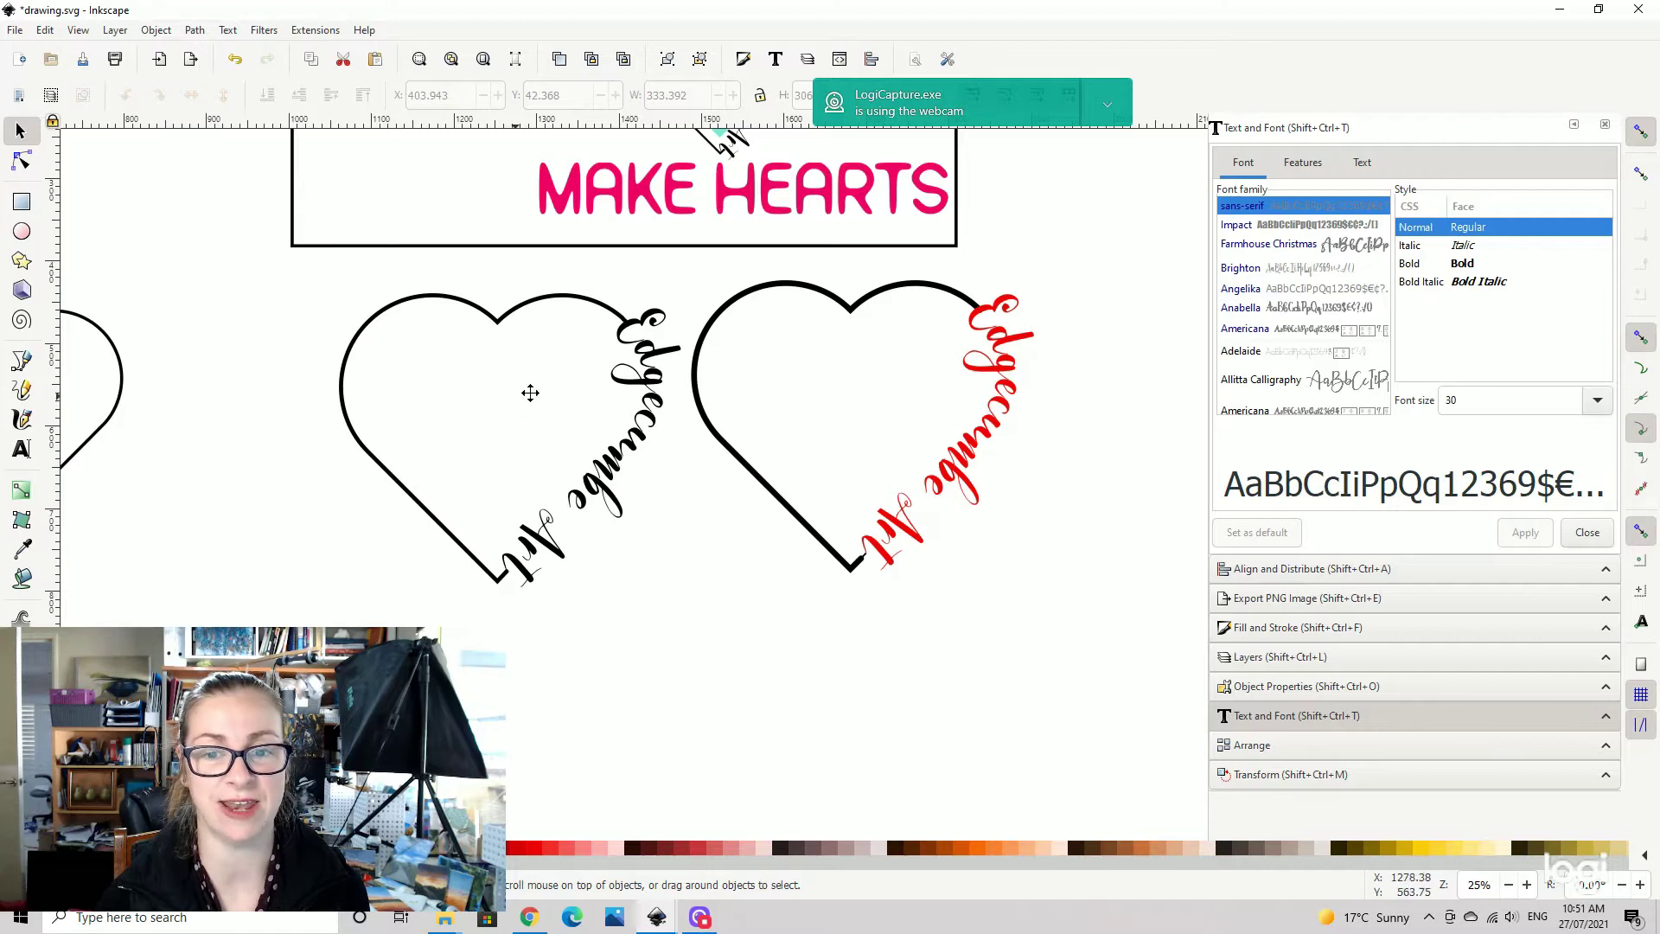
# - Draw a dark rectangle below the outline hearts
pyautogui.hscroll(5, 881, 453)
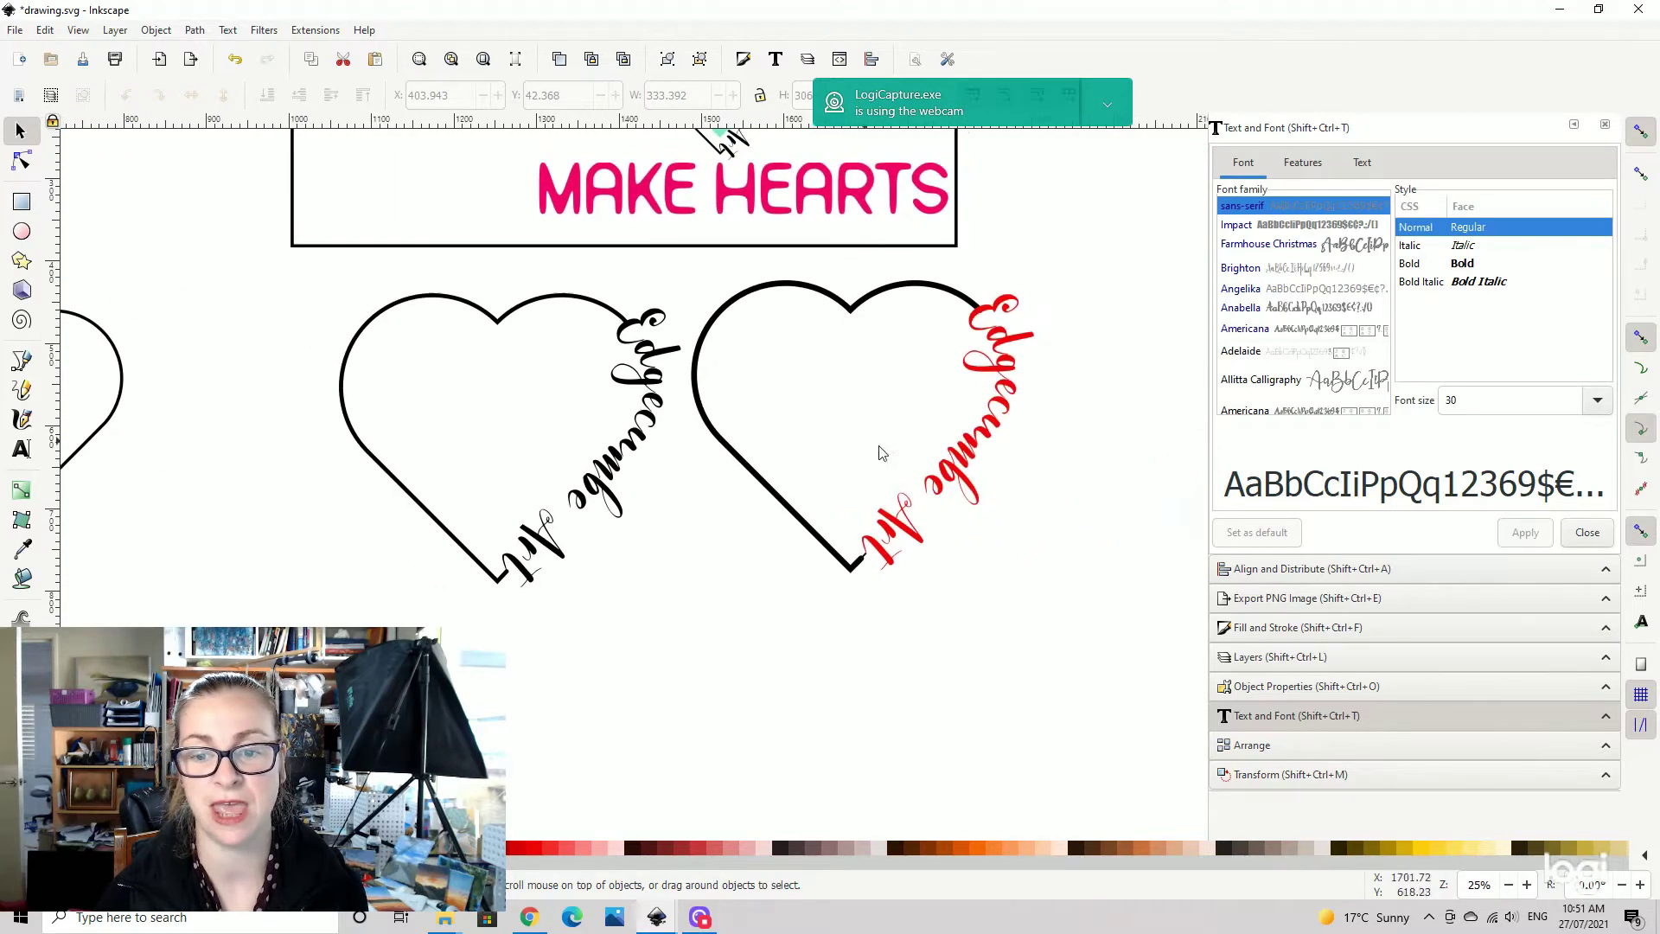
pyautogui.scroll(5, 591, 325)
pyautogui.hscroll(-4, 591, 325)
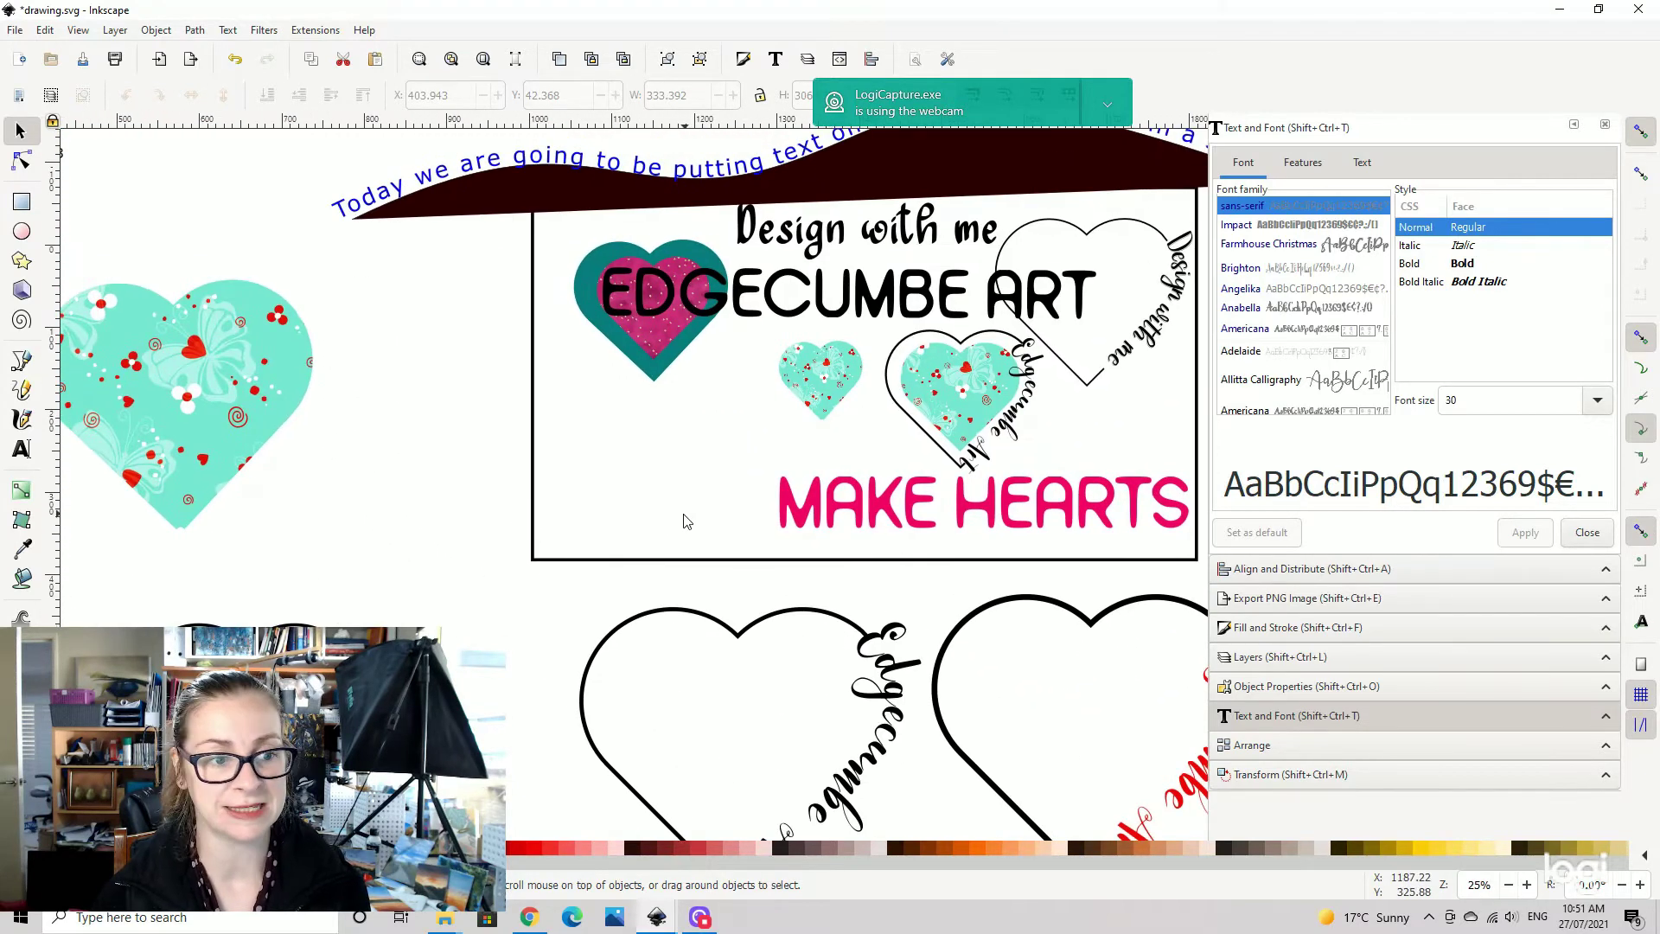
pyautogui.hscroll(-6, 686, 518)
pyautogui.hscroll(9, 574, 515)
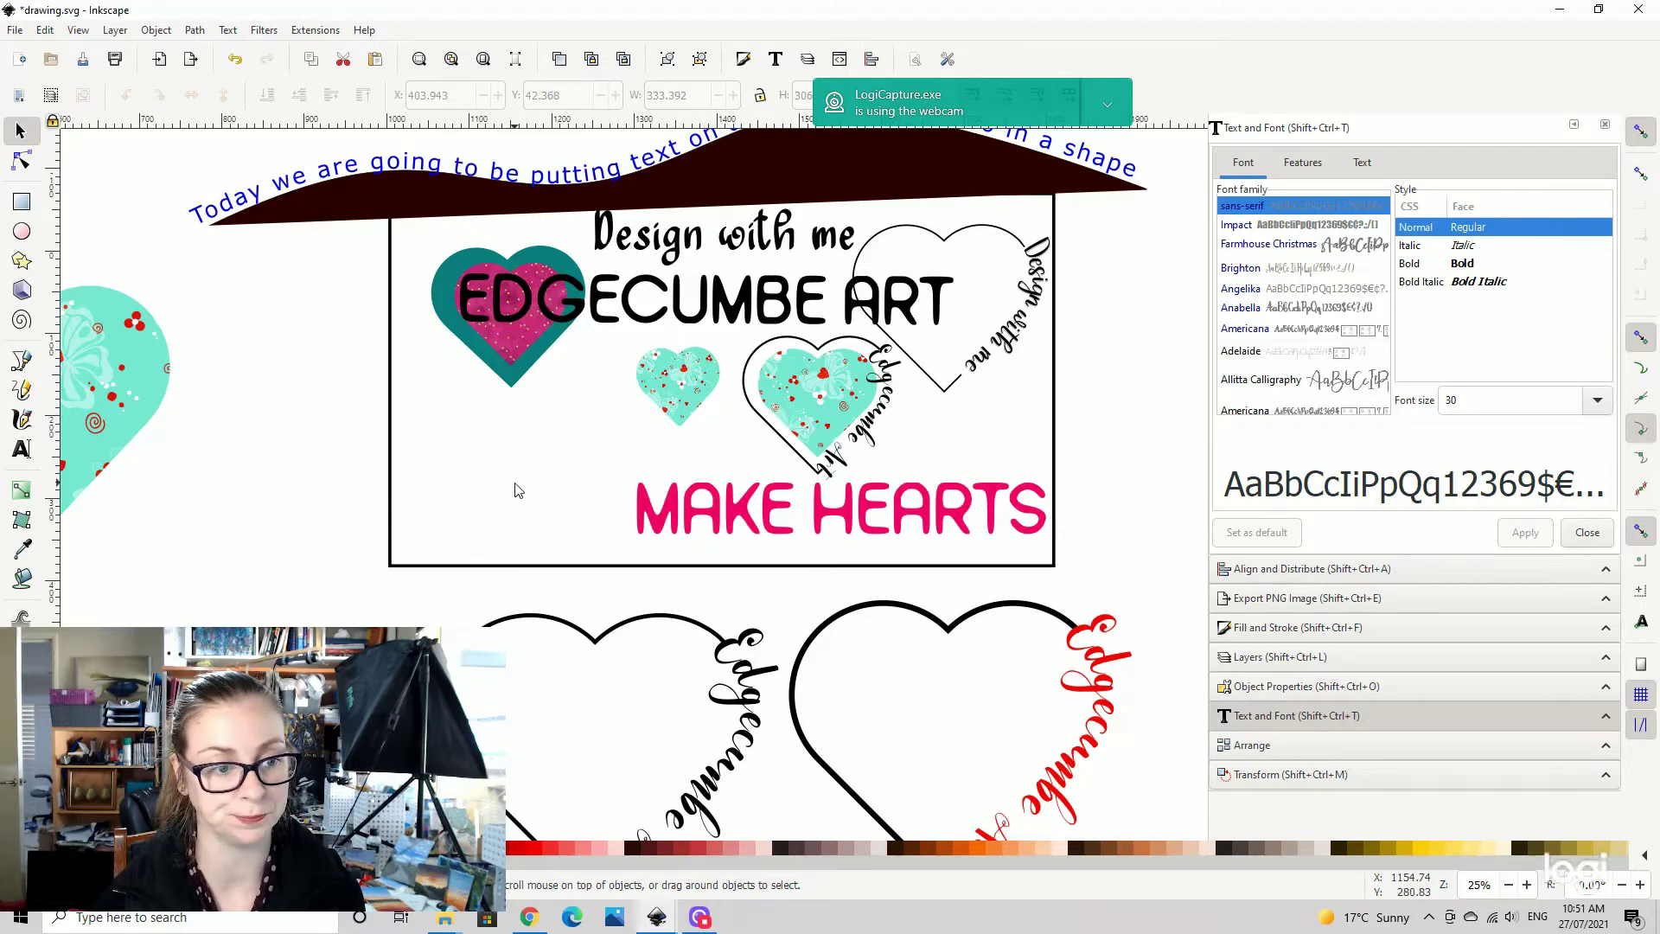
pyautogui.scroll(-6, 536, 433)
pyautogui.hscroll(-3, 550, 378)
pyautogui.scroll(-2, 472, 551)
pyautogui.hscroll(-2, 472, 551)
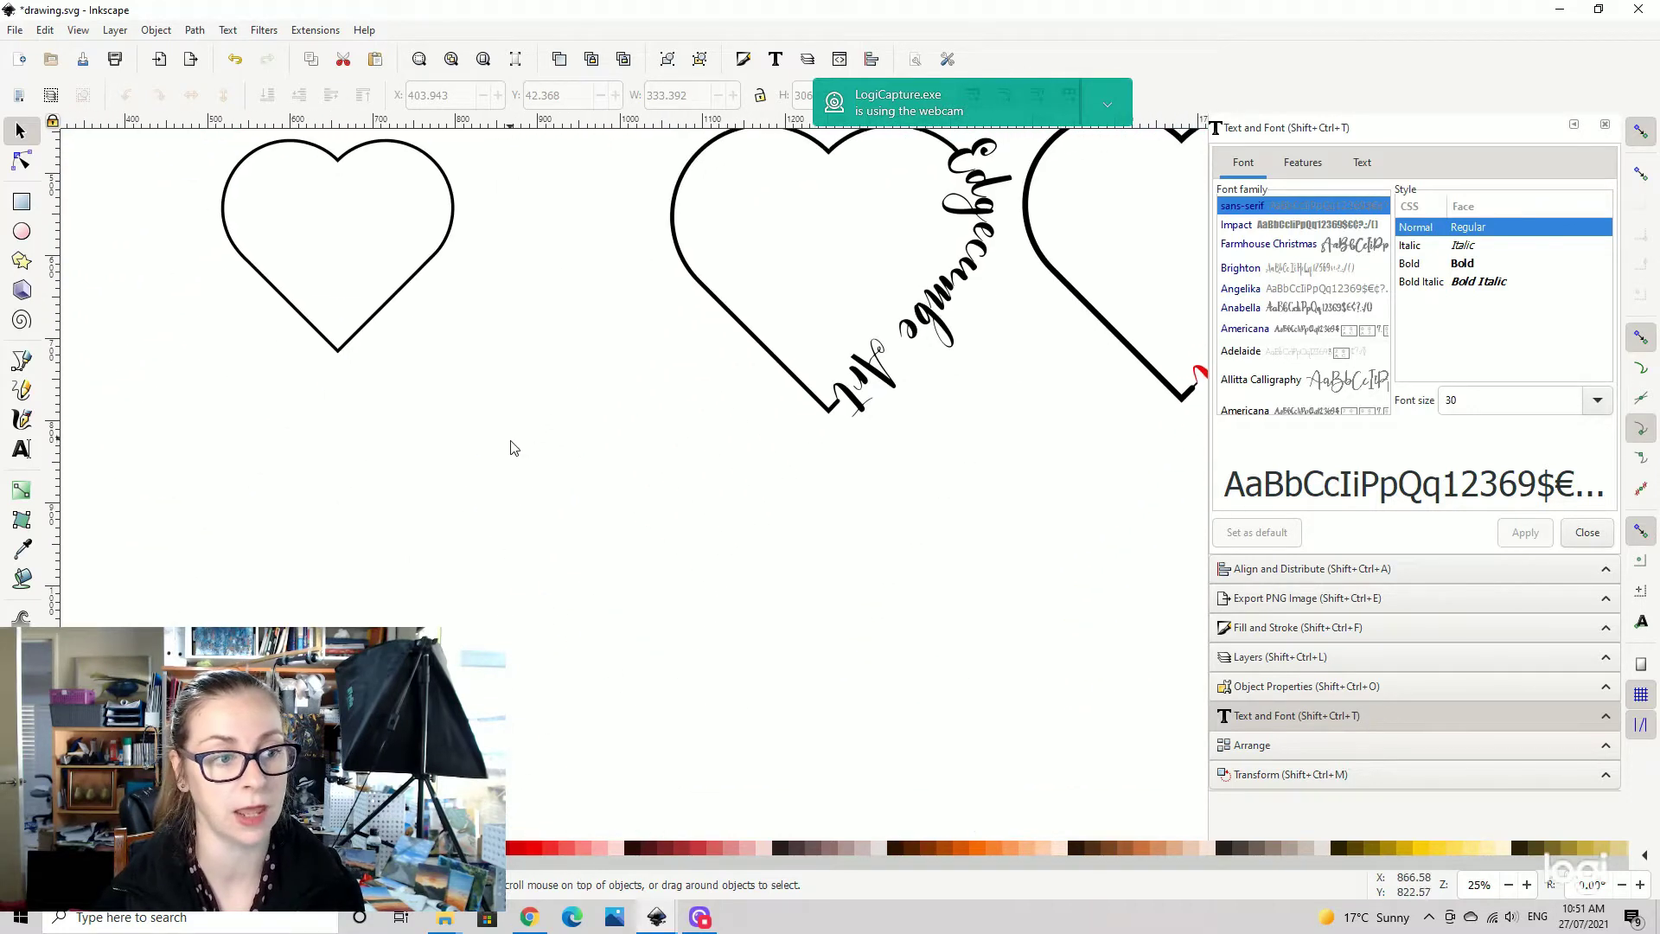
pyautogui.click(21, 202)
pyautogui.moveTo(438, 456); pyautogui.dragTo(704, 701)
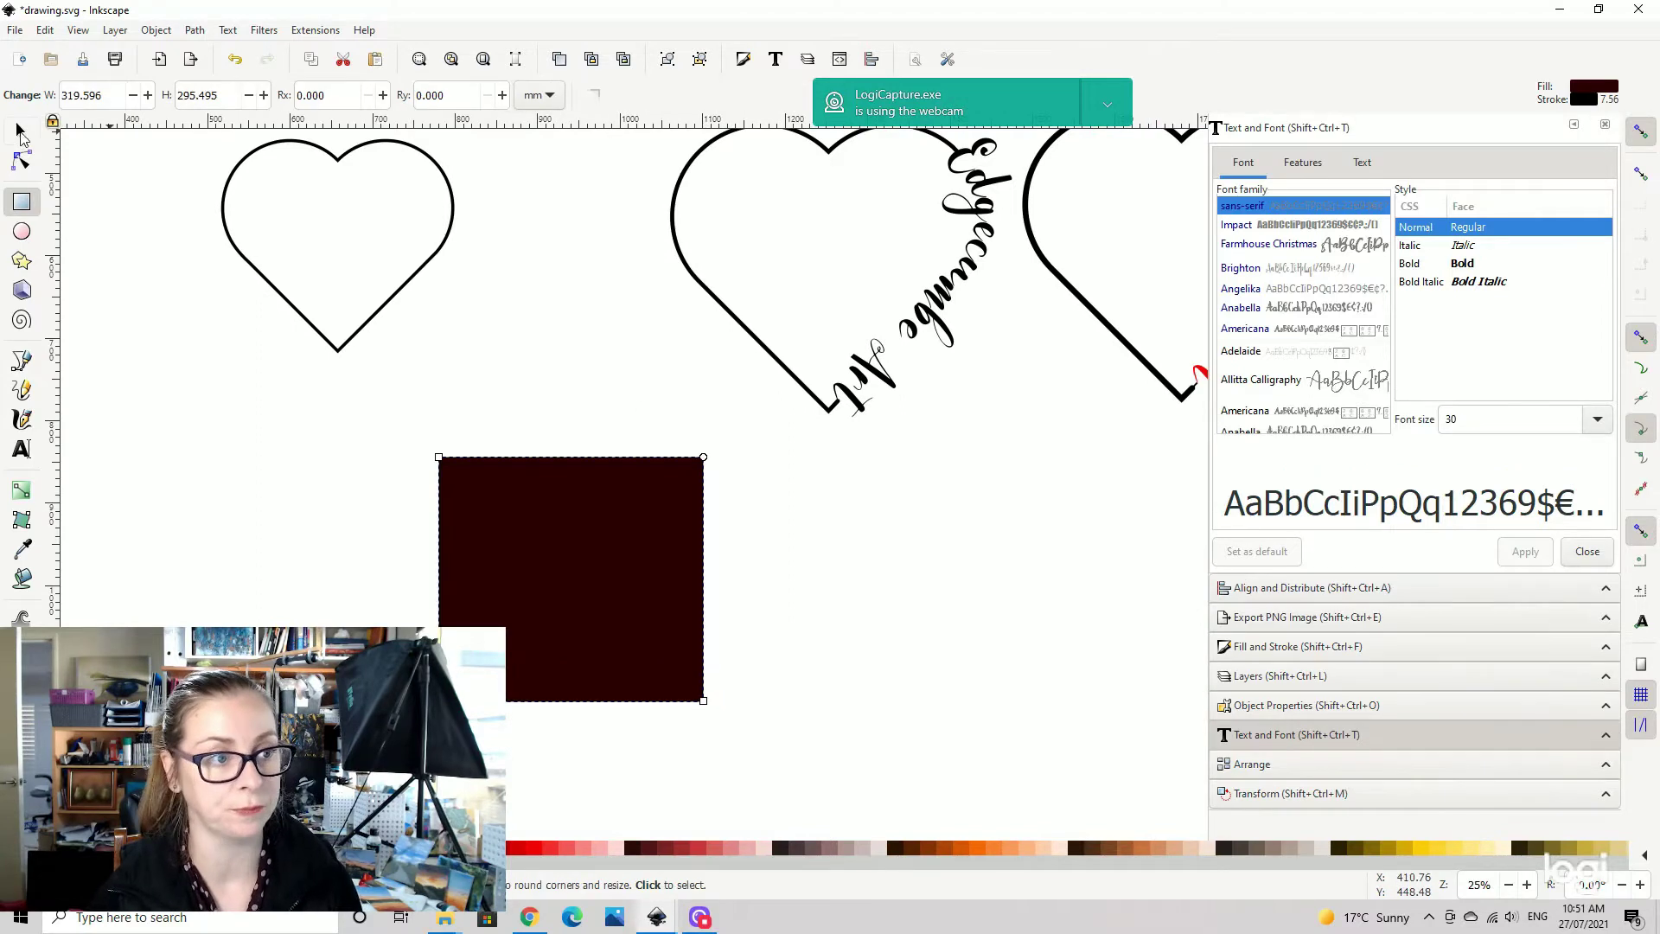
# - Resize the rectangle to exactly 300 × 300 mm
pyautogui.click(21, 131)
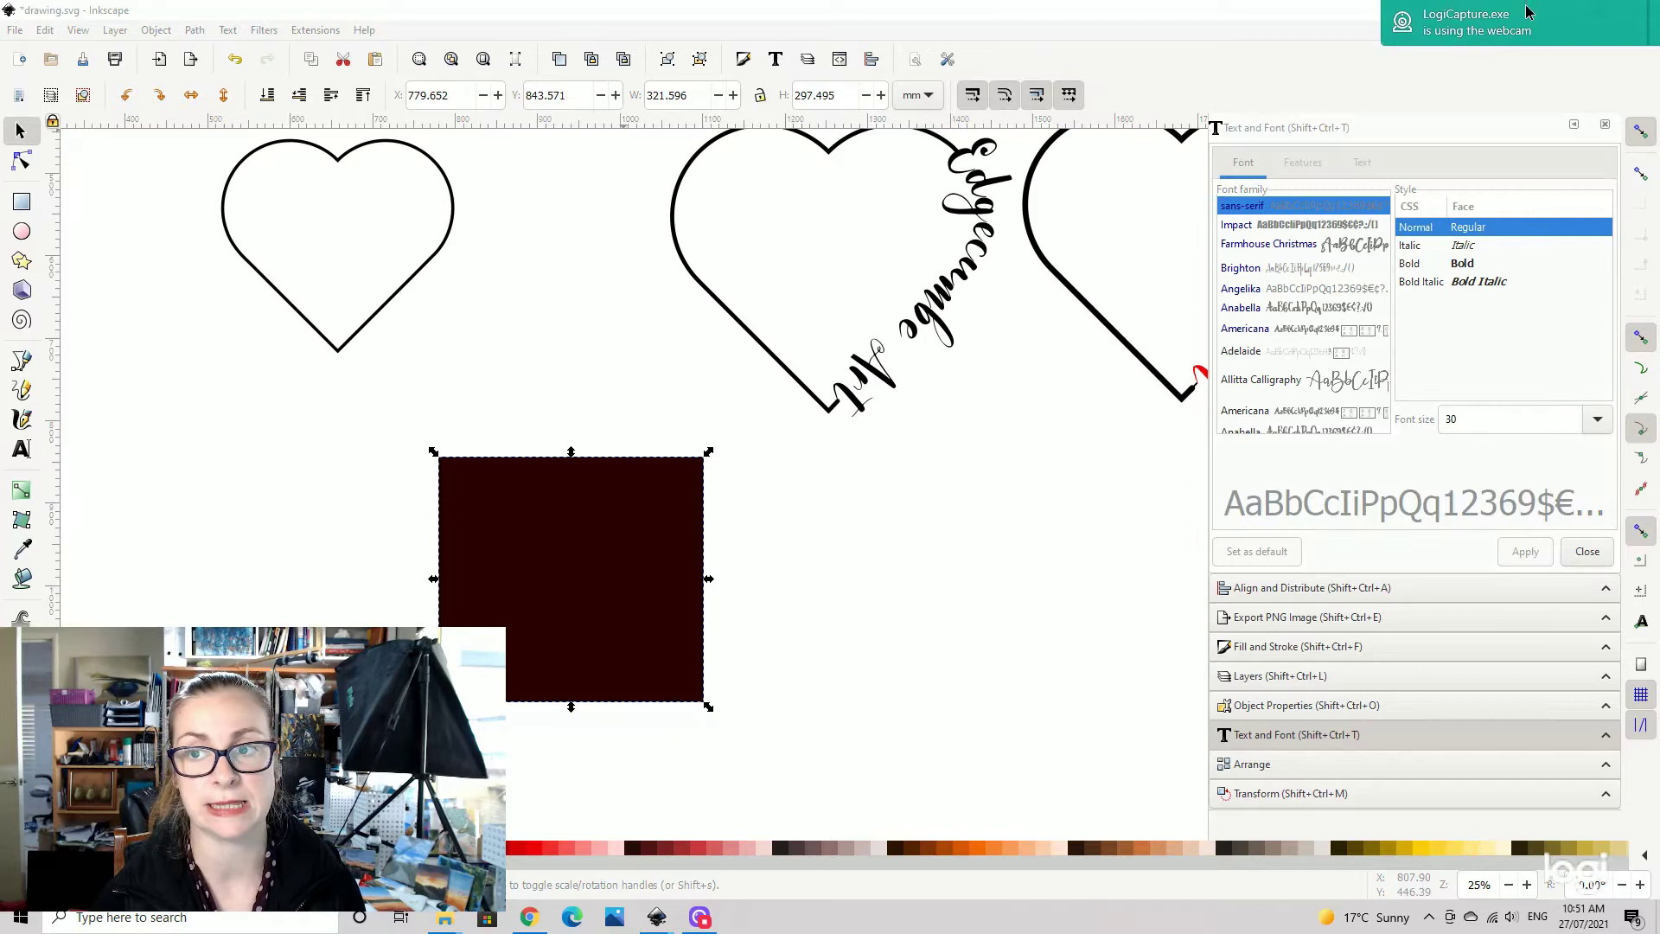
pyautogui.click(705, 96)
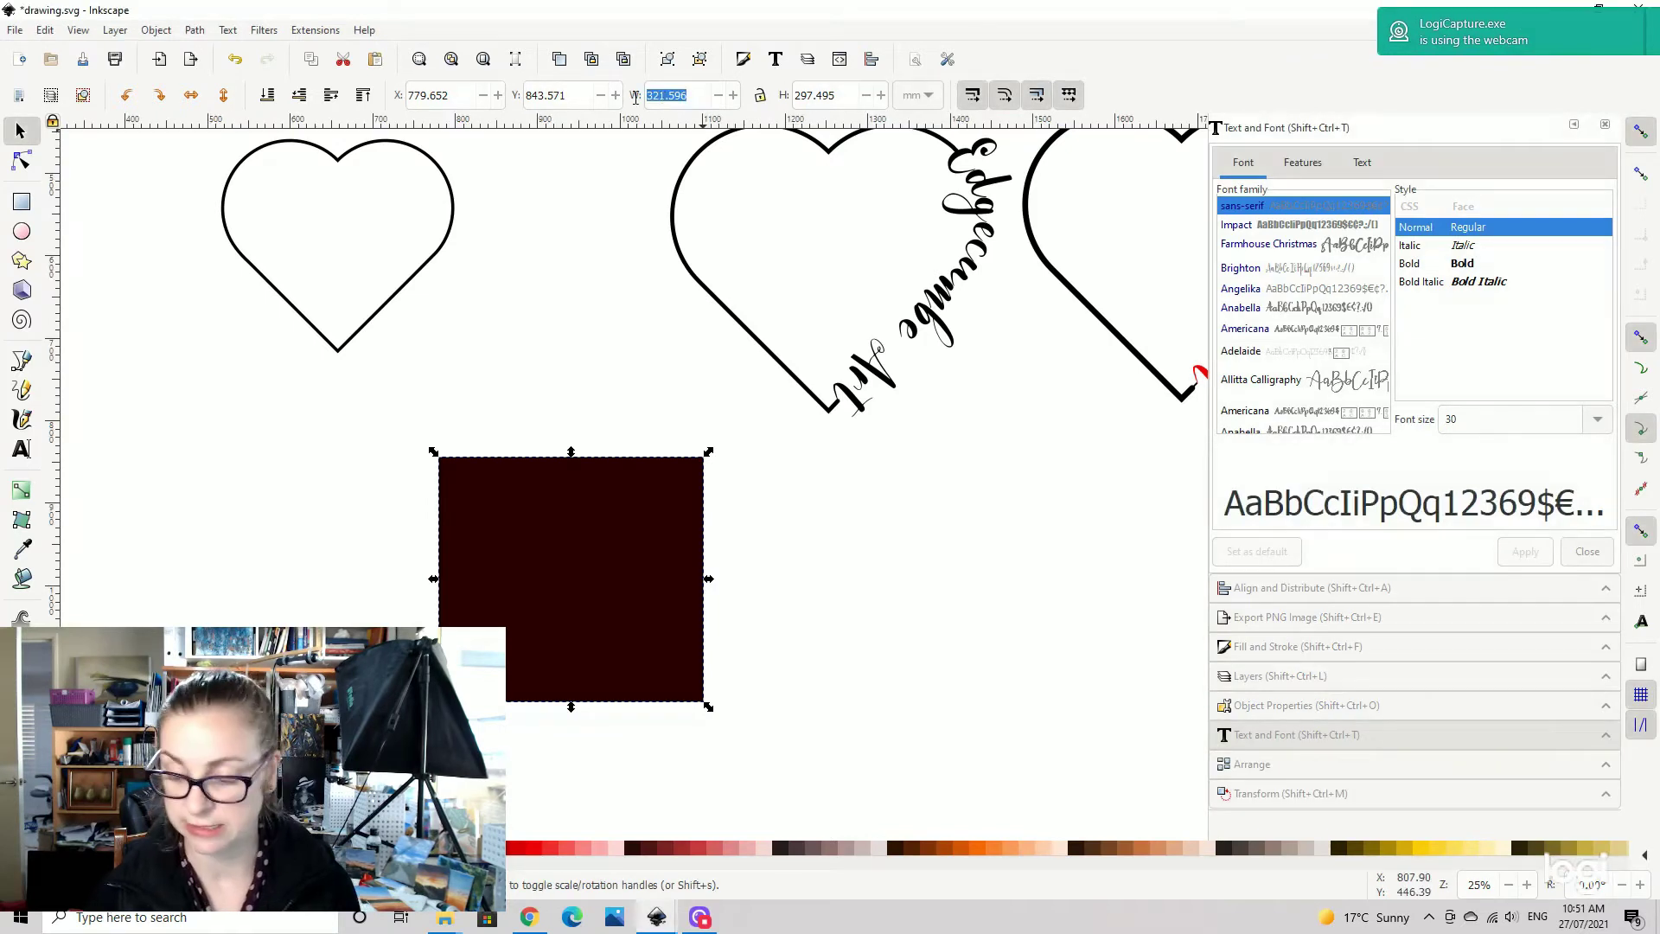
pyautogui.write('300')
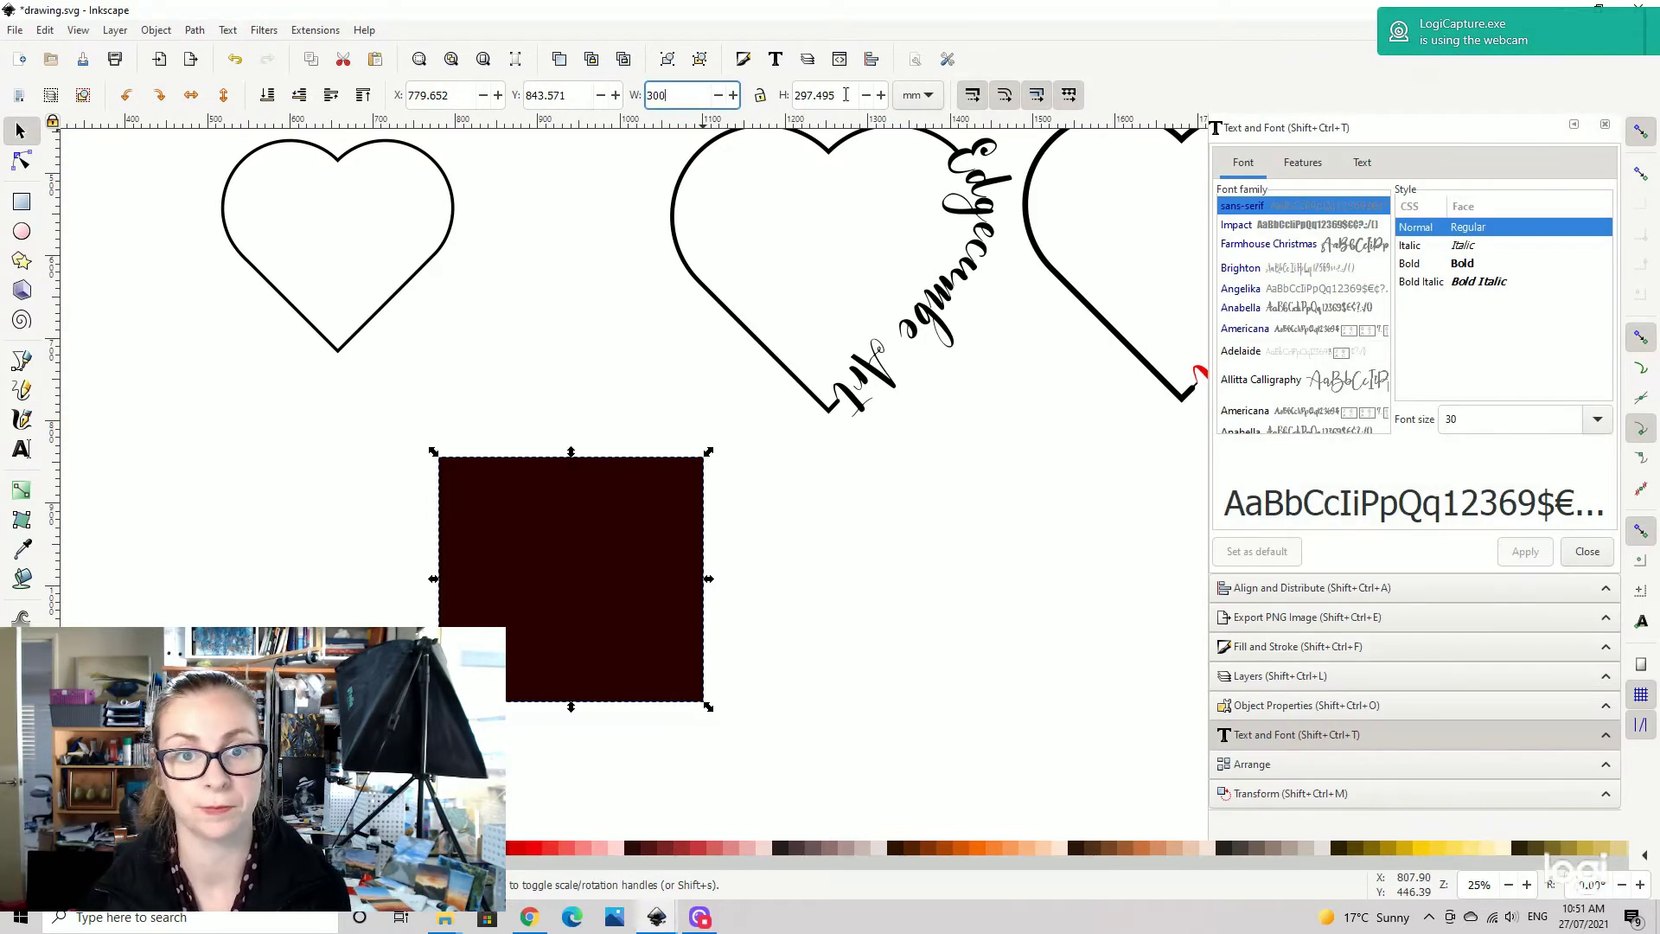
pyautogui.click(845, 95)
pyautogui.write('30')
pyautogui.press('Return')
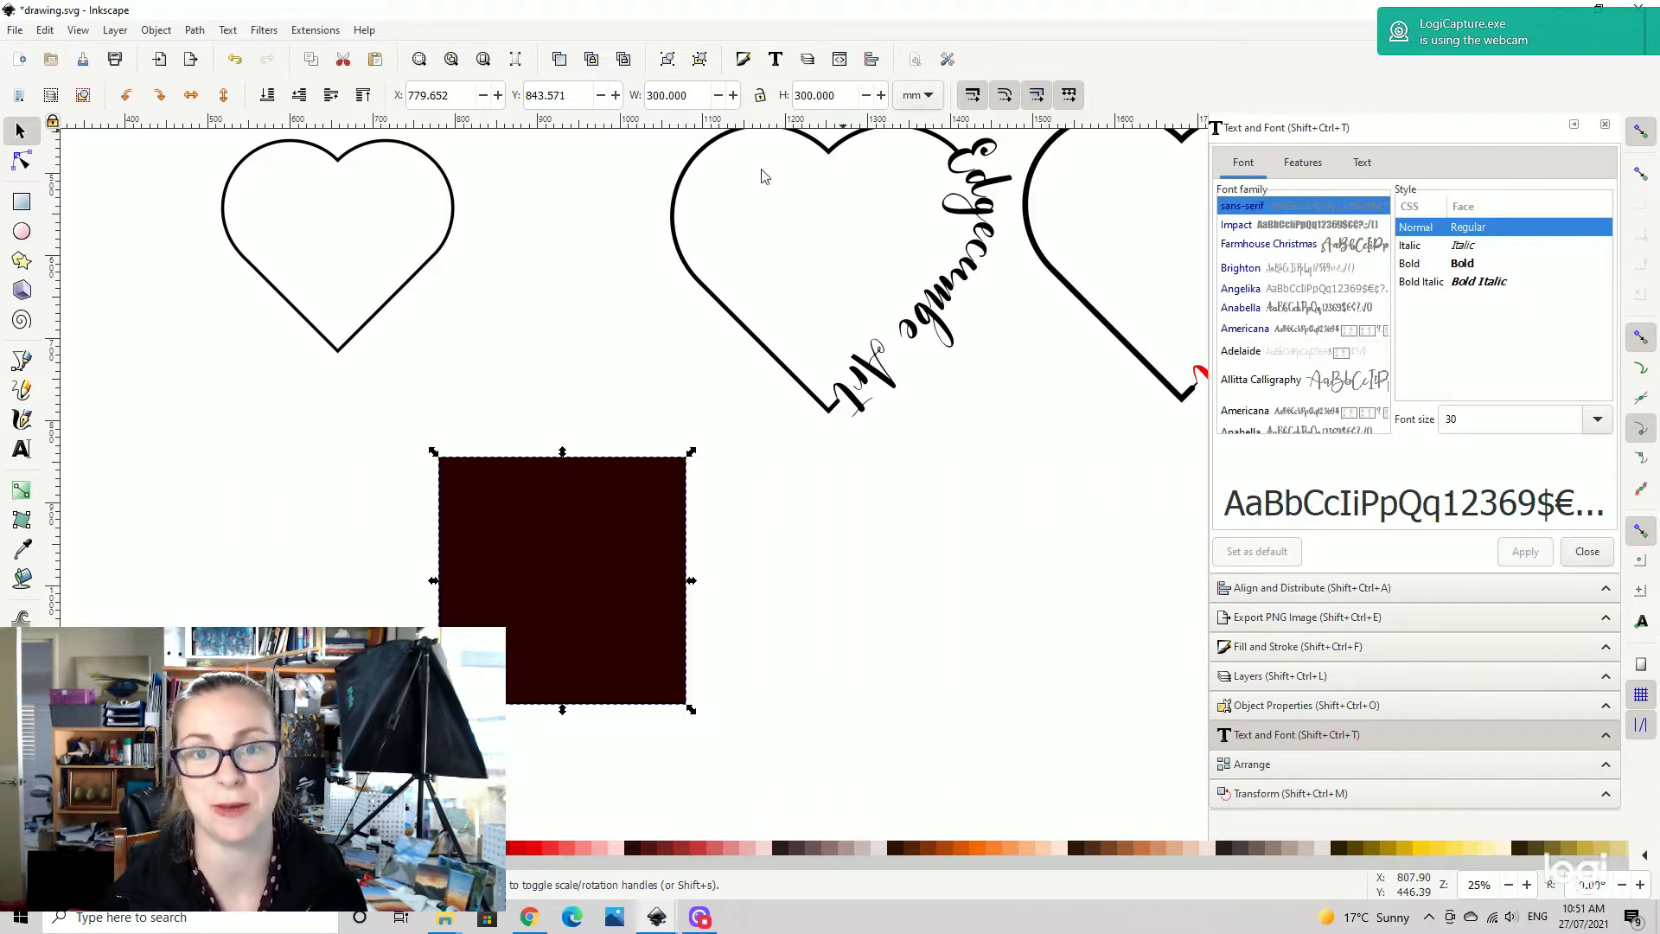
pyautogui.click(21, 231)
# - Draw a dark circle over the square and size it to 300 × 300 mm
pyautogui.moveTo(437, 273); pyautogui.dragTo(694, 539)
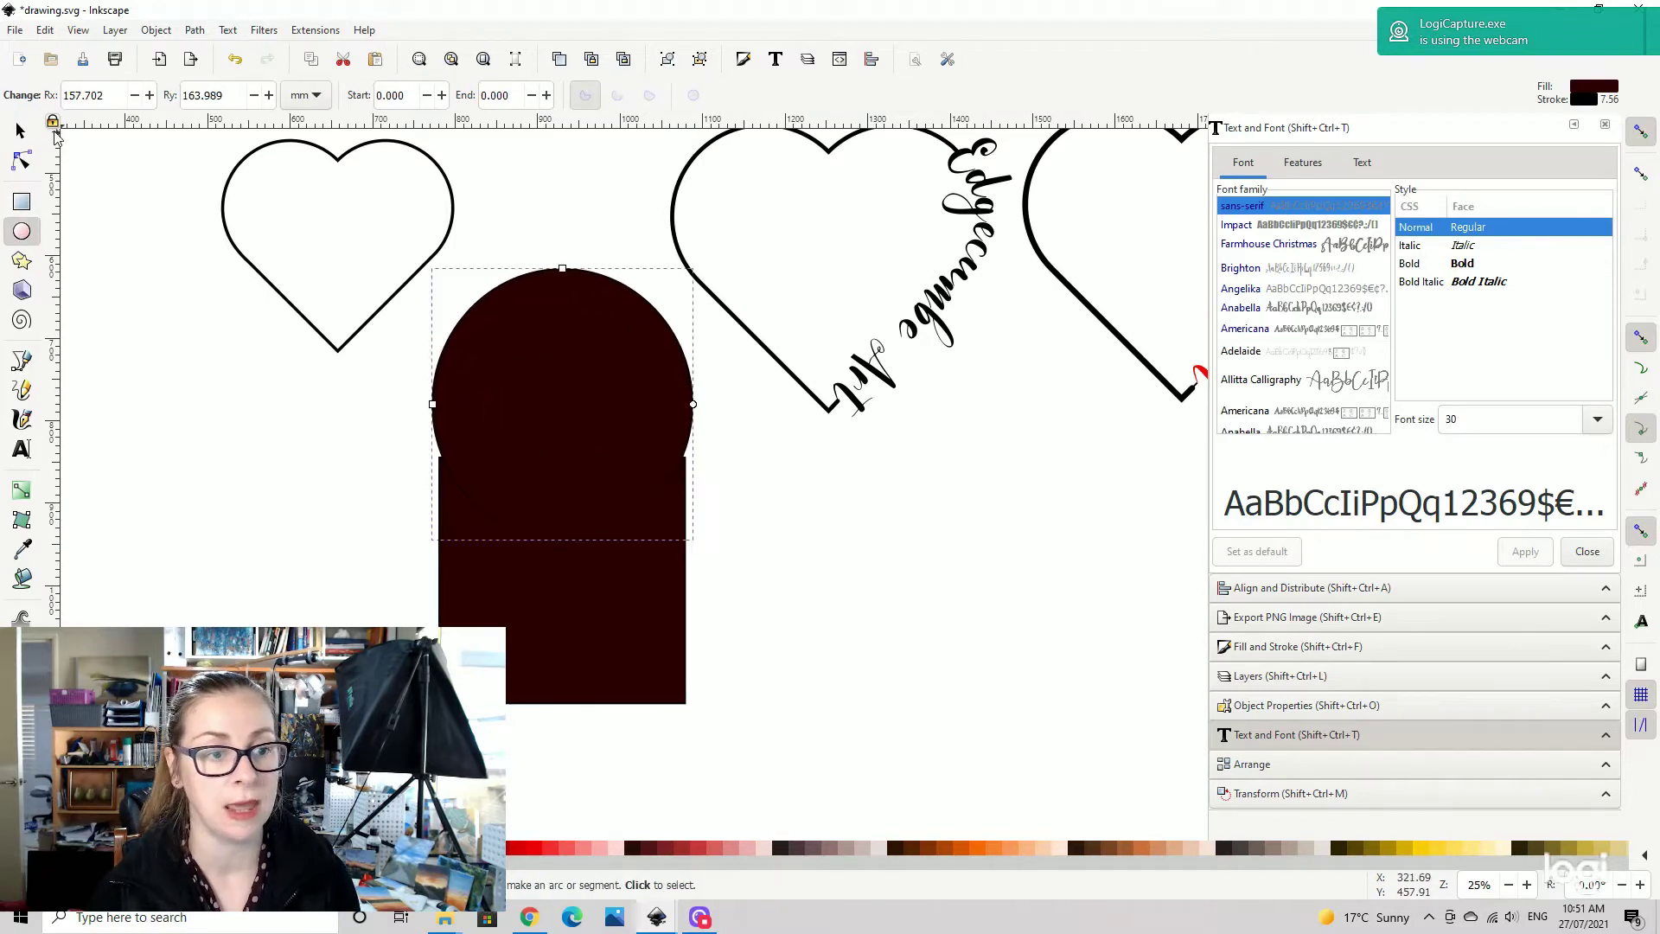
pyautogui.click(19, 130)
pyautogui.click(560, 634)
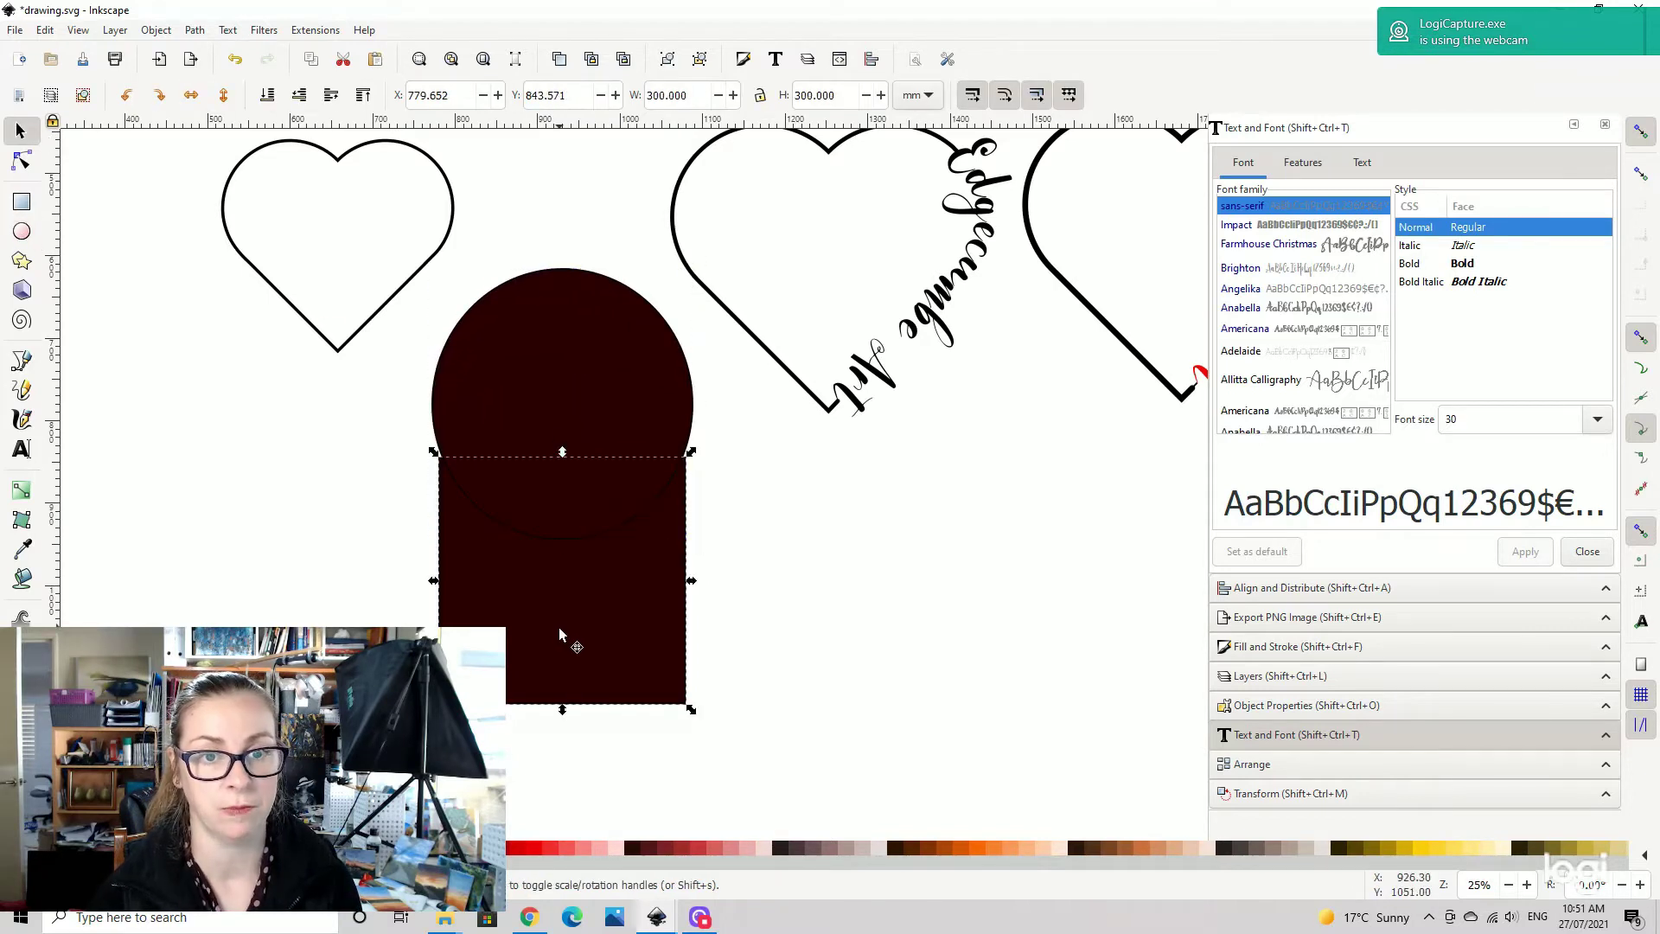
pyautogui.click(582, 378)
pyautogui.doubleClick(679, 95)
pyautogui.write('300')
pyautogui.press('Tab')
pyautogui.write('30')
pyautogui.press('Return')
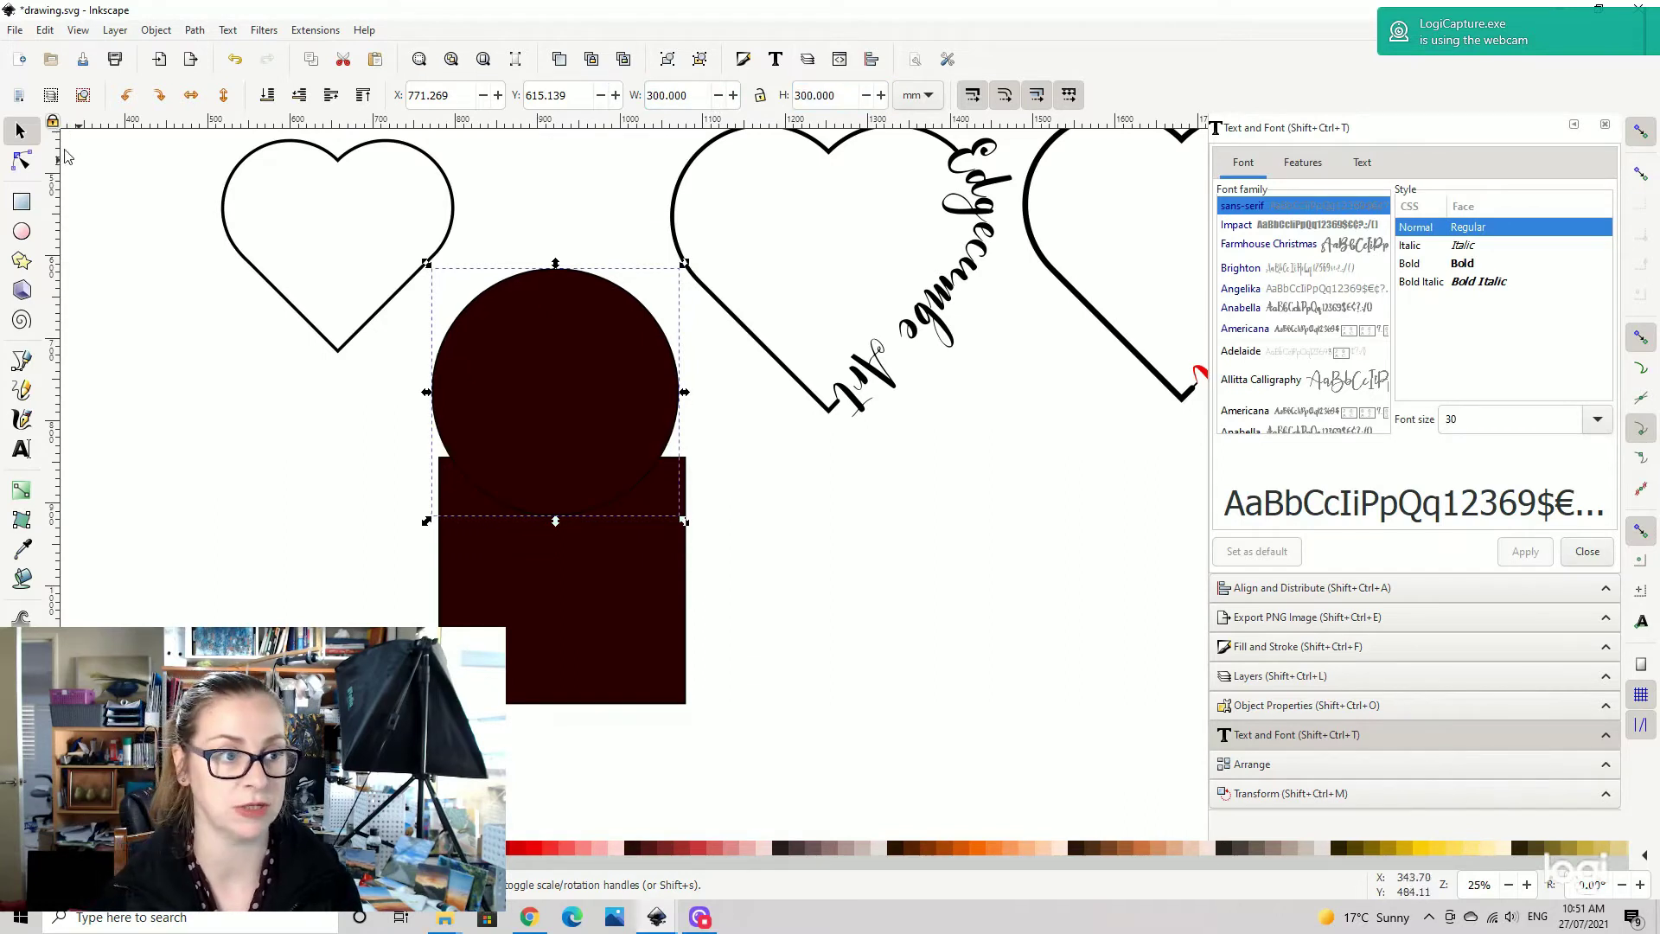
# - Move the circle up onto the square's top edge and select both shapes
pyautogui.moveTo(582, 380); pyautogui.dragTo(570, 342)
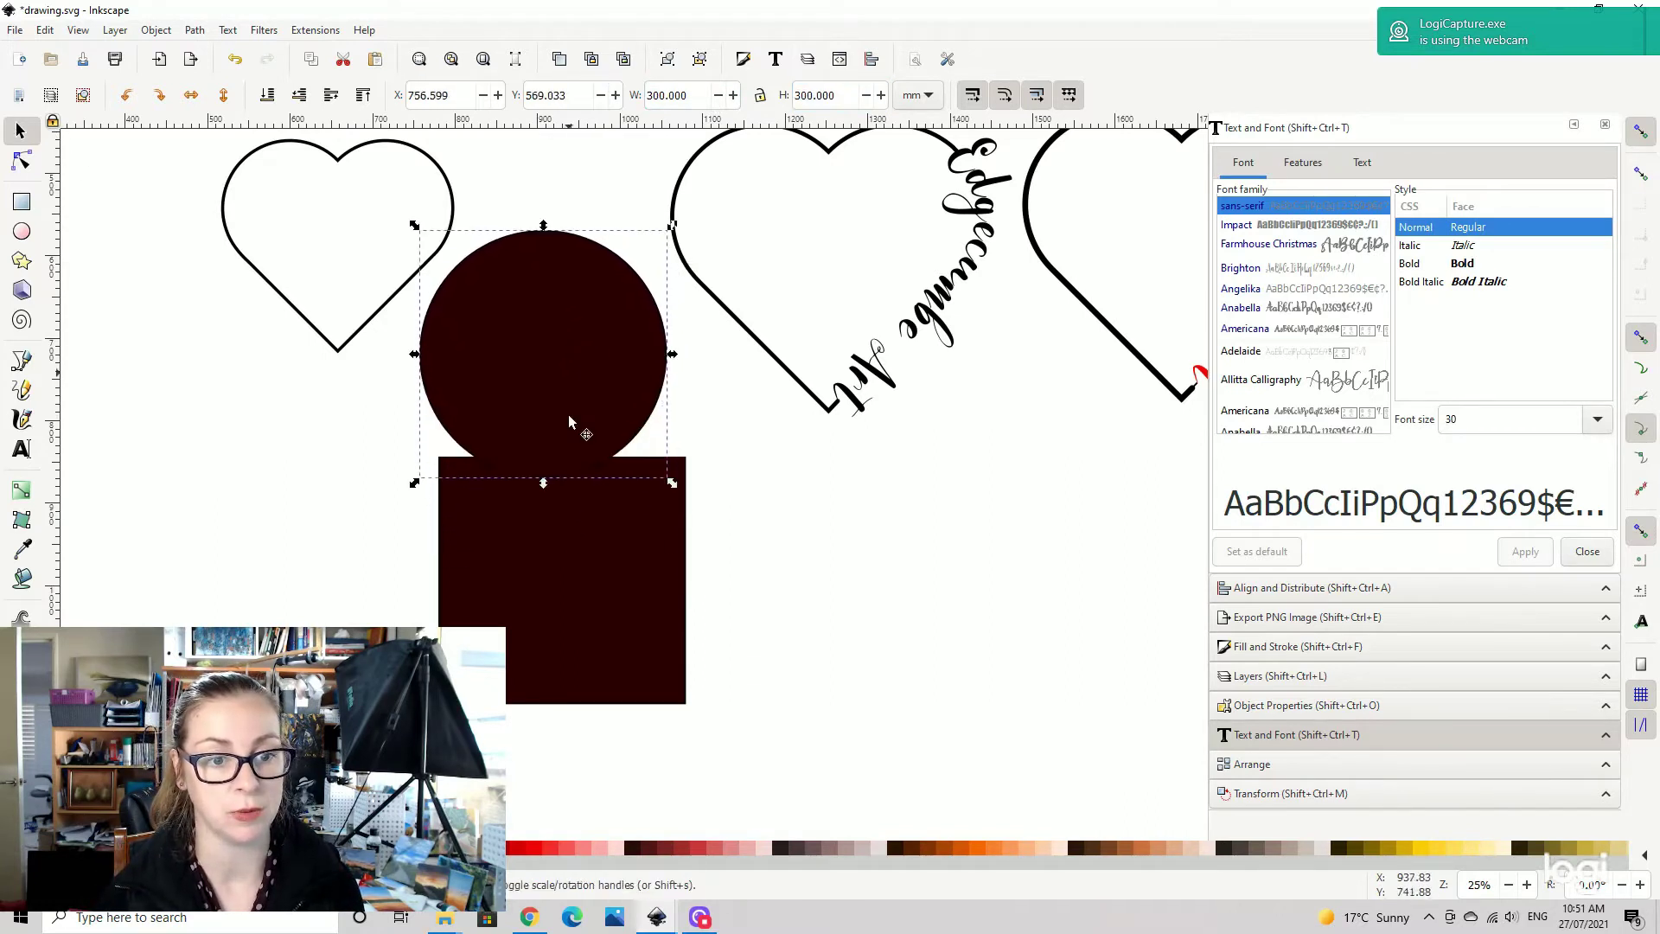
pyautogui.click(538, 387)
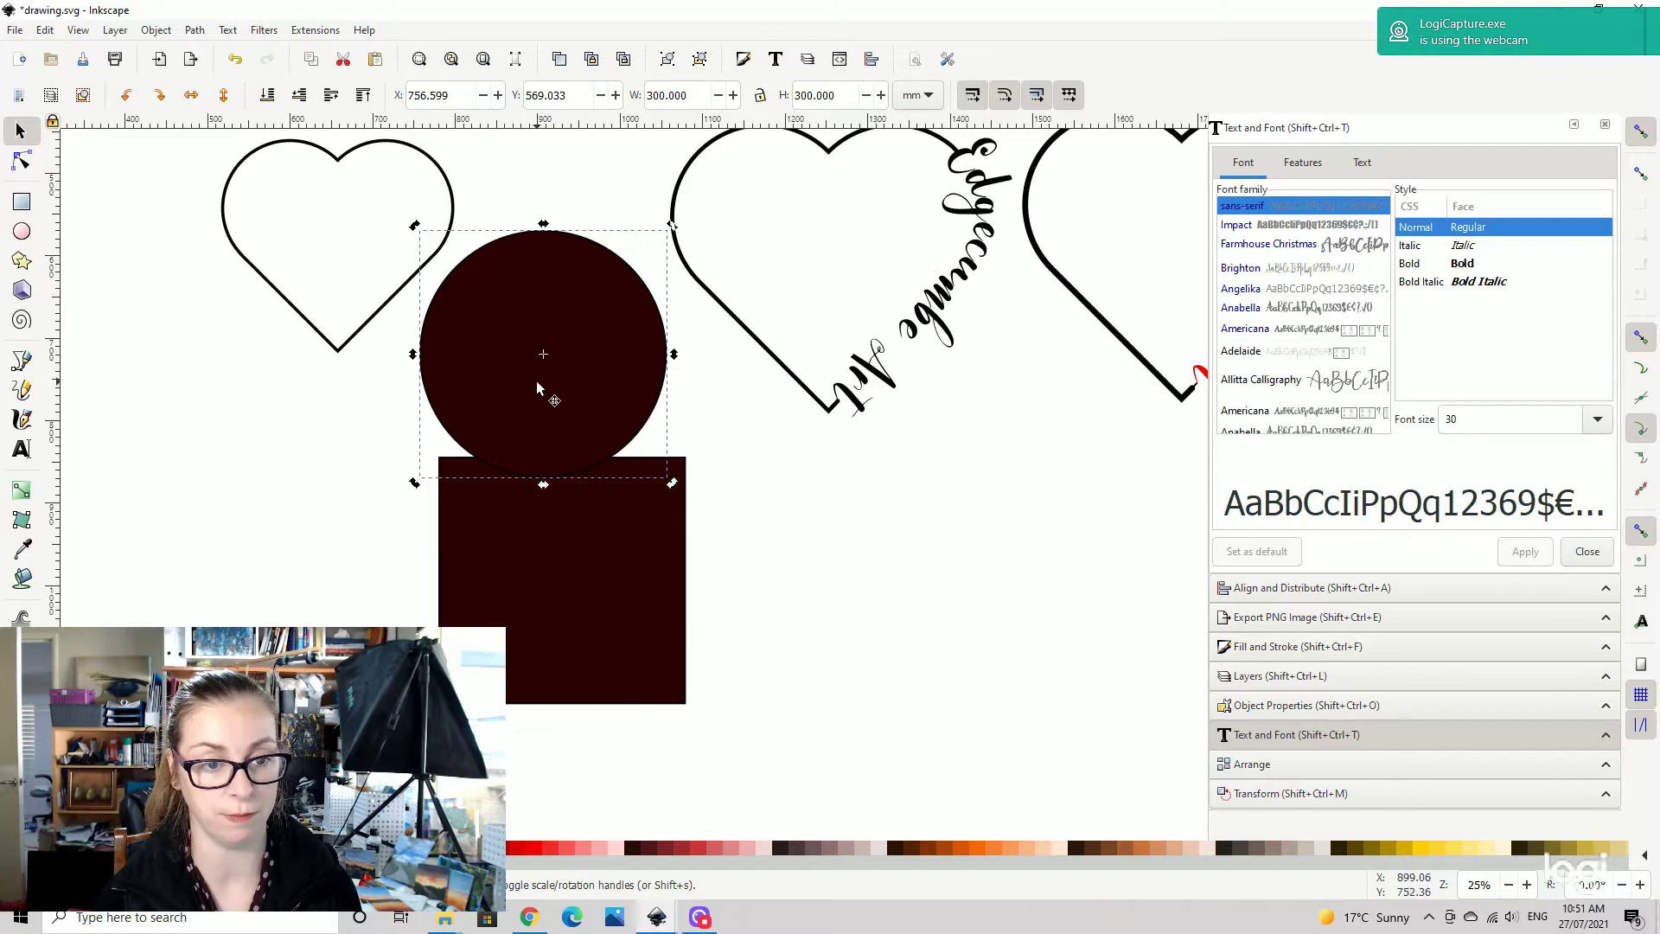
pyautogui.moveTo(482, 380); pyautogui.dragTo(730, 351)
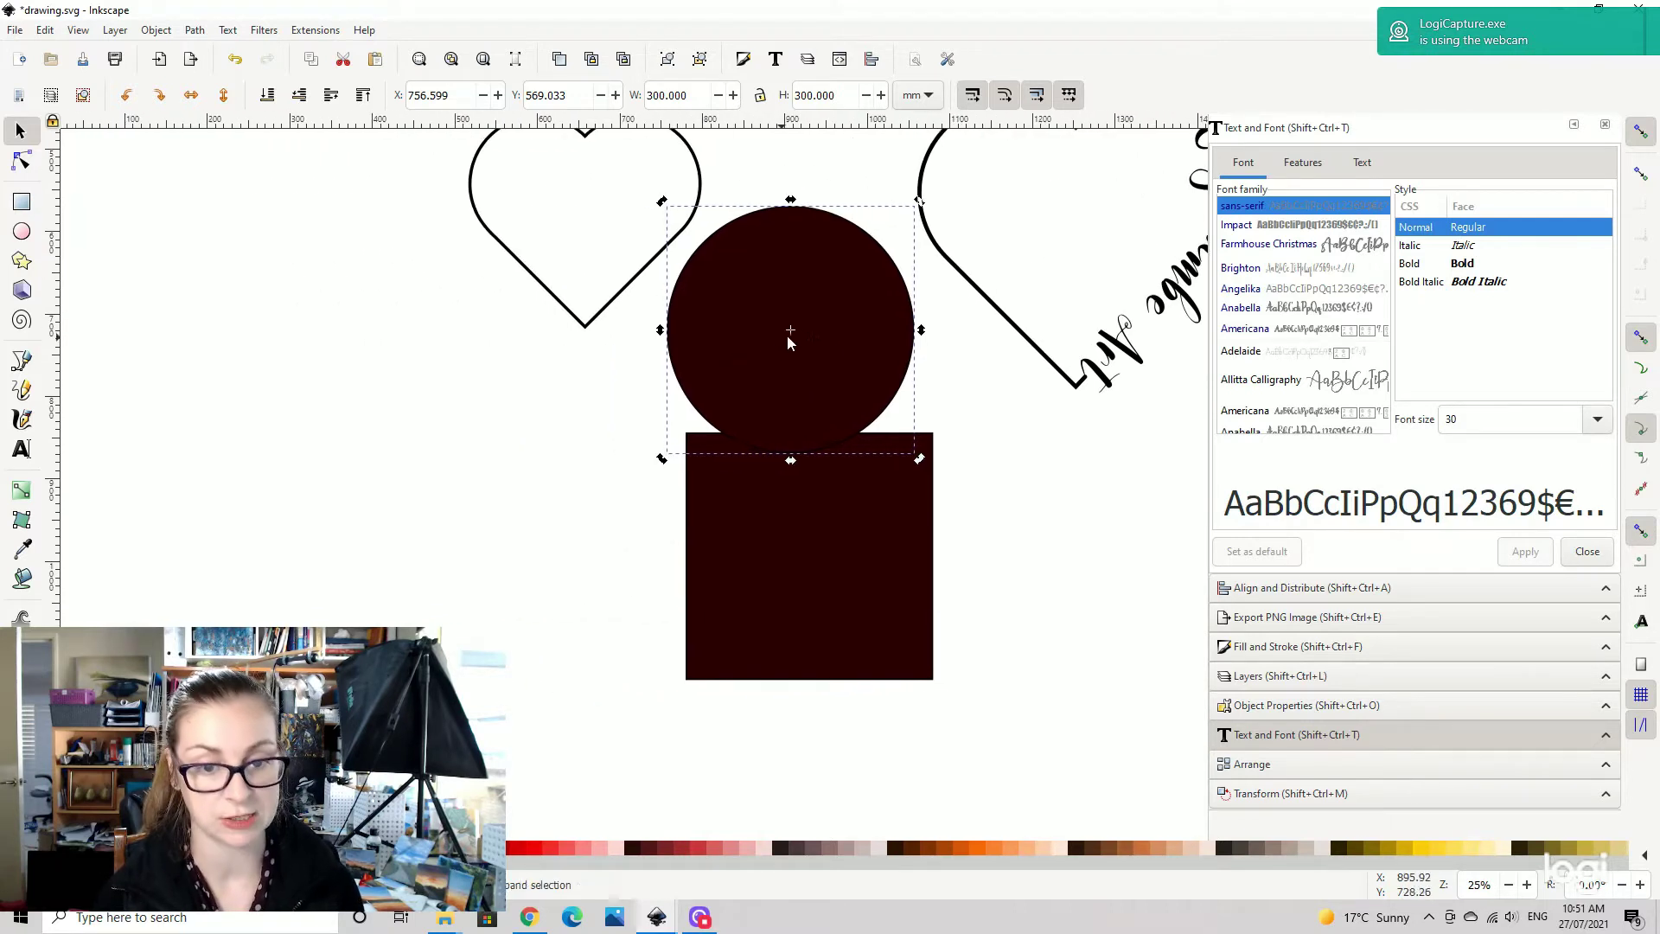
pyautogui.keyDown('shift'); pyautogui.click(846, 574); pyautogui.keyUp('shift')
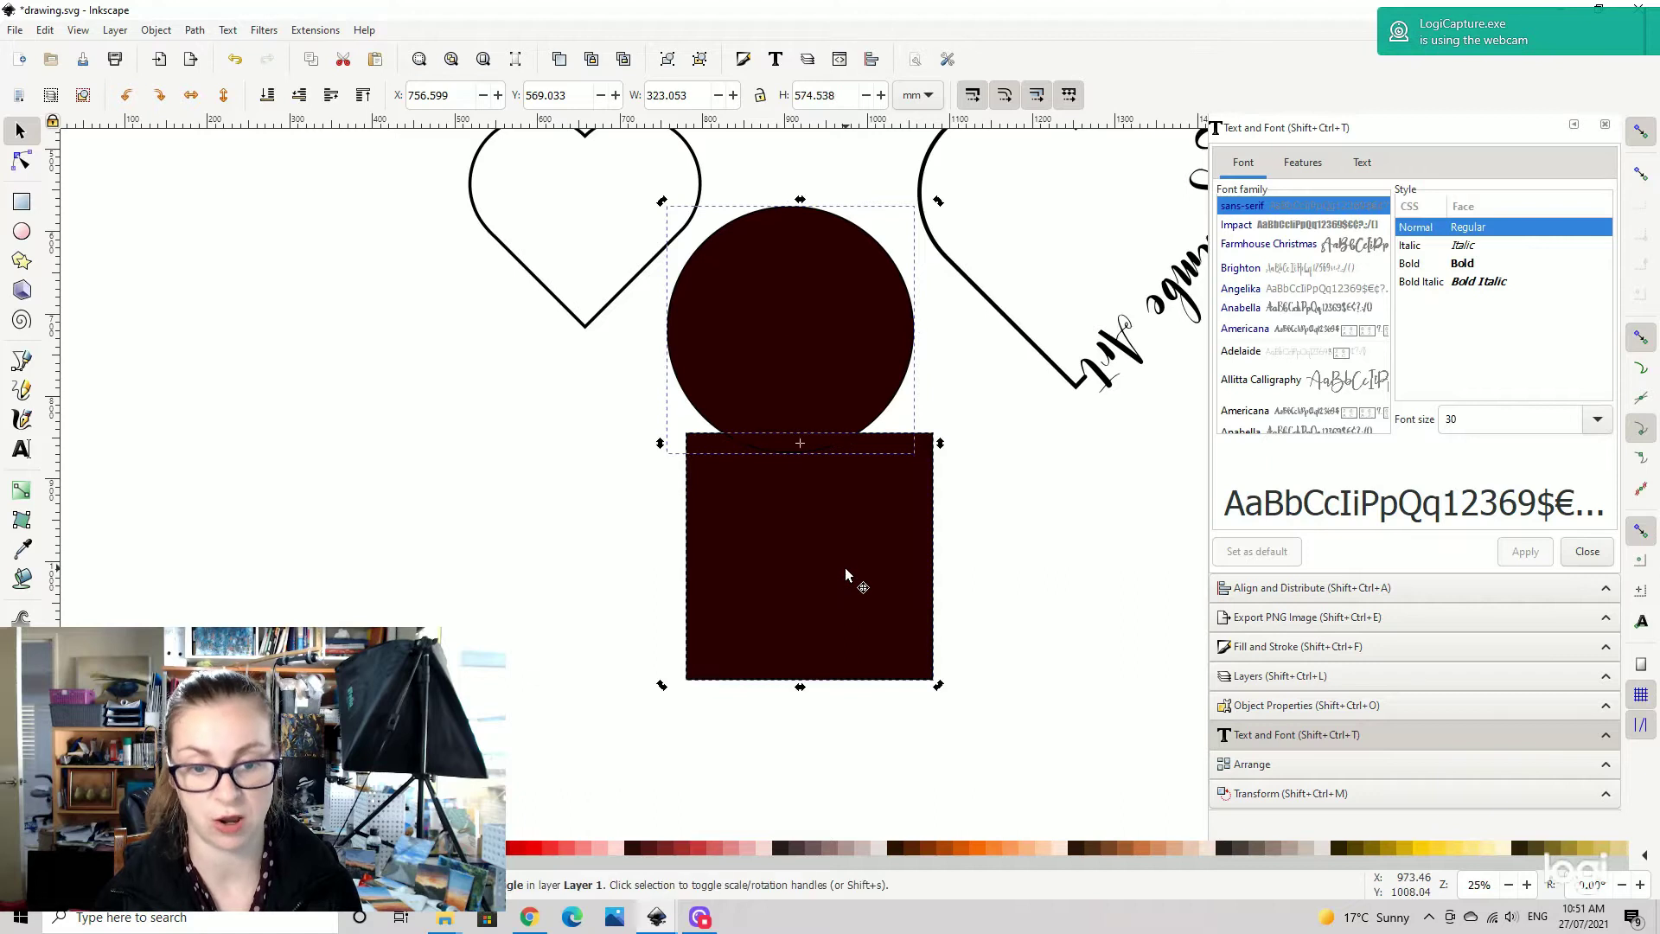
pyautogui.click(195, 30)
pyautogui.press('Escape')
pyautogui.press('Escape')
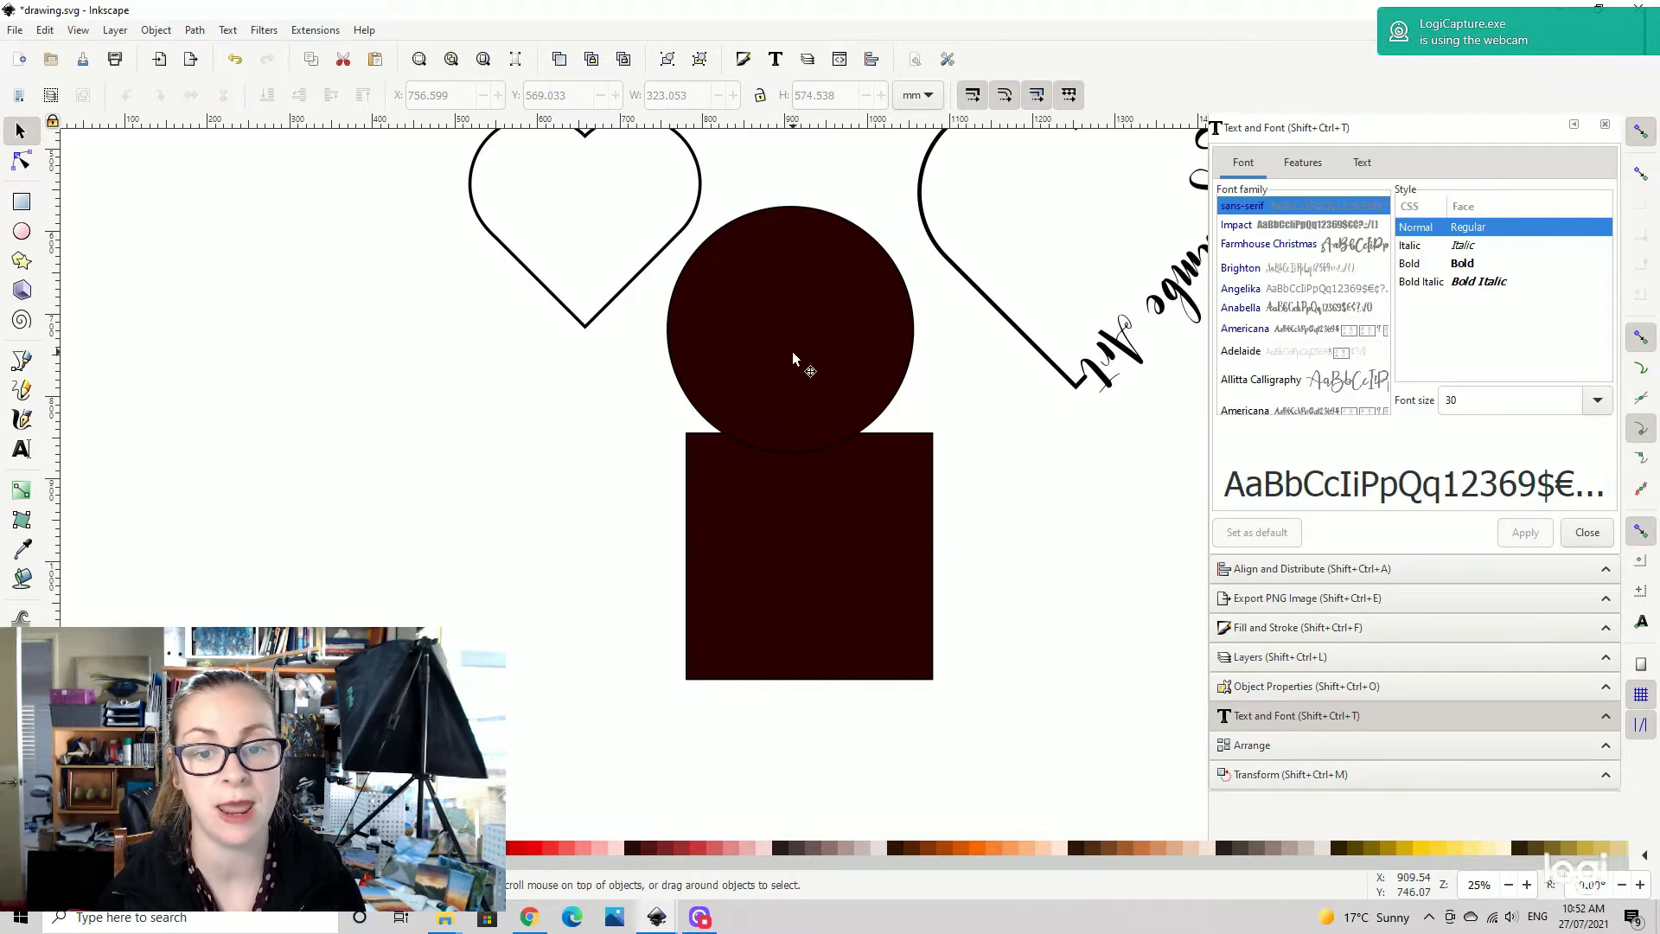
# - Snap the circle down onto the square and select both shapes
pyautogui.moveTo(826, 324); pyautogui.dragTo(832, 417)
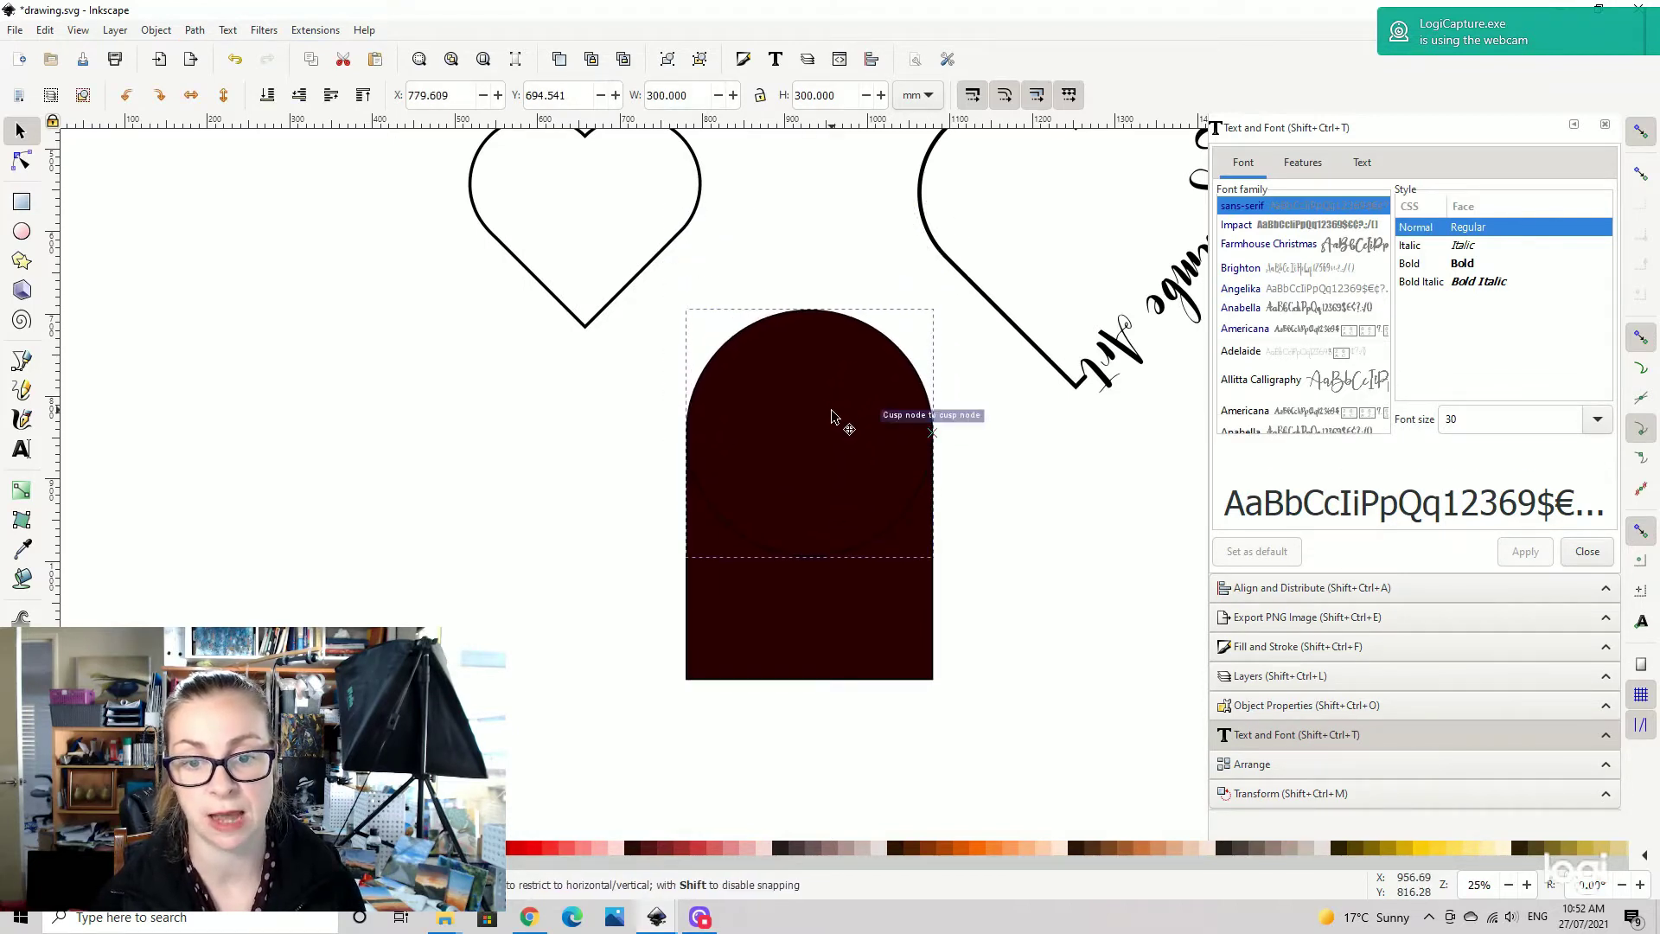
pyautogui.click(1112, 510)
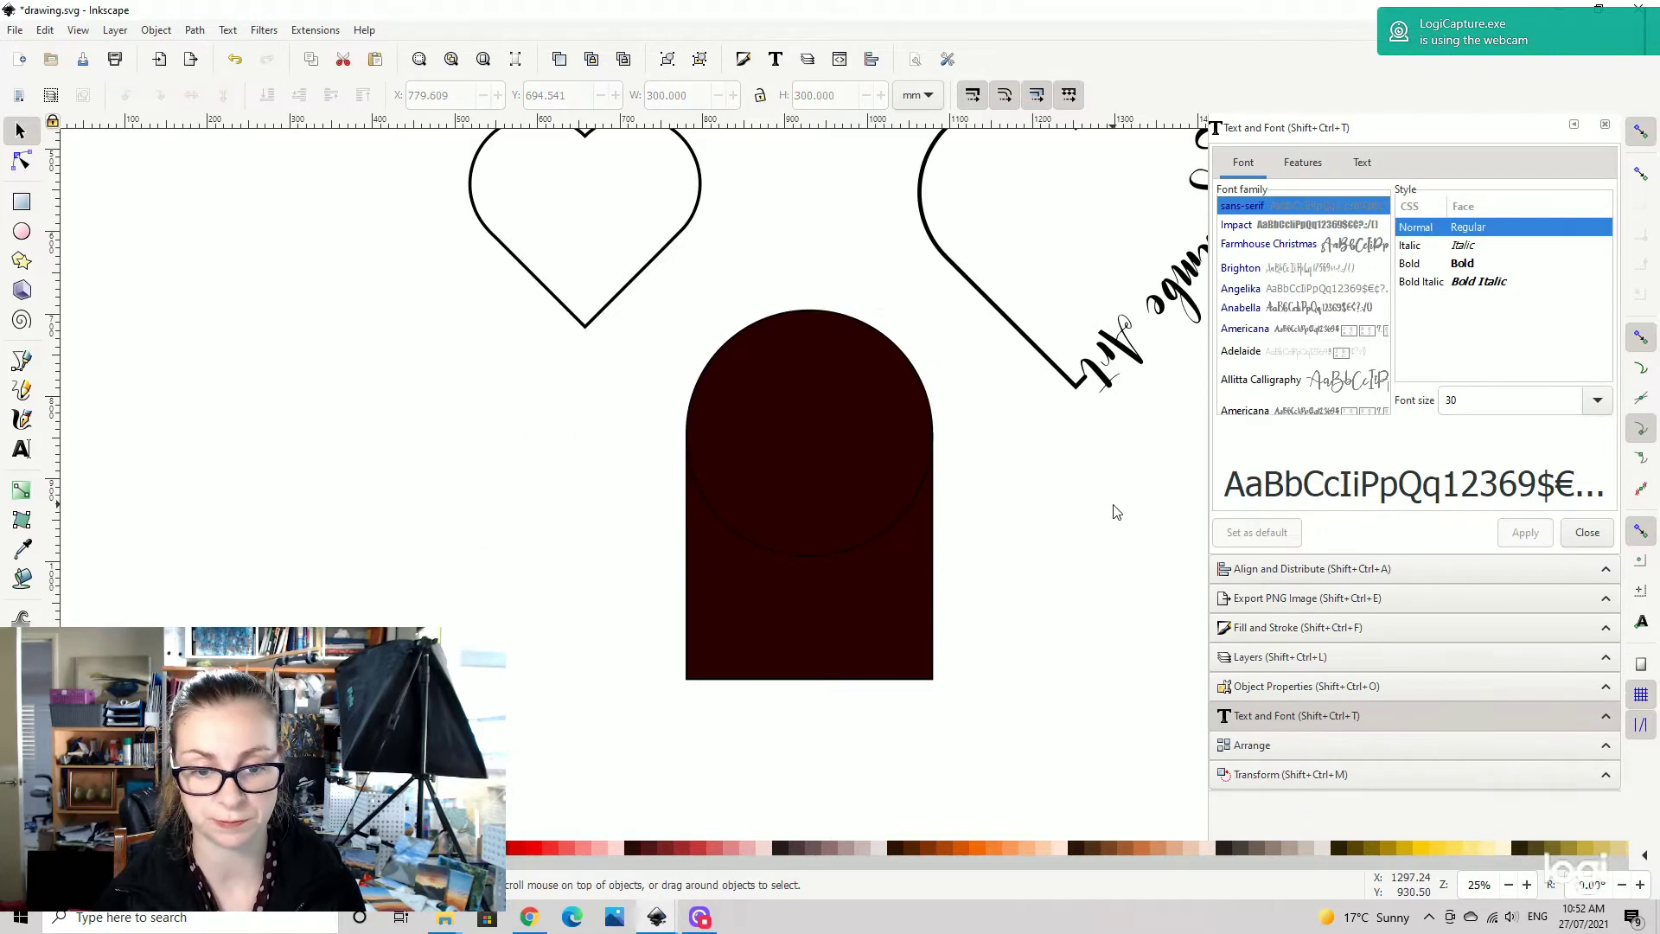
pyautogui.click(831, 472)
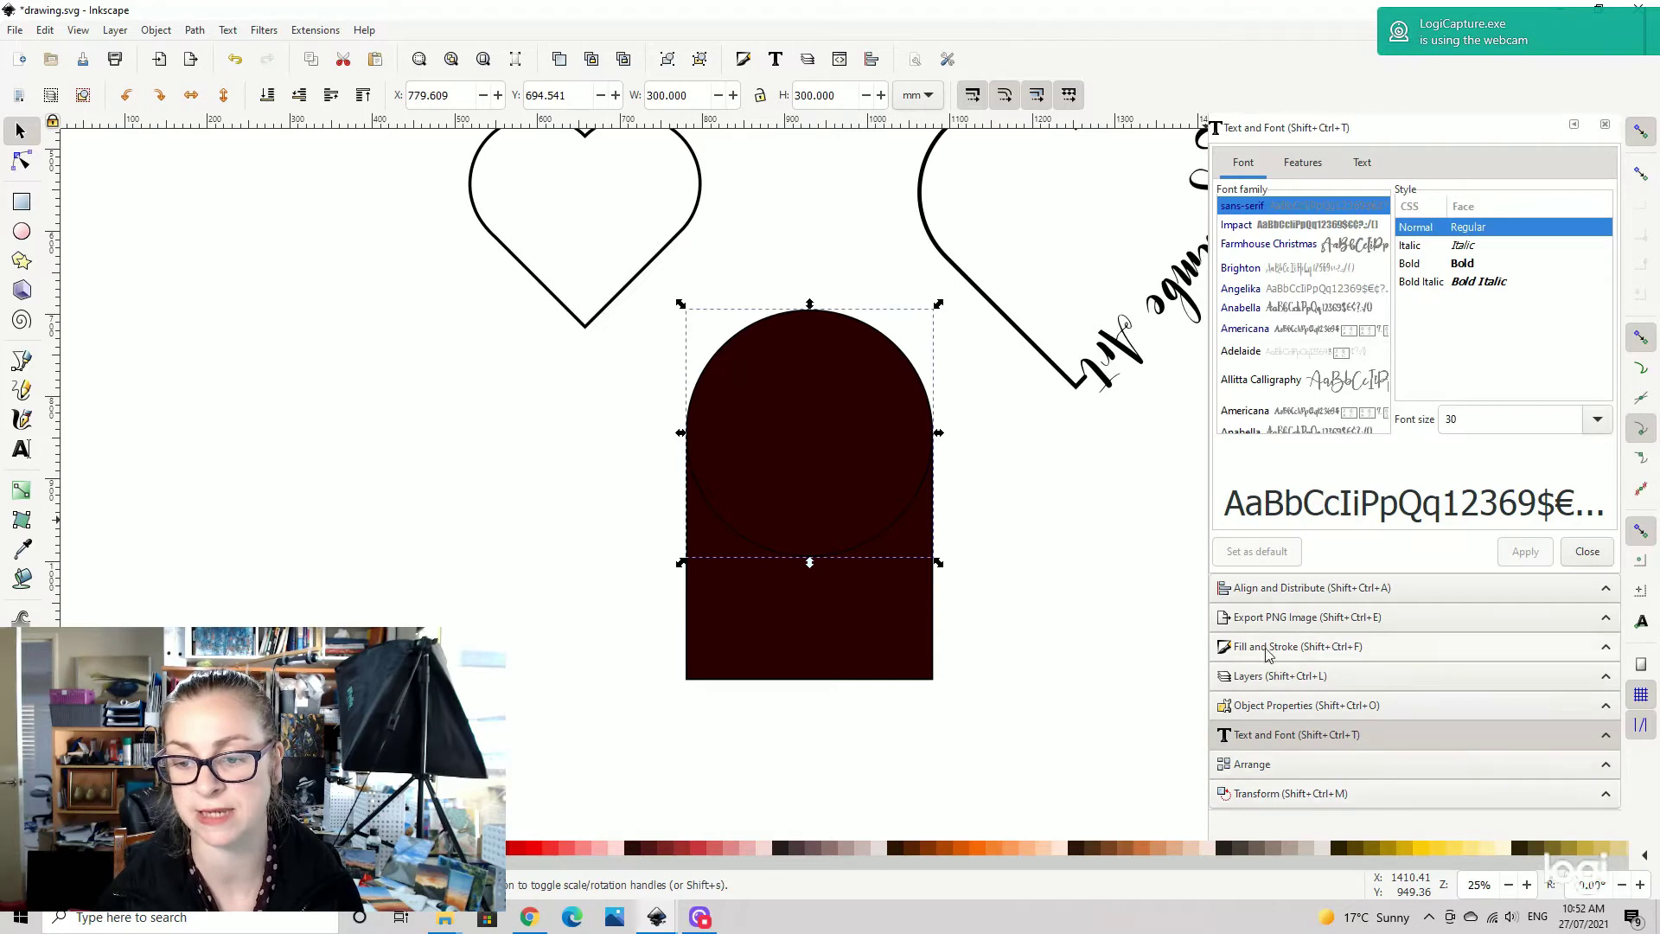
pyautogui.keyDown('shift'); pyautogui.click(879, 635); pyautogui.keyUp('shift')
# - Set the shapes' stroke width to 0 and stroke paint to none
pyautogui.click(1271, 645)
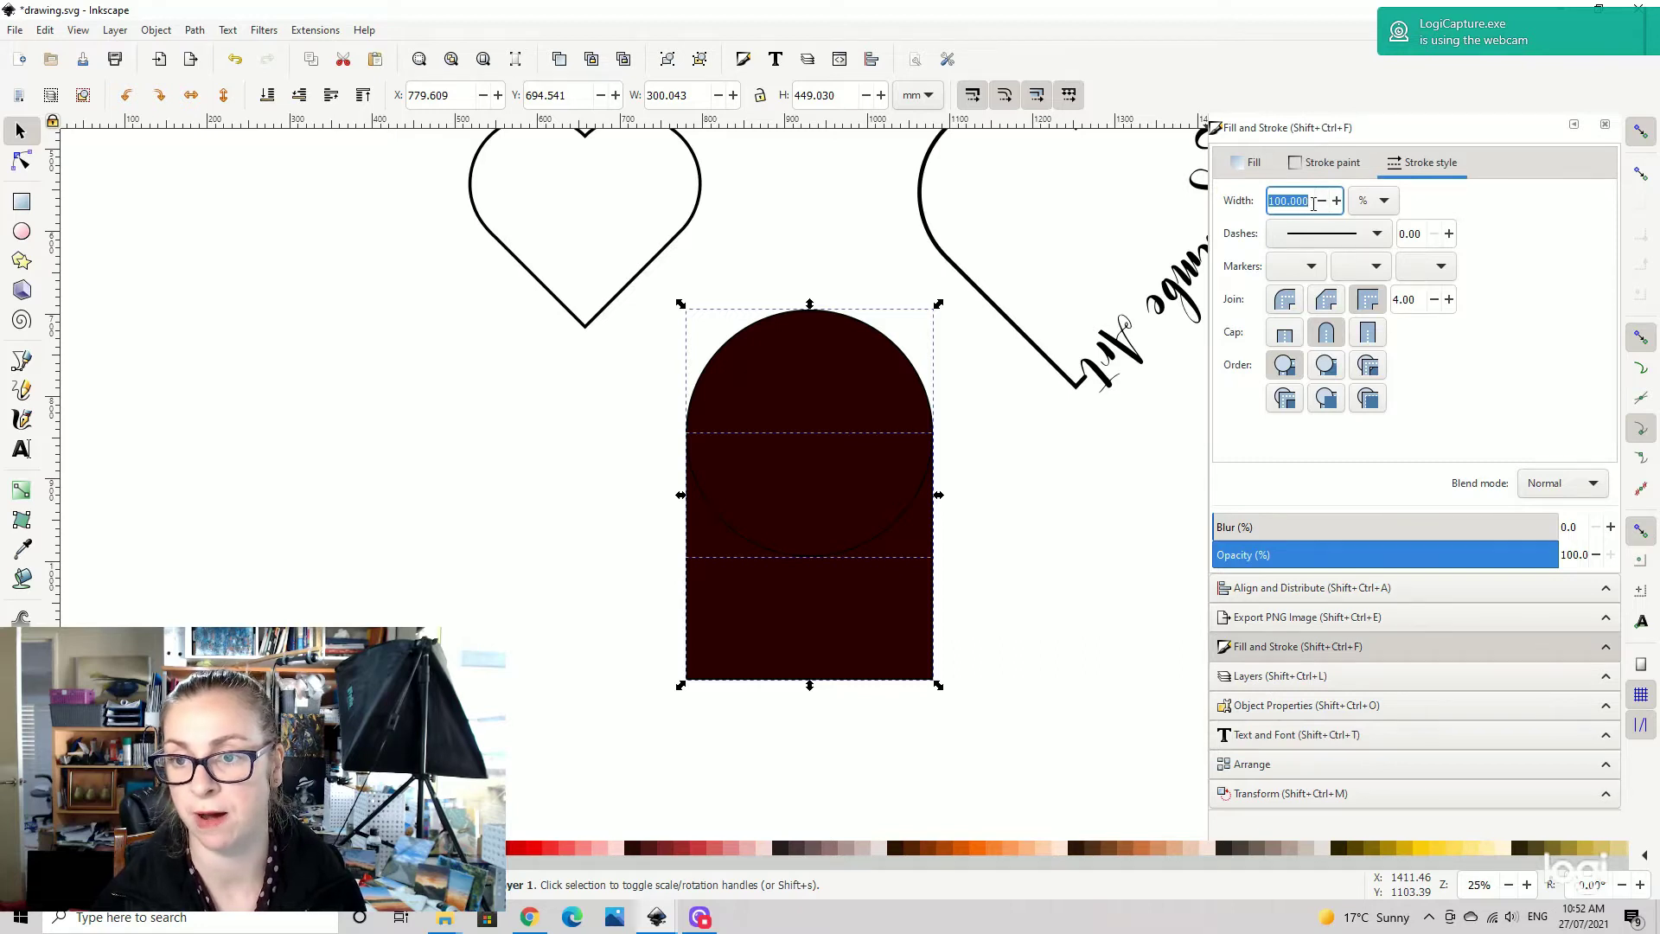
pyautogui.write('0')
pyautogui.press('Return')
pyautogui.click(1328, 164)
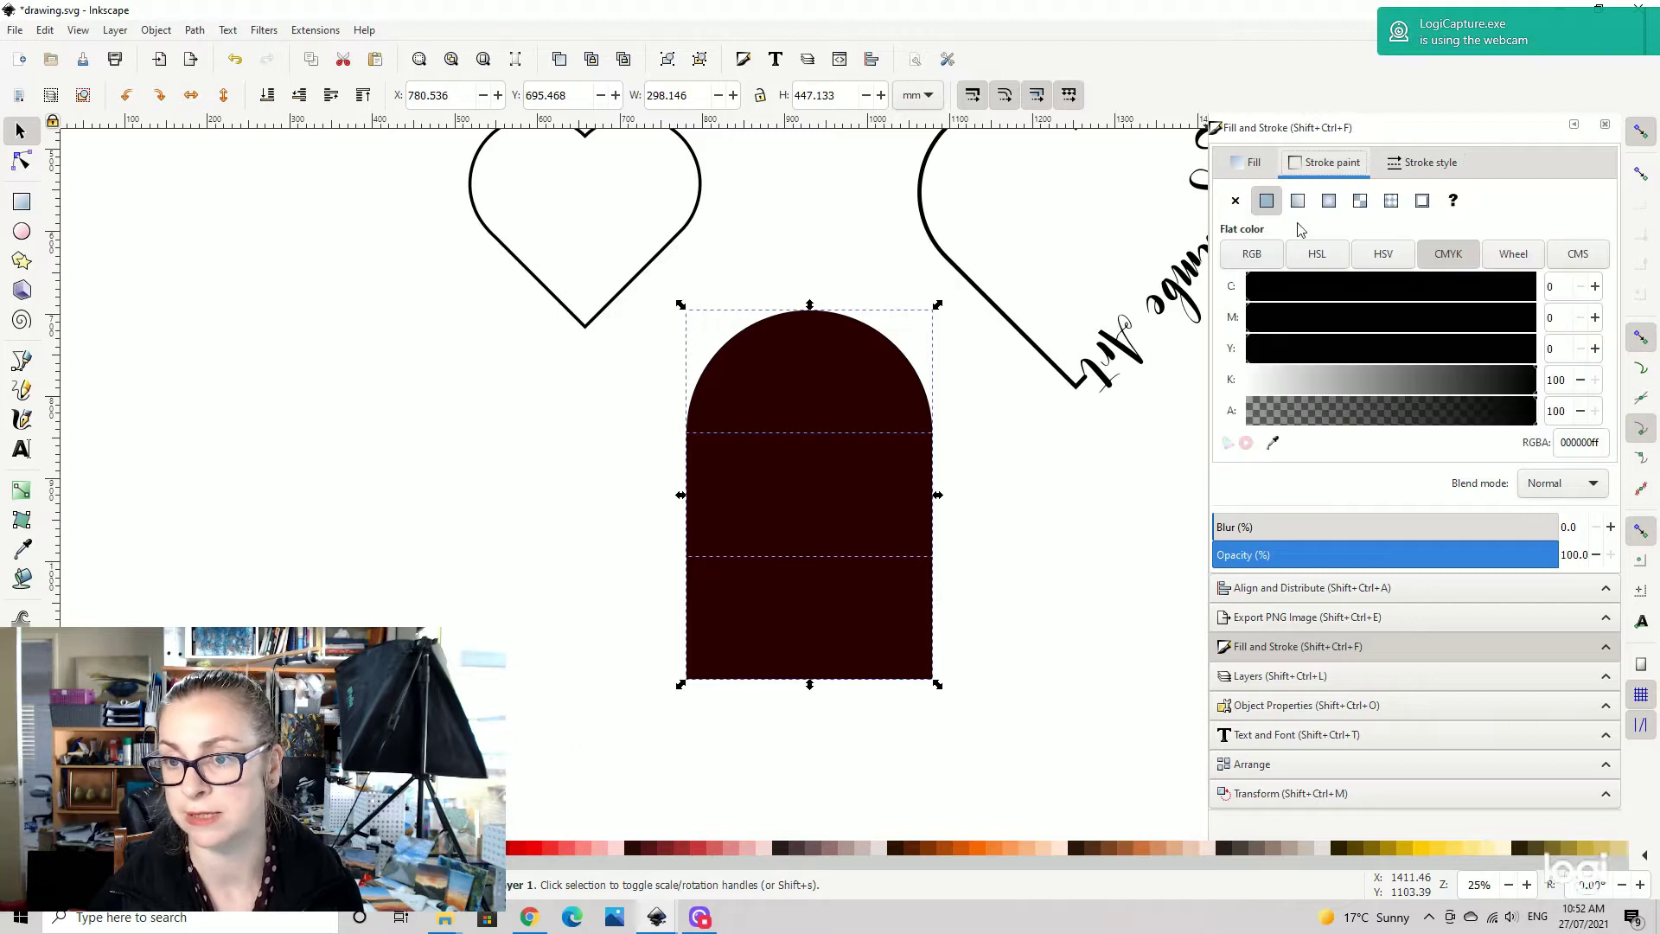
pyautogui.click(1236, 202)
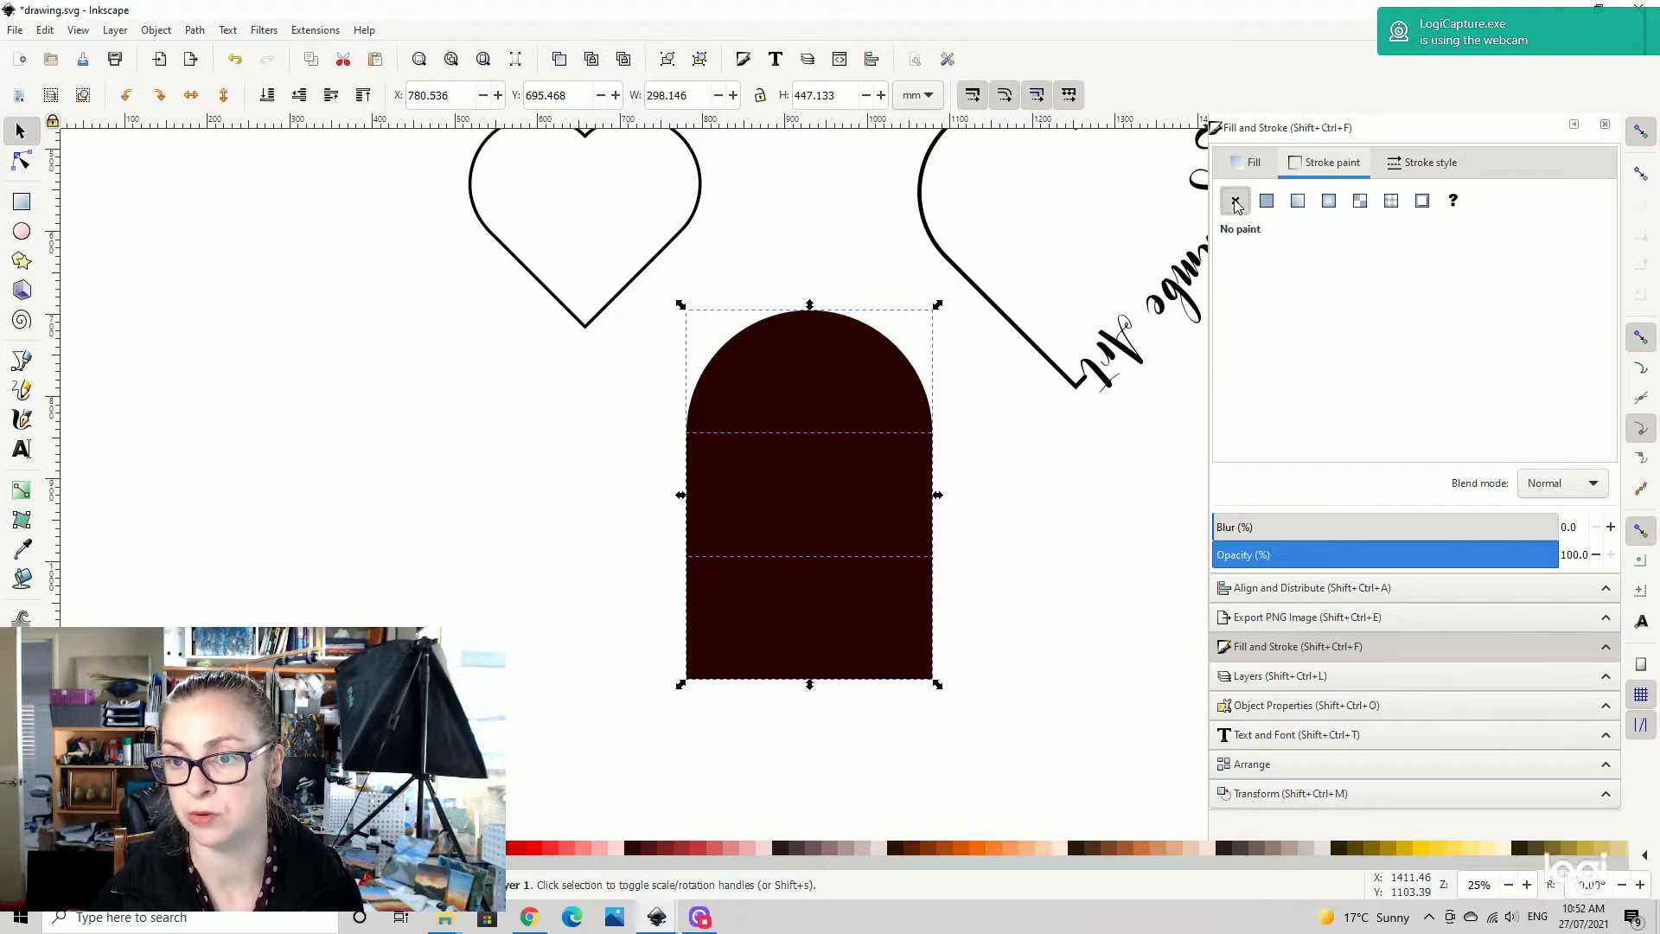
pyautogui.click(1105, 478)
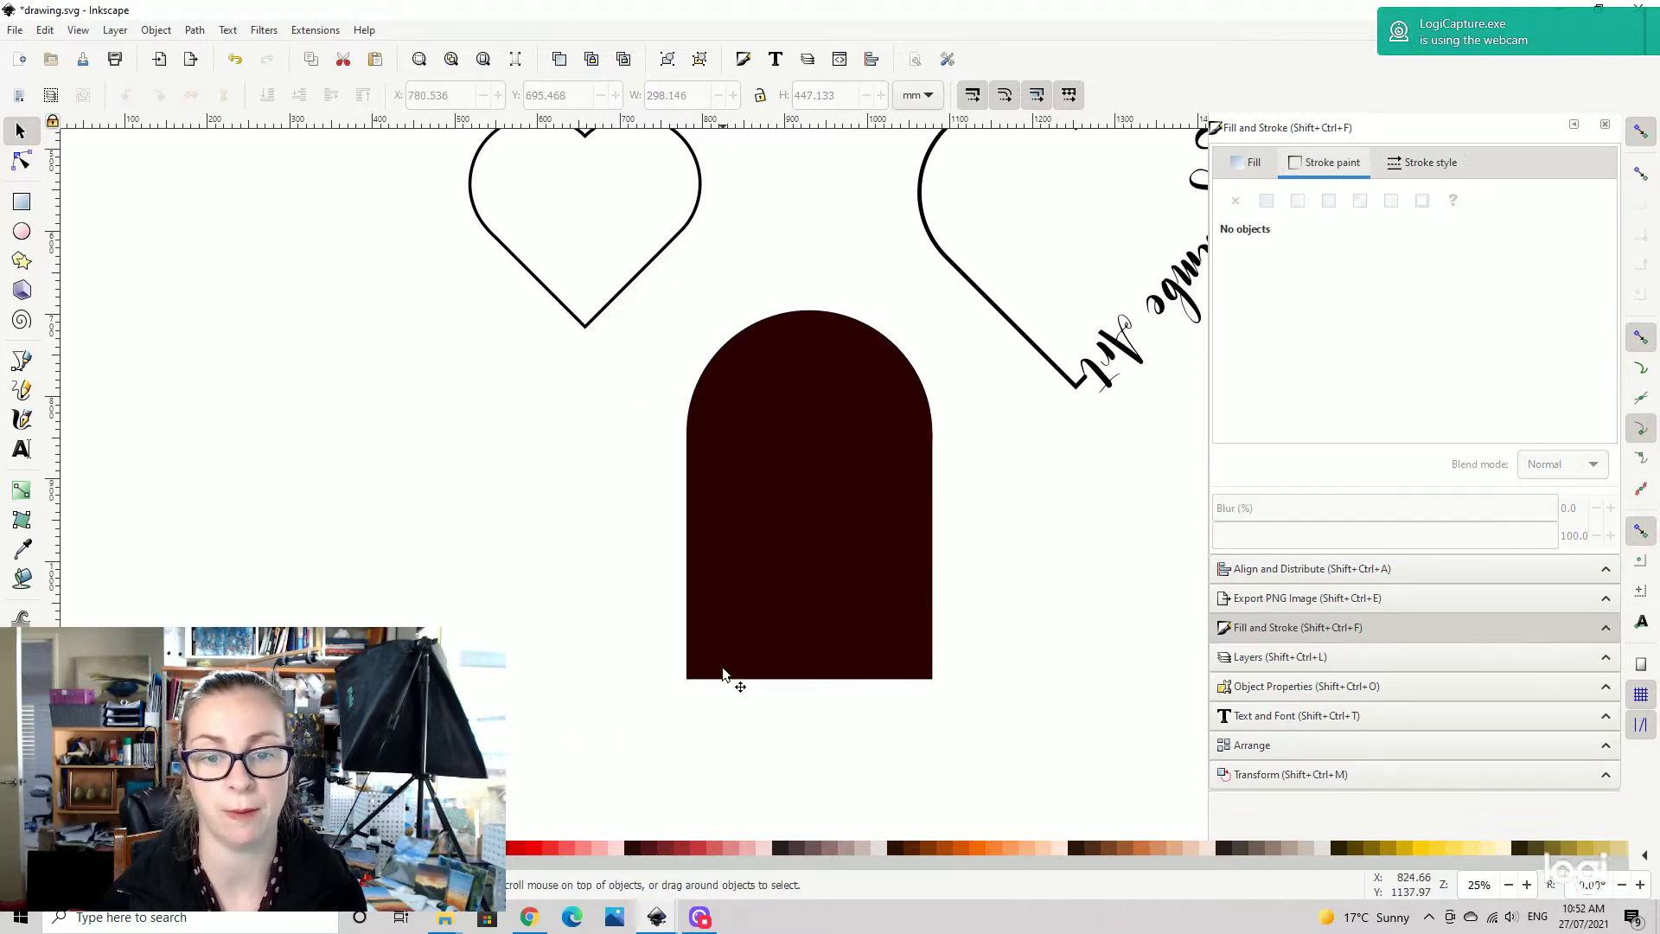
# - Nudge the outline heart right and colour the arch bright red
pyautogui.moveTo(602, 304)
pyautogui.mouseDown()
pyautogui.moveTo(1064, 729)
pyautogui.moveTo(644, 402)
pyautogui.moveTo(443, 343)
pyautogui.mouseUp()
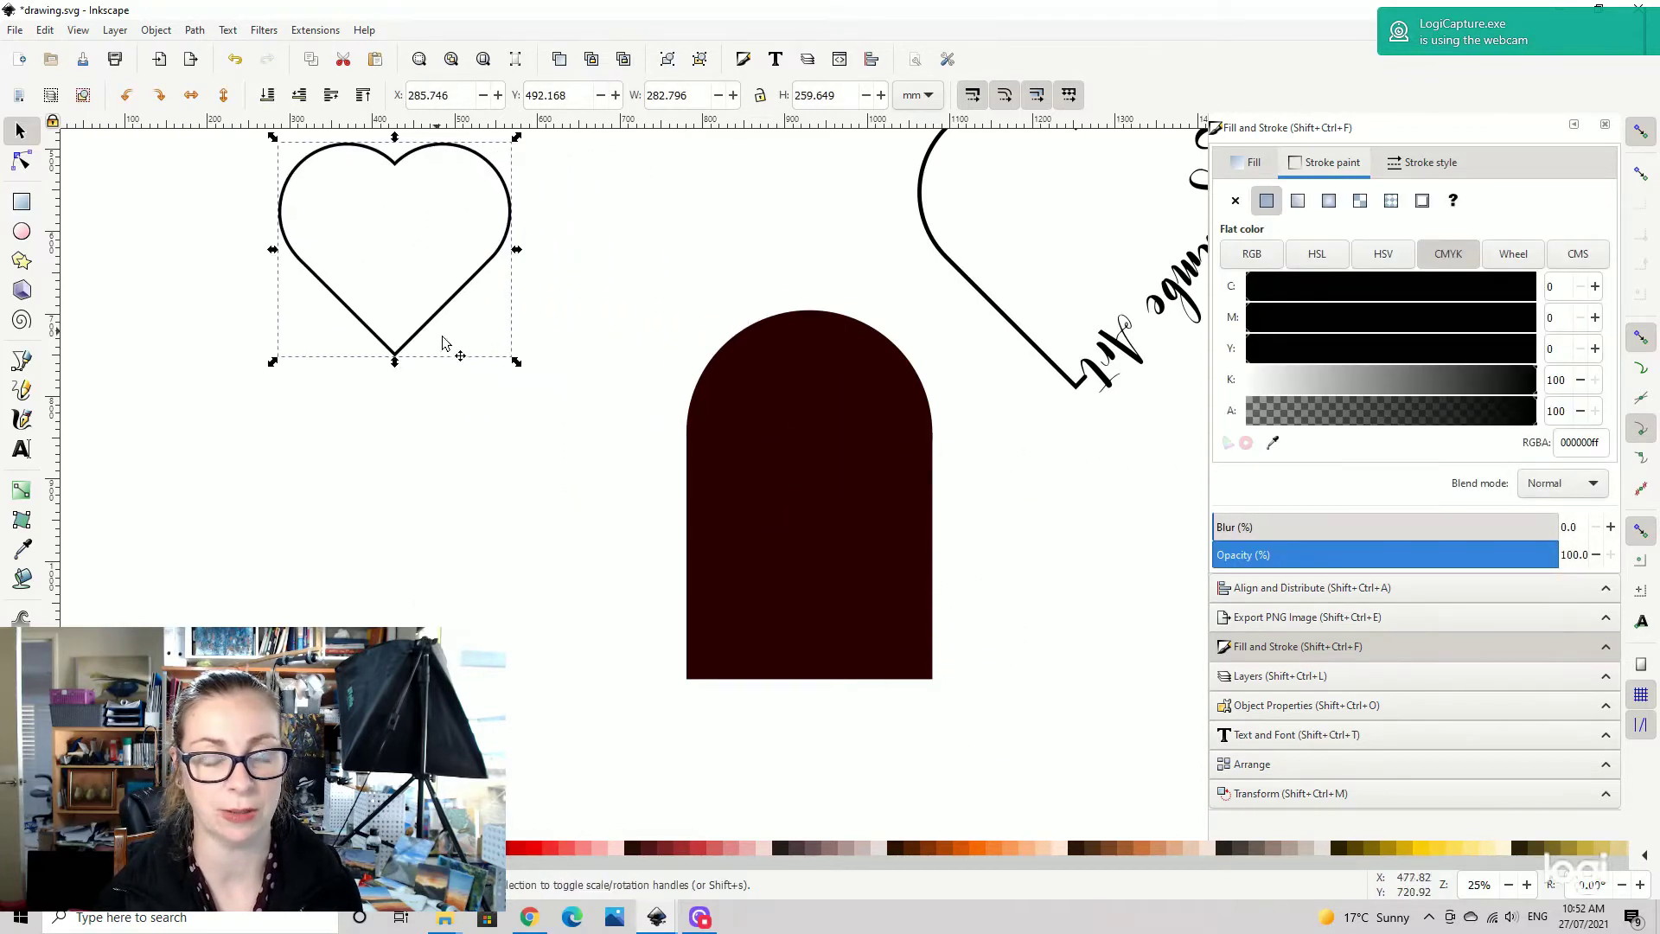
pyautogui.click(831, 421)
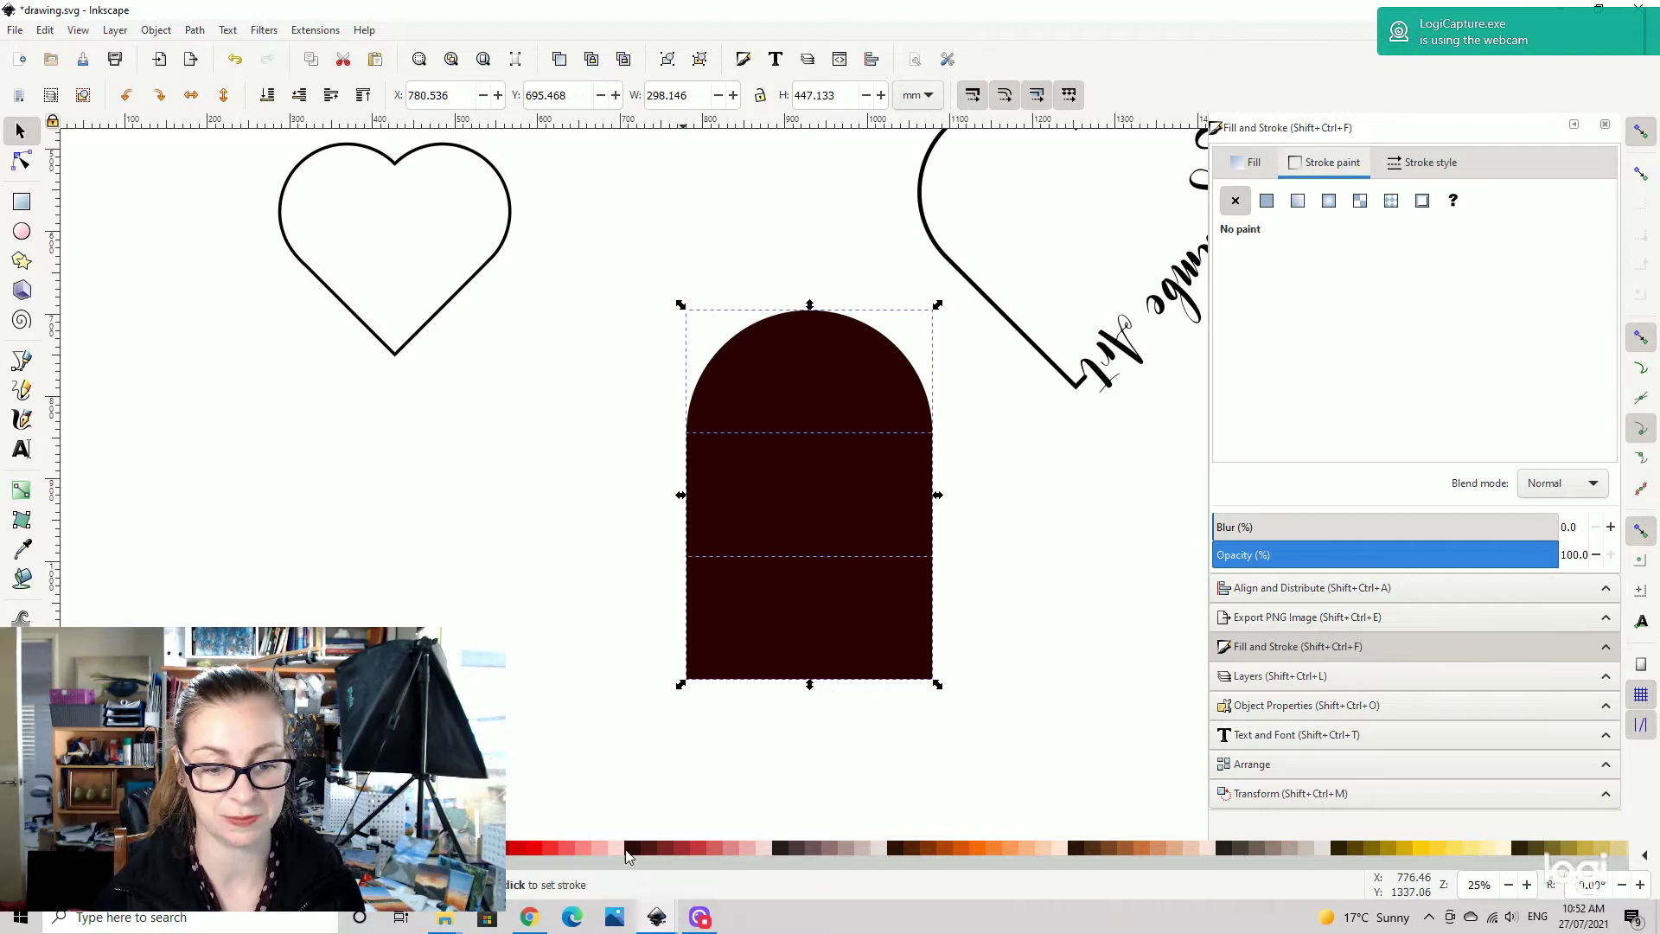
pyautogui.click(537, 858)
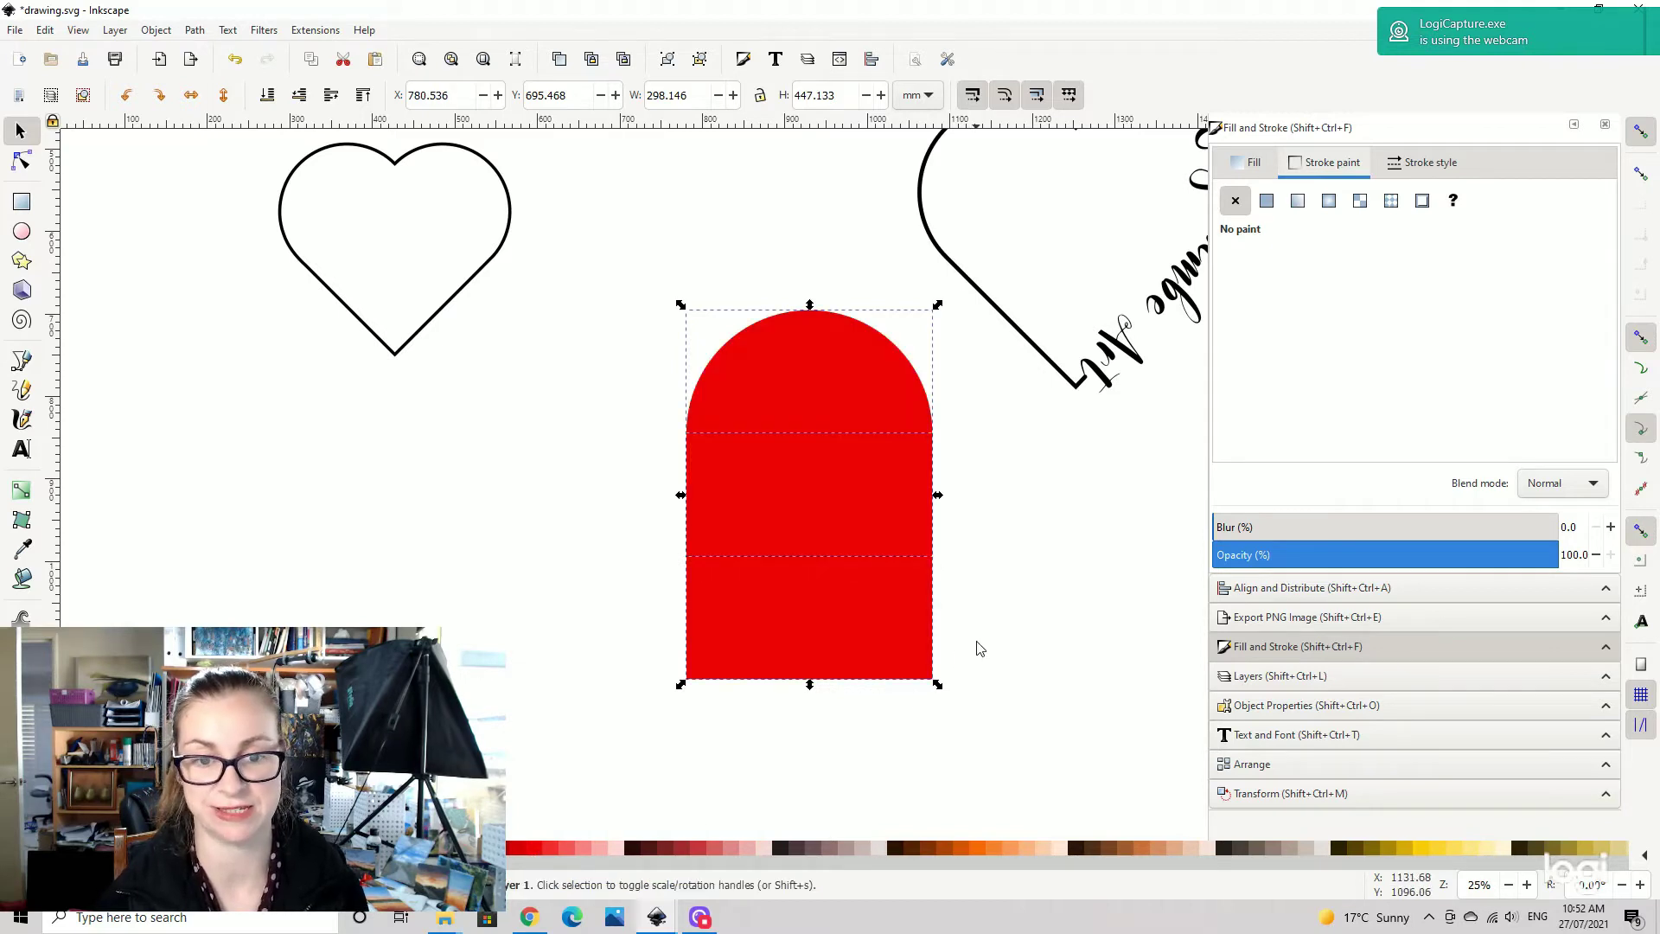
pyautogui.click(980, 649)
# - Move the red arch up and left to sit beside the outlined heart
pyautogui.moveTo(569, 258); pyautogui.dragTo(1049, 774)
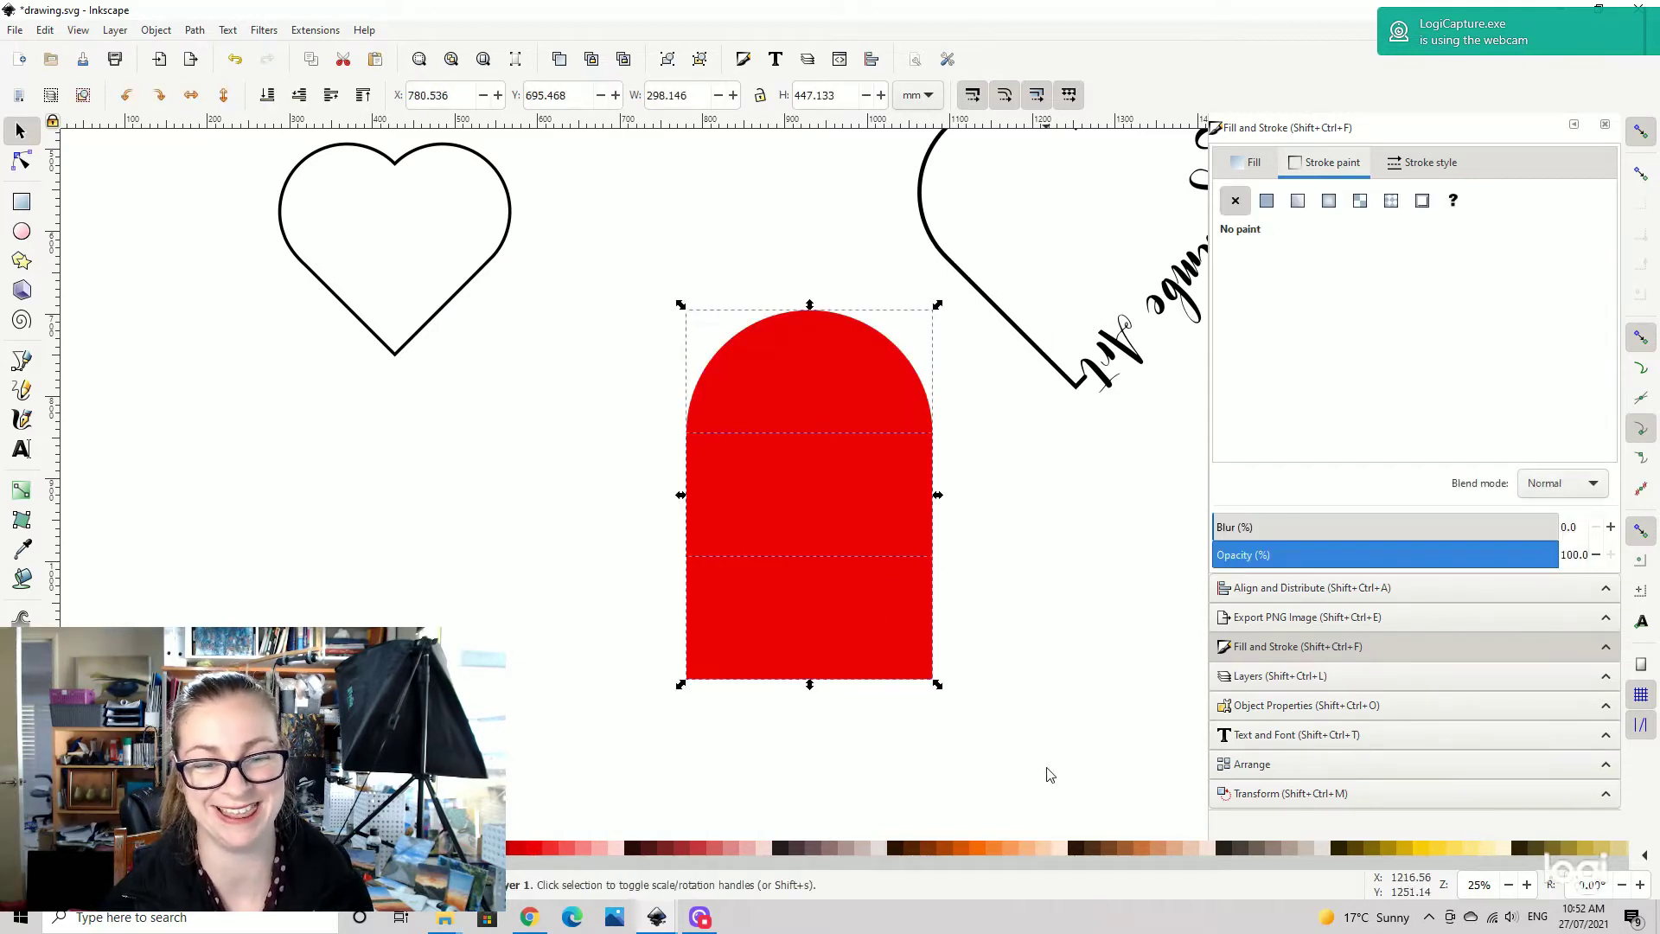
pyautogui.click(195, 30)
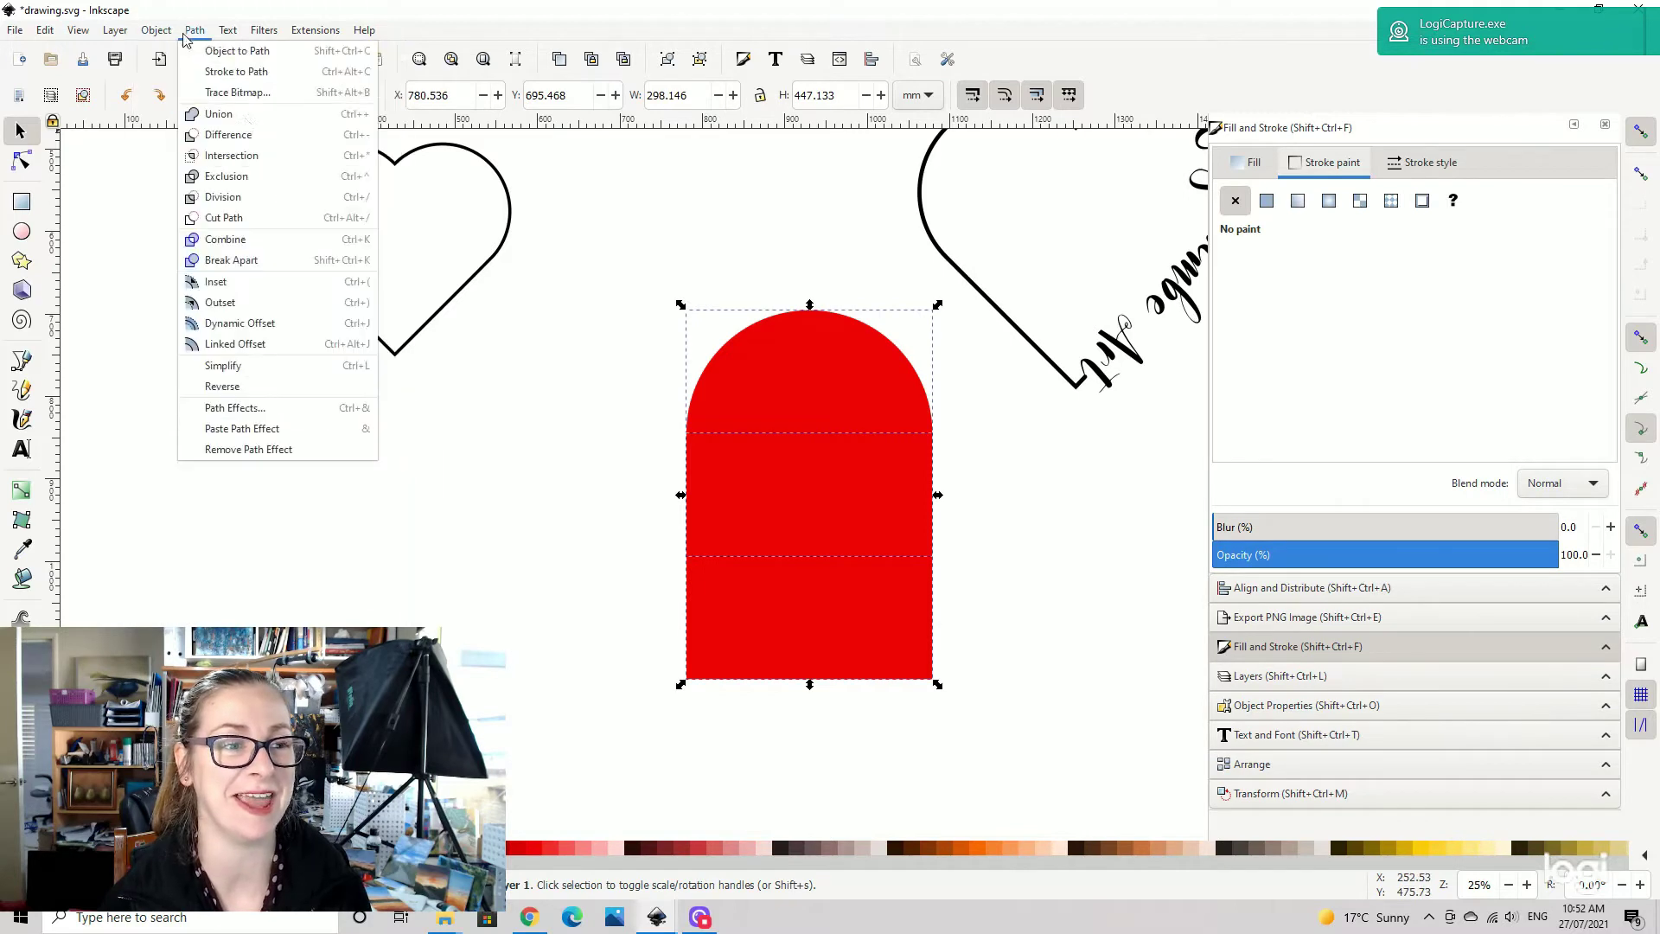
pyautogui.moveTo(157, 30)
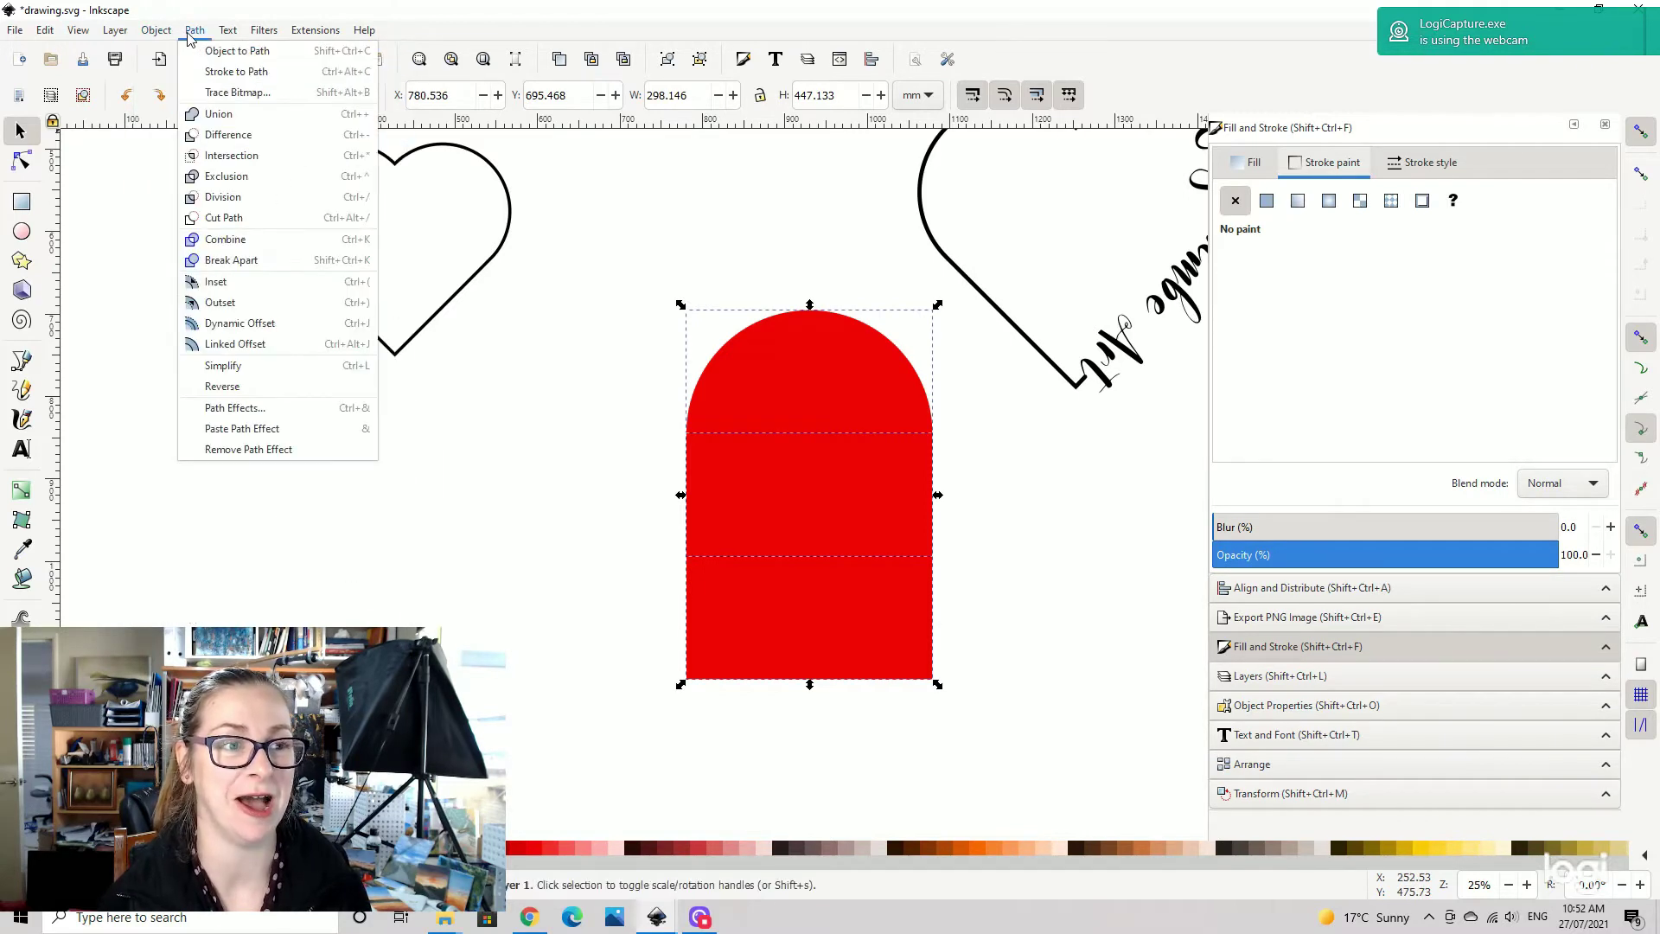
pyautogui.press('Escape')
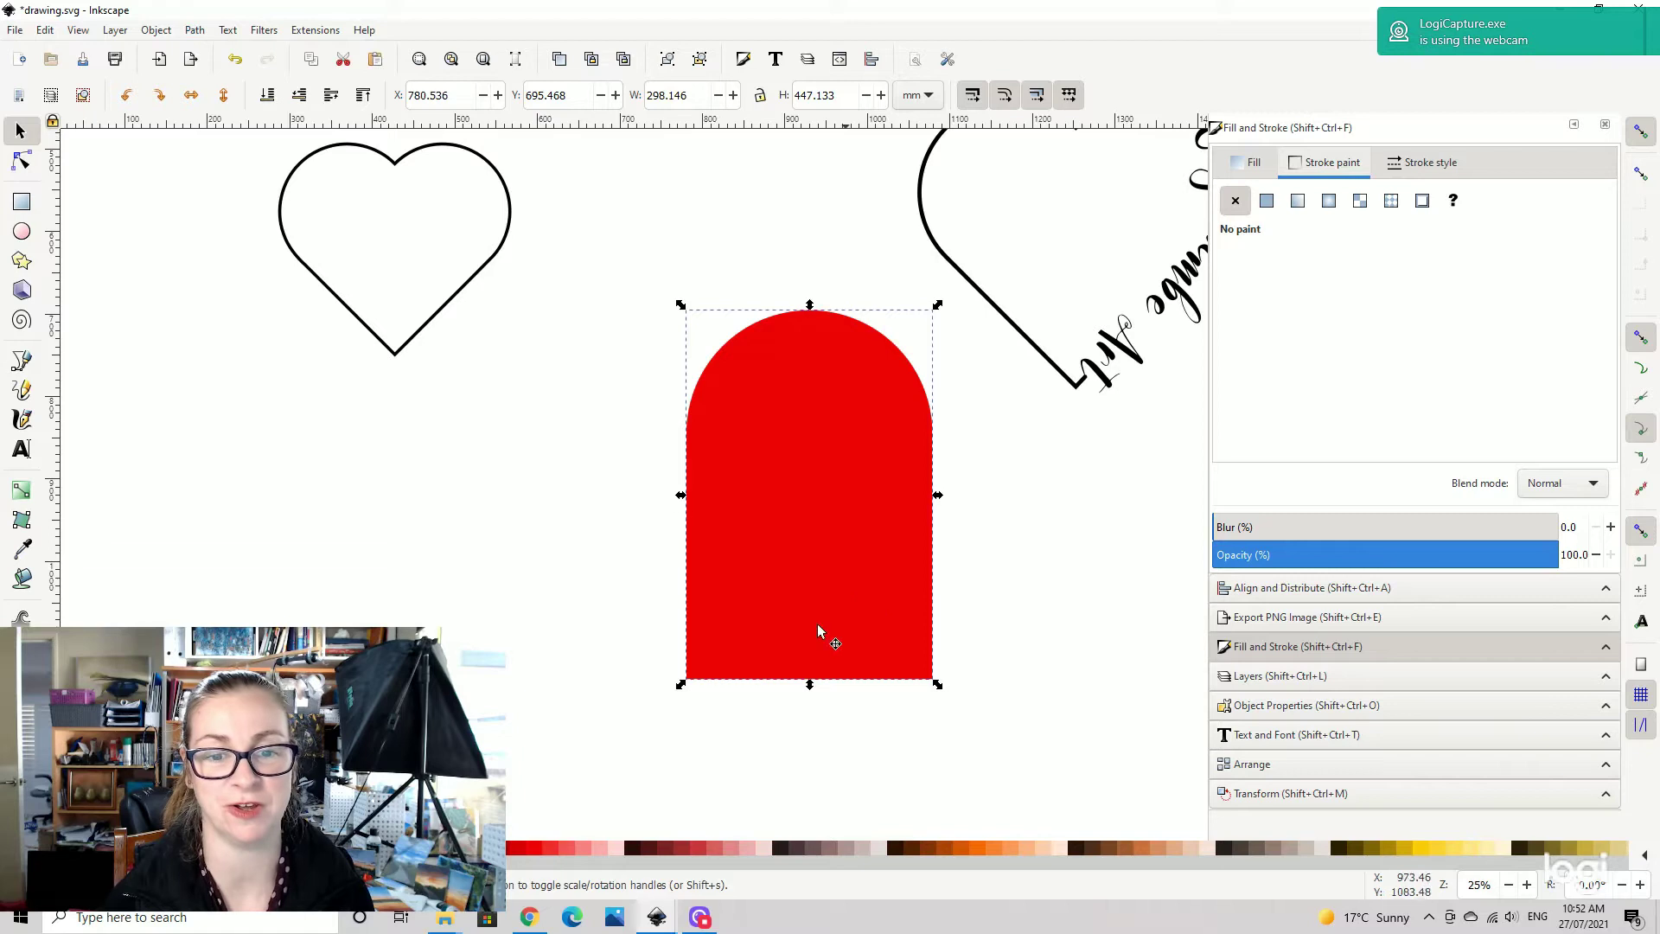
pyautogui.click(960, 557)
pyautogui.moveTo(861, 508); pyautogui.dragTo(683, 461)
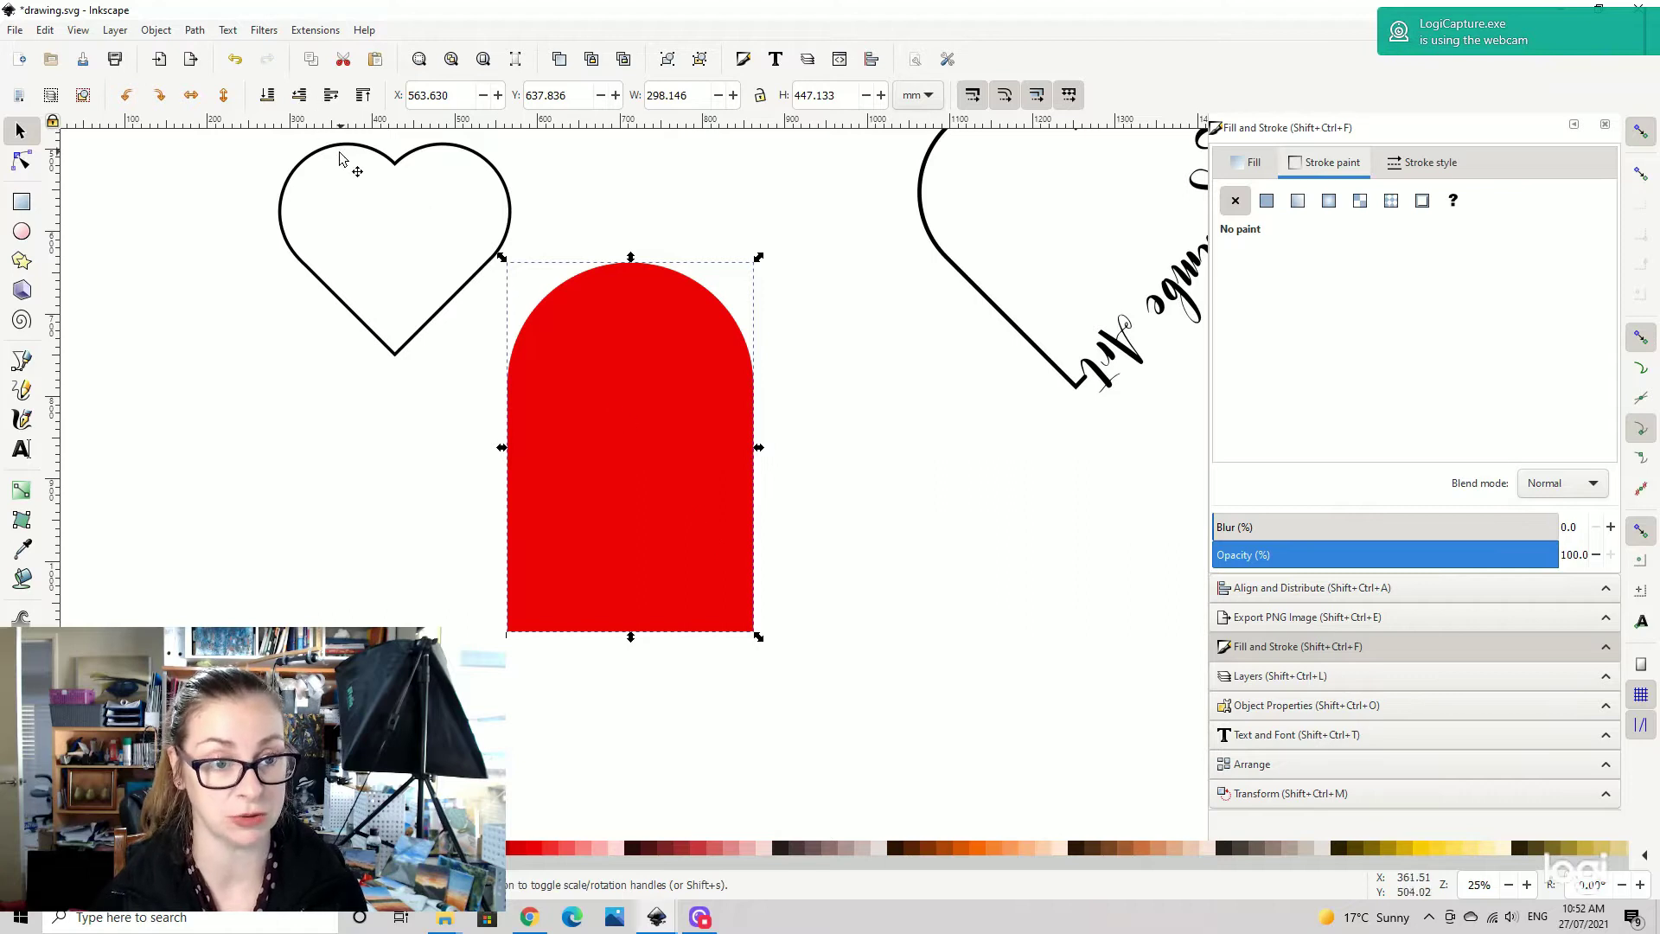
# - Duplicate the red arch, rotate the copy 90° clockwise, and fit it against the original
pyautogui.hotkey('ctrl', 'd')
pyautogui.click(159, 94)
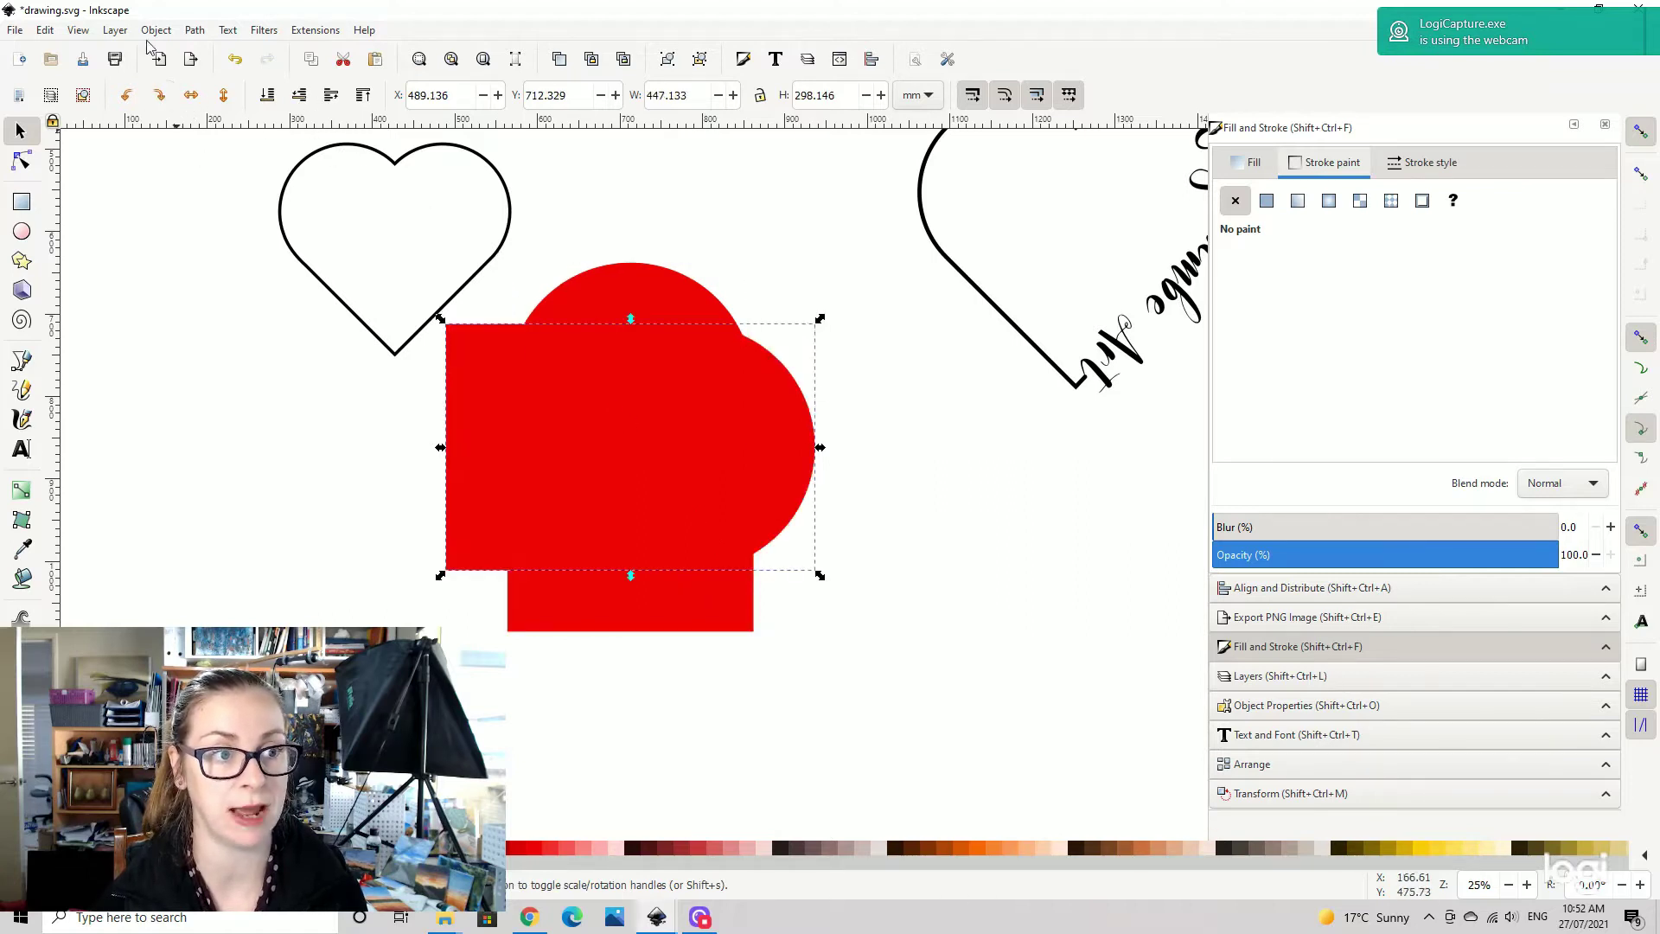
pyautogui.moveTo(611, 400); pyautogui.dragTo(684, 461)
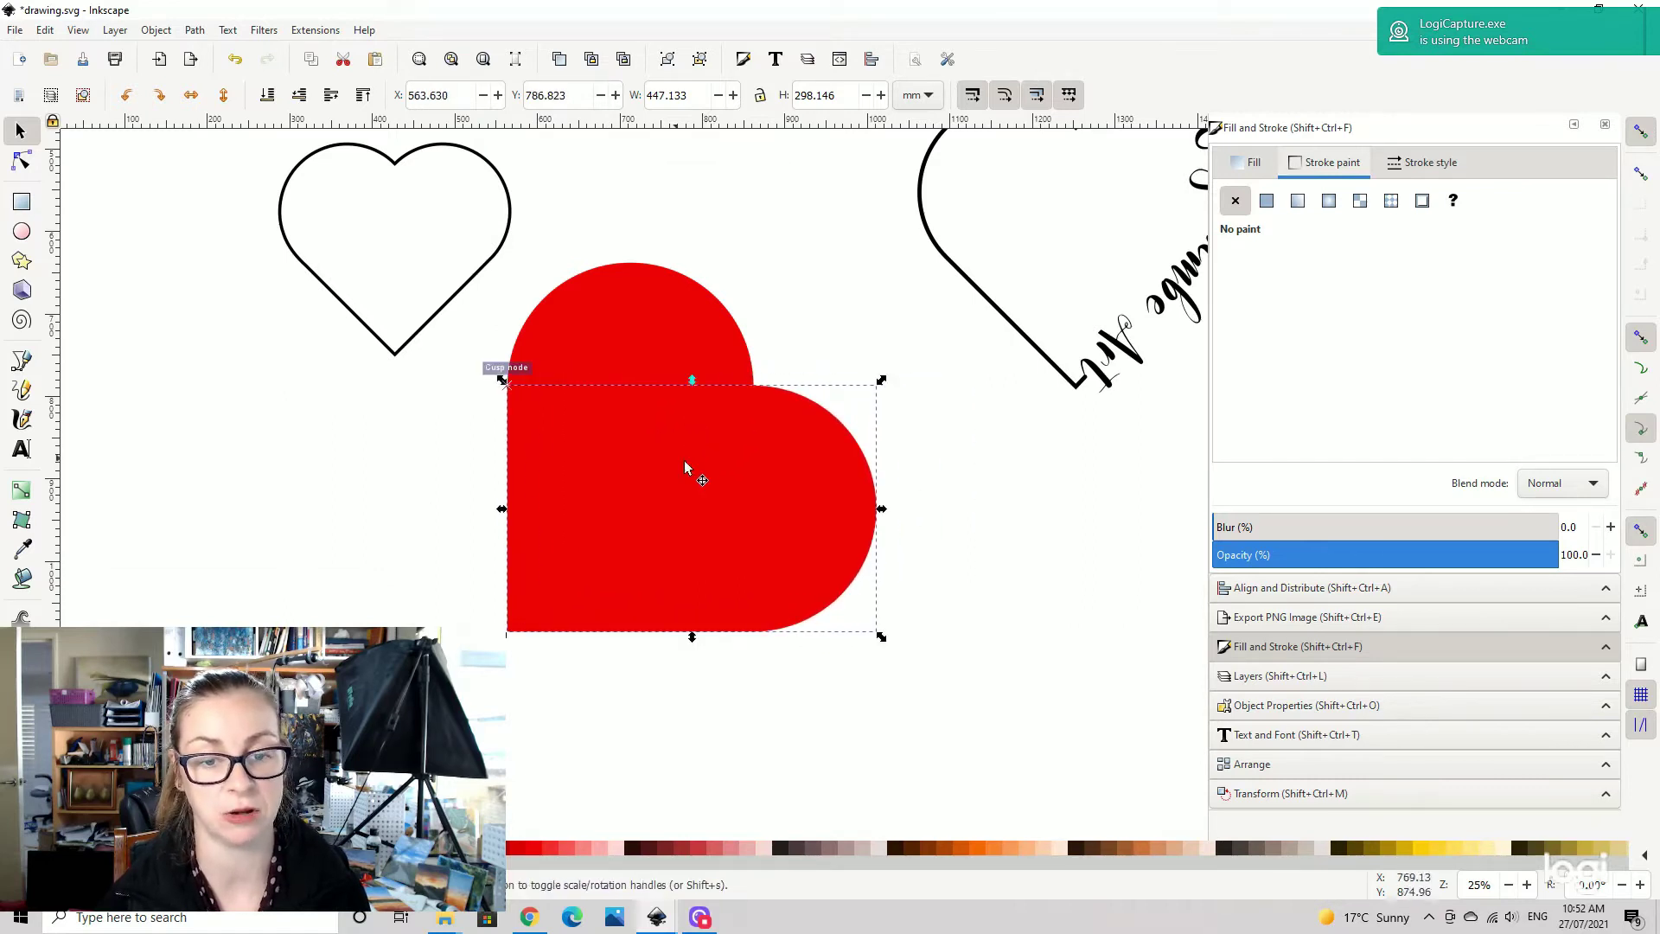
pyautogui.click(995, 541)
# - Union the two red shapes into a single heart path
pyautogui.click(661, 355)
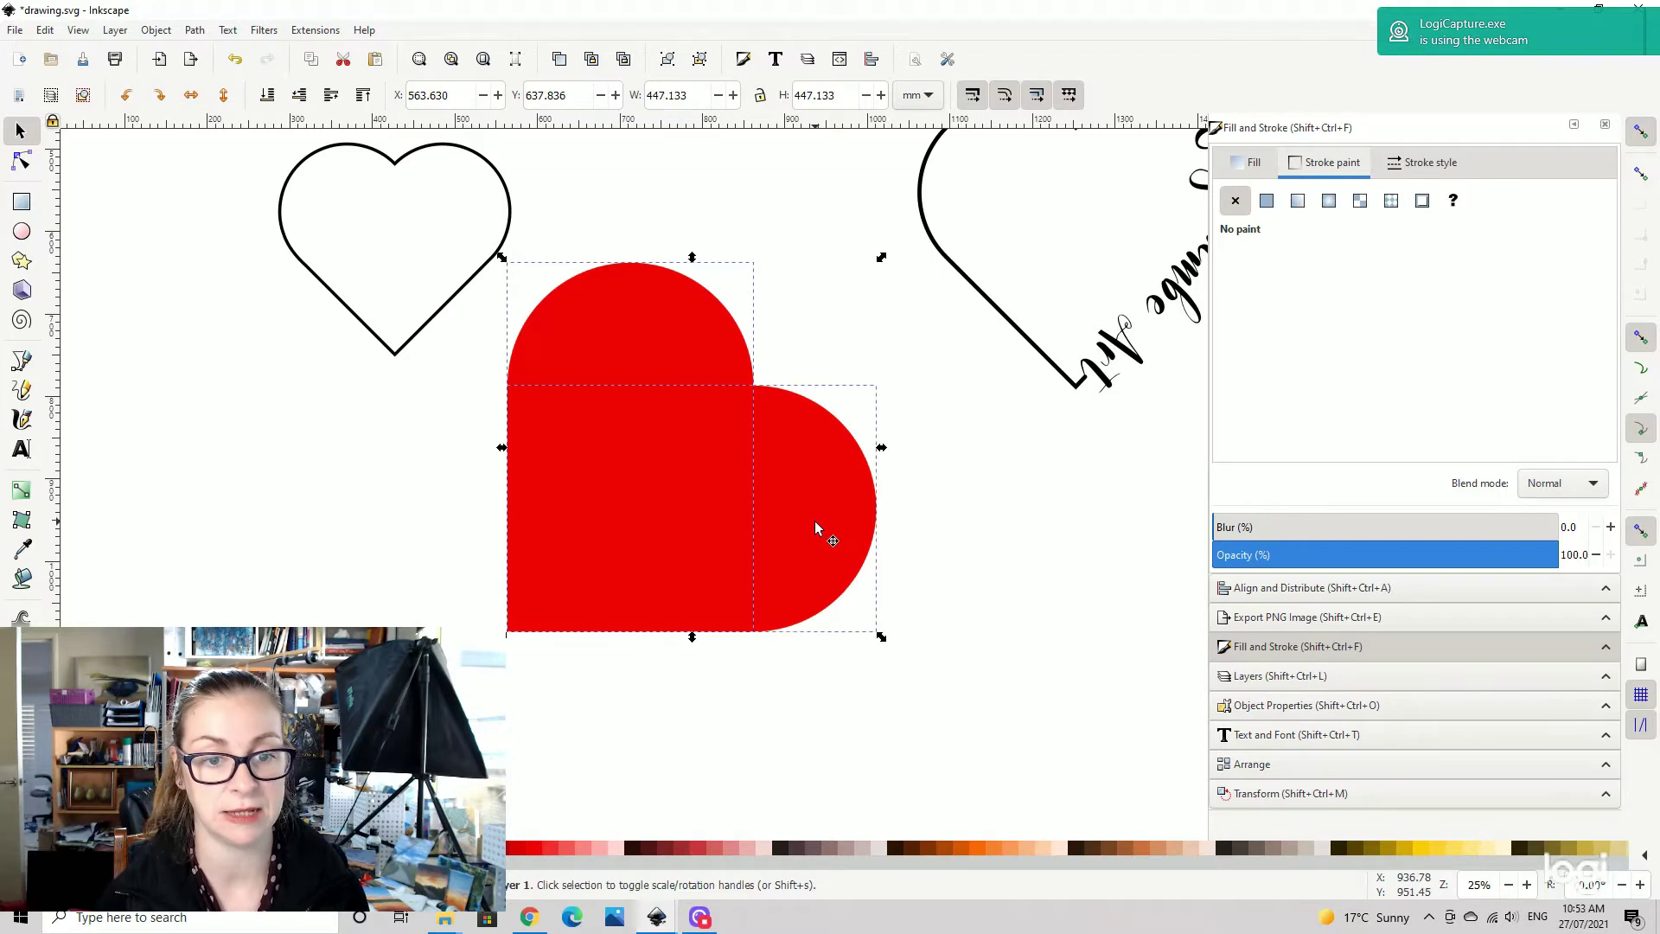
pyautogui.click(155, 29)
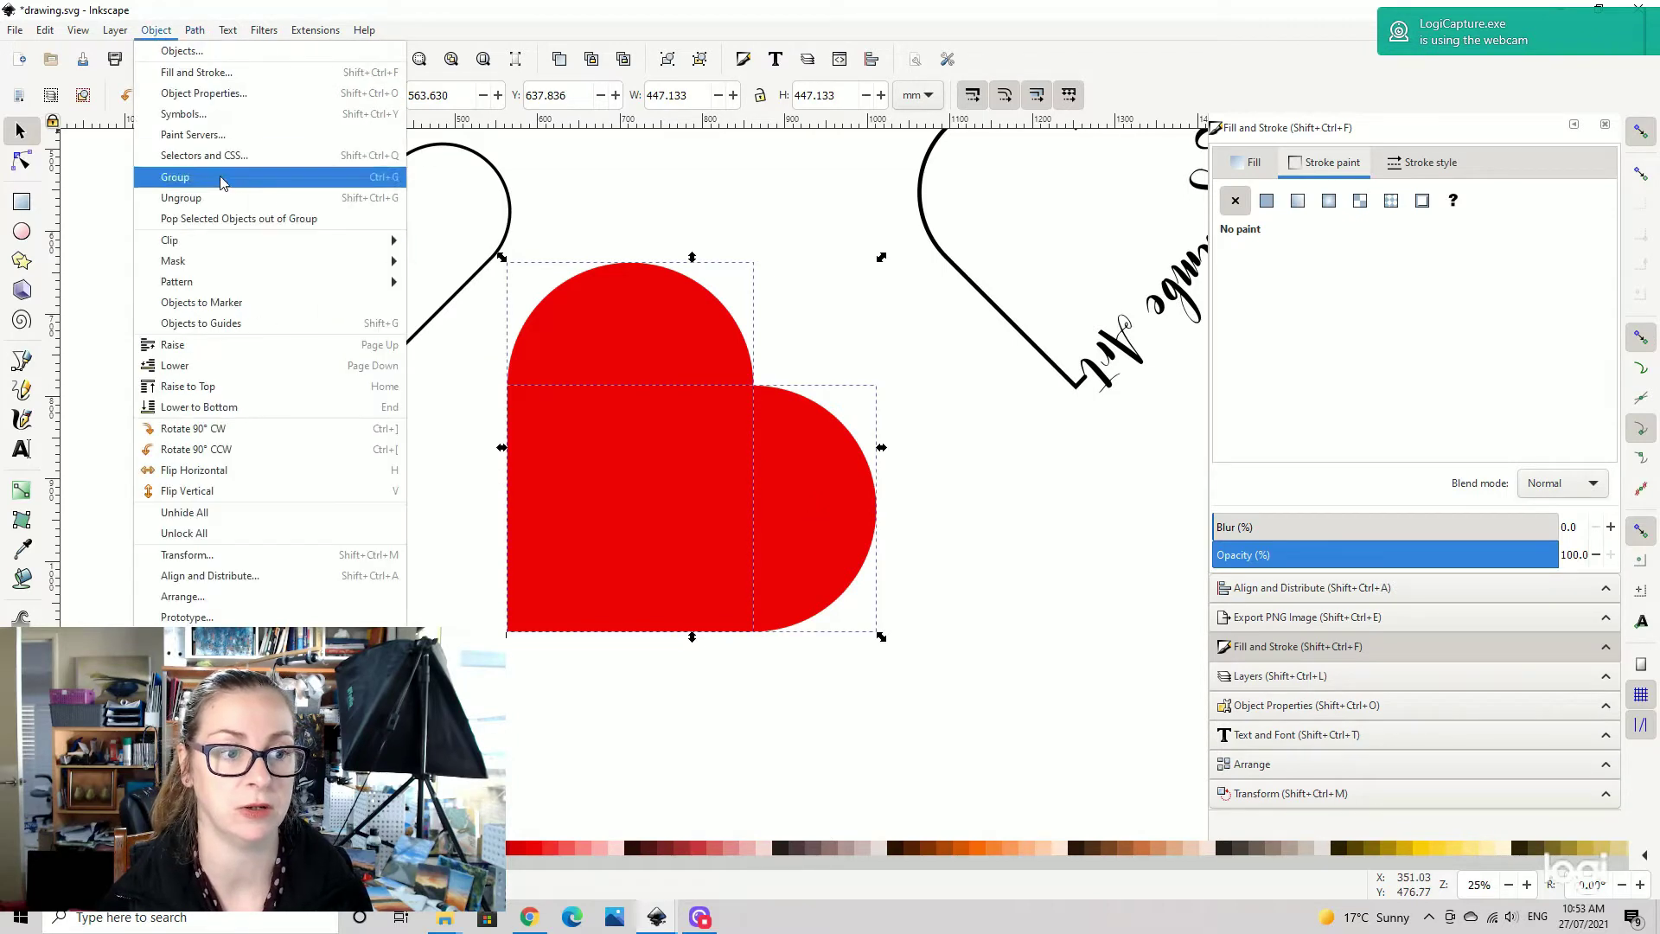
pyautogui.click(221, 113)
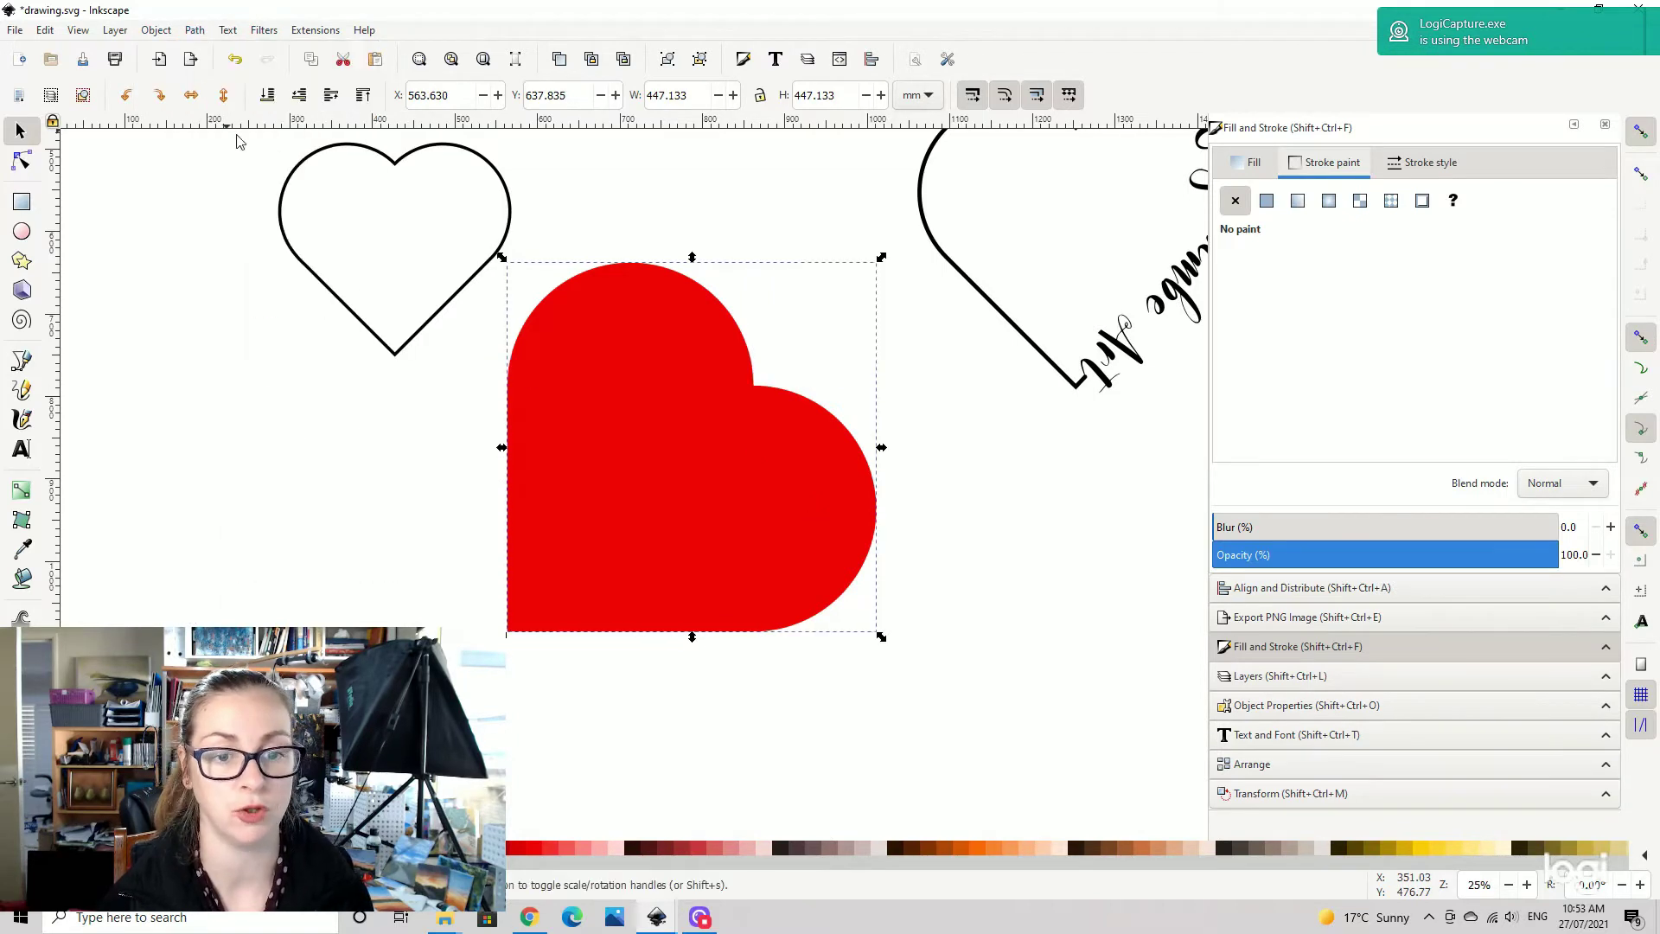
# - Rotate the red heart so it stands upright
pyautogui.click(923, 534)
pyautogui.click(700, 499)
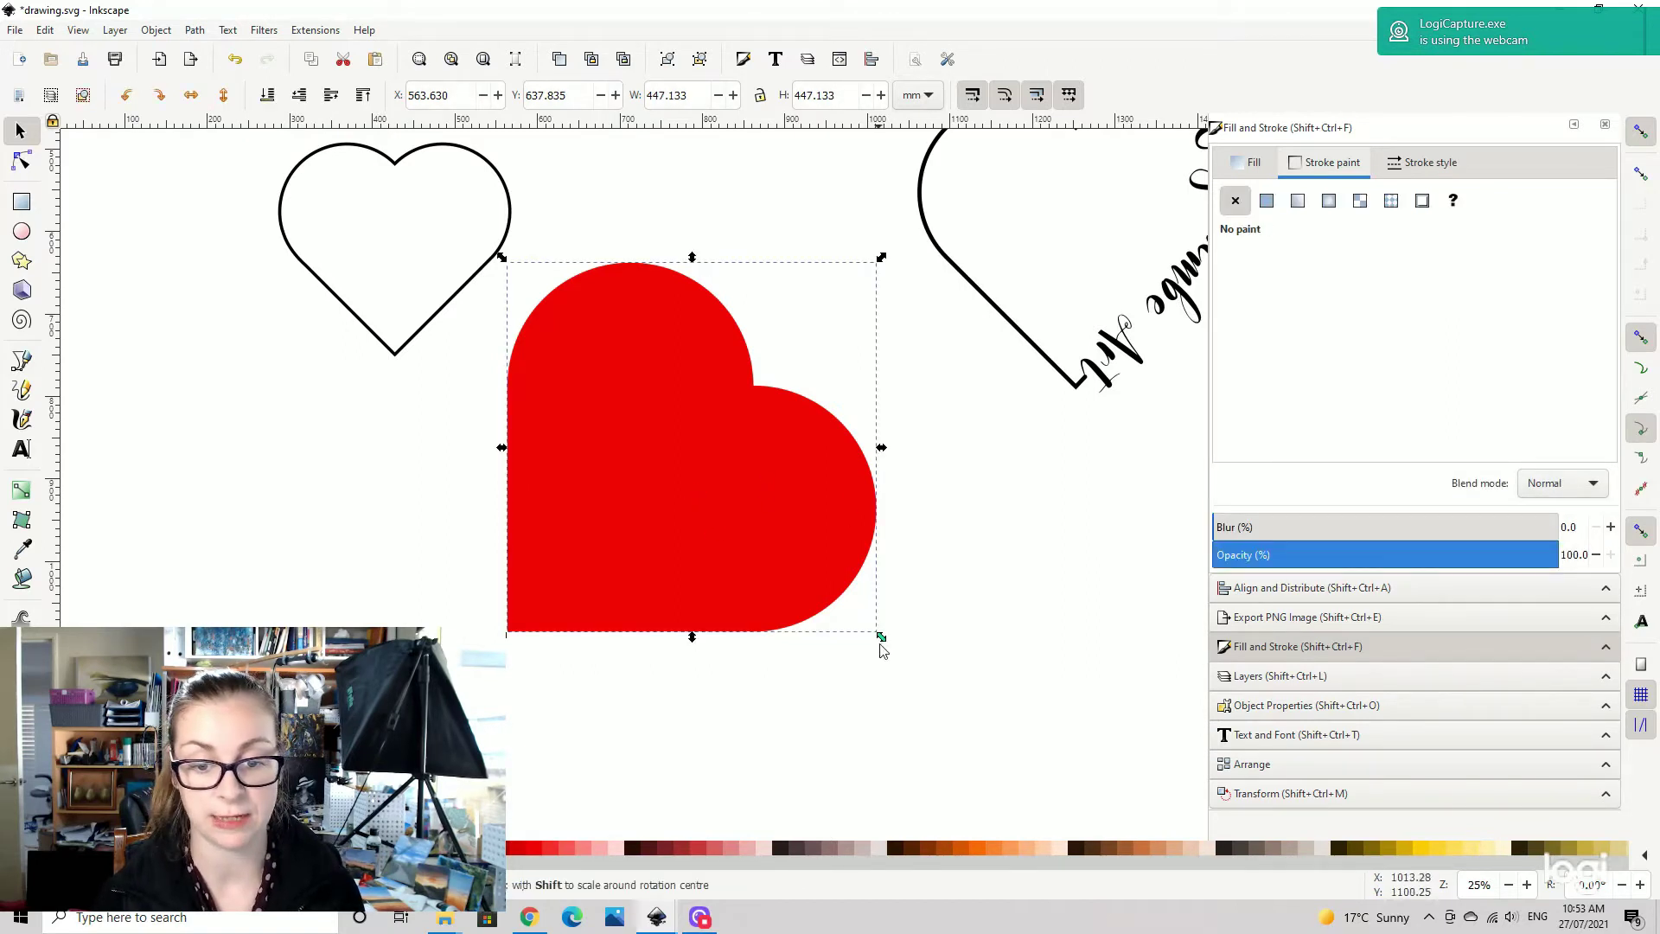
pyautogui.click(756, 548)
pyautogui.moveTo(881, 637); pyautogui.dragTo(953, 452)
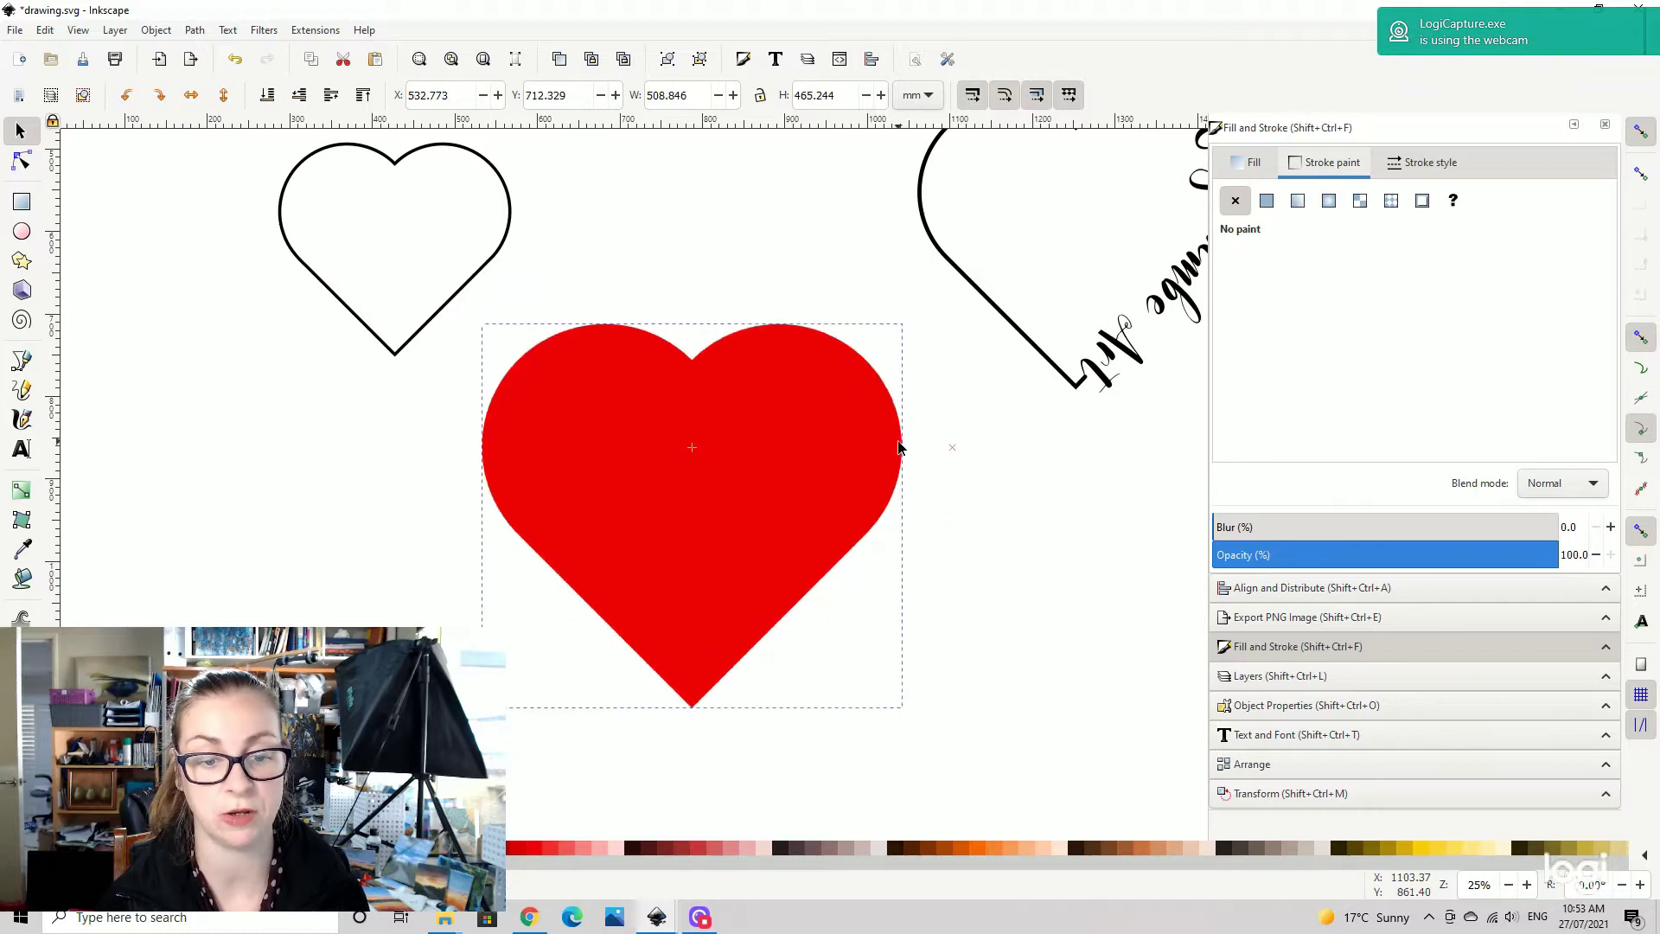
pyautogui.click(1038, 570)
# - Give the red heart a flat black stroke 7 mm wide
pyautogui.hscroll(-4, 763, 460)
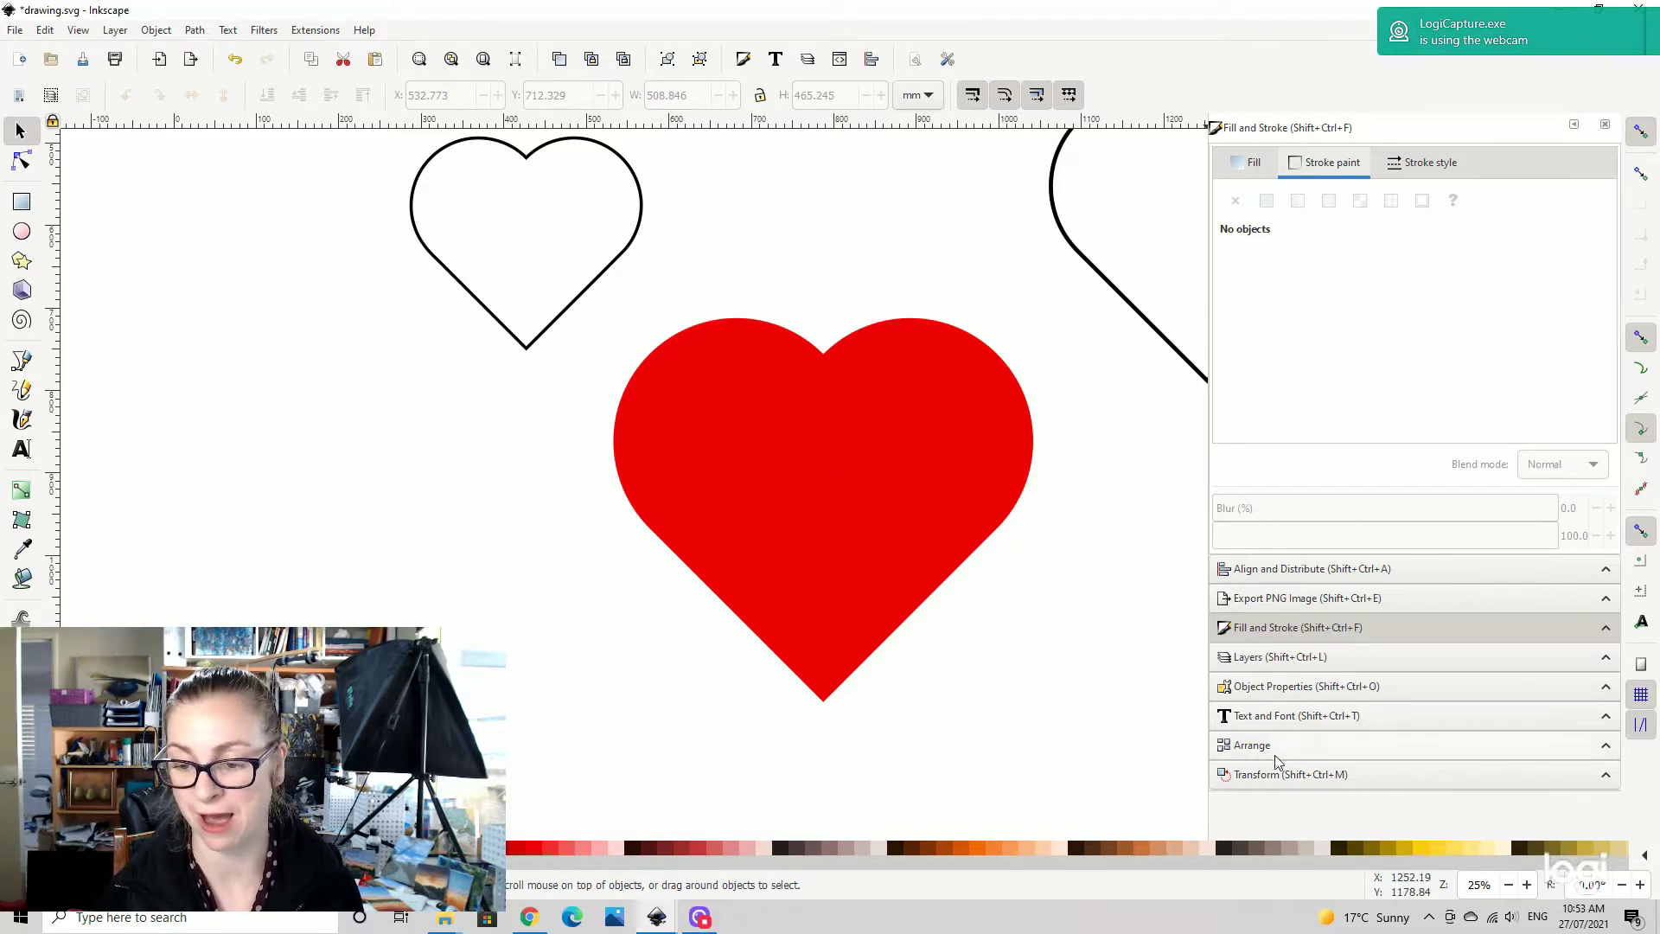
pyautogui.click(1284, 634)
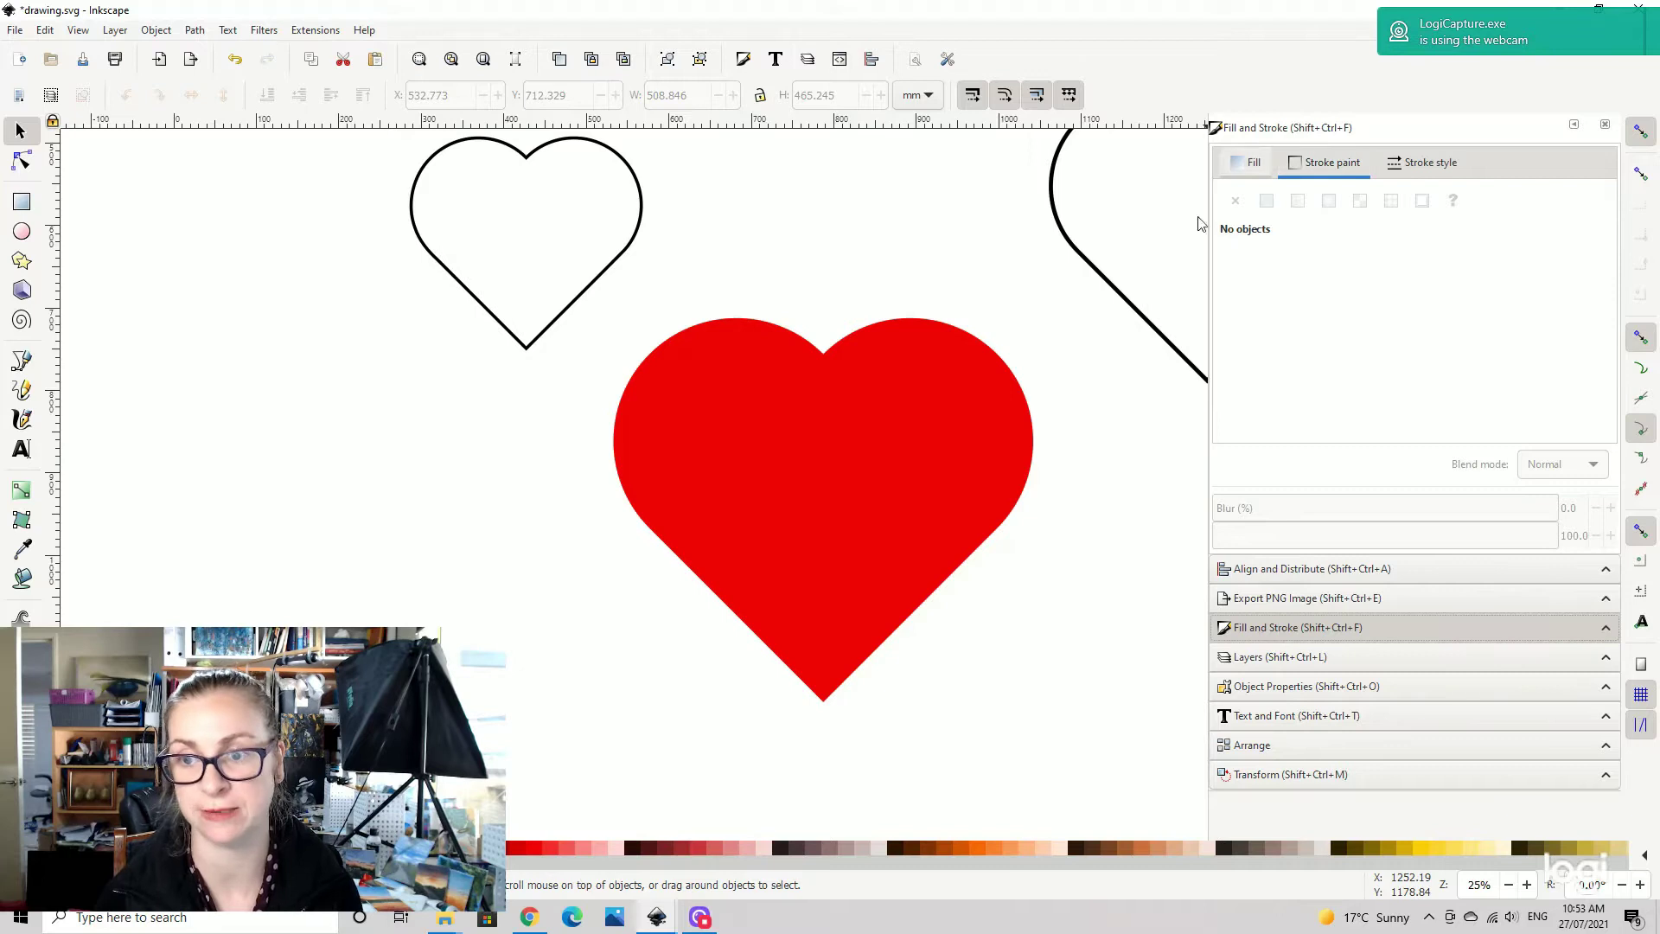
pyautogui.click(885, 382)
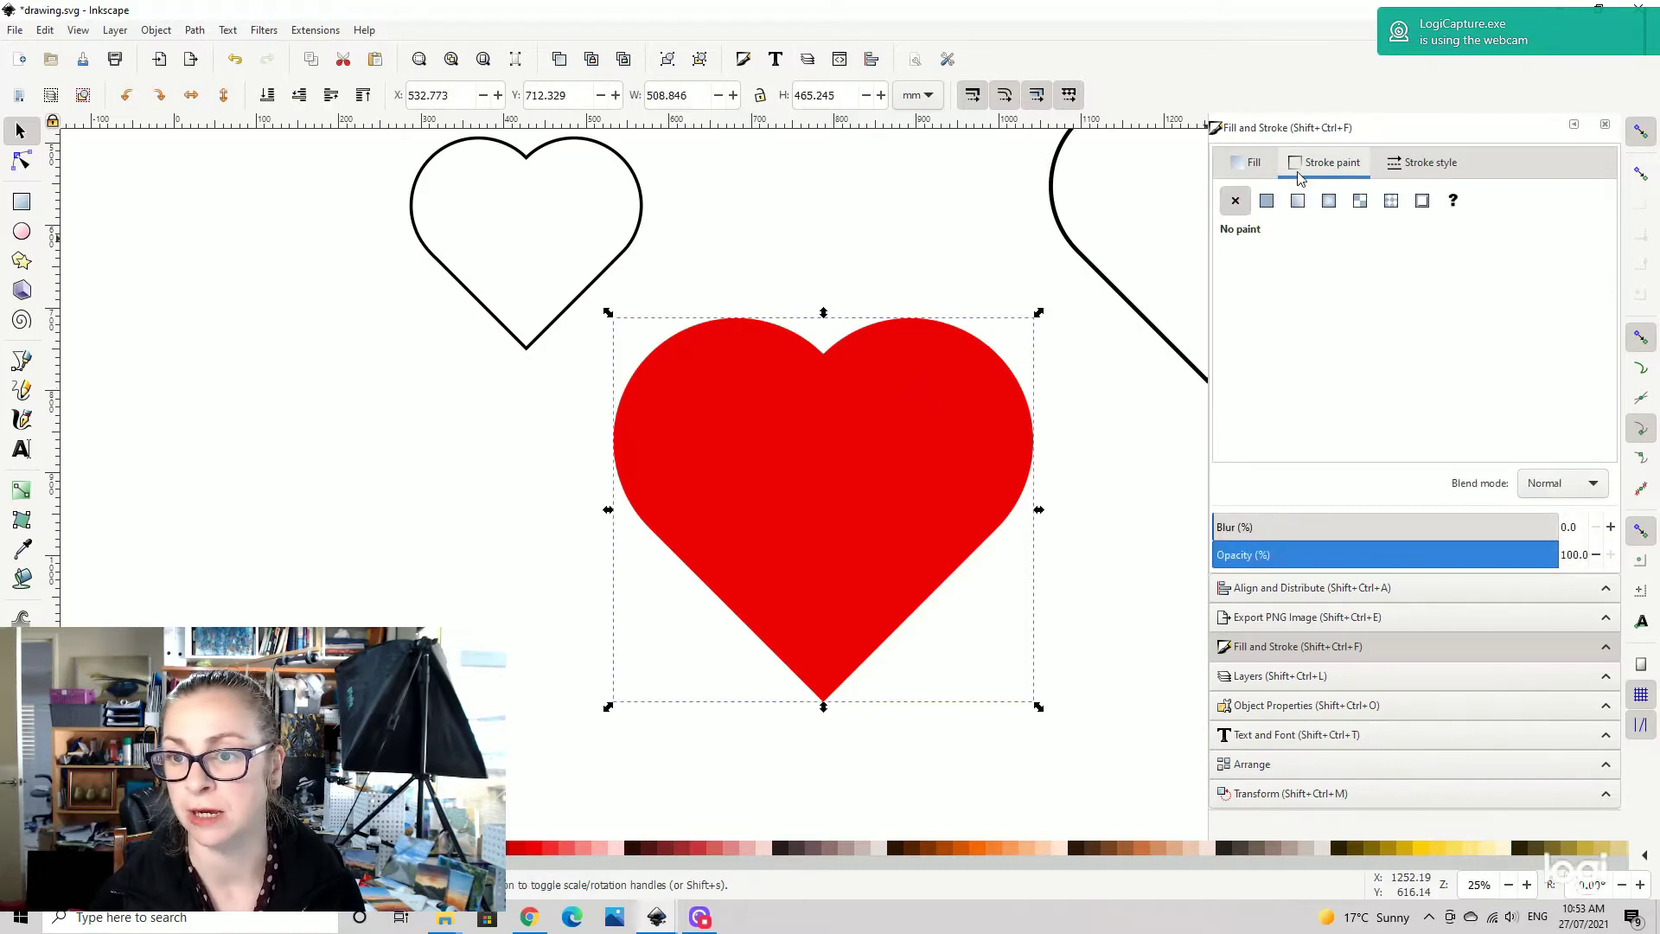
pyautogui.click(1268, 203)
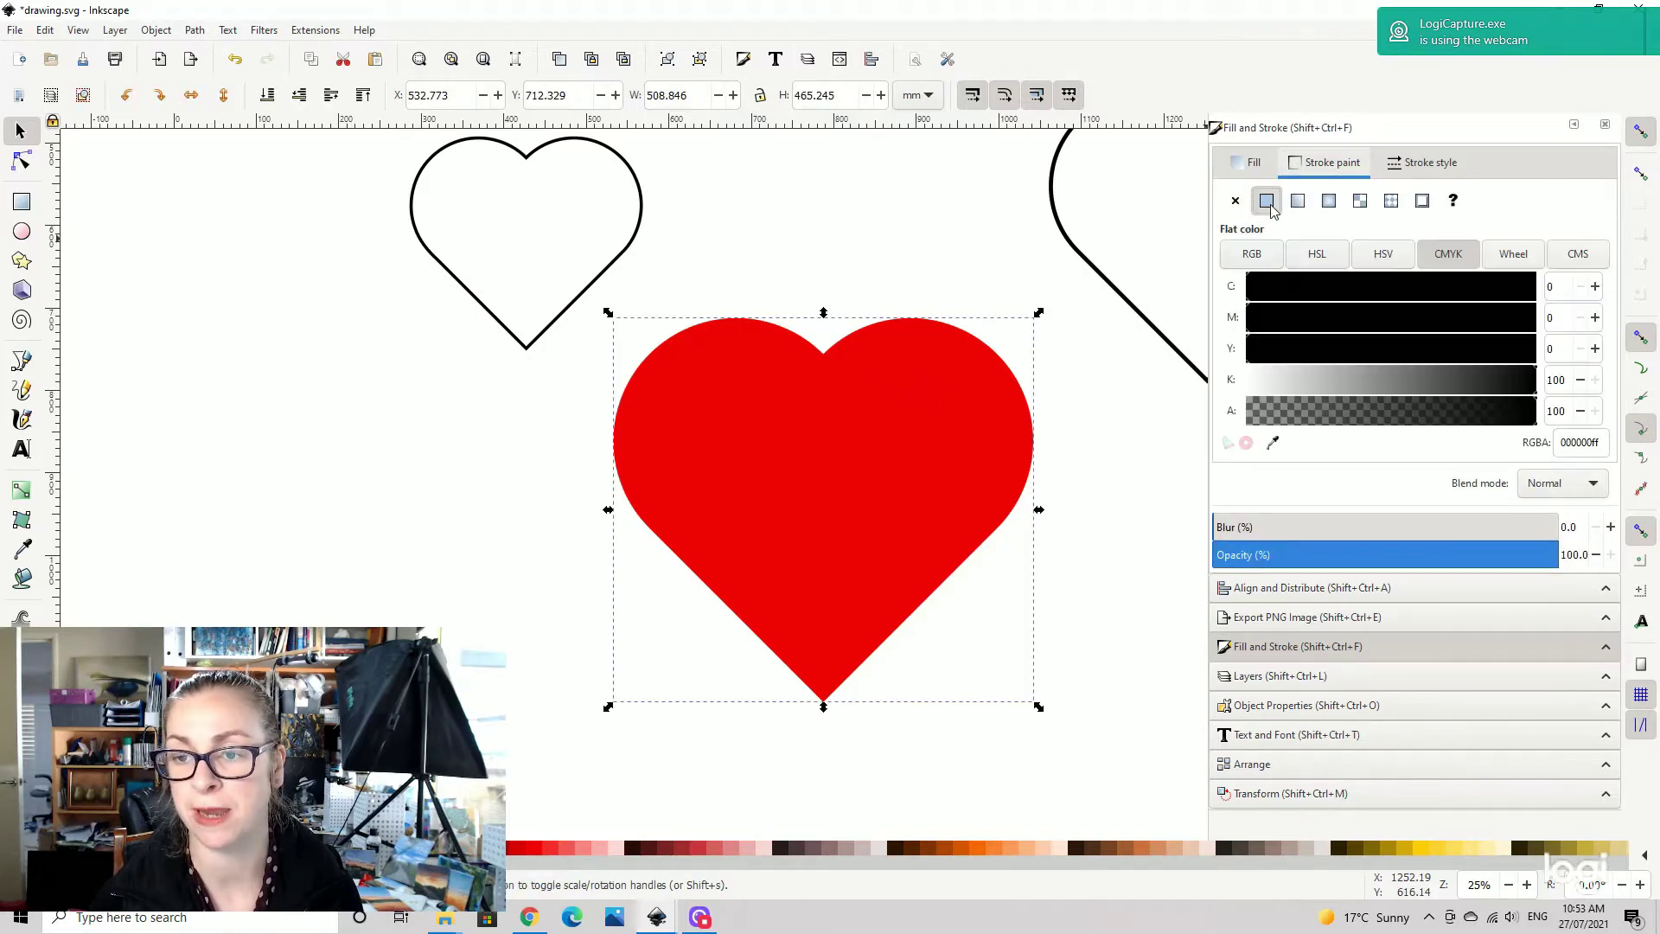
pyautogui.click(1415, 166)
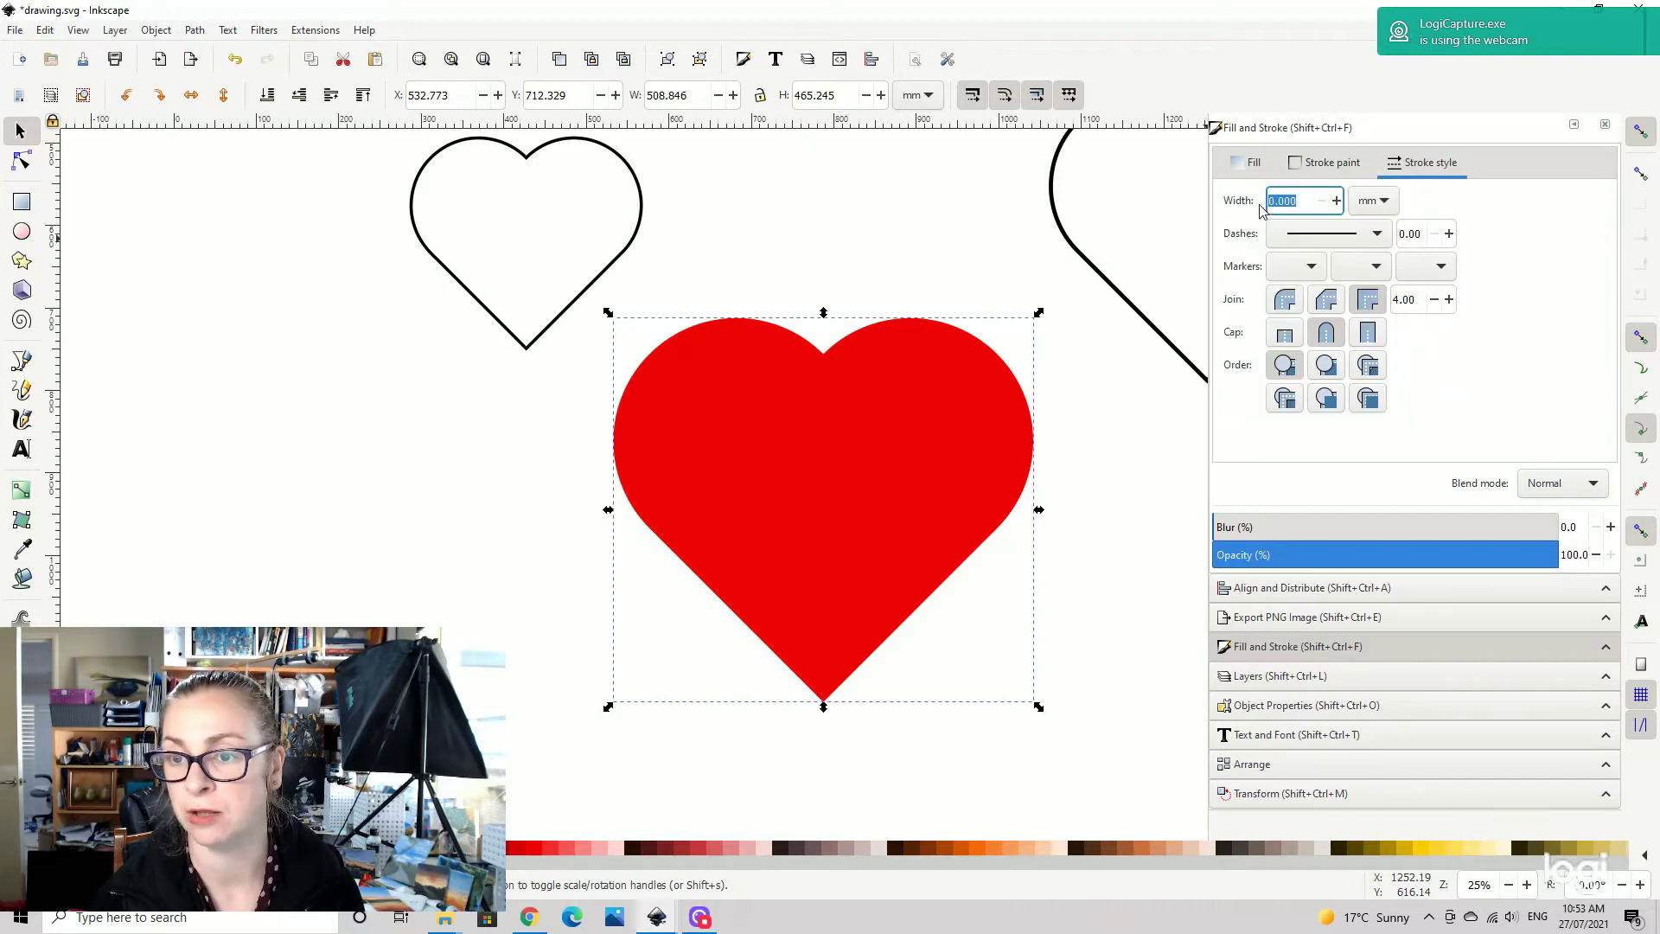
pyautogui.write('7')
pyautogui.press('Return')
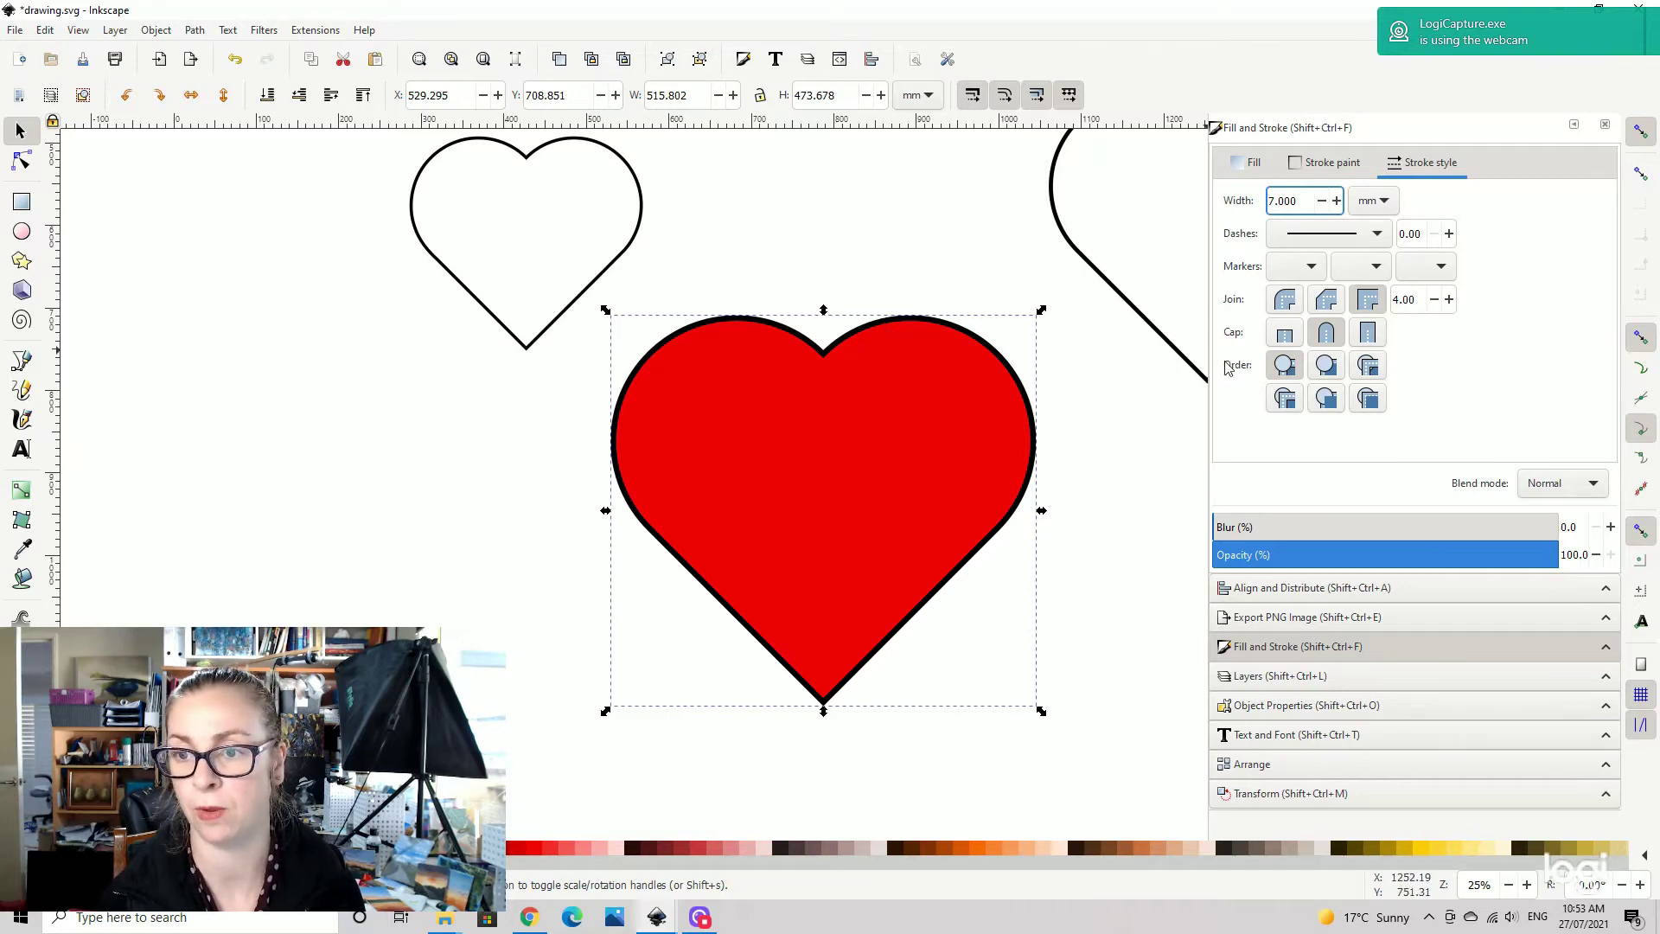
# - Set the heart's fill to no paint, leaving just the black outline
pyautogui.click(1249, 167)
pyautogui.click(1235, 202)
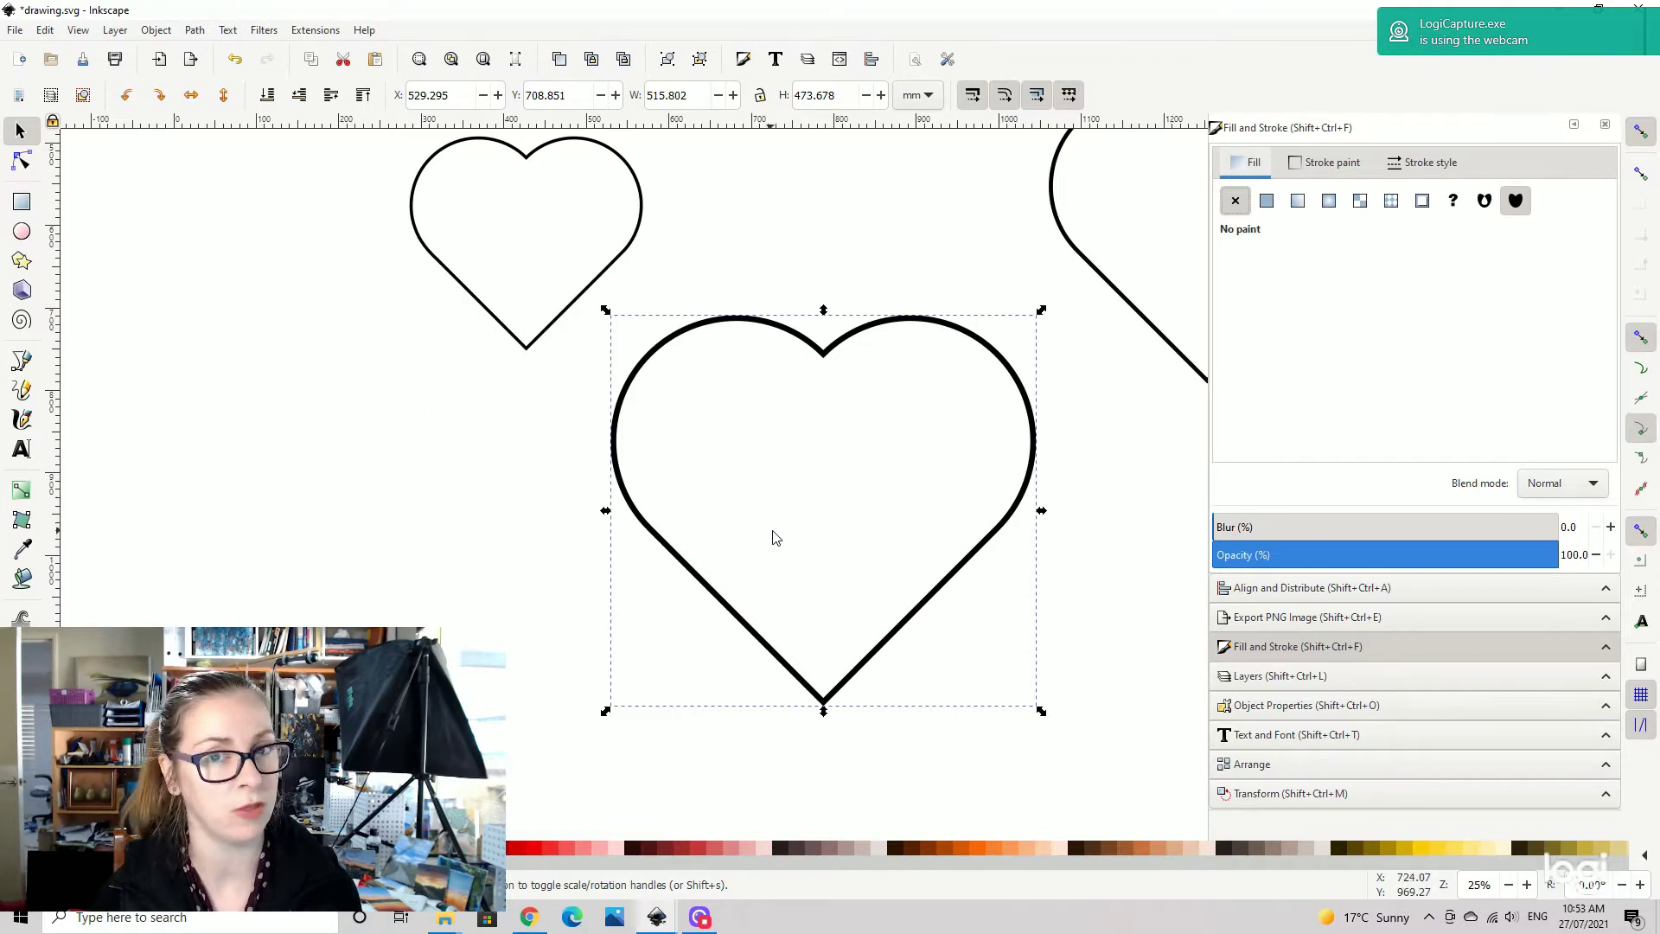
pyautogui.click(1128, 462)
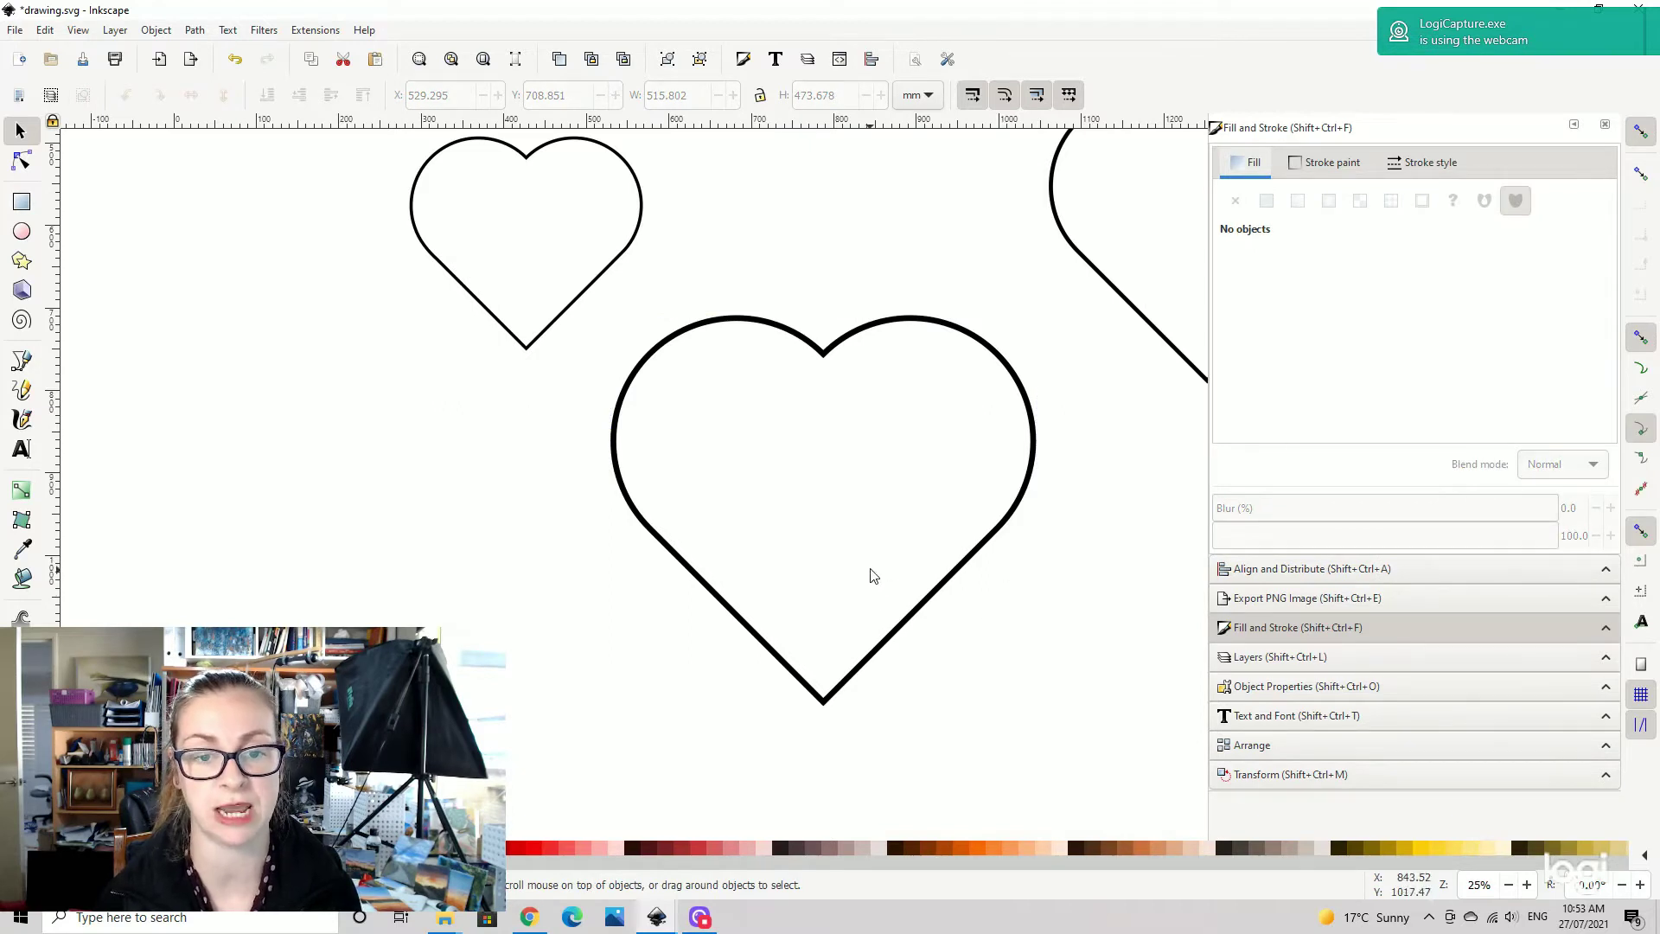
# - Select the big outlined heart and check the Path menu without applying anything
pyautogui.scroll(-3, 873, 528)
pyautogui.click(867, 257)
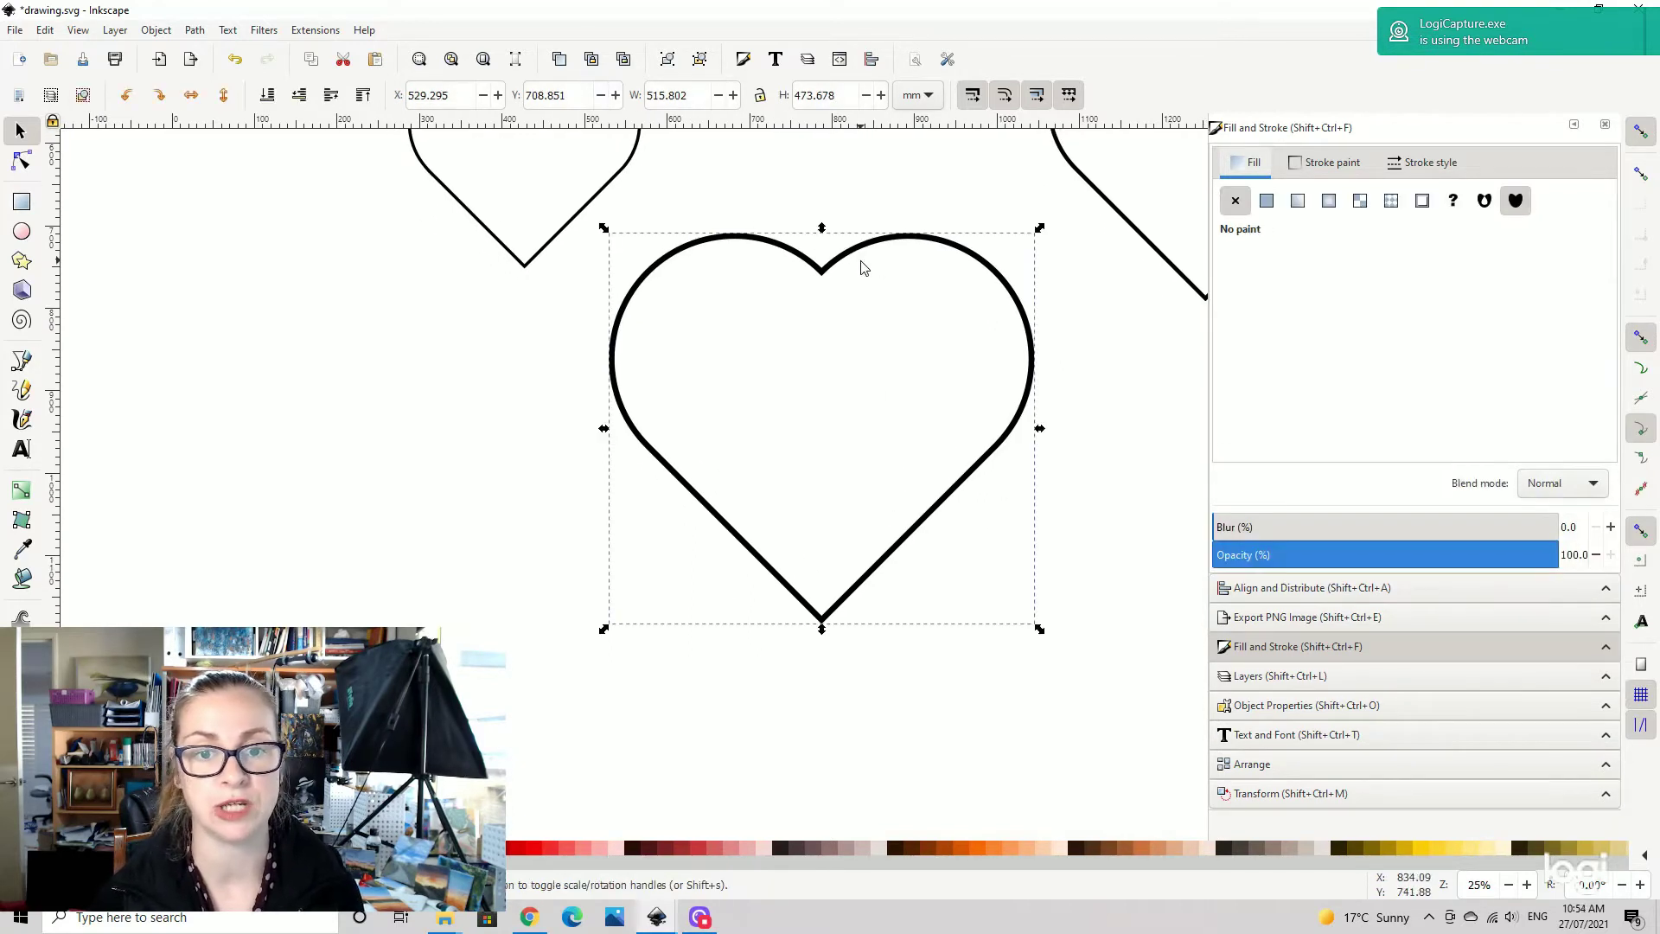
pyautogui.click(194, 30)
pyautogui.press('Escape')
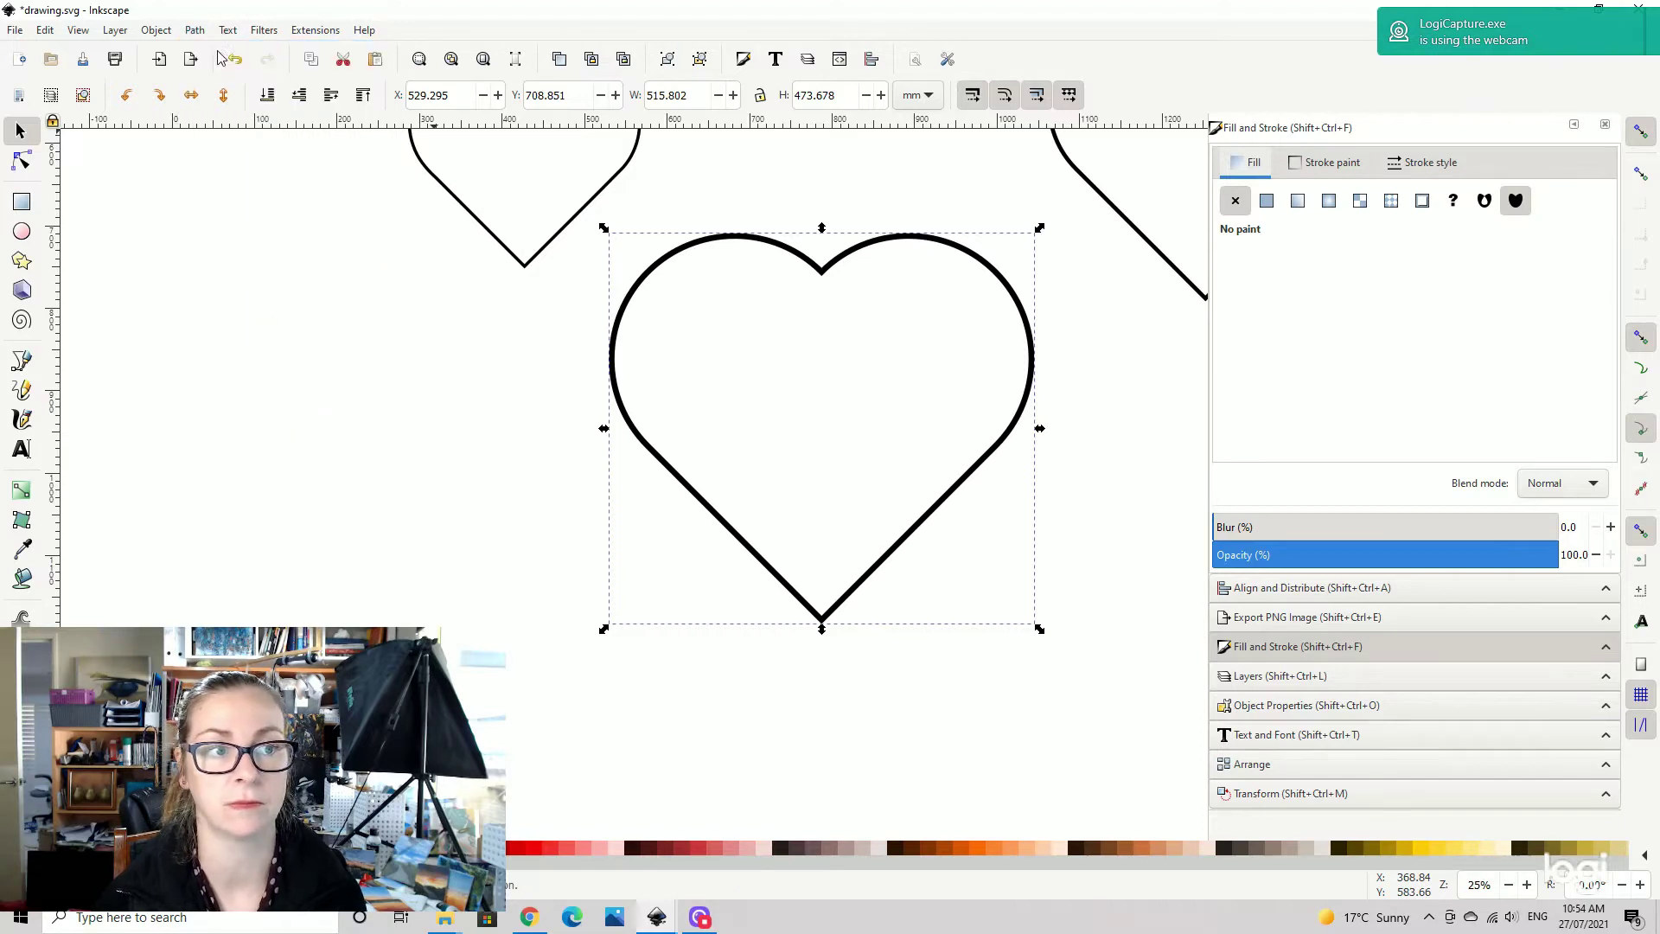
pyautogui.click(1110, 440)
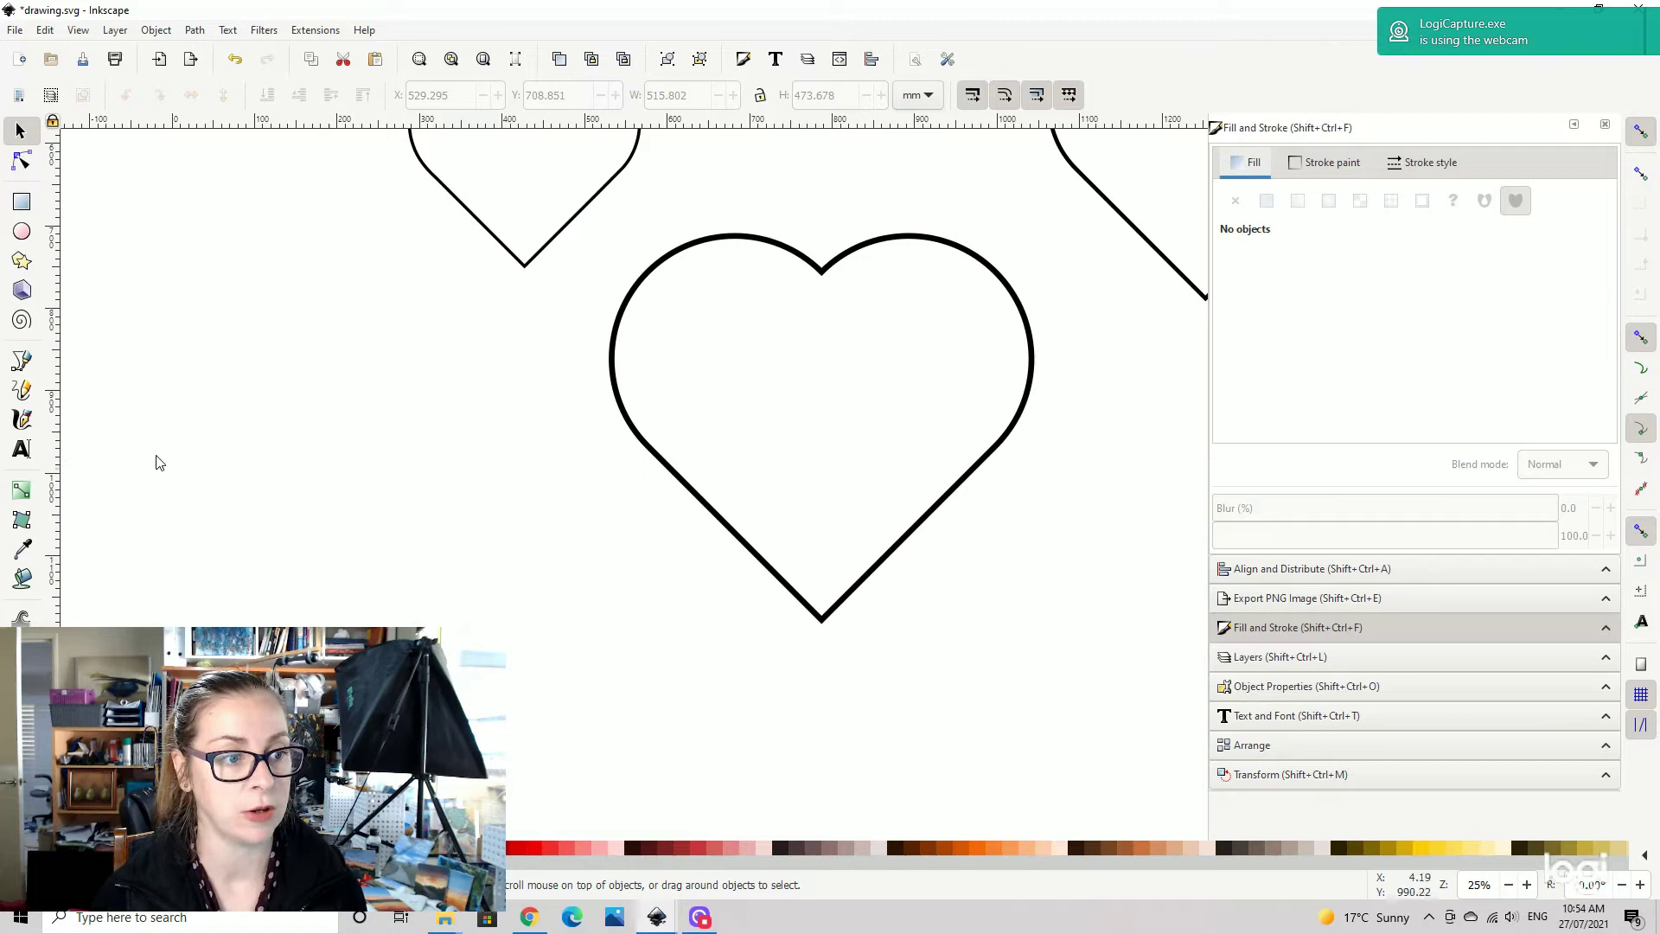
# - Add the text 'Edgecumbe Art' and scale it up to about 373 mm wide
pyautogui.click(22, 448)
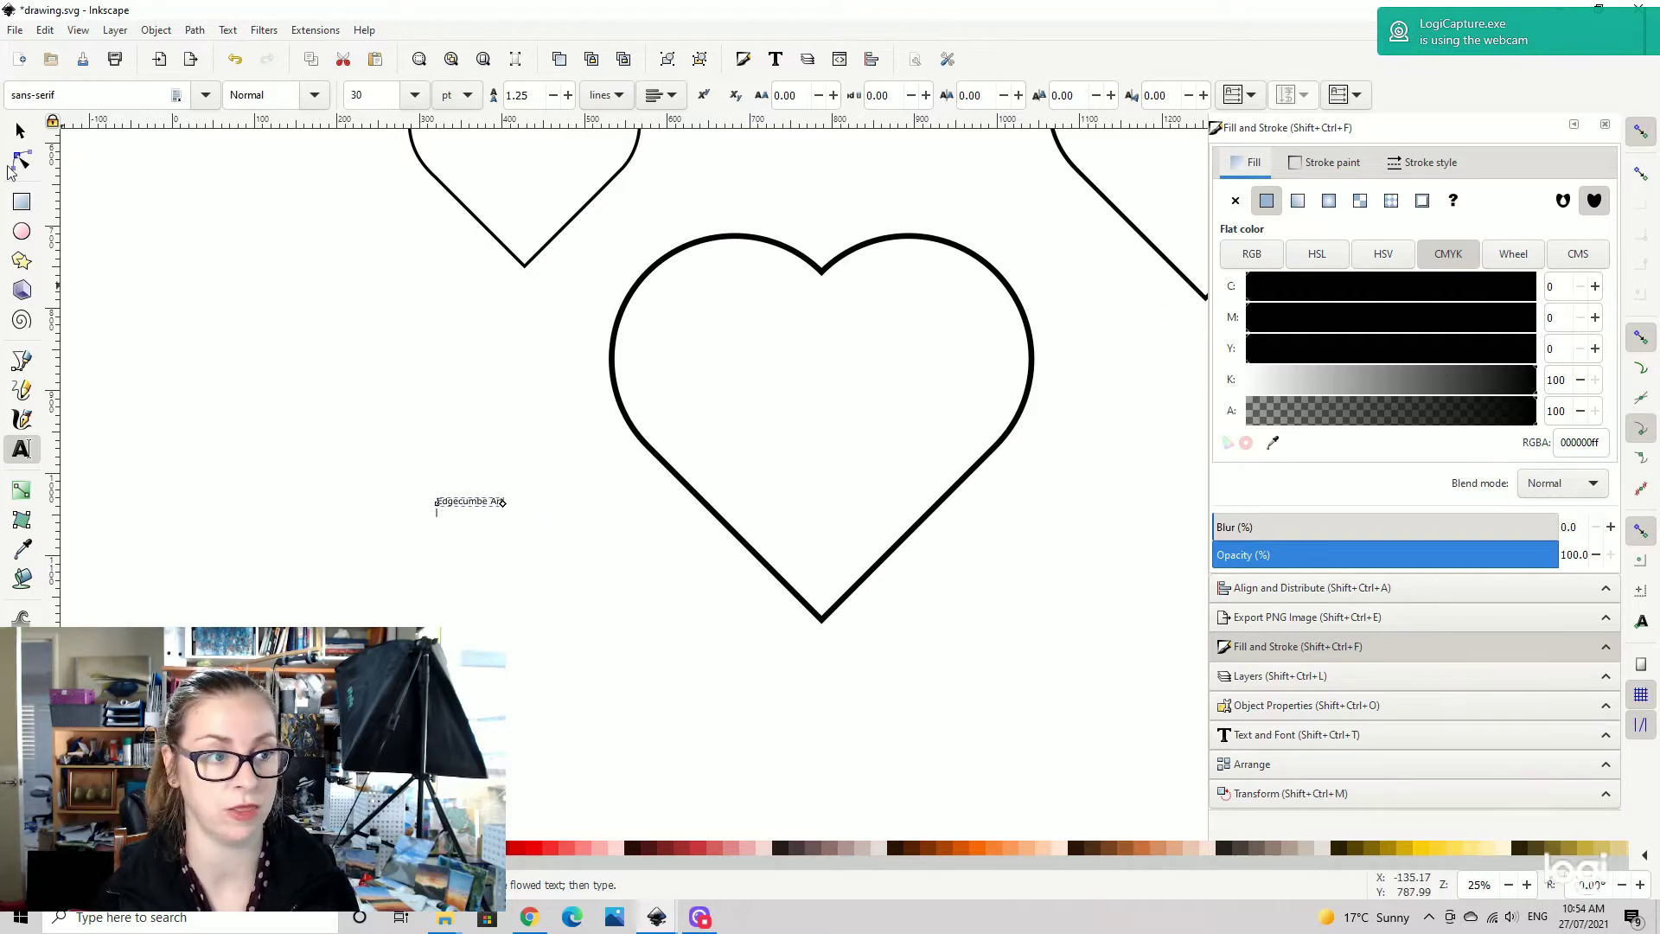
pyautogui.click(20, 129)
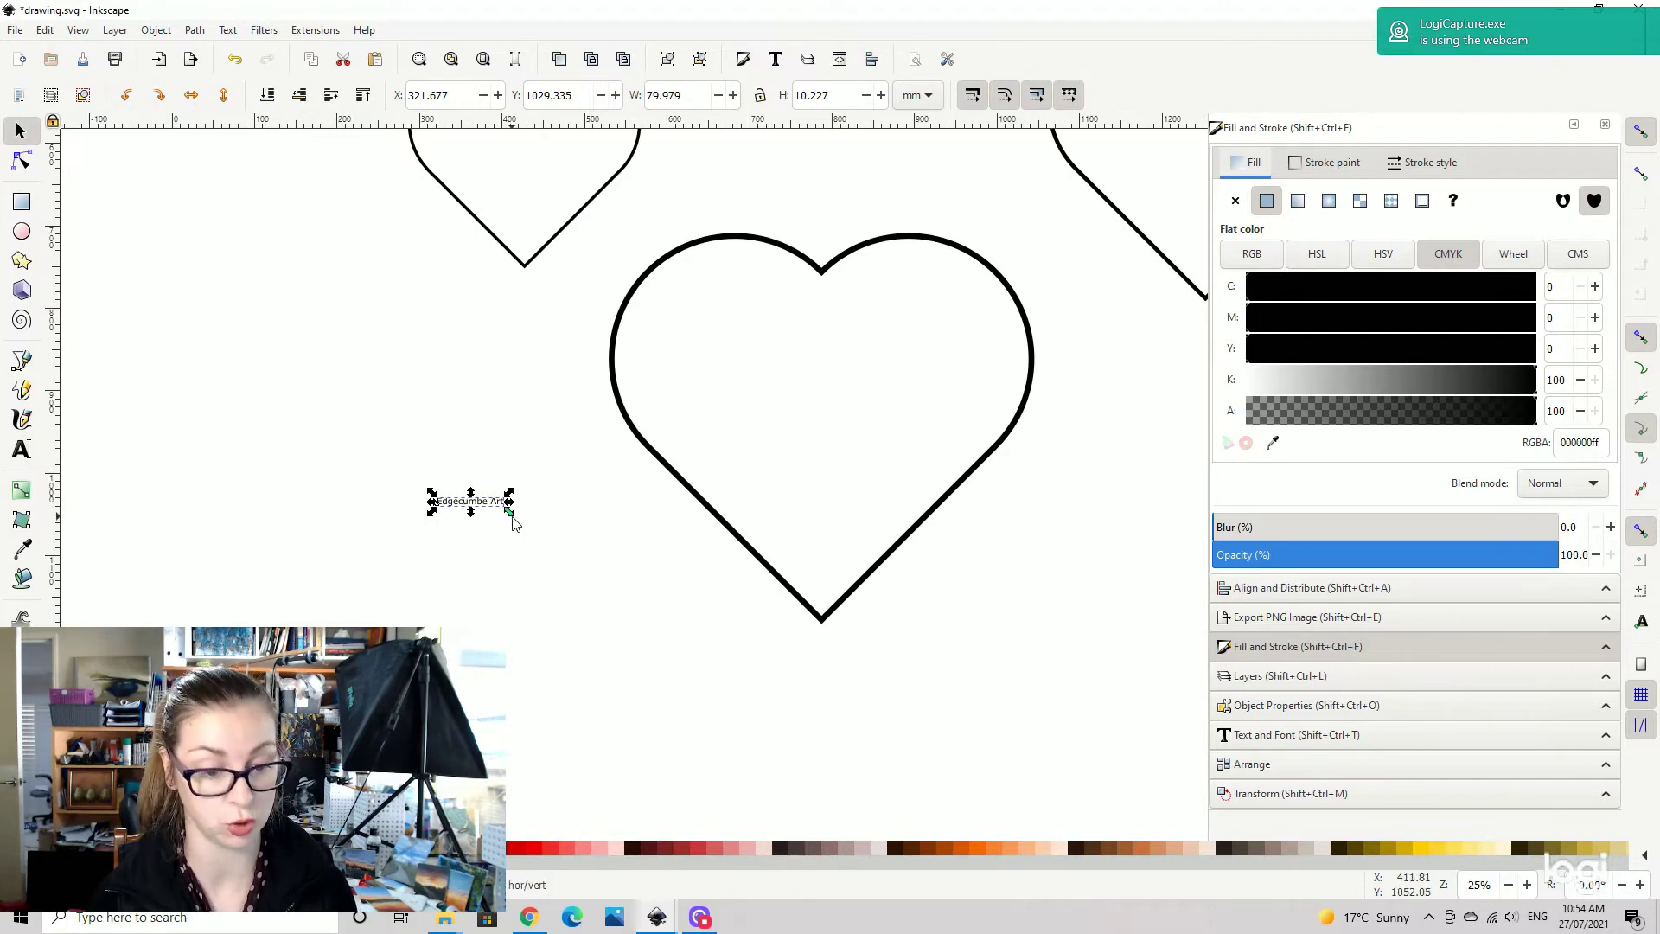
pyautogui.moveTo(512, 517); pyautogui.dragTo(755, 660)
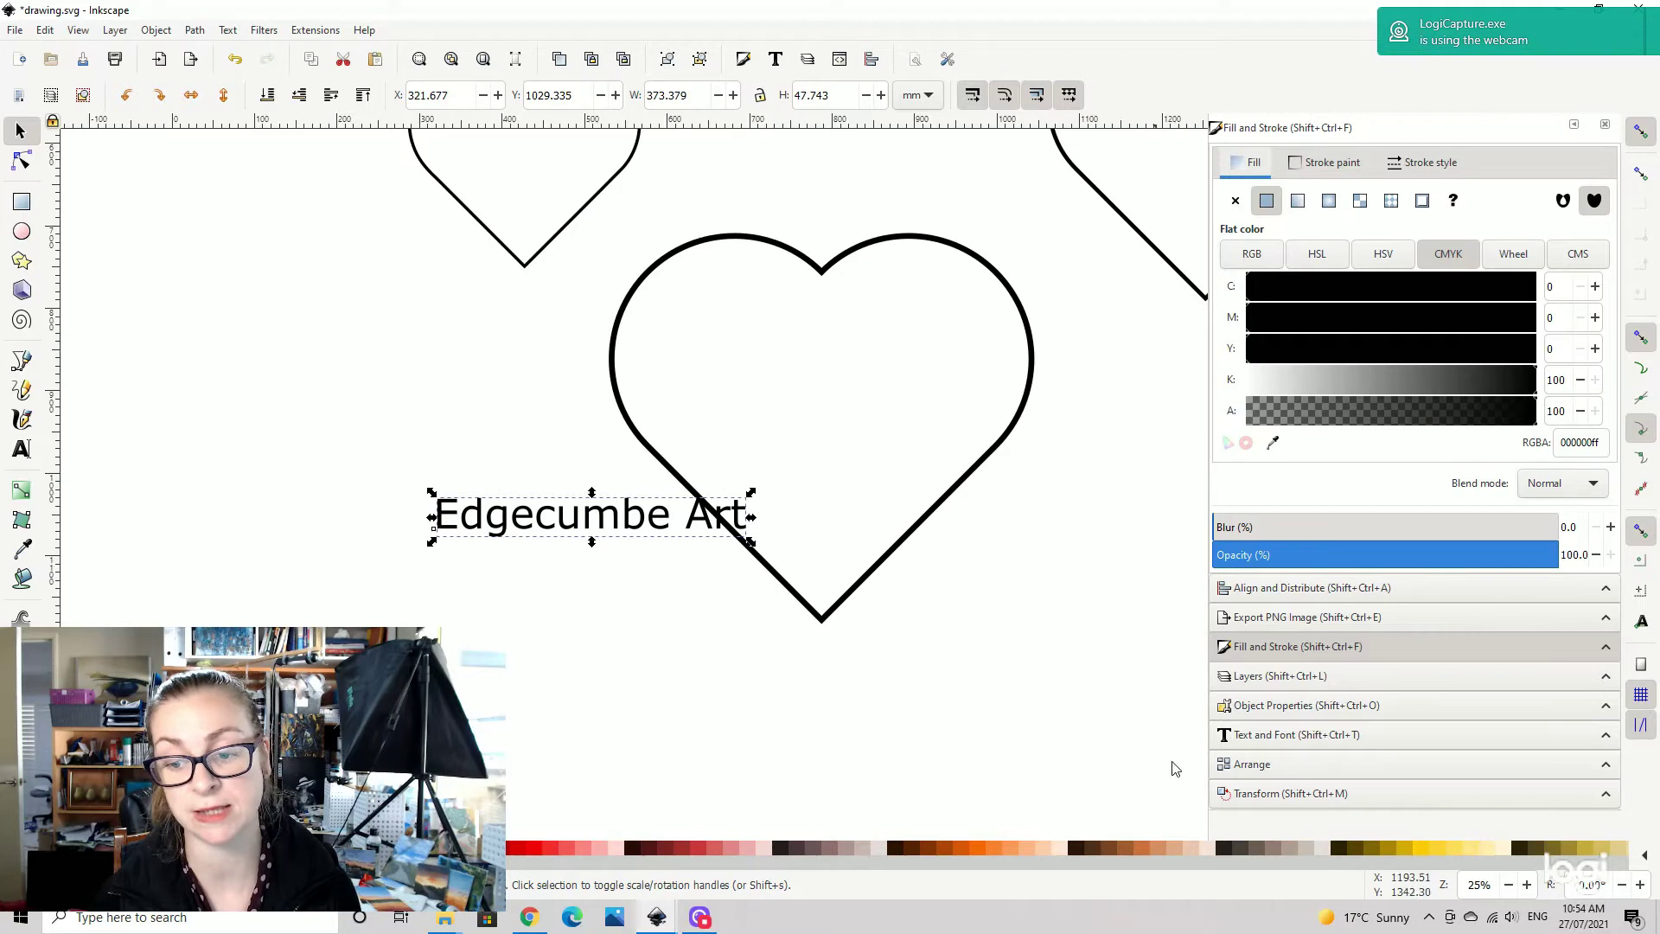
# - Set the Edgecumbe Art font size to 145 and move it inside the big heart
pyautogui.click(1283, 737)
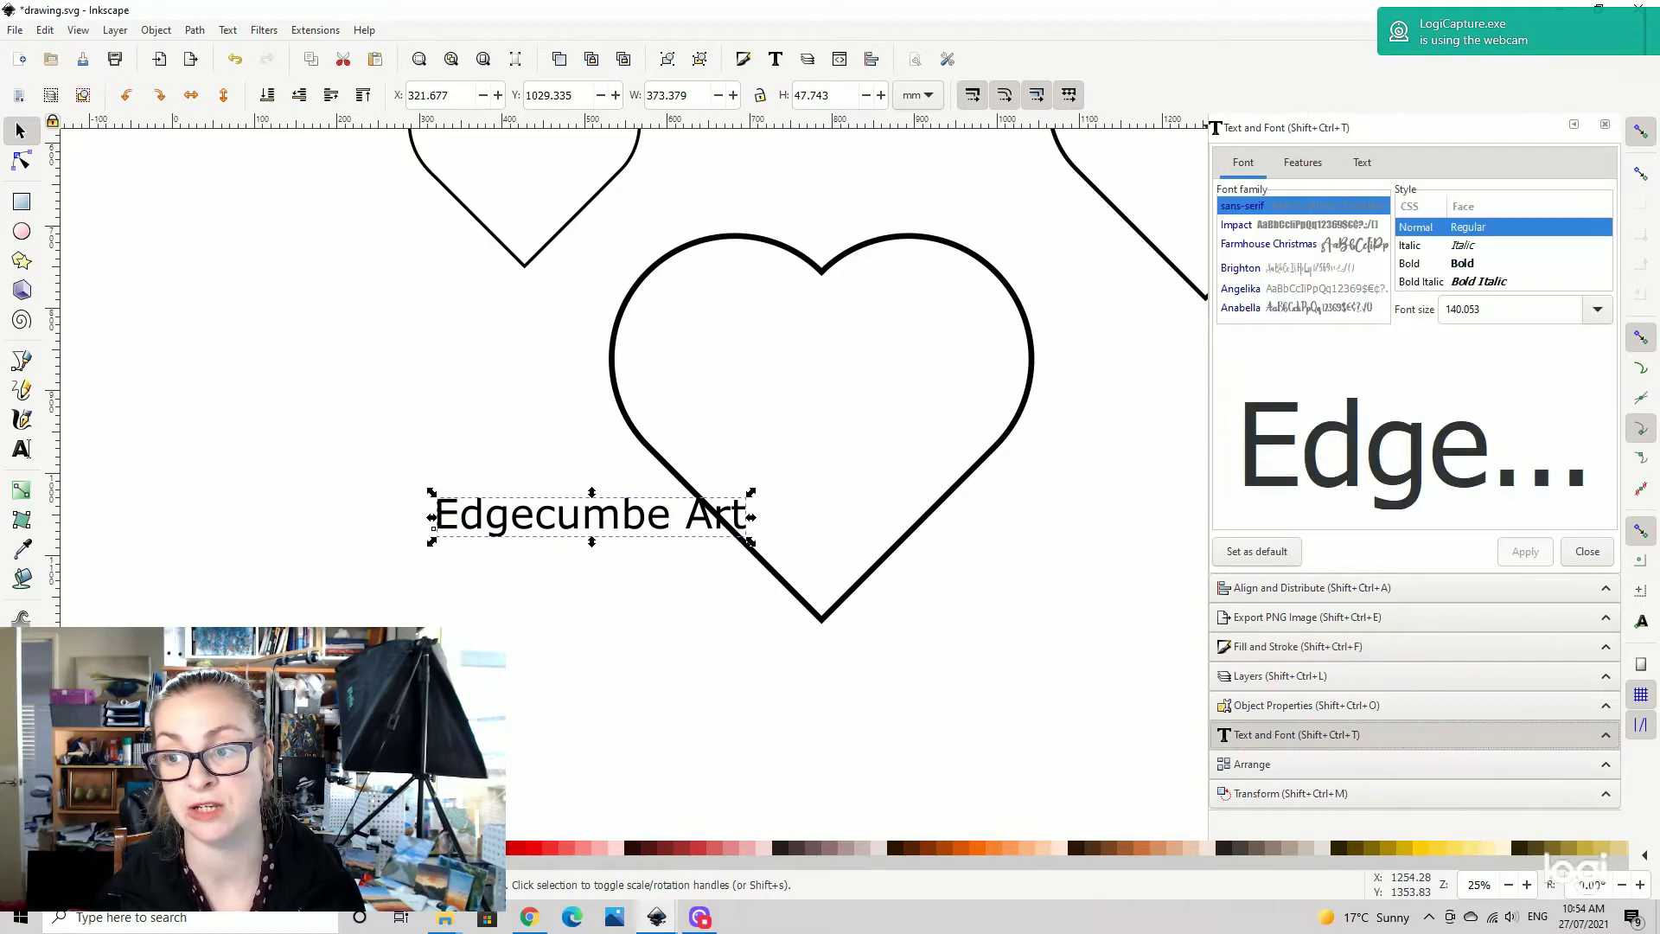
pyautogui.click(1461, 308)
pyautogui.write('145')
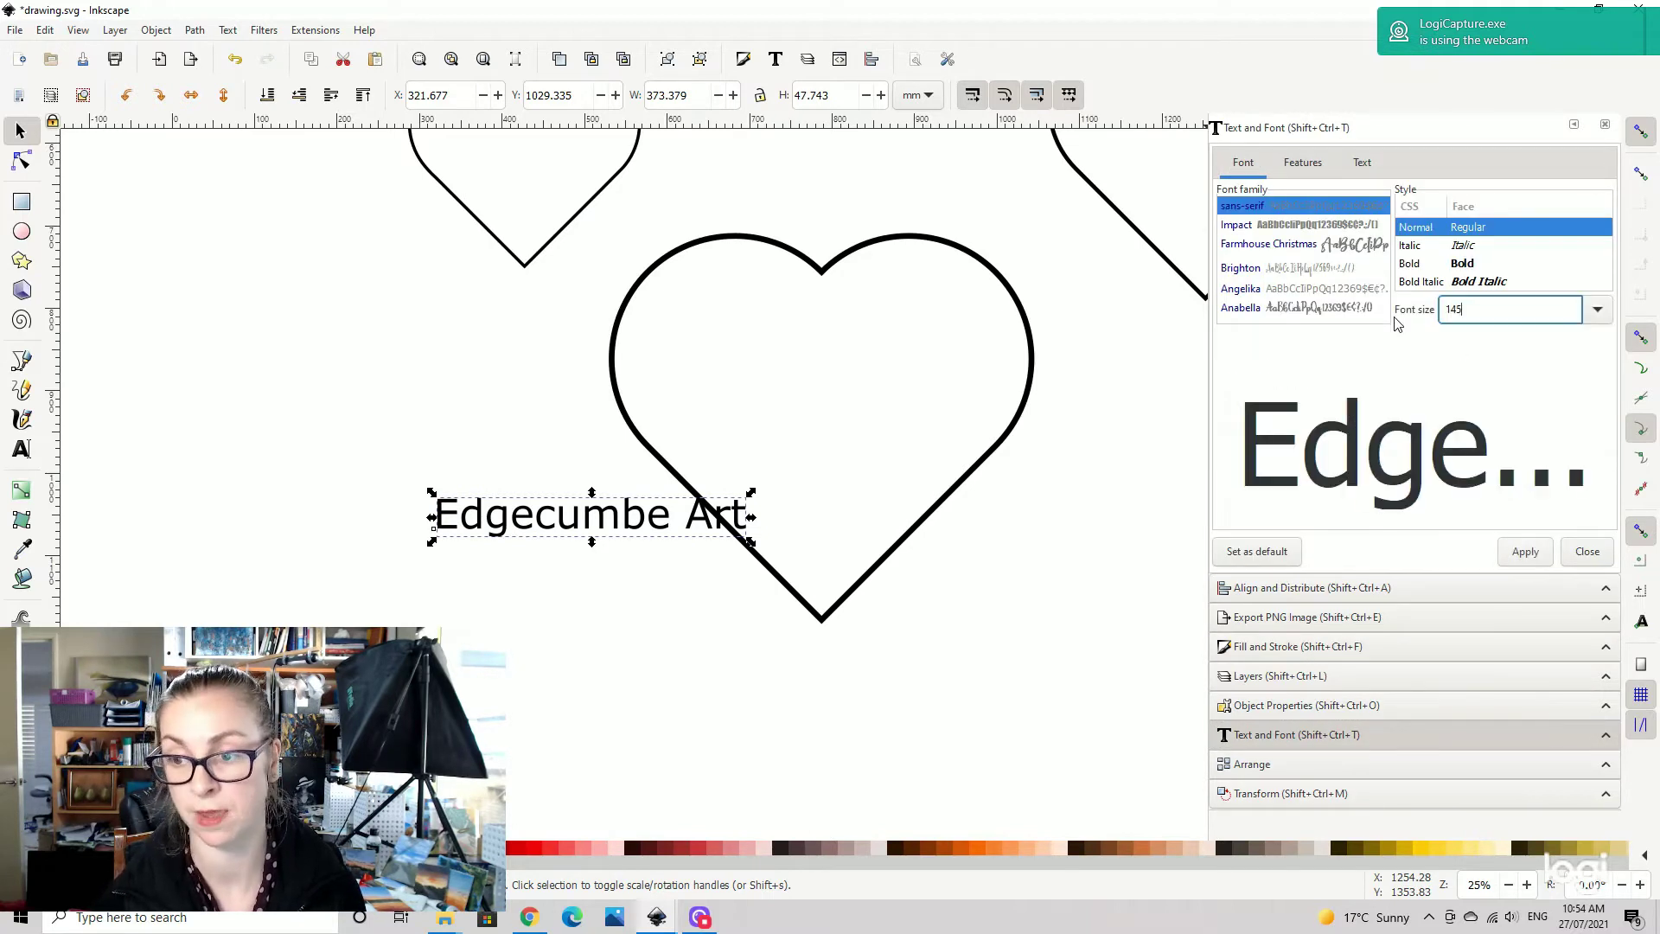
pyautogui.click(1548, 556)
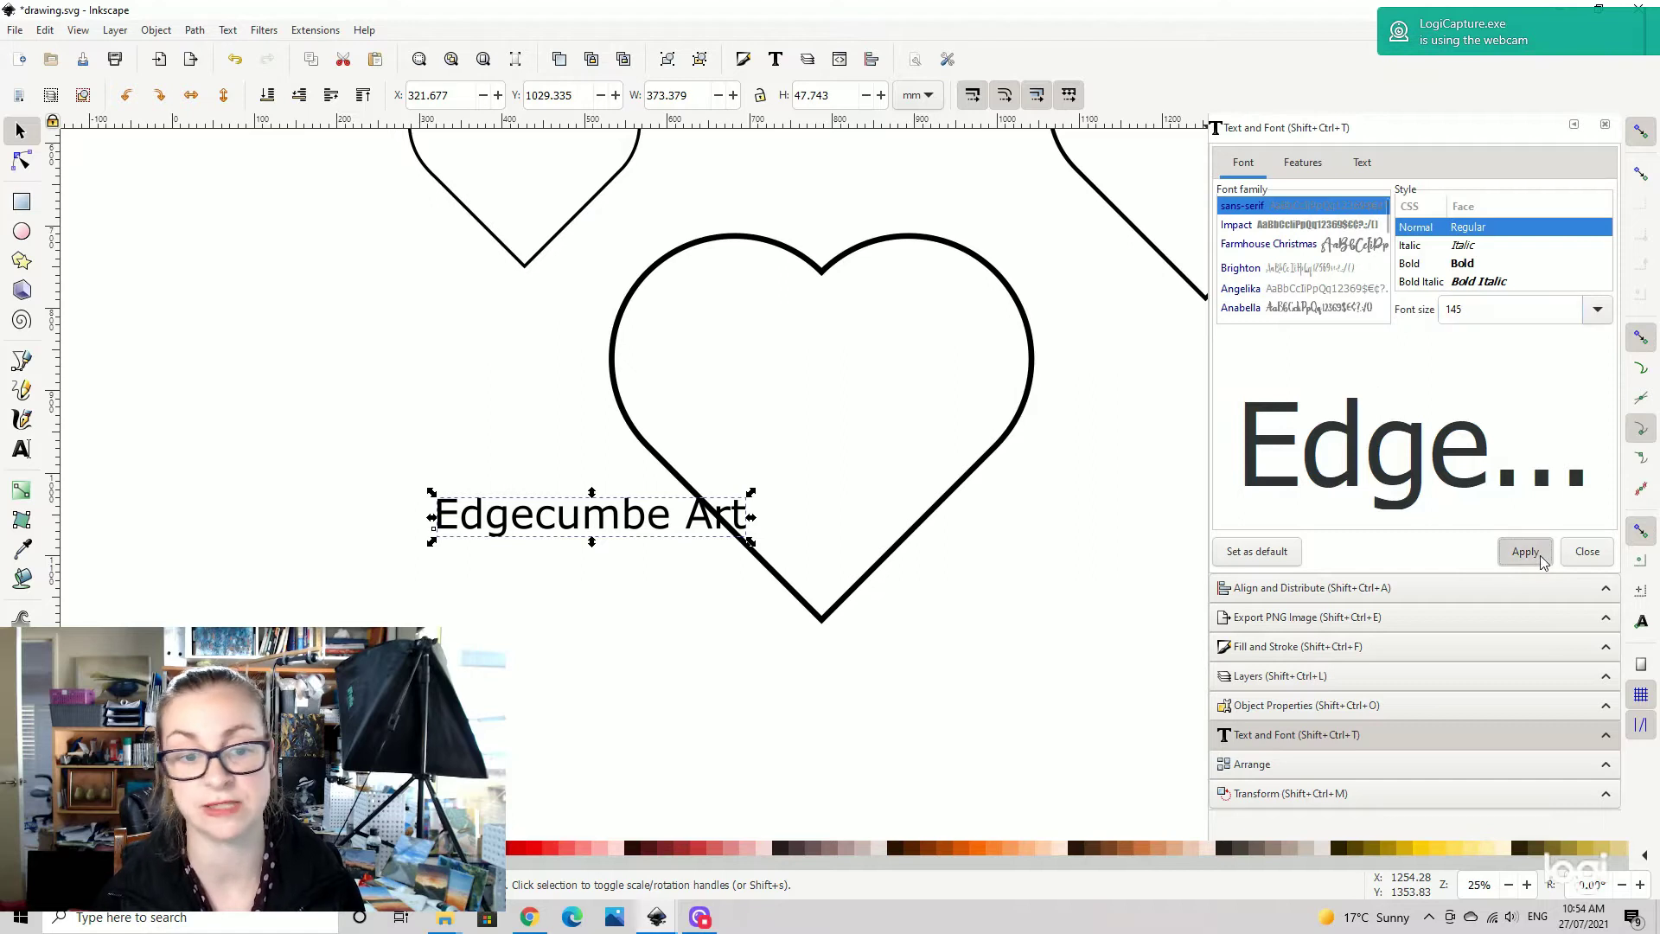
pyautogui.click(839, 387)
pyautogui.moveTo(623, 513); pyautogui.dragTo(847, 370)
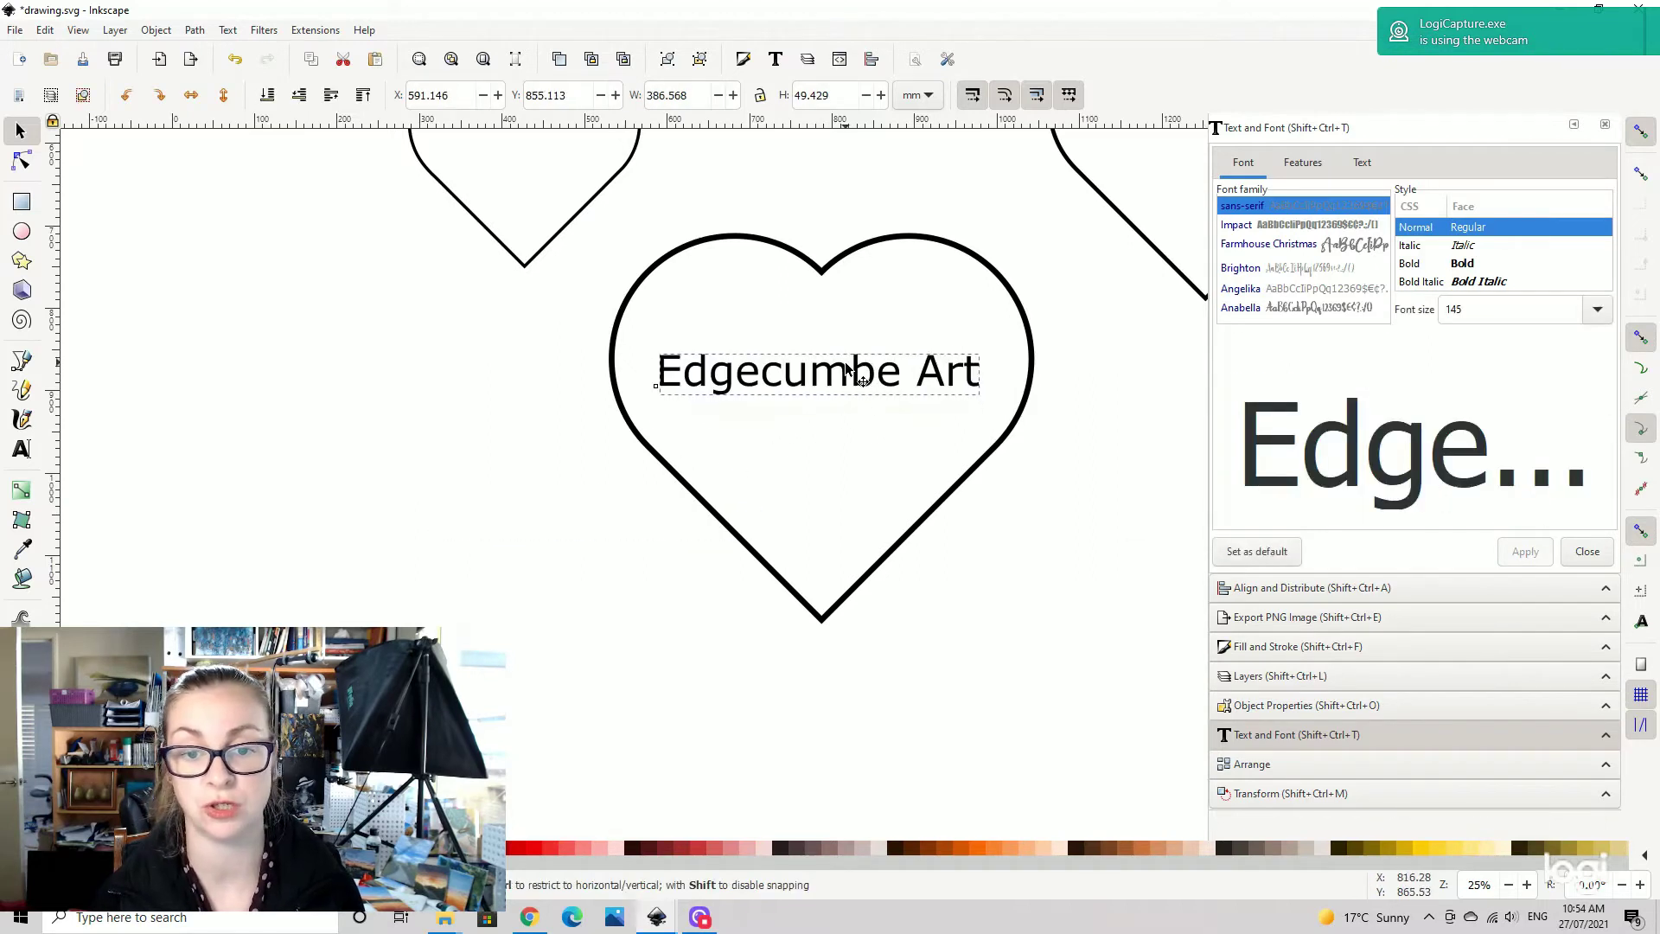
# - Apply the Brighton script font, enlarge the text, and shift it up-right over the heart
pyautogui.click(1256, 269)
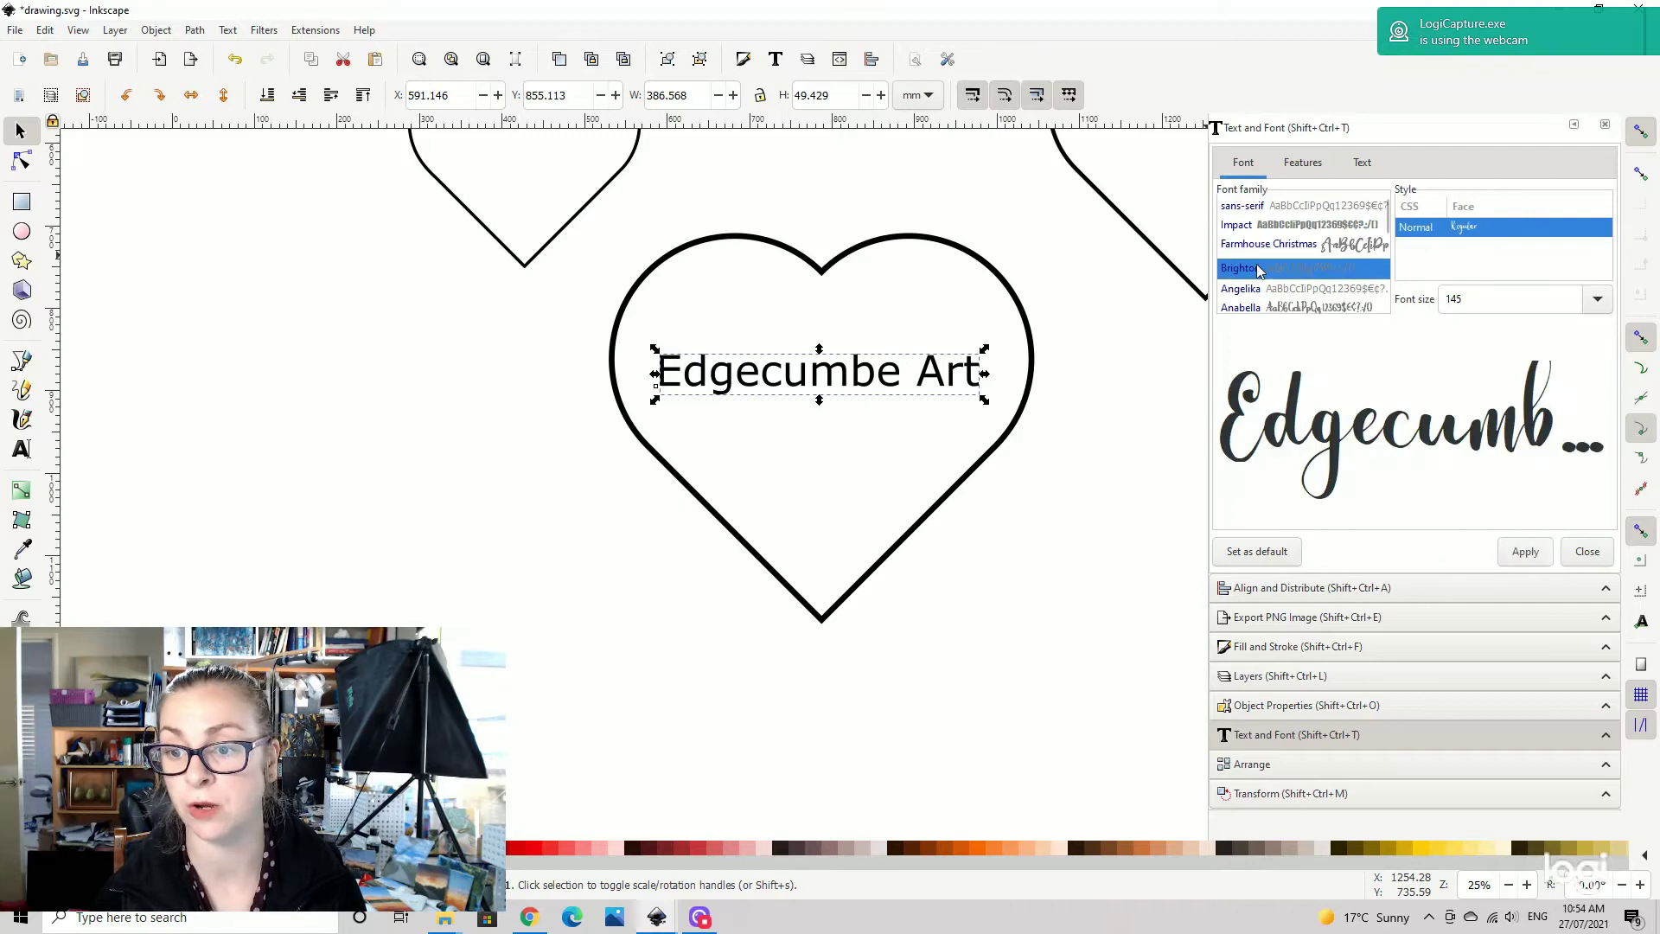
pyautogui.click(1525, 552)
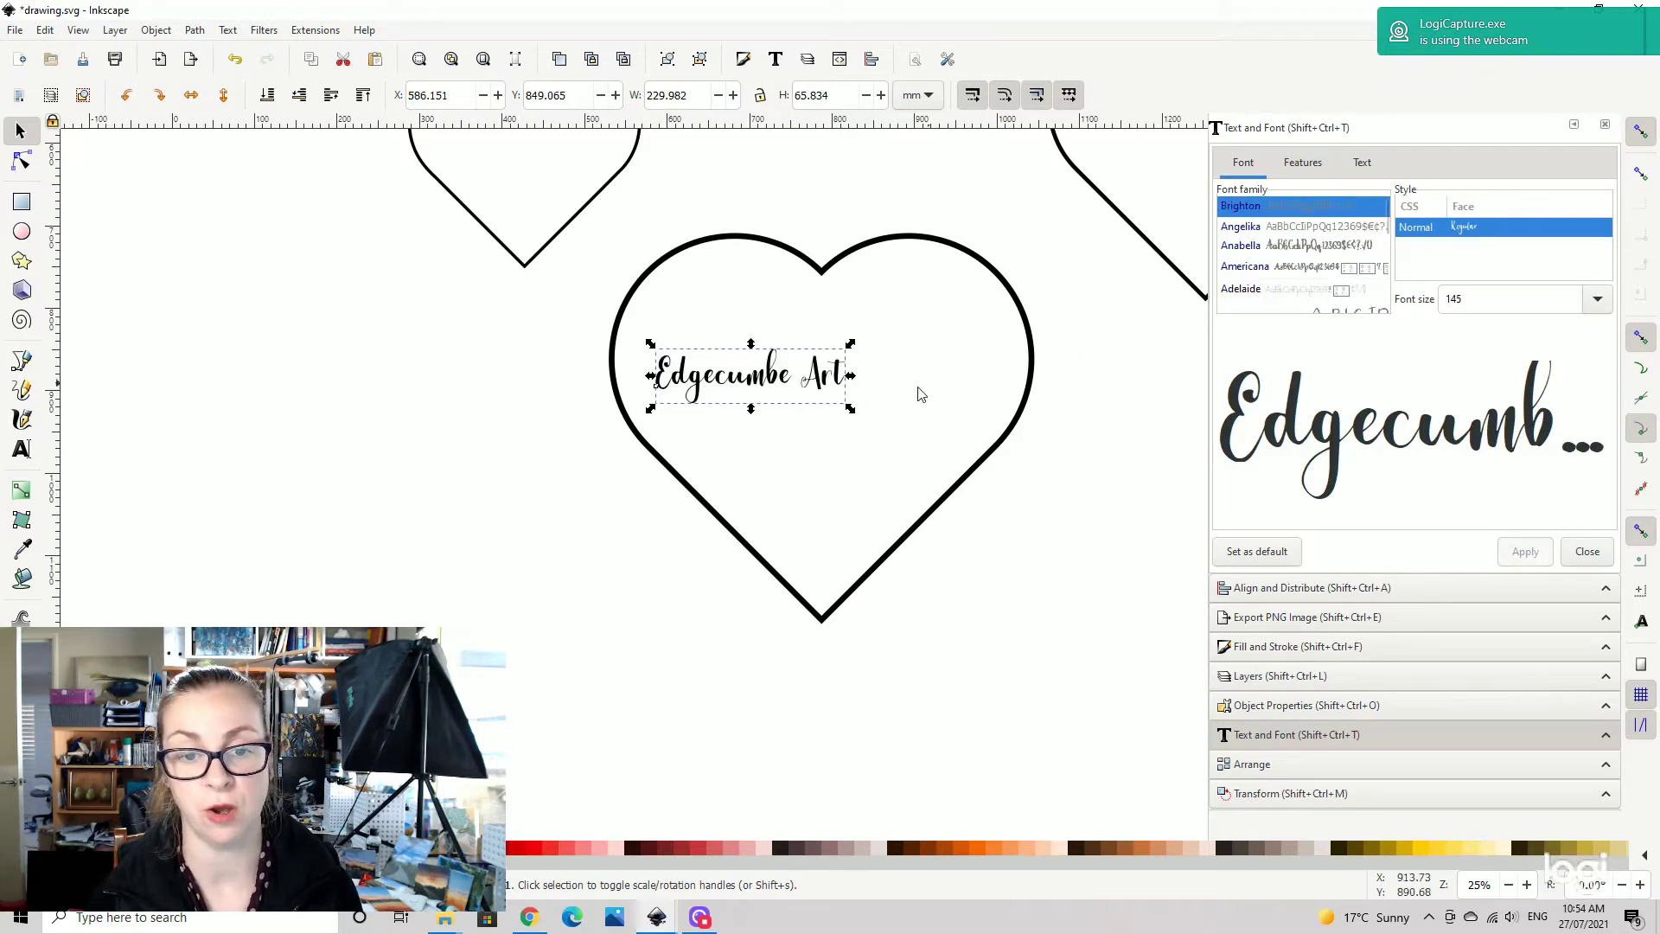
pyautogui.moveTo(851, 344); pyautogui.dragTo(979, 308)
pyautogui.moveTo(772, 367); pyautogui.dragTo(983, 328)
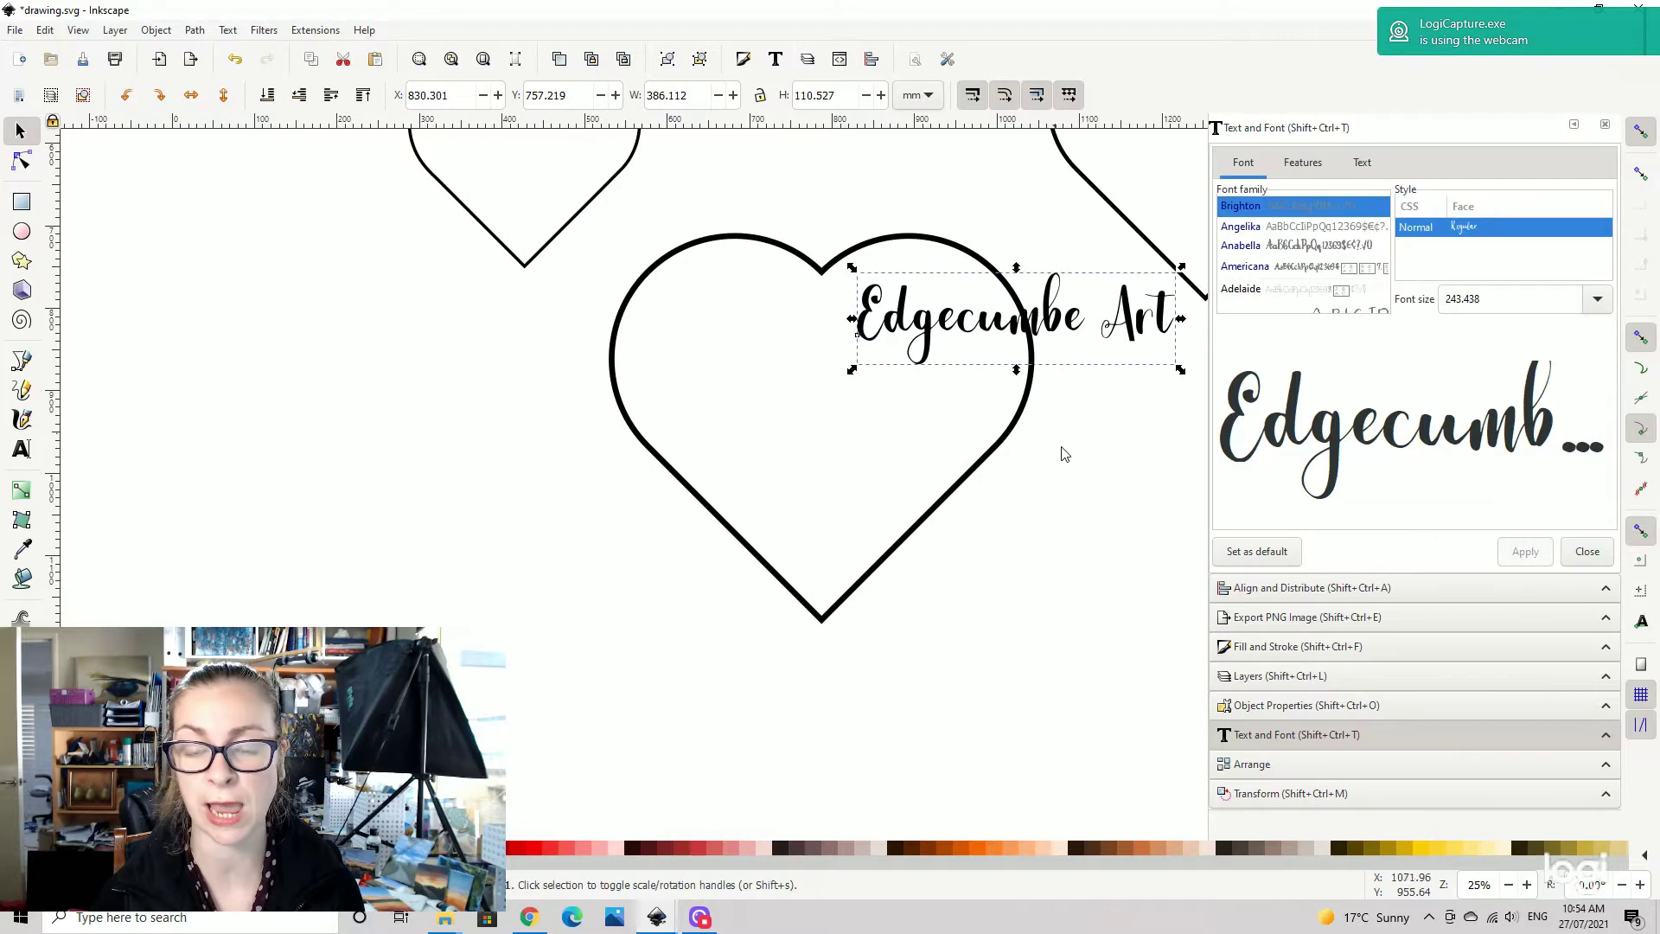
# - Change Edgecumbe Art's letter spacing to 10, then settle on 5
pyautogui.doubleClick(963, 327)
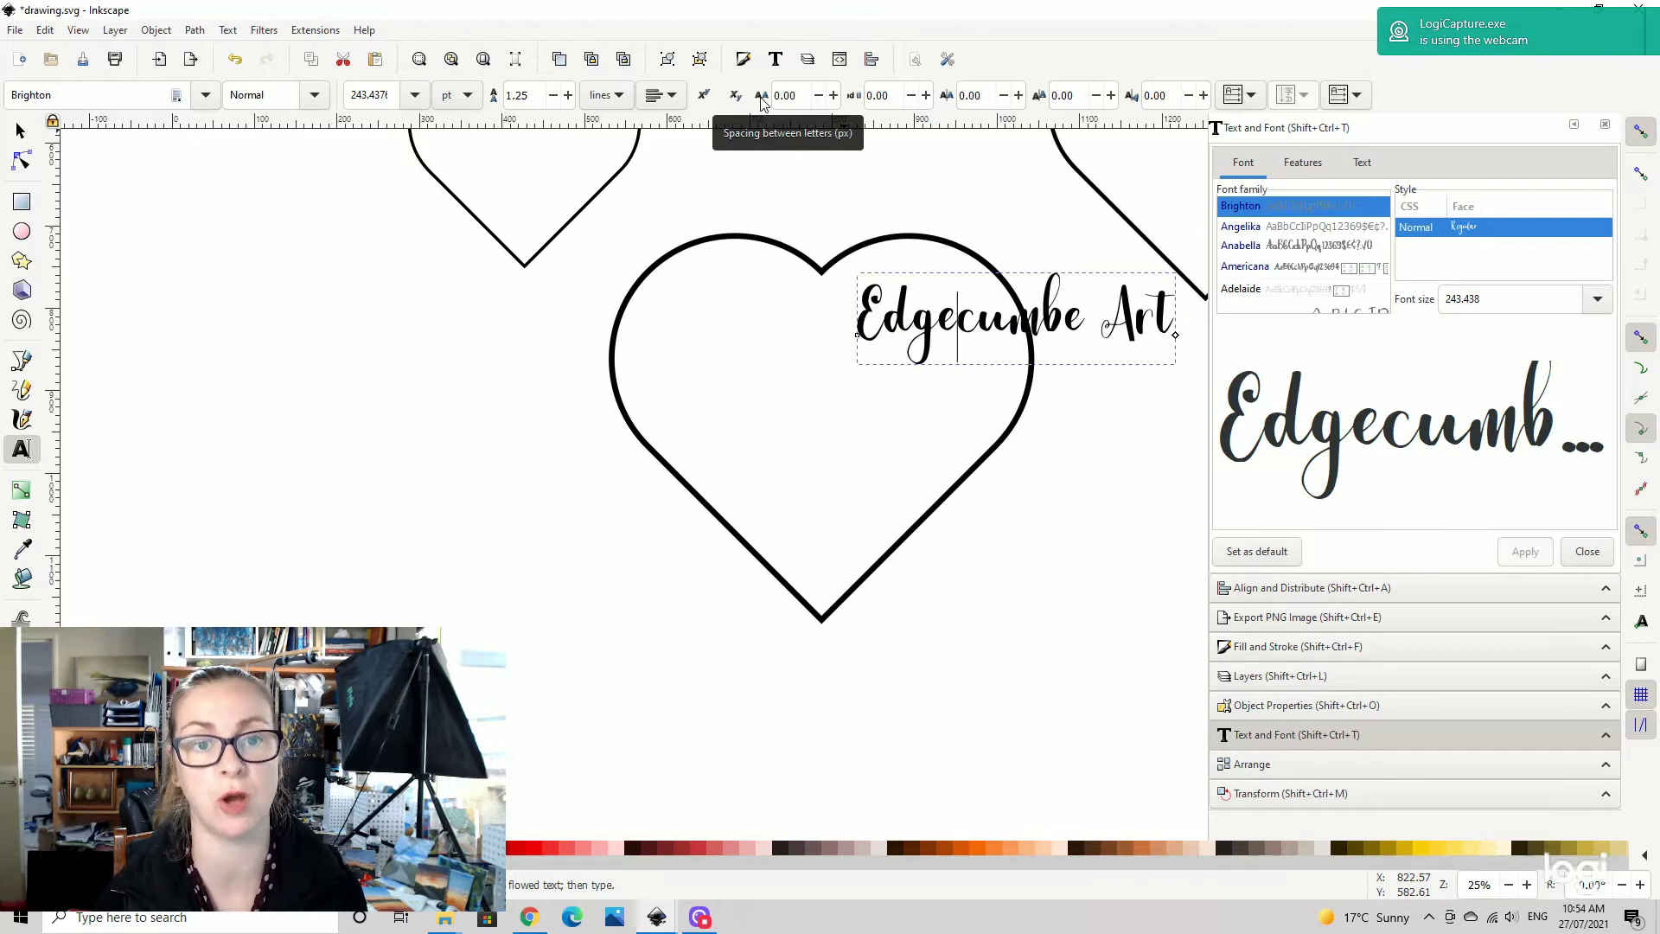
pyautogui.moveTo(822, 96); pyautogui.dragTo(726, 98)
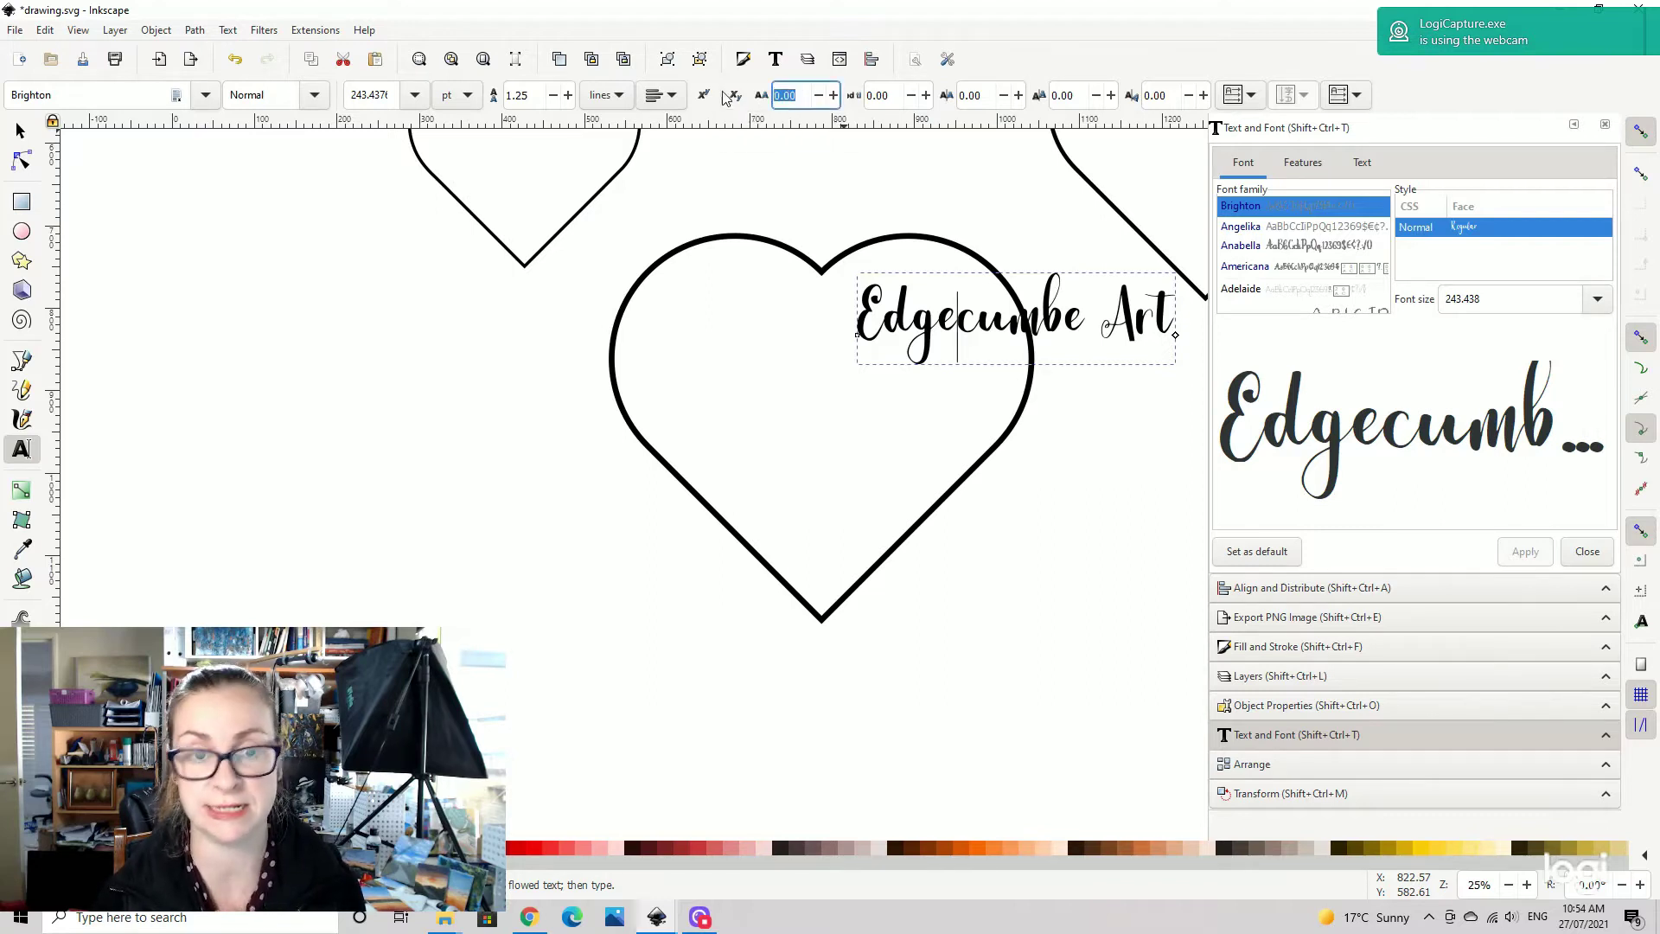
pyautogui.write('10')
pyautogui.press('Return')
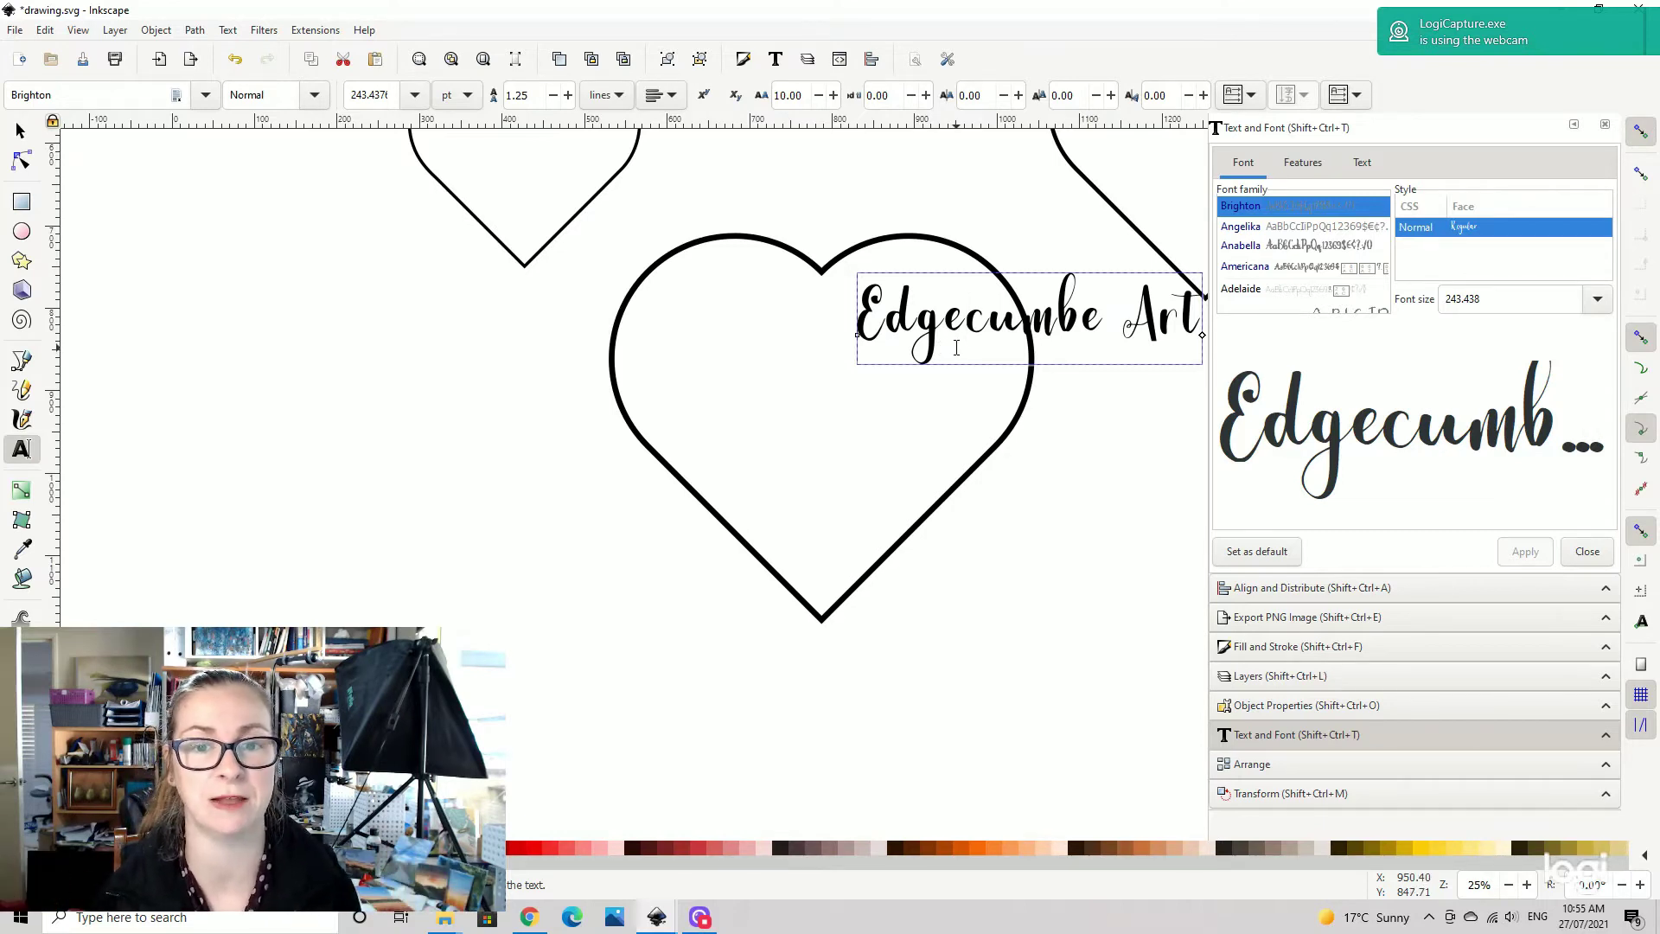
pyautogui.click(788, 95)
pyautogui.write('5')
pyautogui.press('Return')
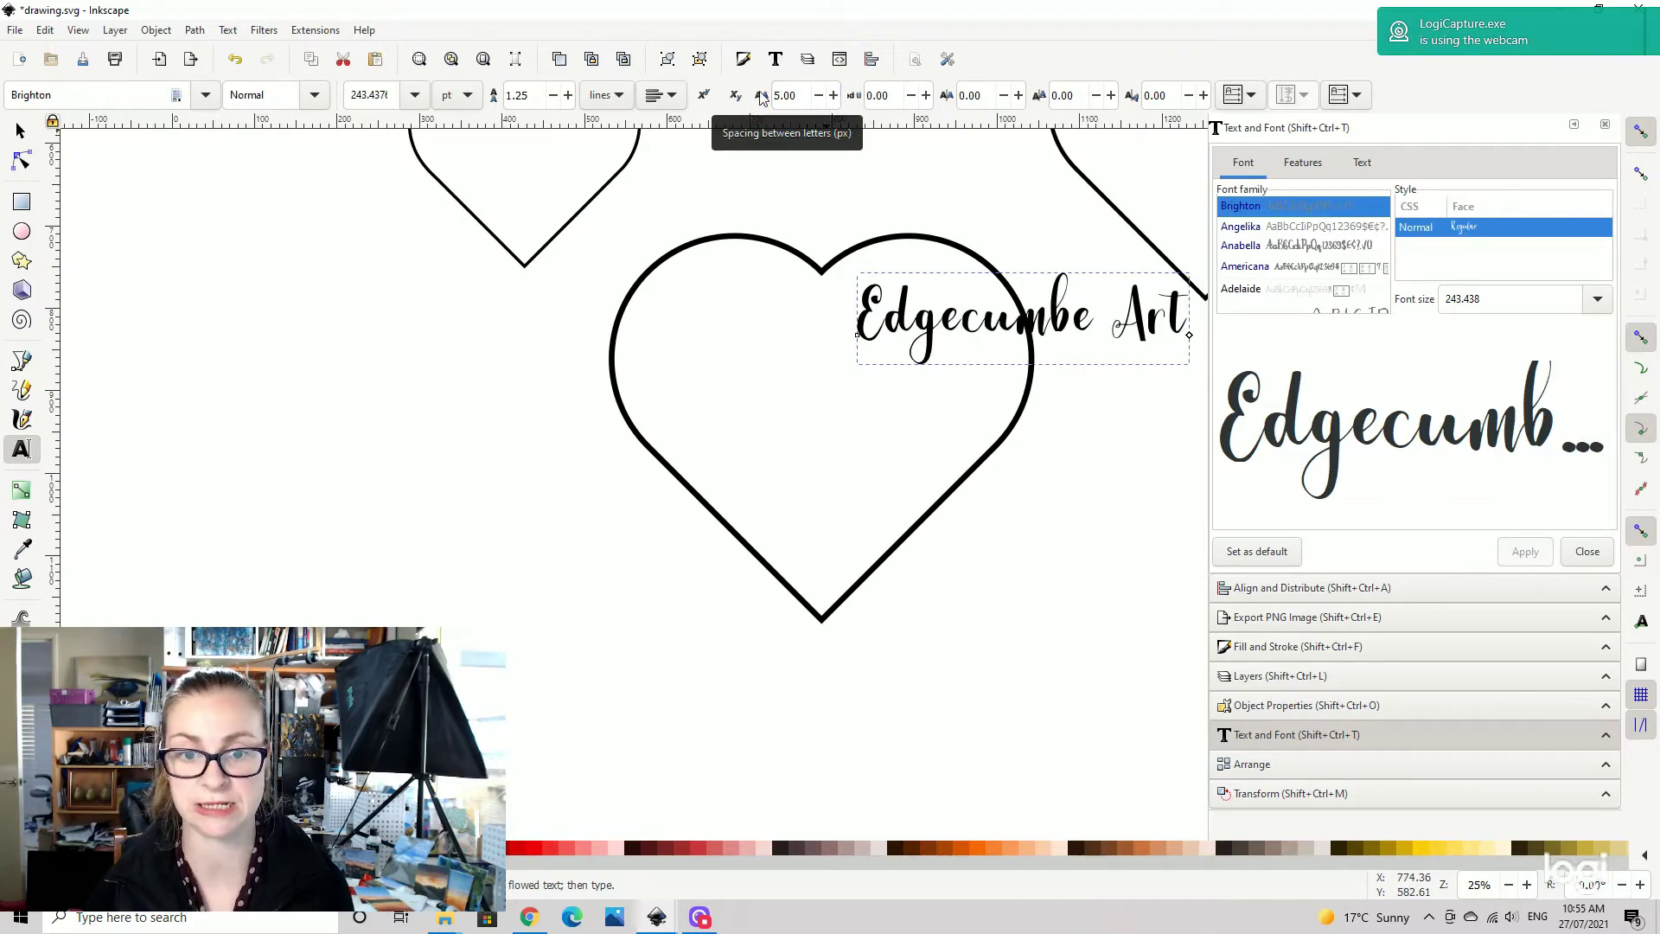
pyautogui.click(888, 94)
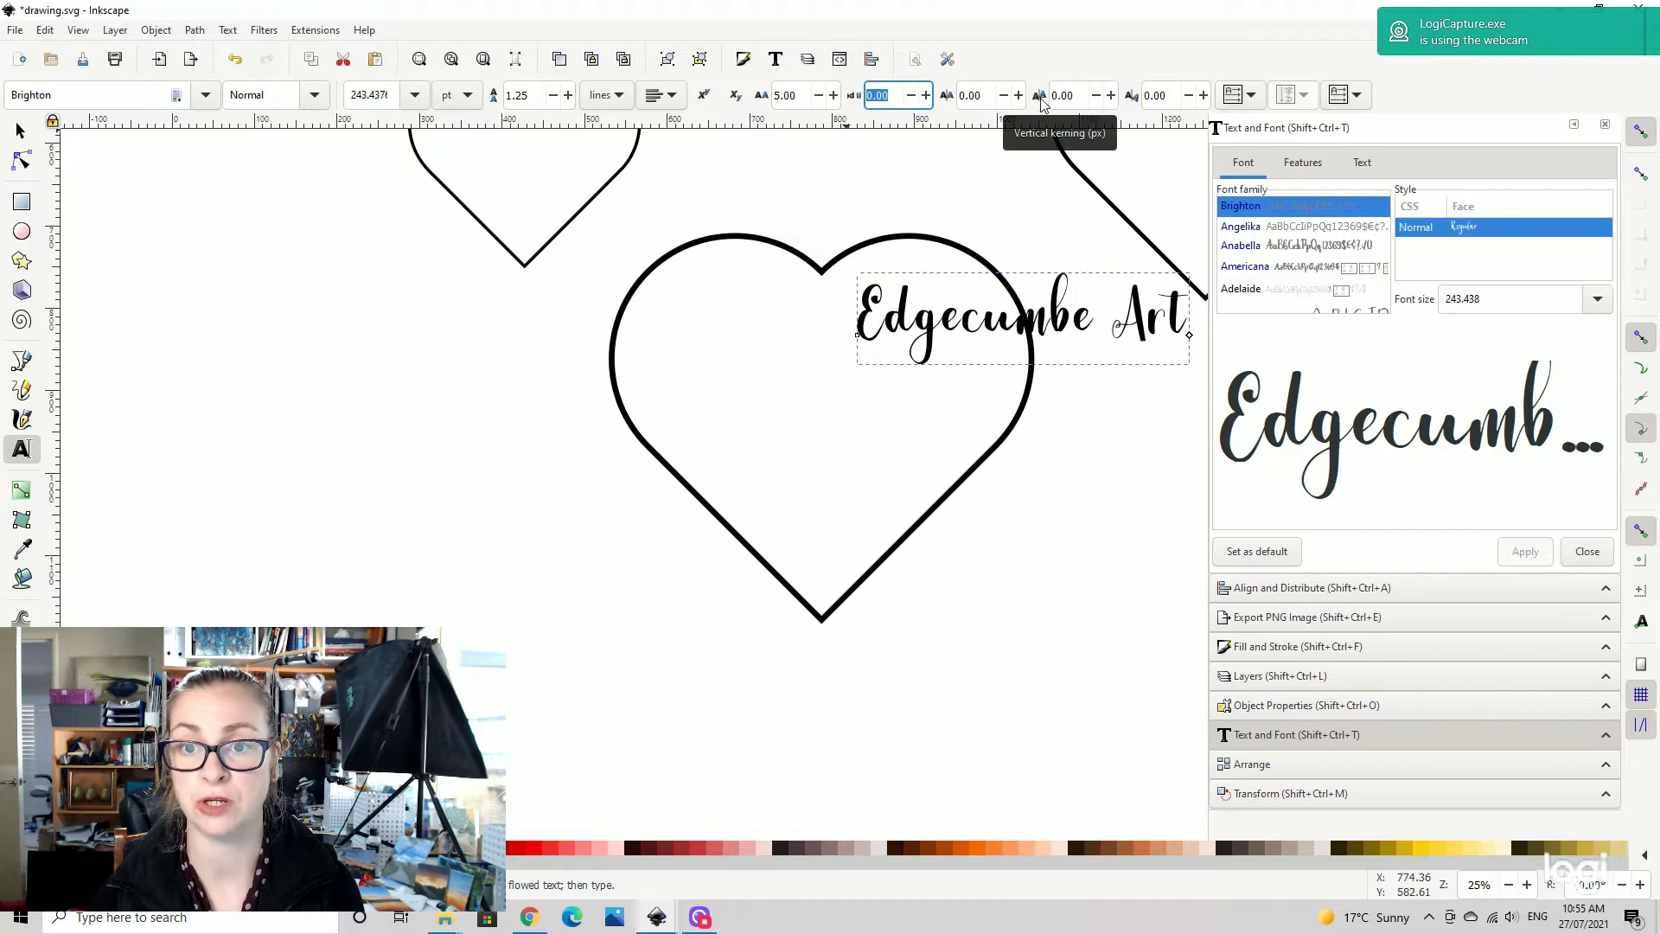
pyautogui.click(1136, 506)
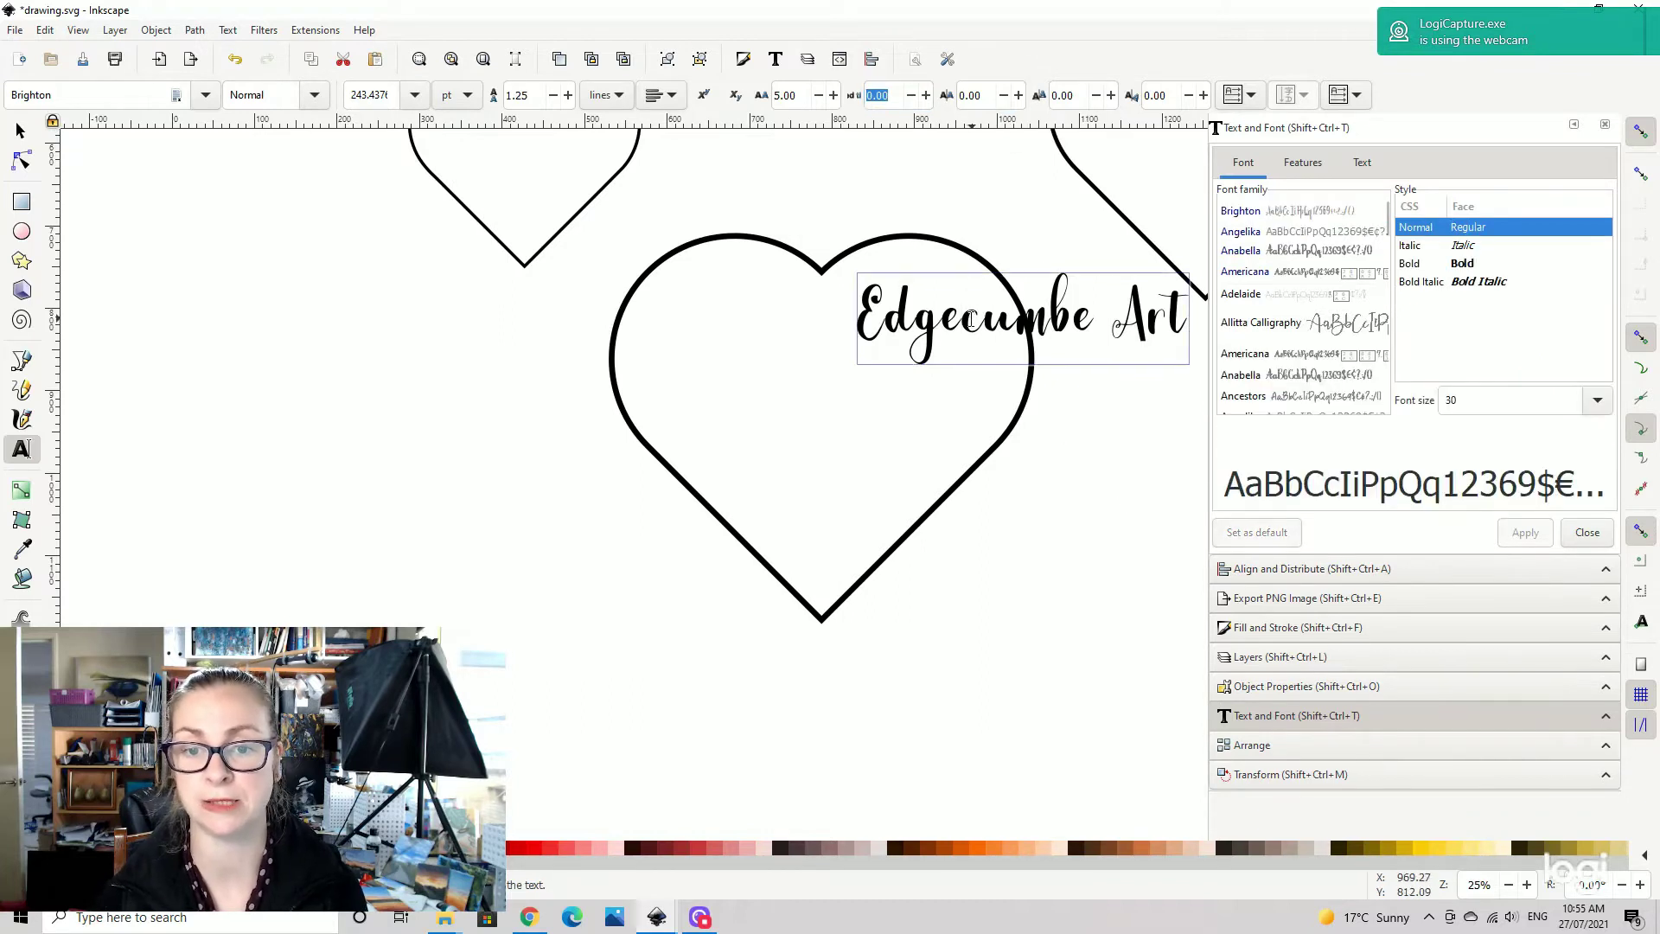
pyautogui.click(20, 130)
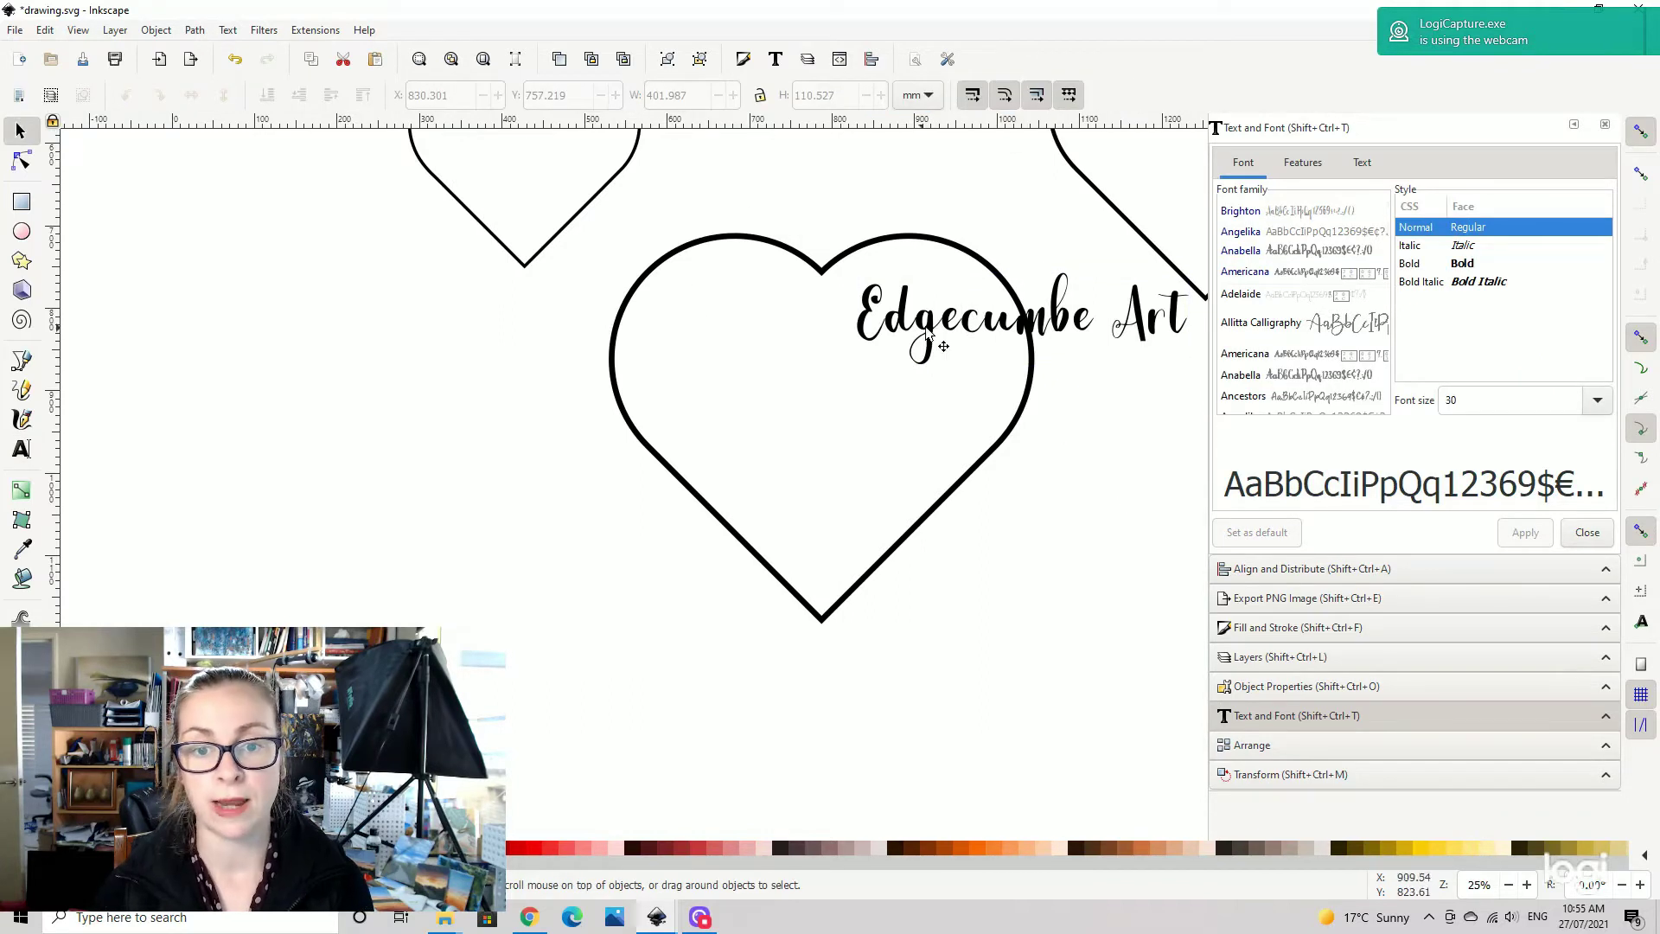
# - Move the Edgecumbe Art text back inside the heart and select the heart outline
pyautogui.click(853, 339)
pyautogui.moveTo(853, 339); pyautogui.dragTo(741, 366)
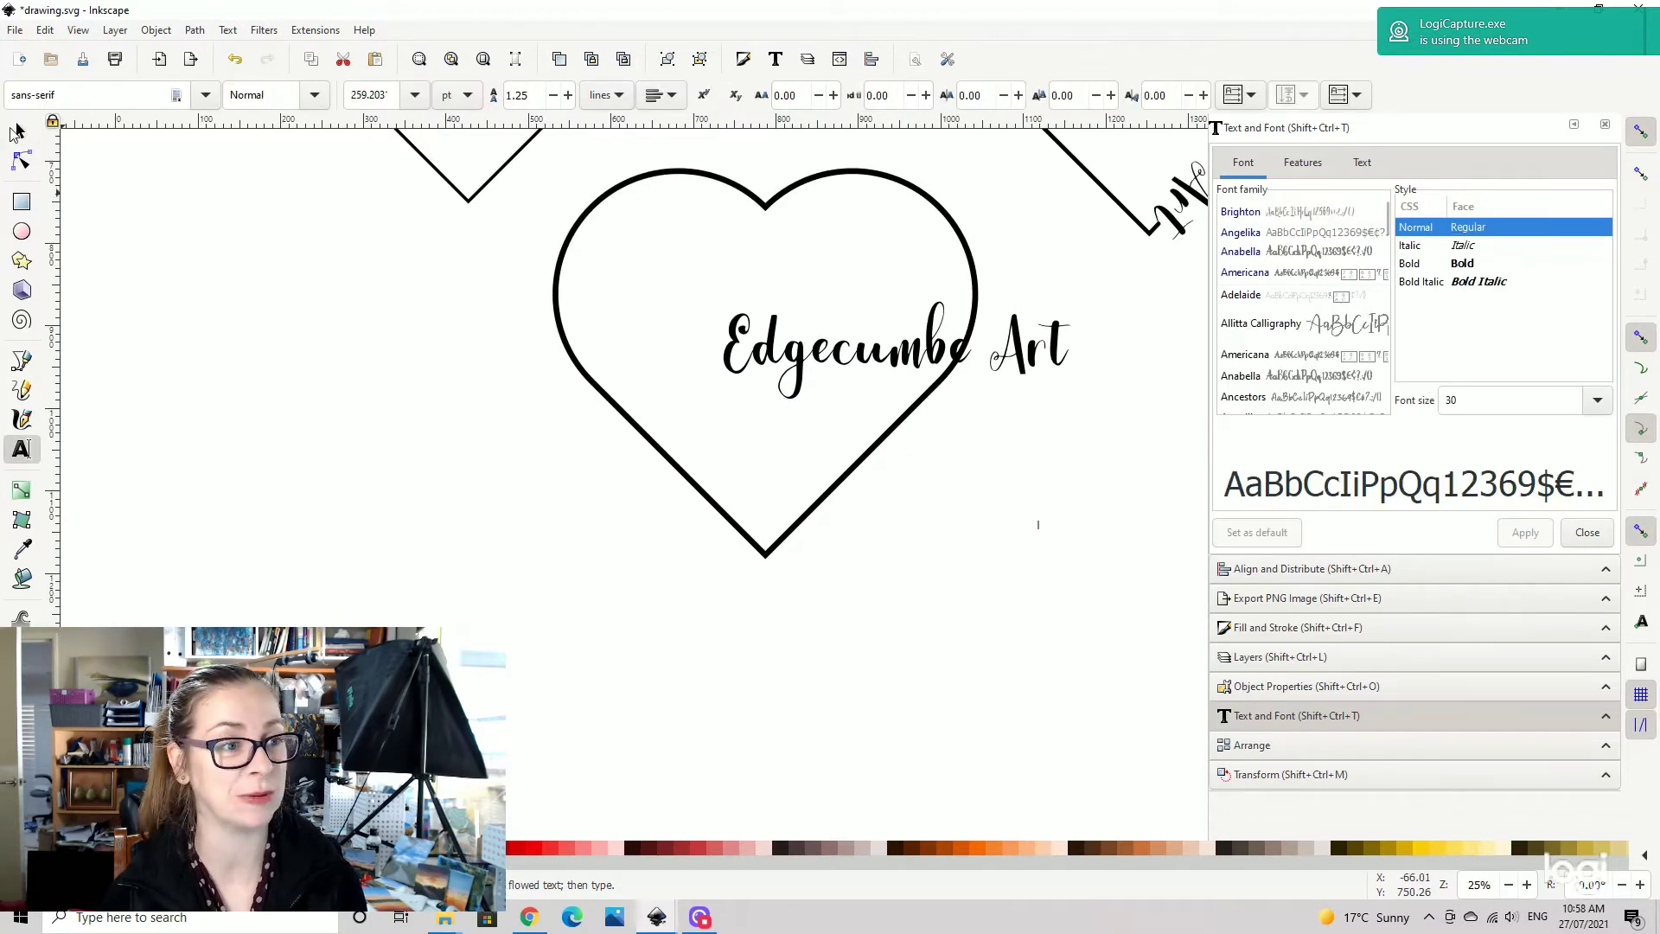
pyautogui.click(20, 133)
pyautogui.click(677, 170)
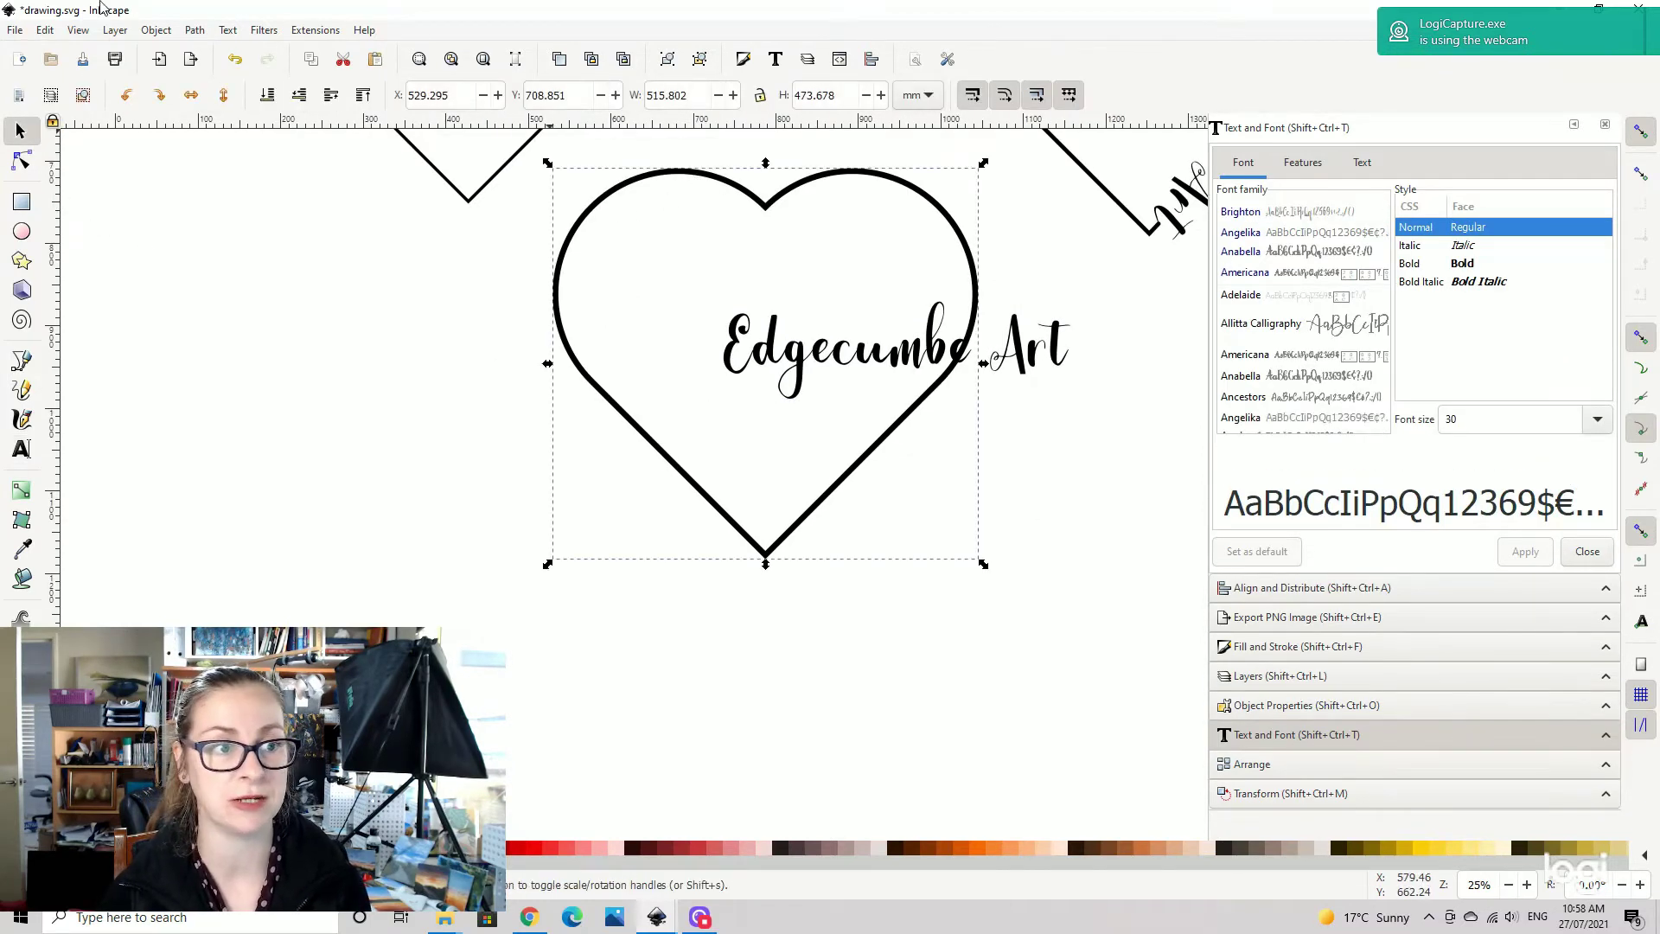
pyautogui.click(195, 31)
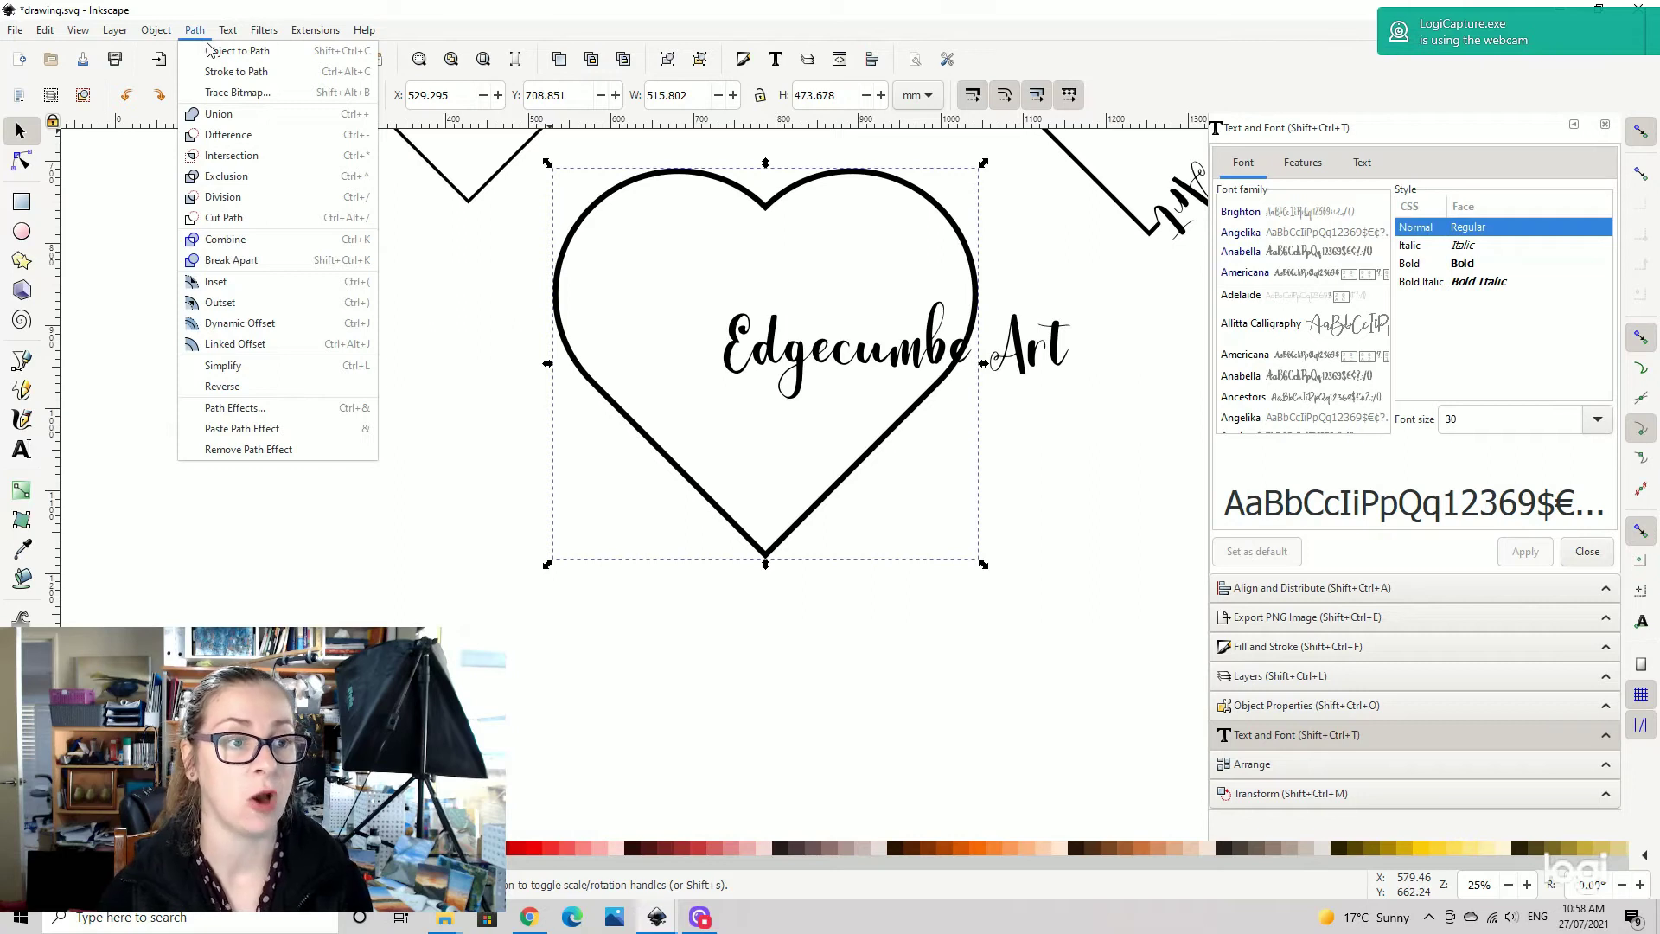
pyautogui.click(216, 52)
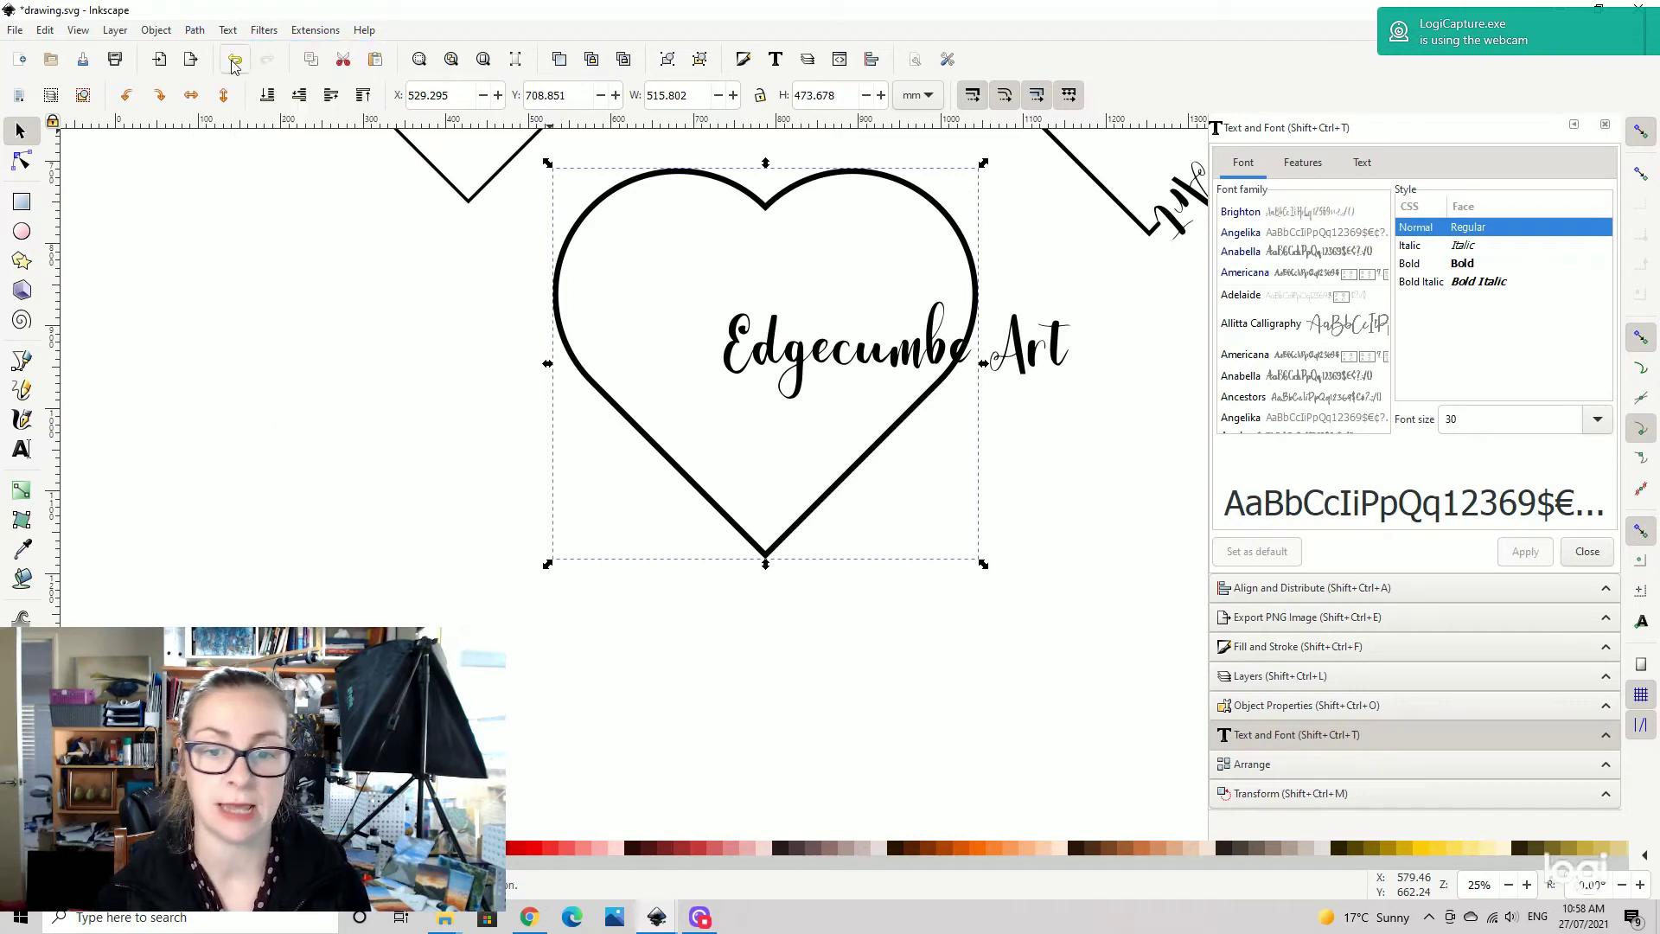
# - Put the Edgecumbe Art text on the heart outline and flip it horizontally
pyautogui.click(822, 354)
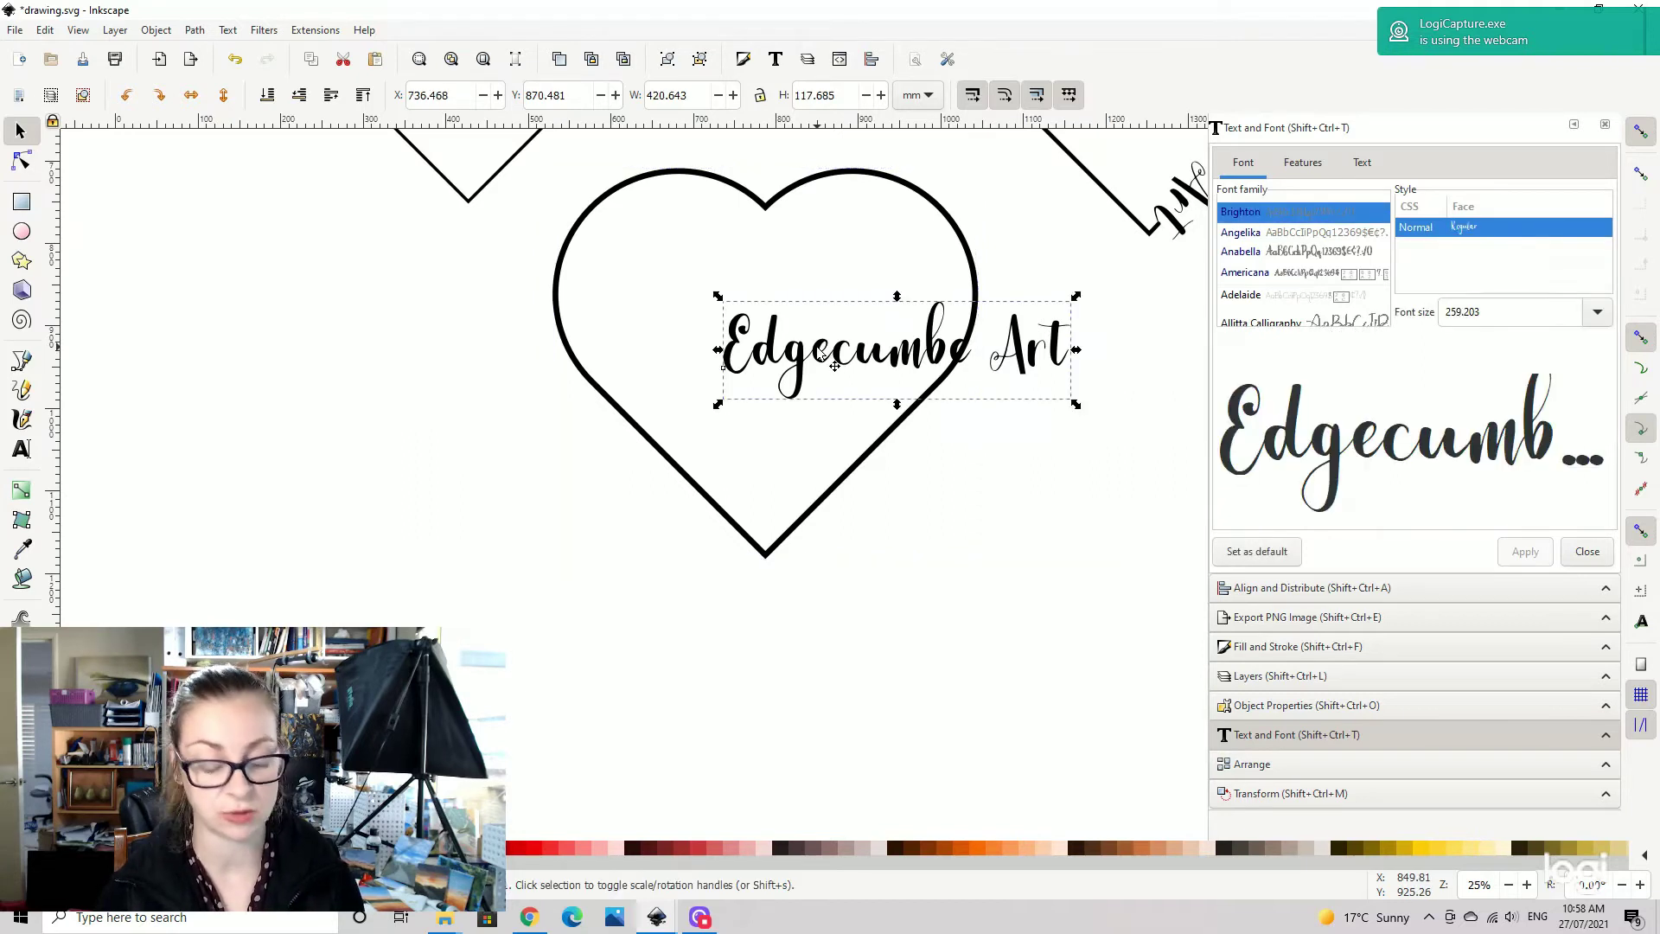
pyautogui.keyDown('shift'); pyautogui.click(893, 178); pyautogui.keyUp('shift')
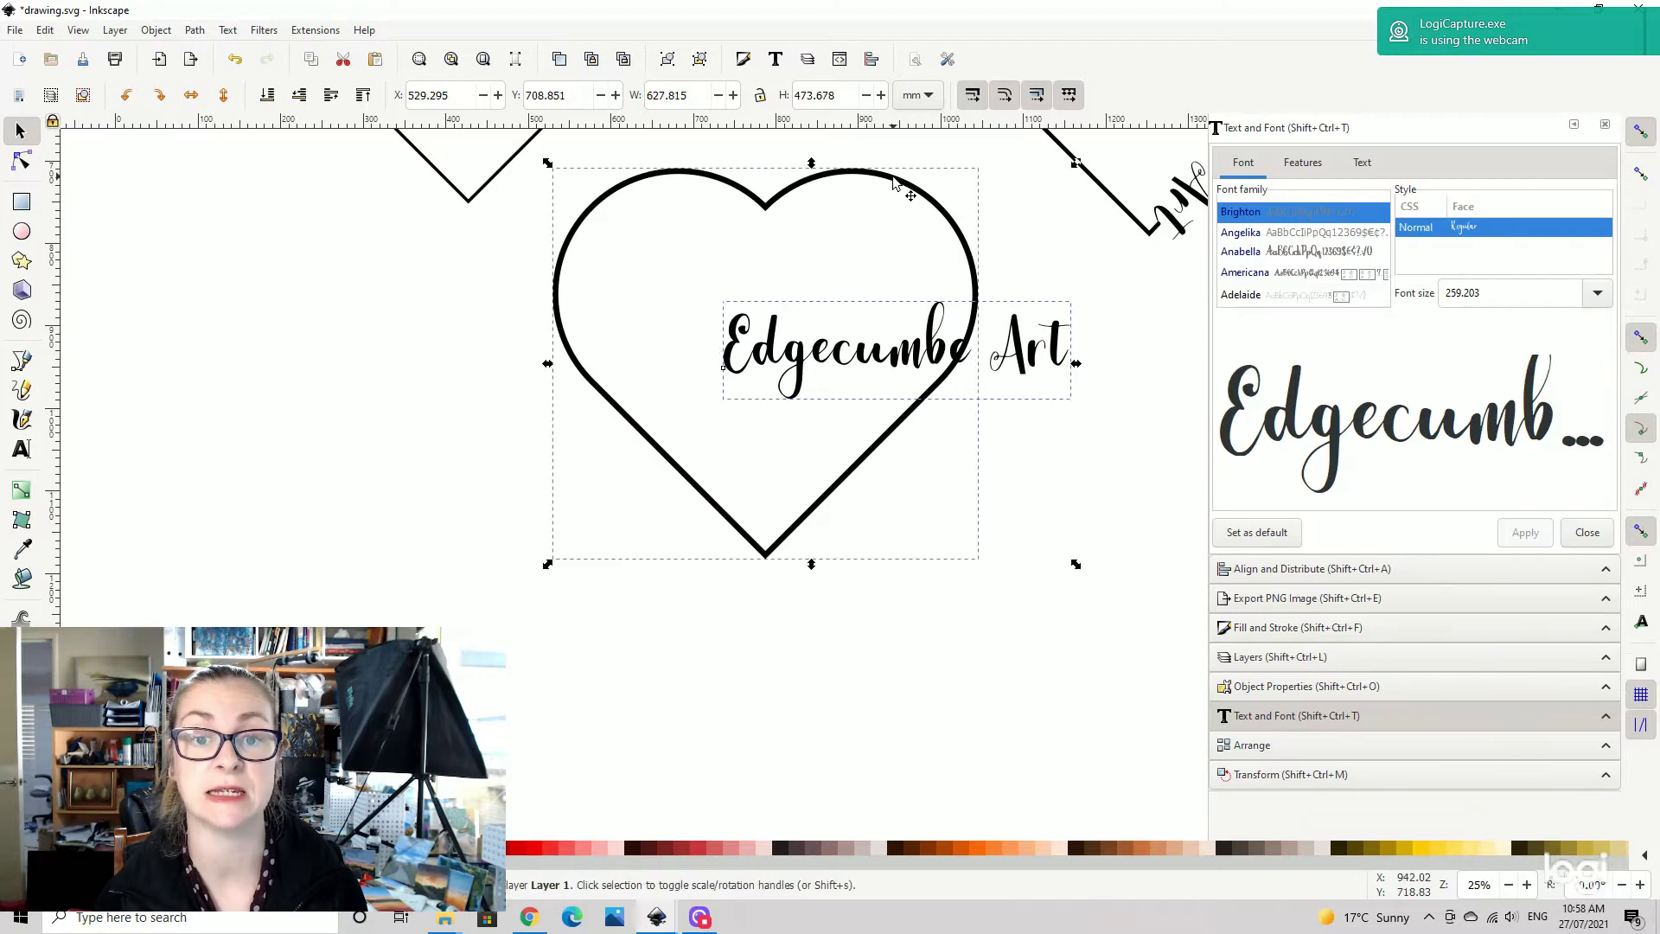
pyautogui.click(228, 35)
pyautogui.click(265, 114)
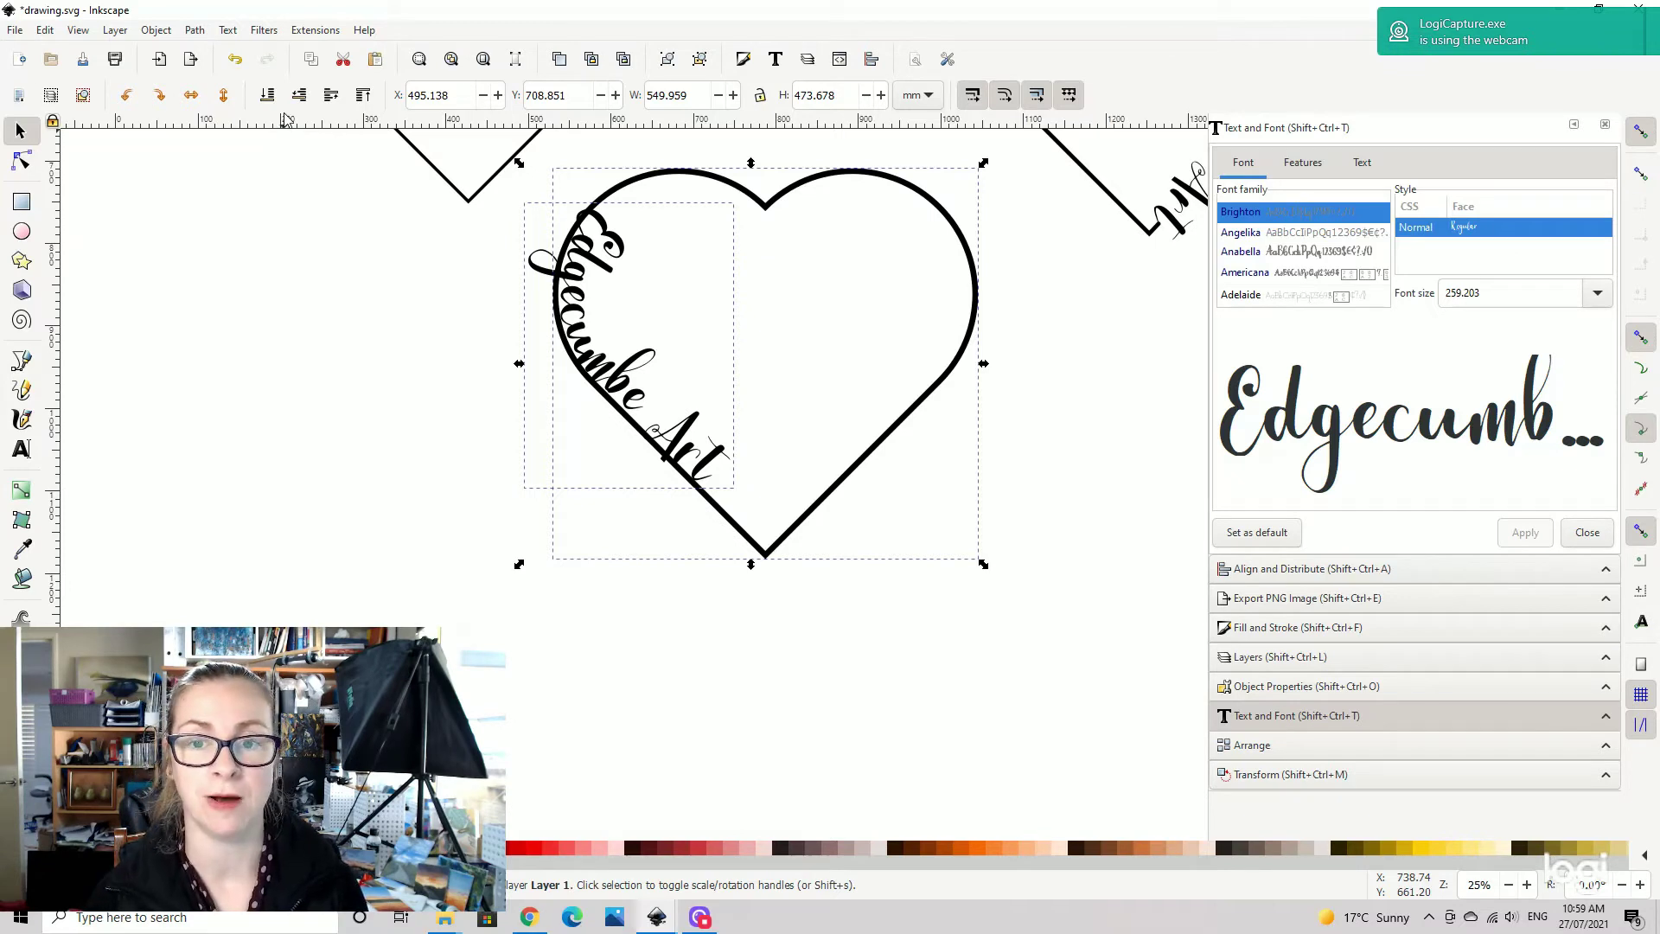
pyautogui.click(193, 99)
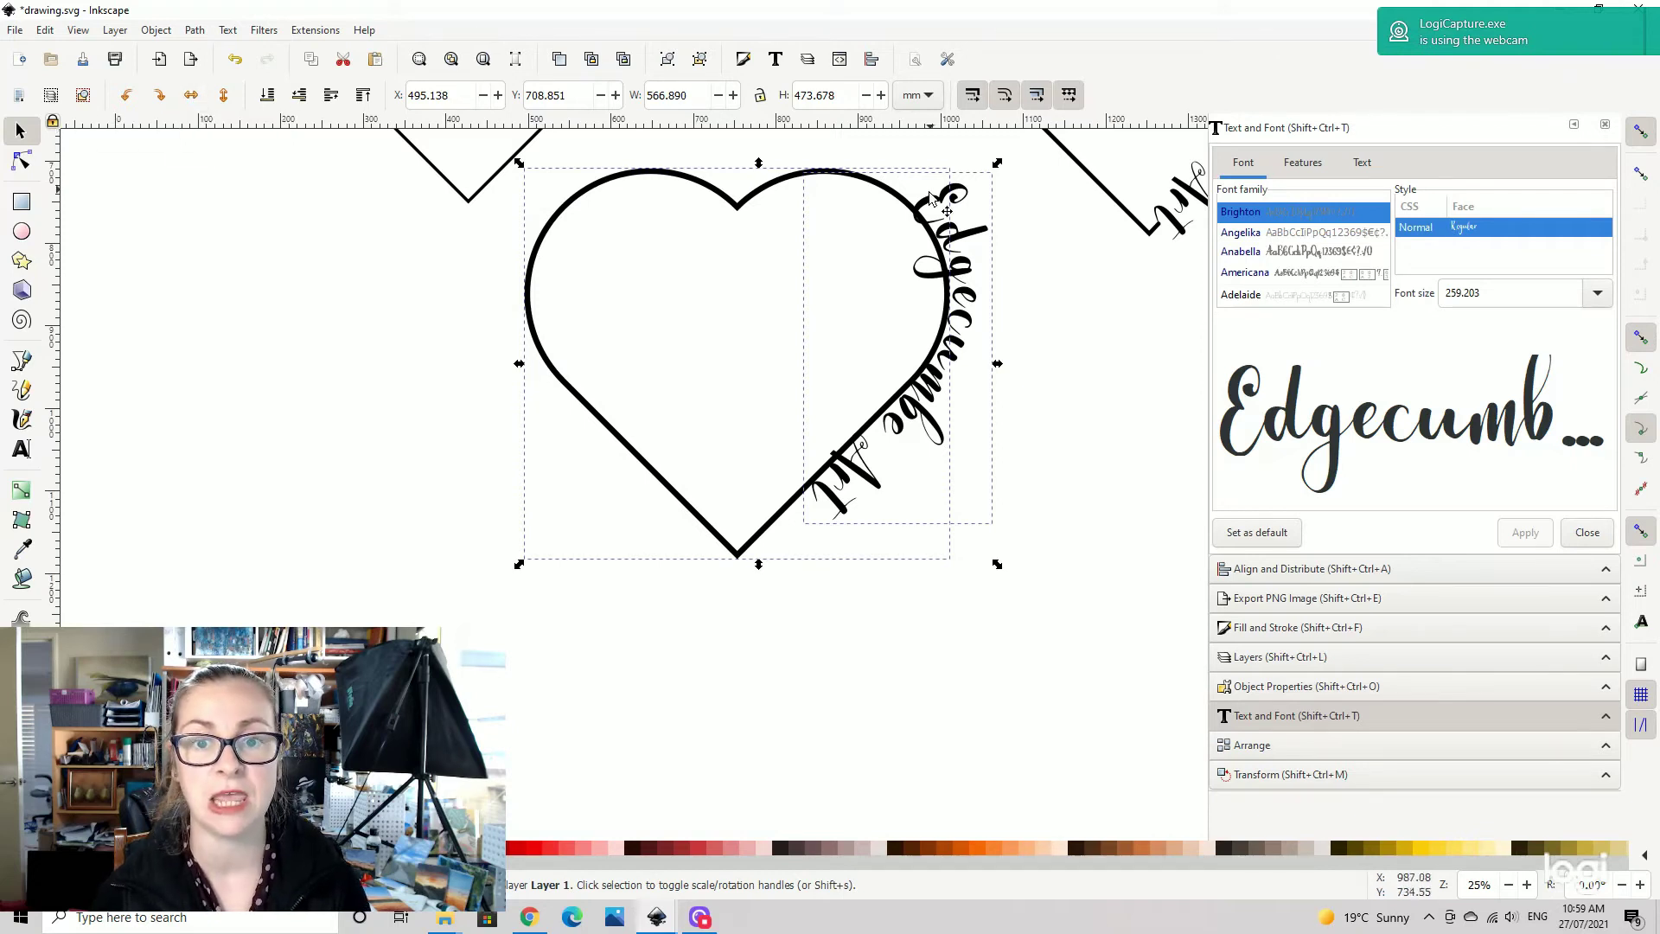
pyautogui.click(1038, 231)
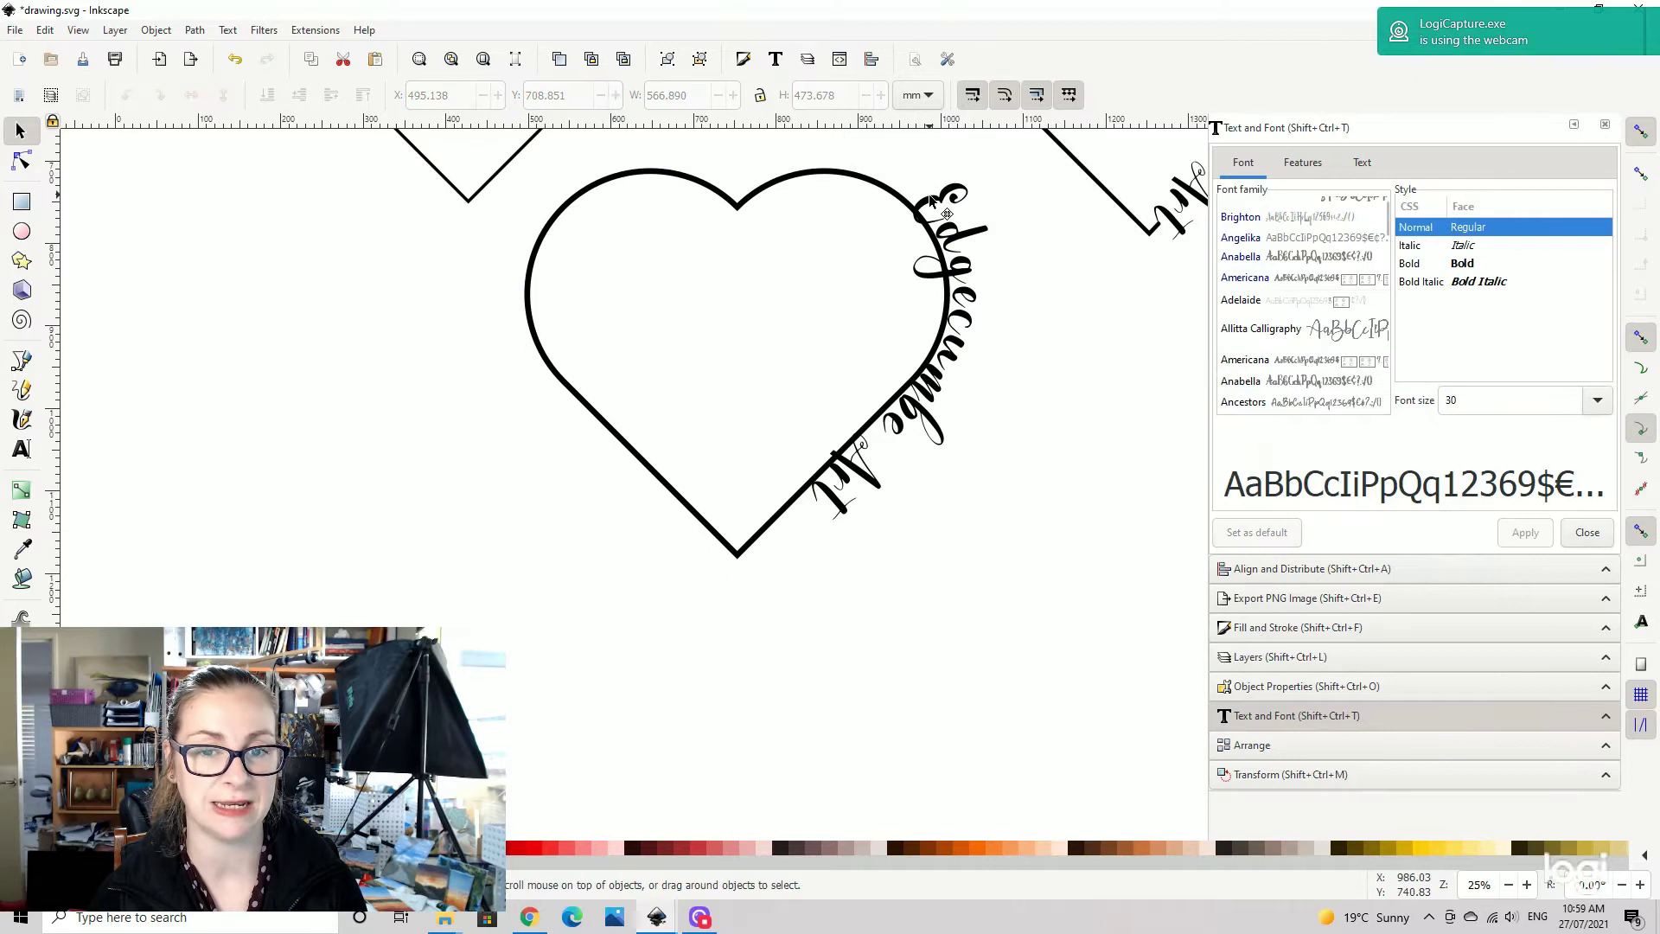
# - Slide the curved text along the path, up the heart's right edge
pyautogui.doubleClick(946, 213)
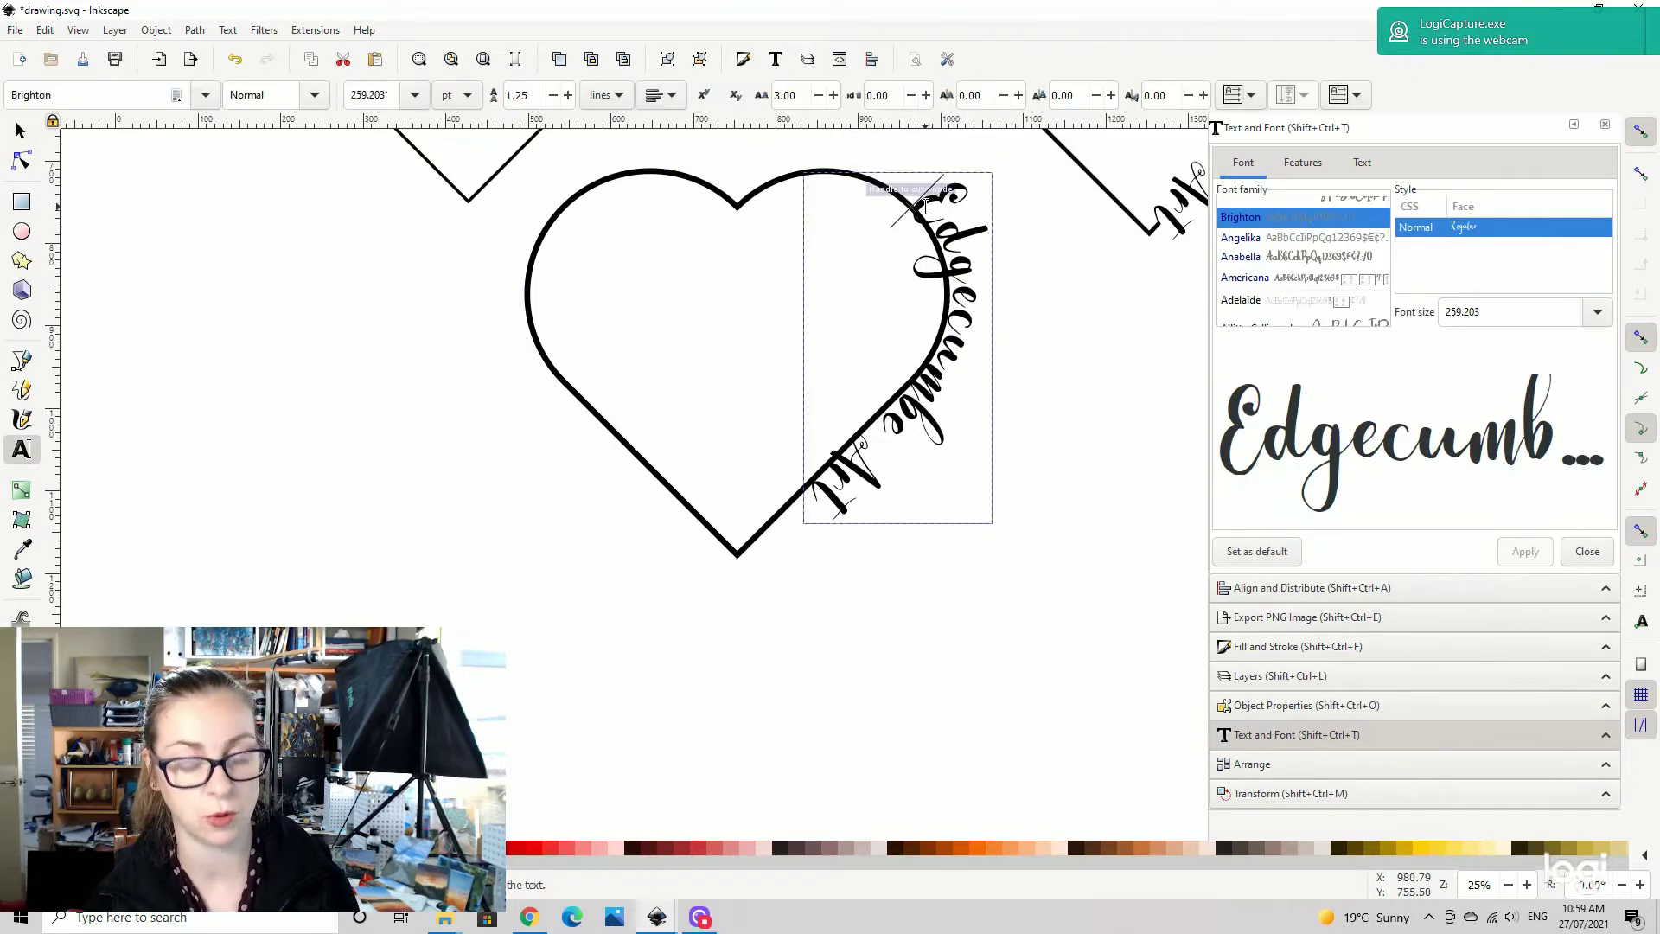
pyautogui.moveTo(924, 206); pyautogui.dragTo(948, 349)
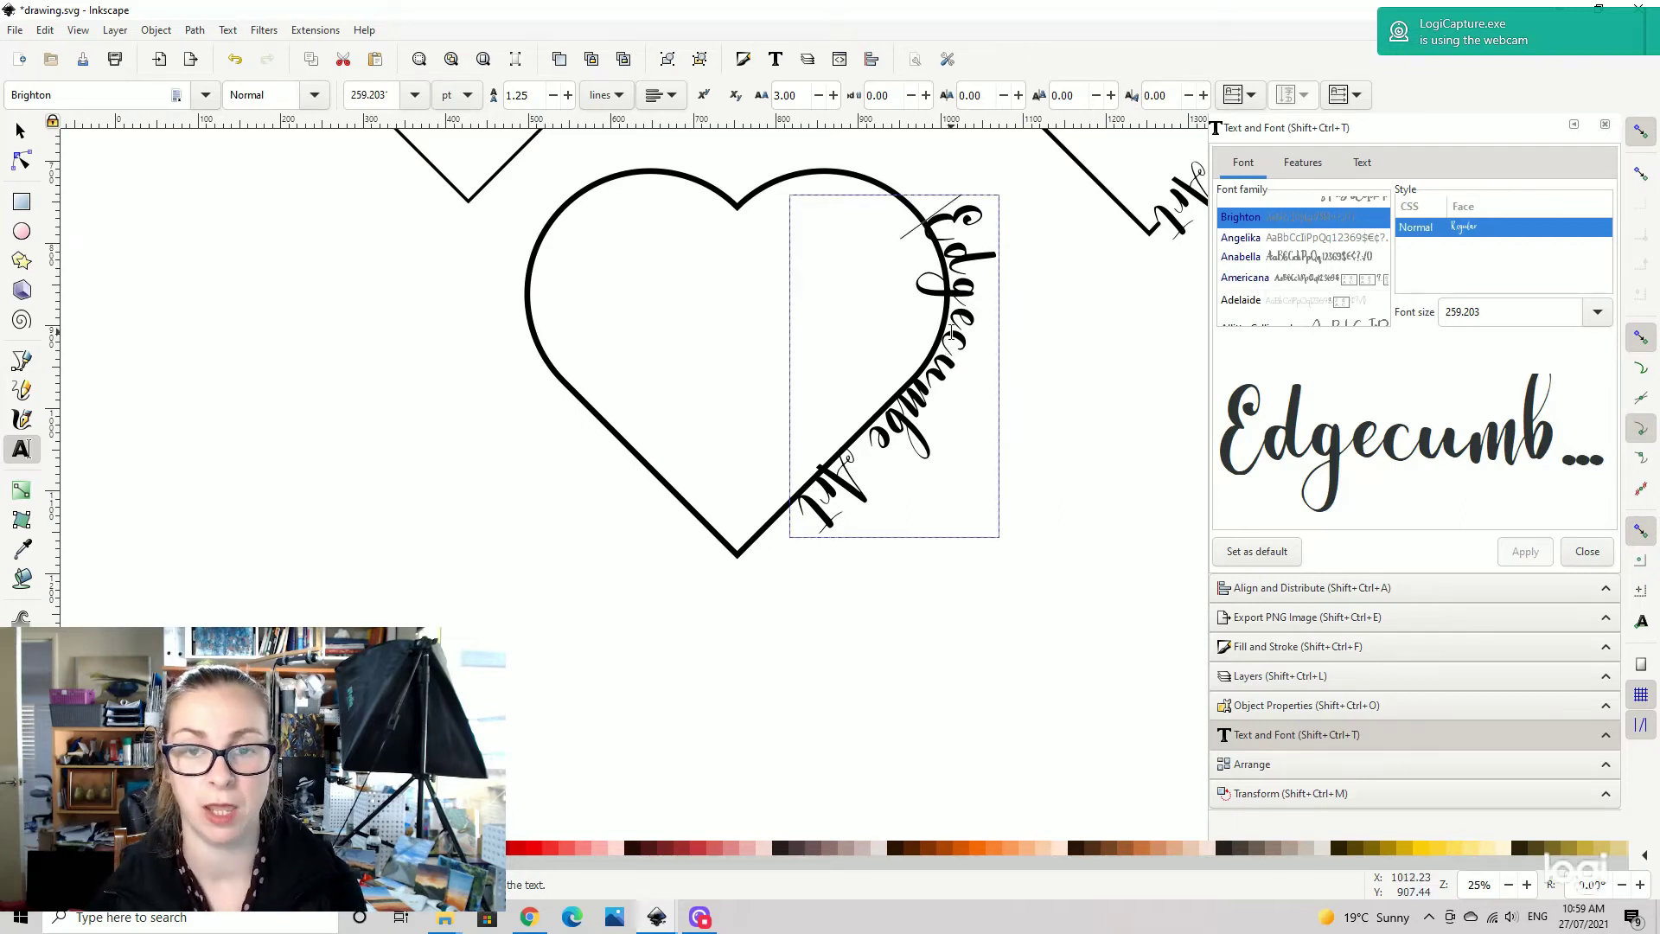
pyautogui.moveTo(951, 333); pyautogui.dragTo(983, 225)
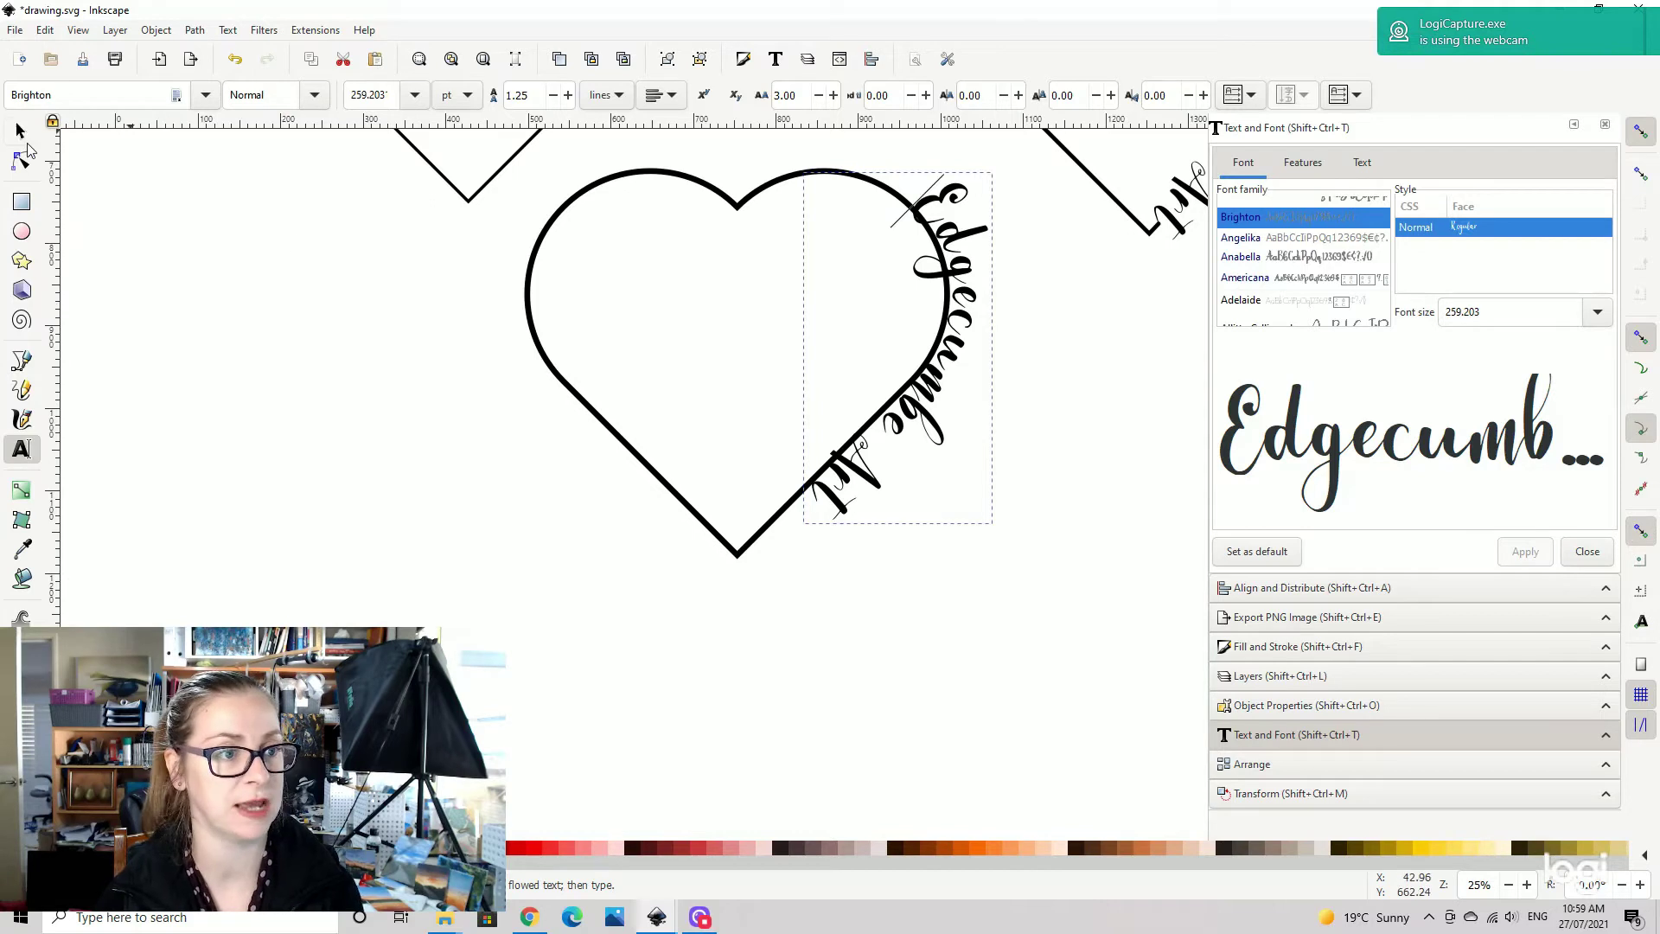
# - Set the curved text's font size to 280
pyautogui.click(21, 132)
pyautogui.tripleClick(1470, 312)
pyautogui.write('280')
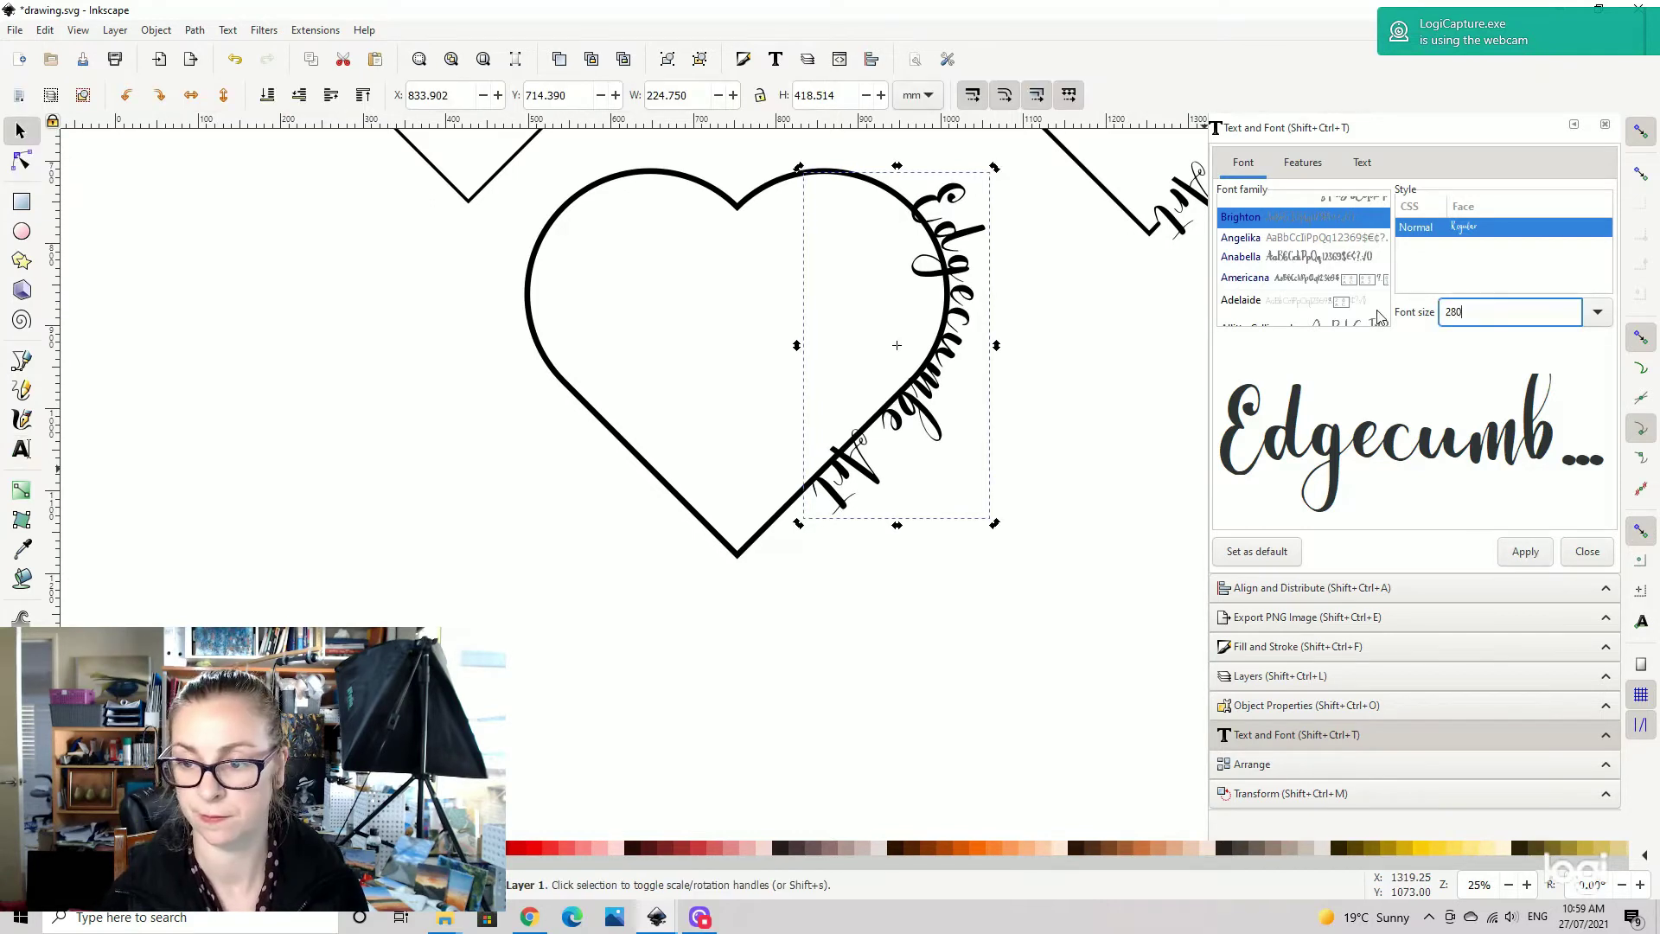
pyautogui.click(1526, 551)
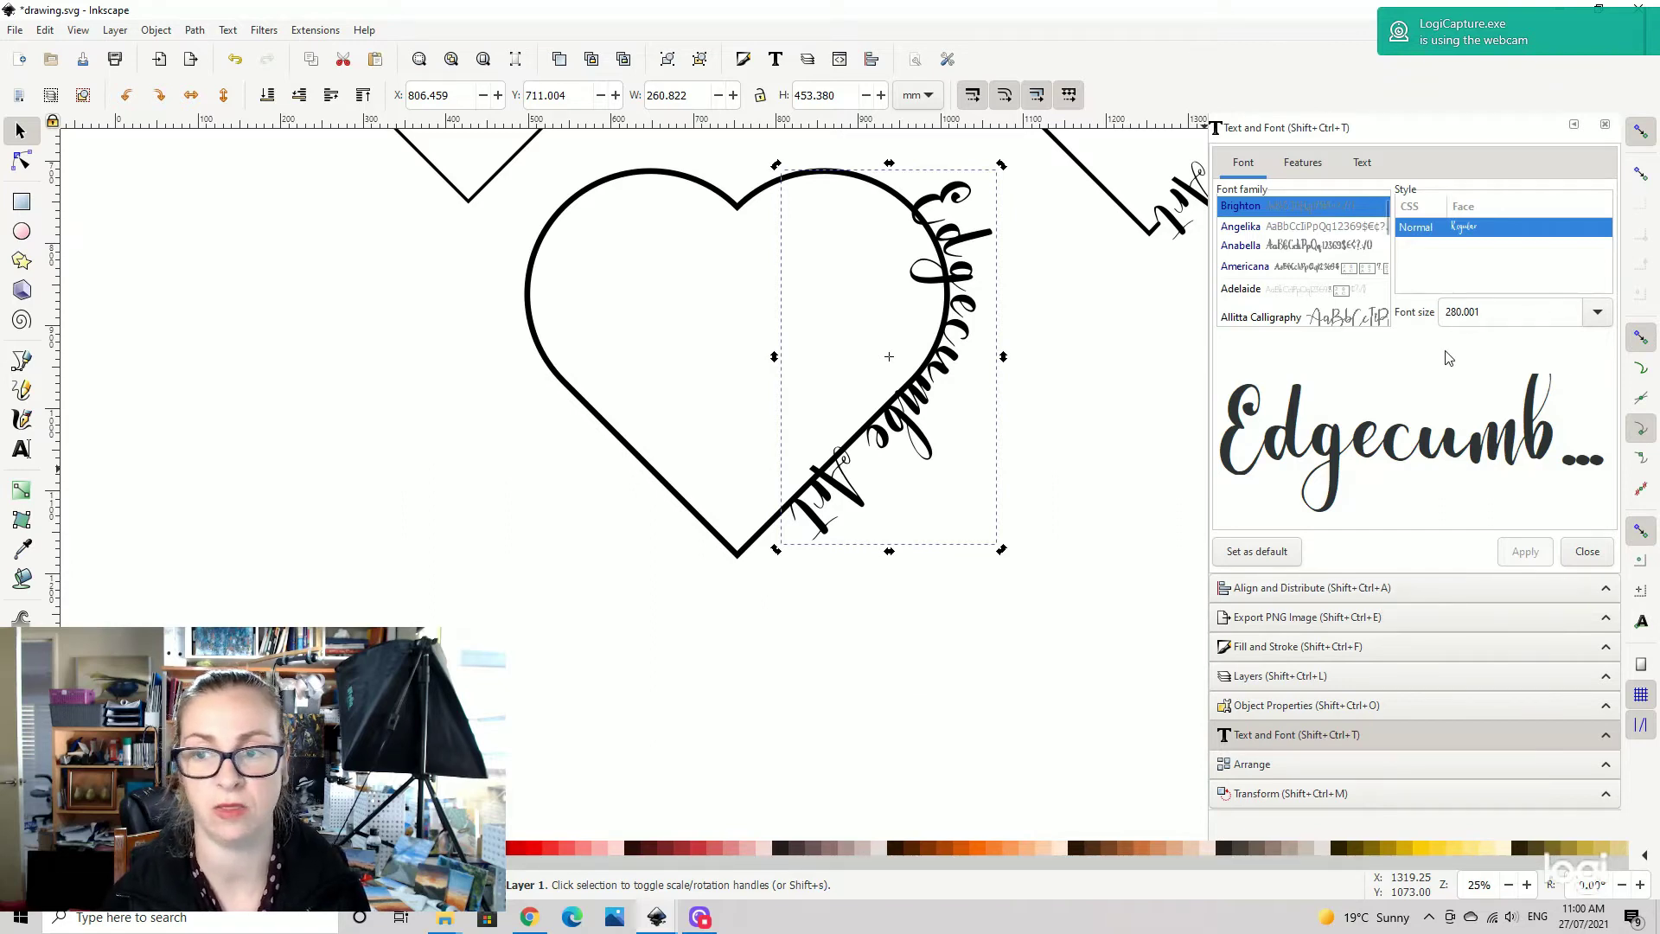
pyautogui.click(1136, 517)
# - Try enlarging the text to about 343 pt and moving it, then revert both
pyautogui.click(924, 442)
pyautogui.moveTo(1003, 552); pyautogui.dragTo(1145, 635)
pyautogui.moveTo(927, 481); pyautogui.dragTo(899, 447)
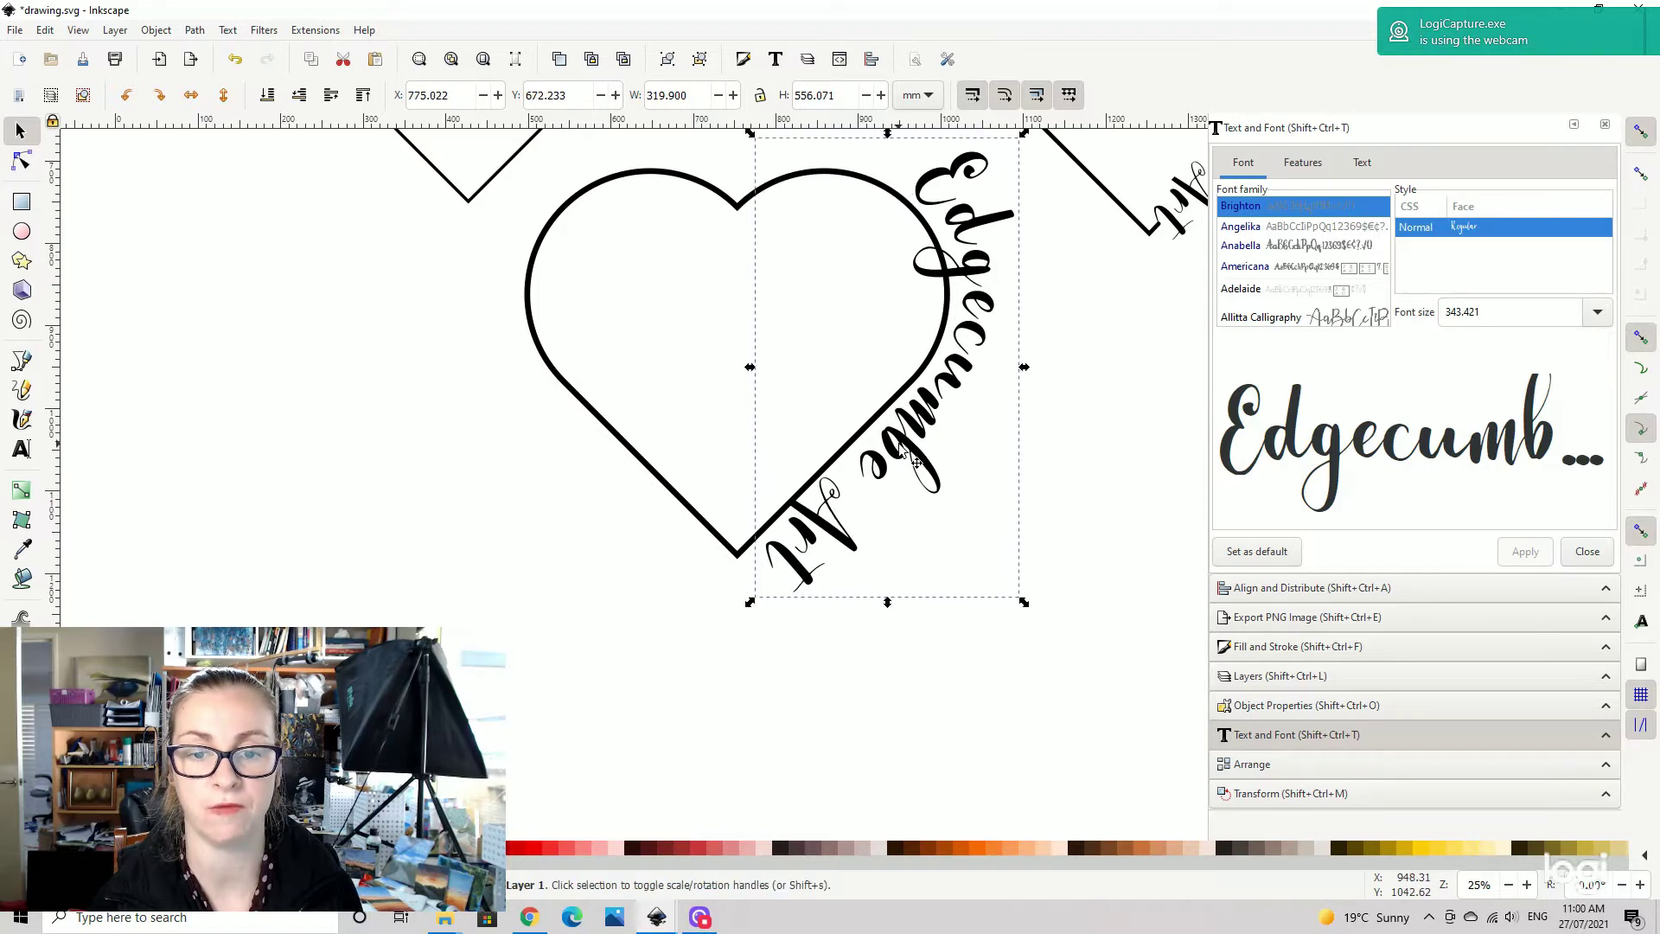
pyautogui.hotkey('ctrl', 'z')
pyautogui.hotkey('ctrl', 'z')
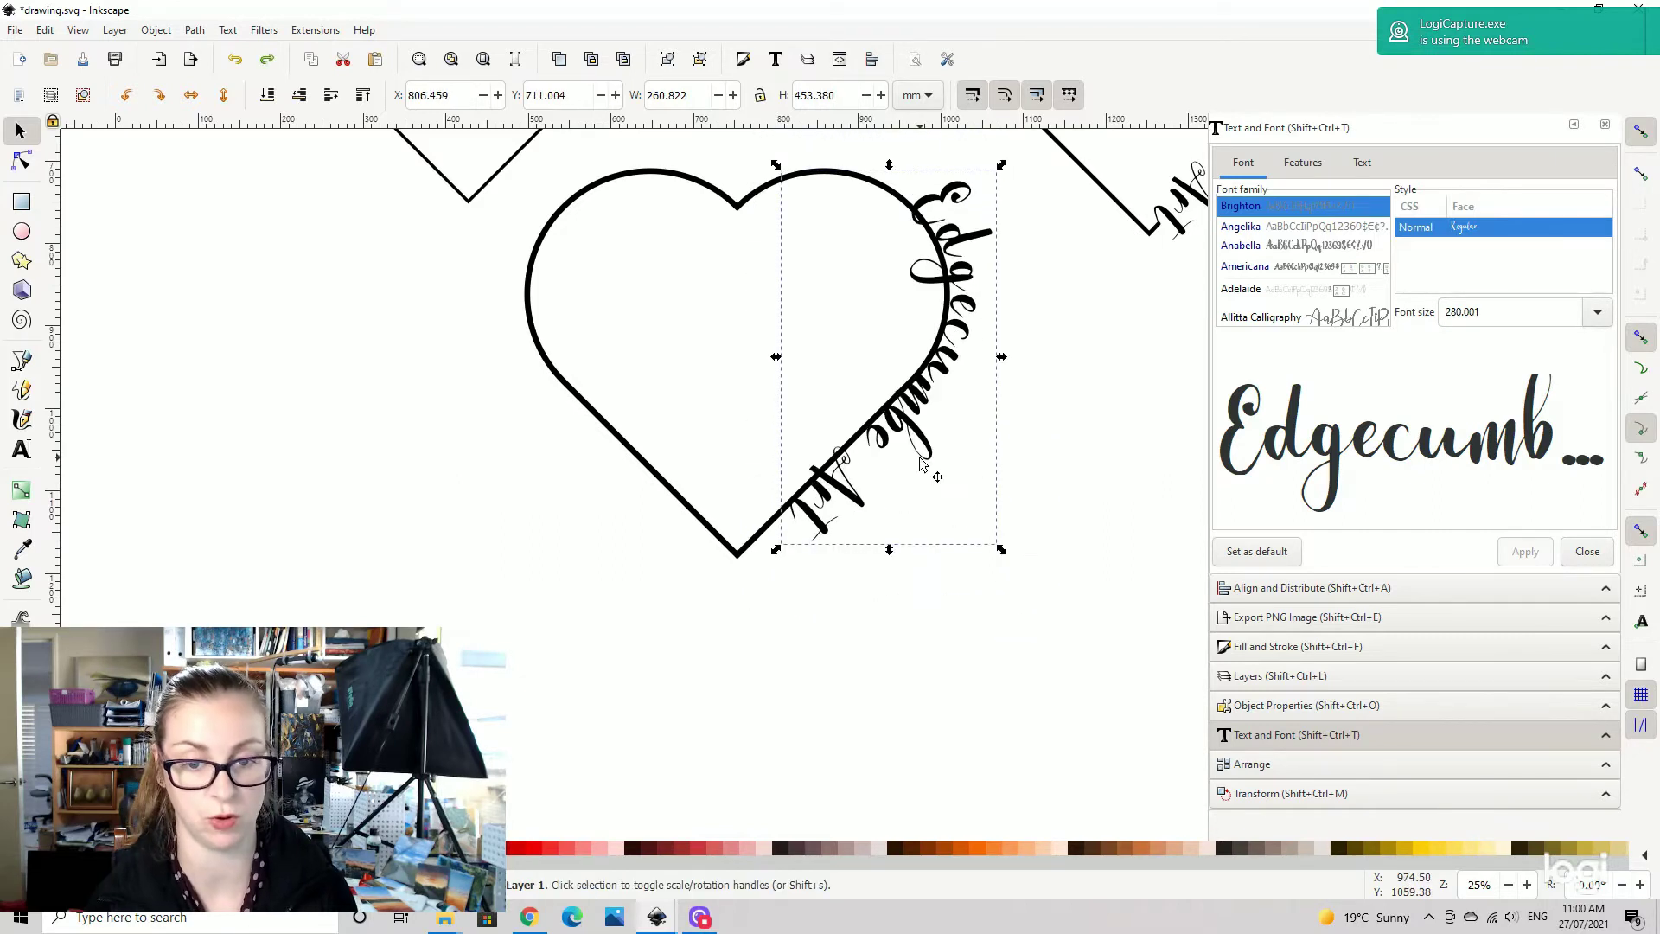
pyautogui.click(1064, 484)
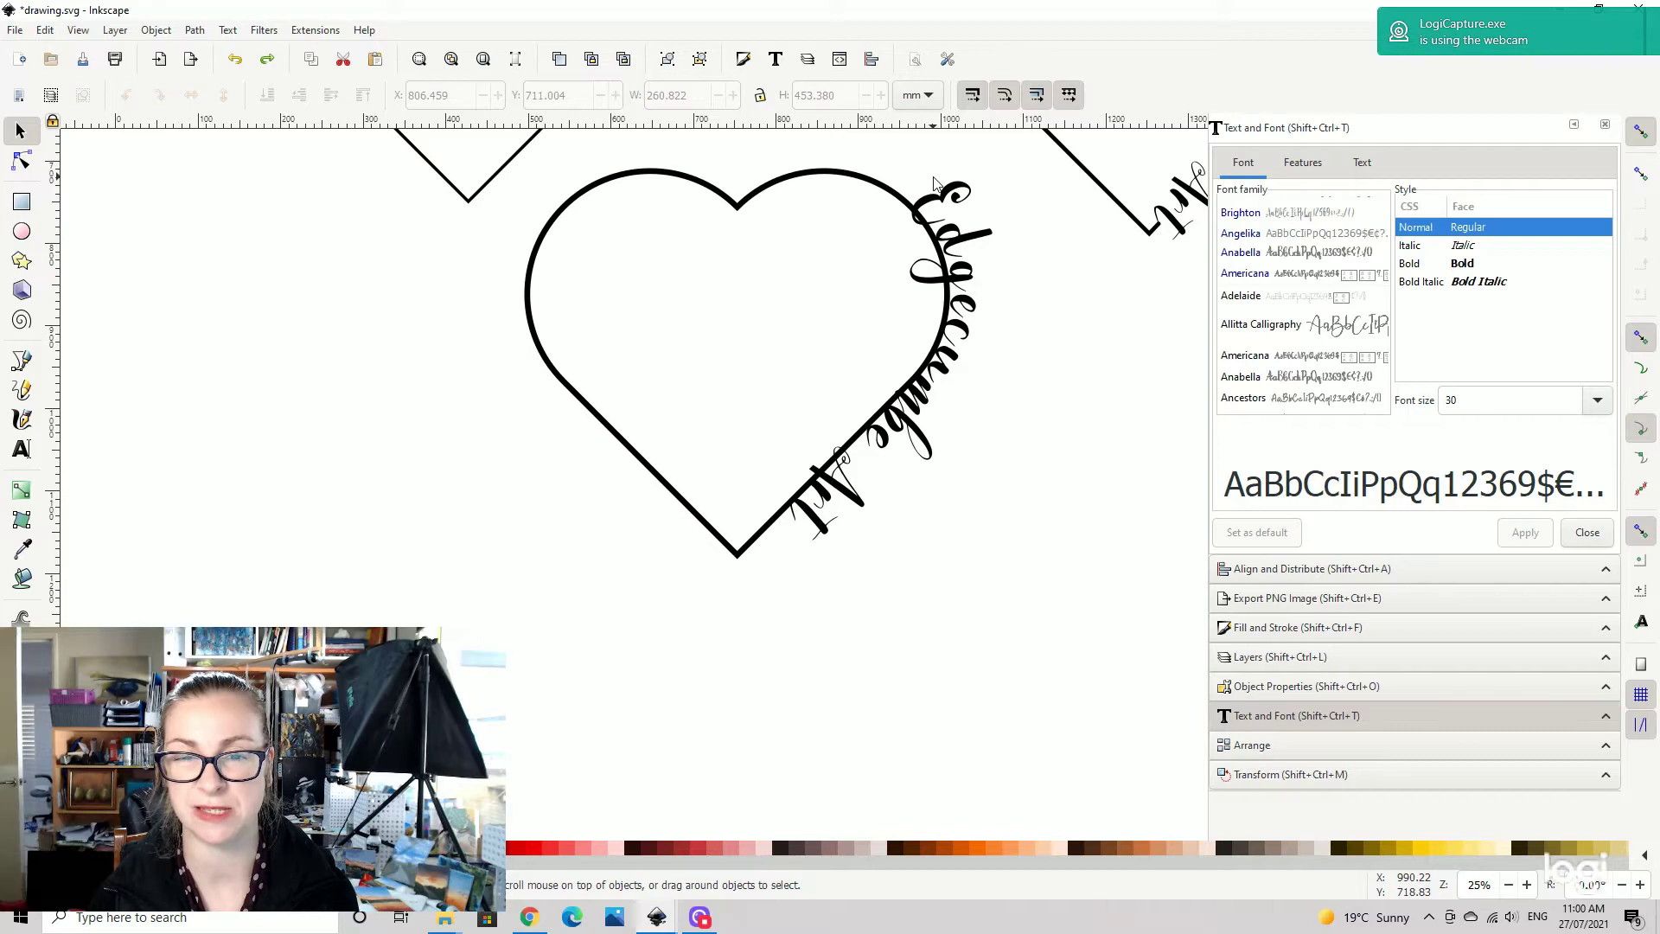
# - Try a vertical shift of 10 on the curved text, then undo it
pyautogui.doubleClick(973, 239)
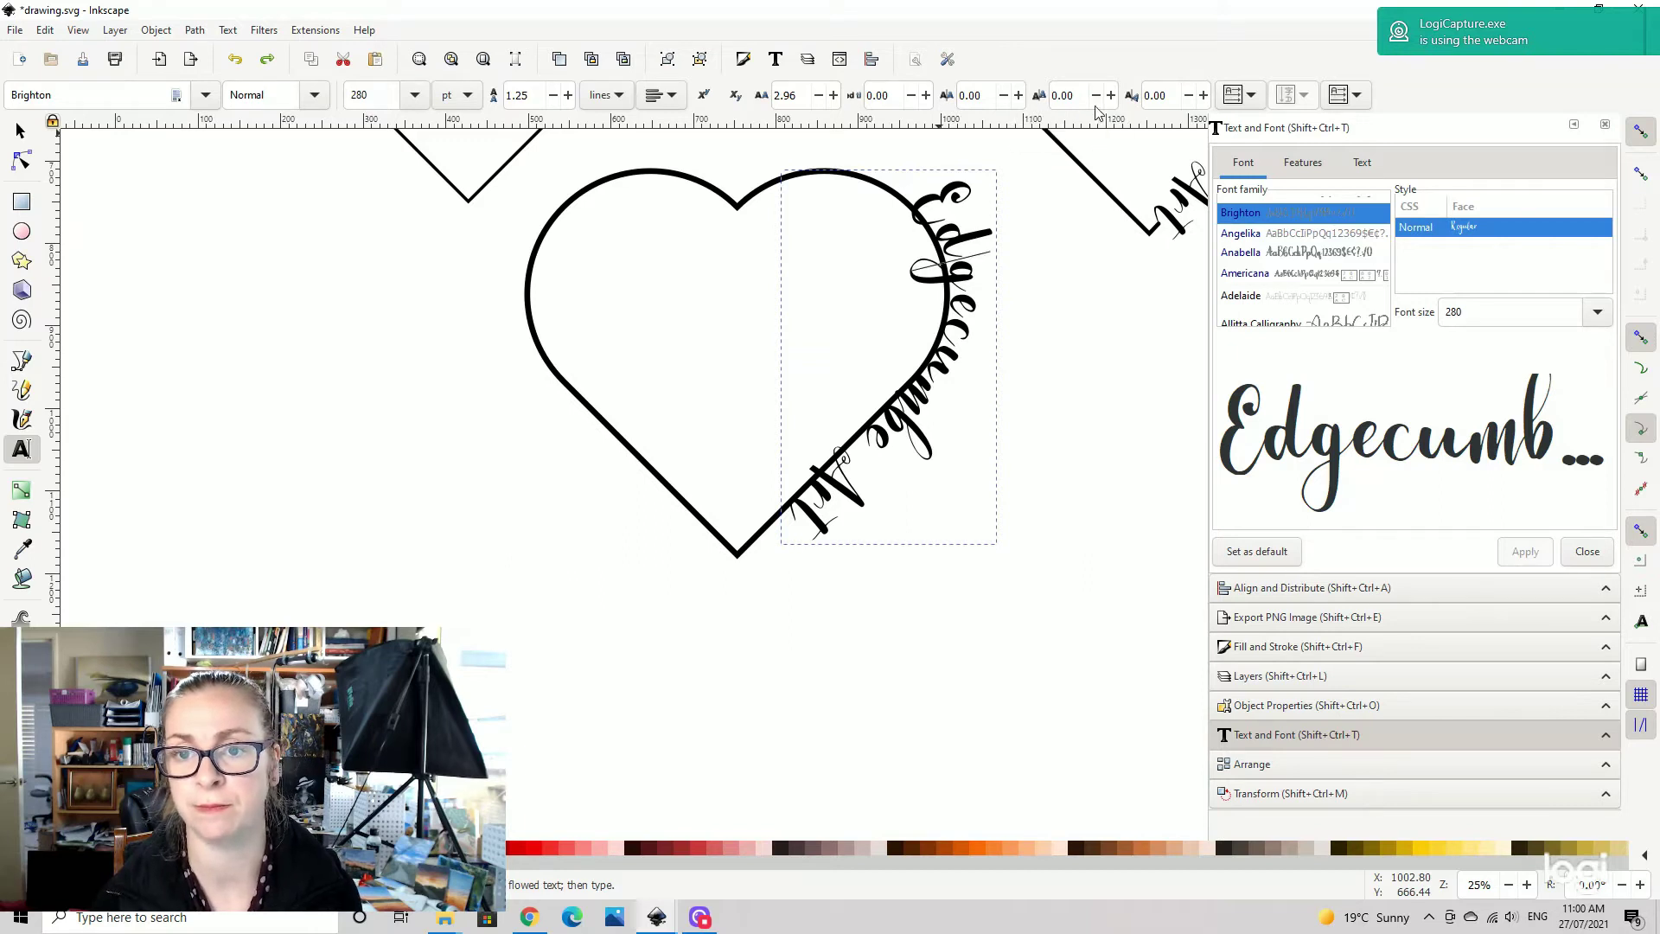
pyautogui.click(1063, 95)
pyautogui.write('10')
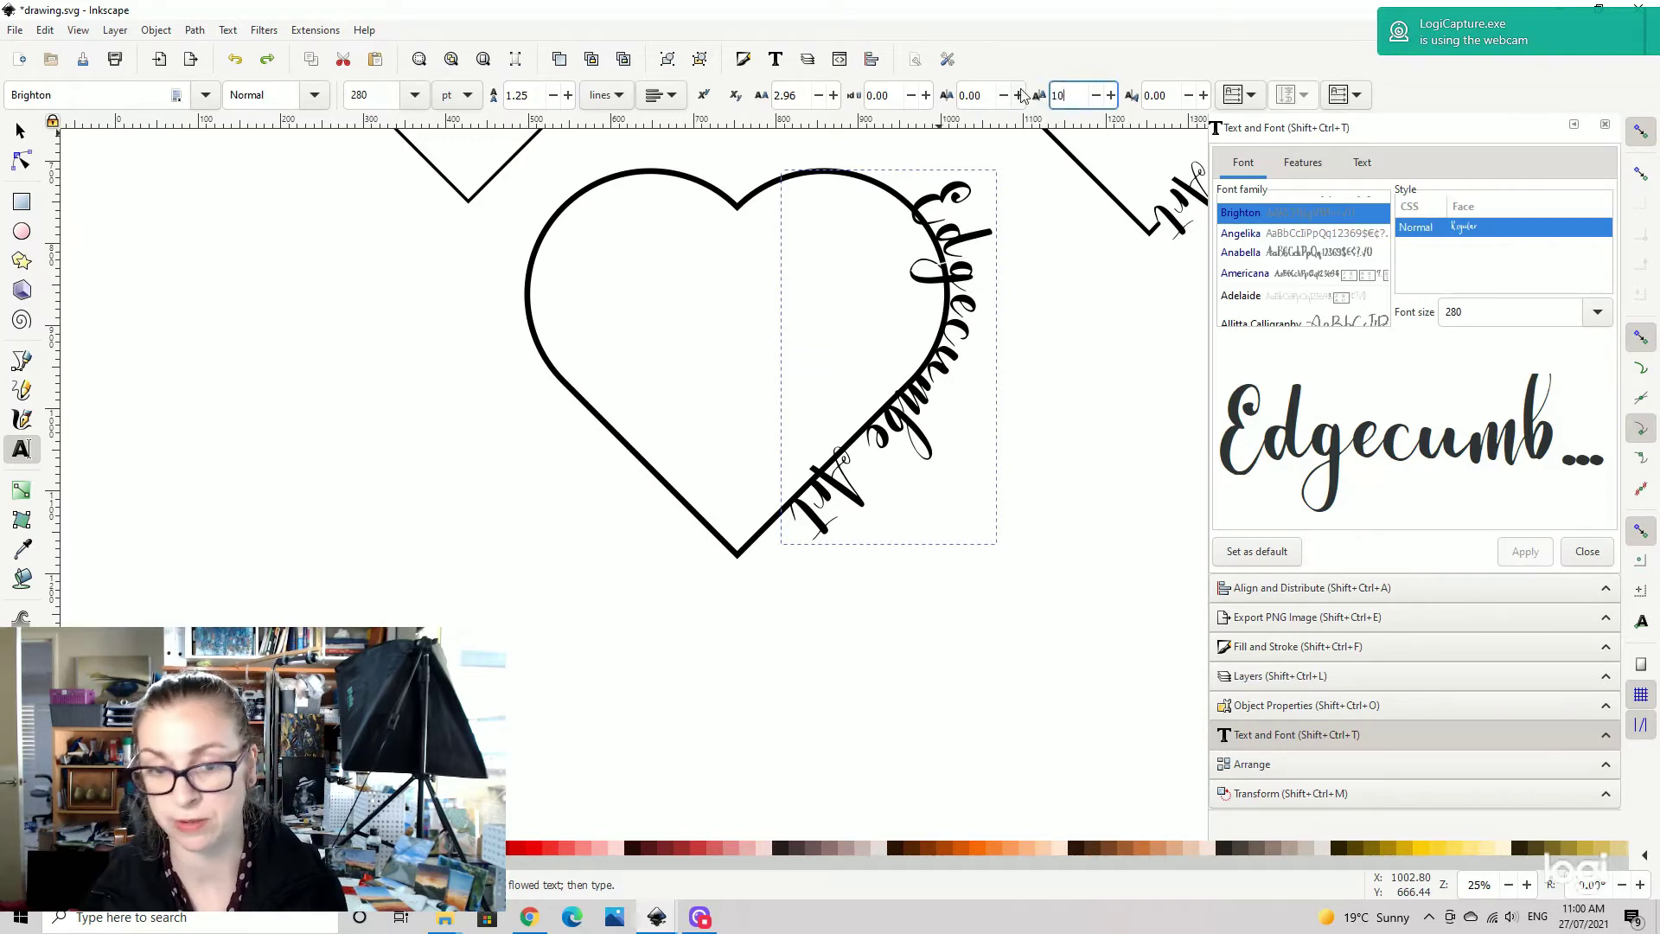
pyautogui.press('Return')
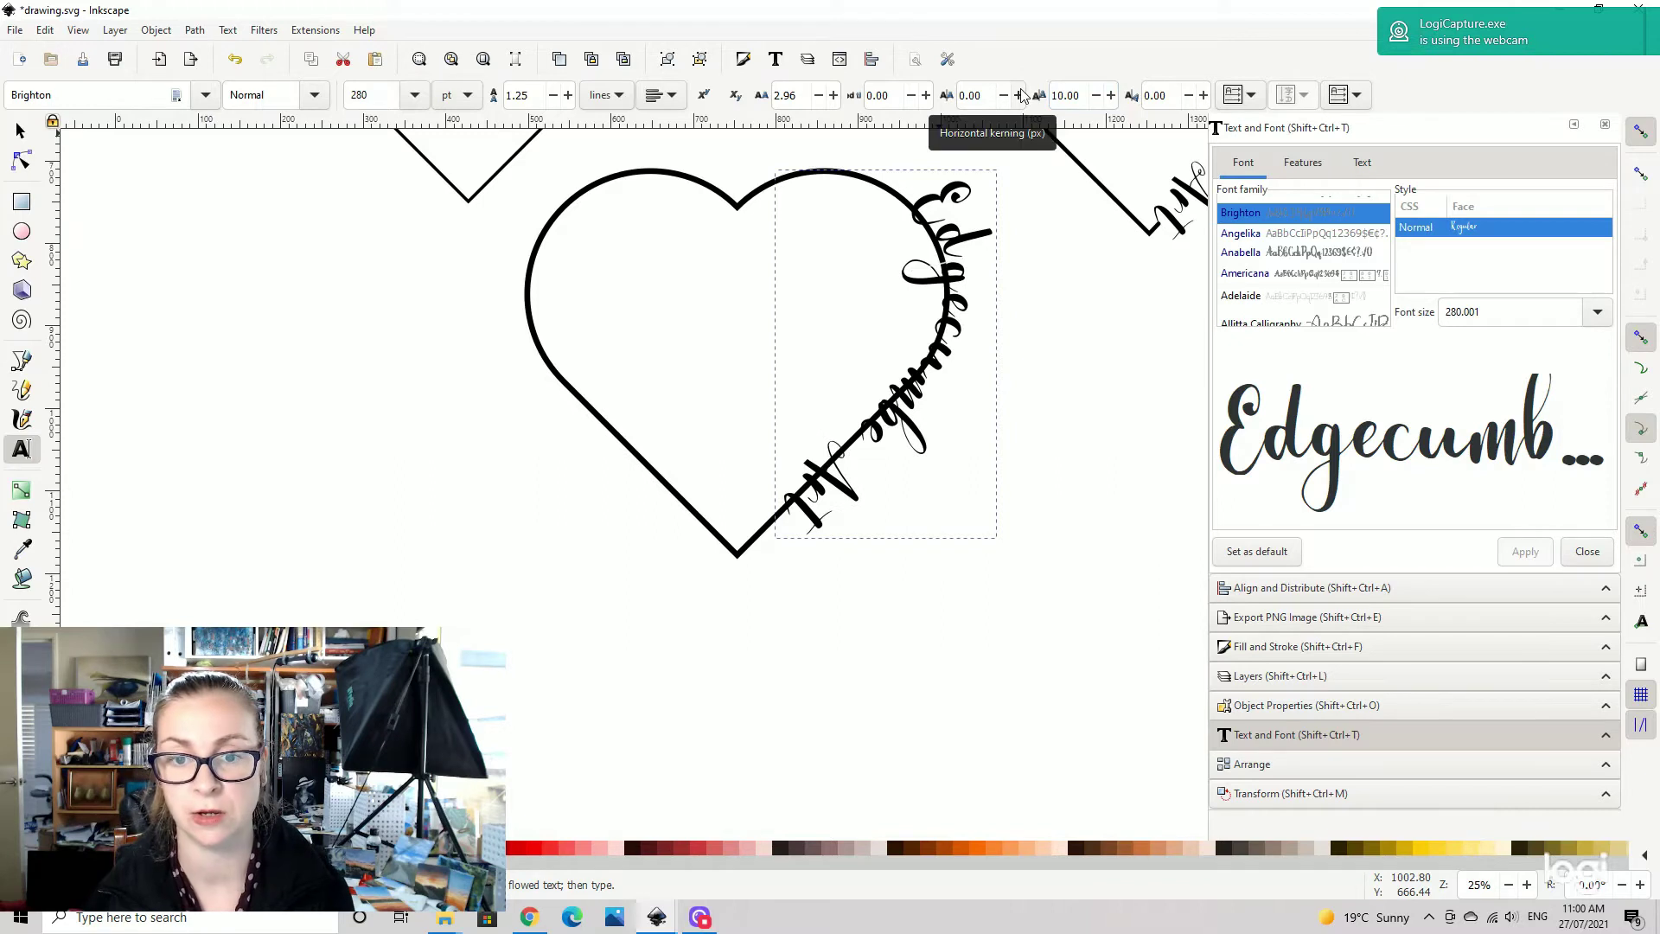
pyautogui.hotkey('ctrl', 'z')
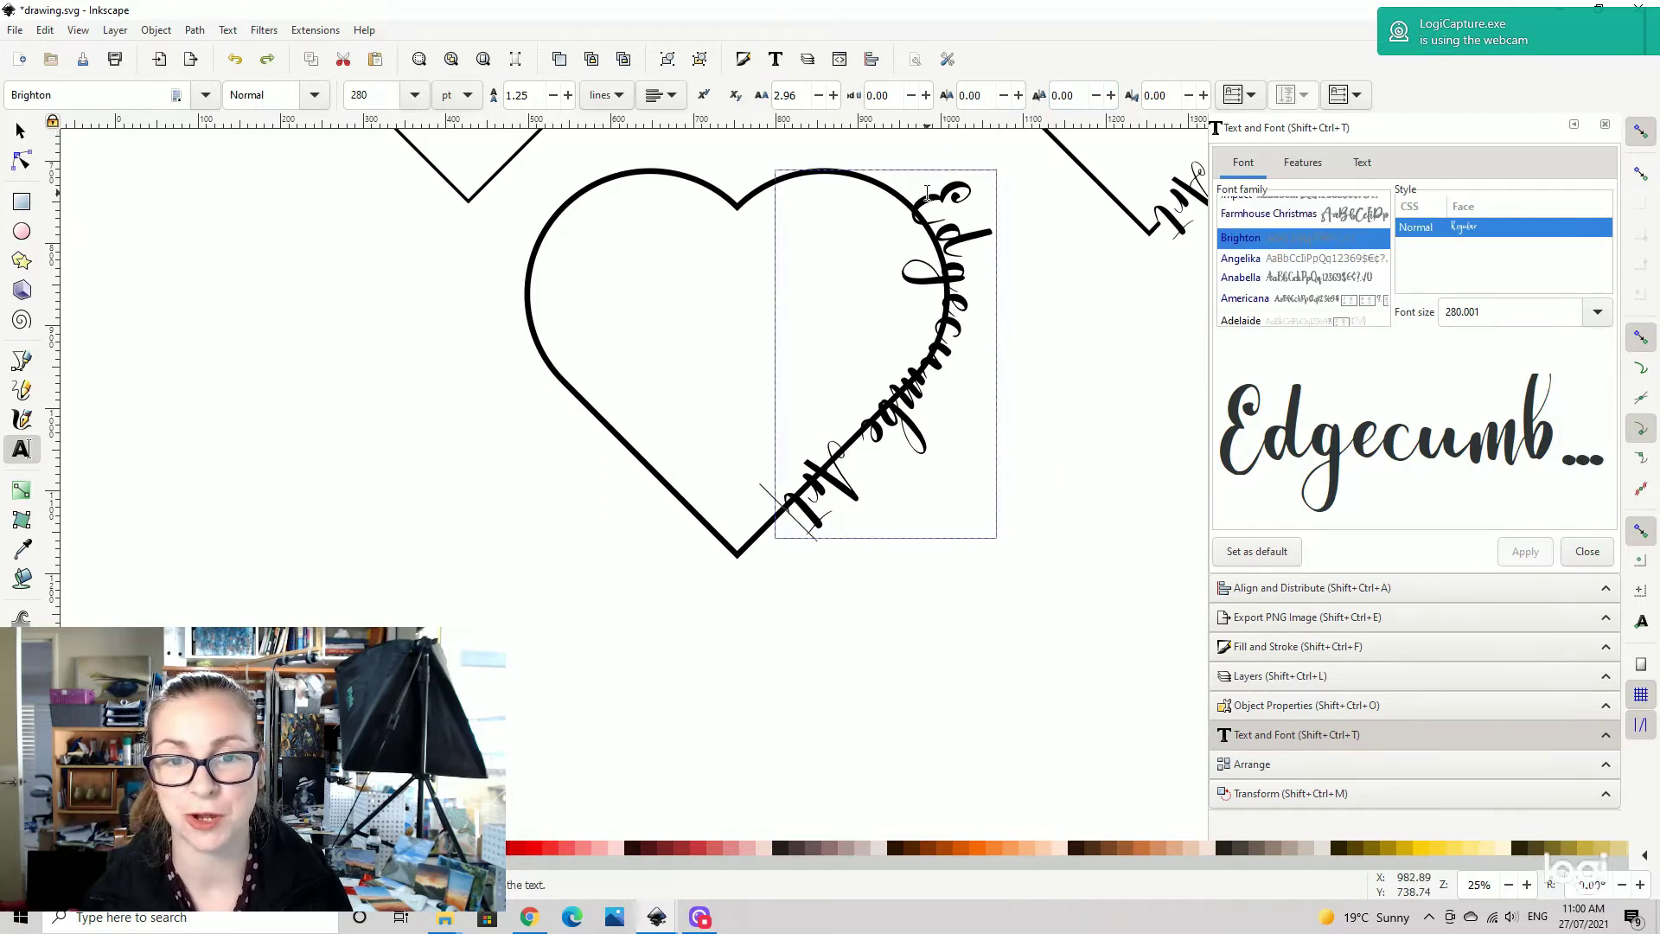
pyautogui.hotkey('ctrl', 'shift', 'Left')
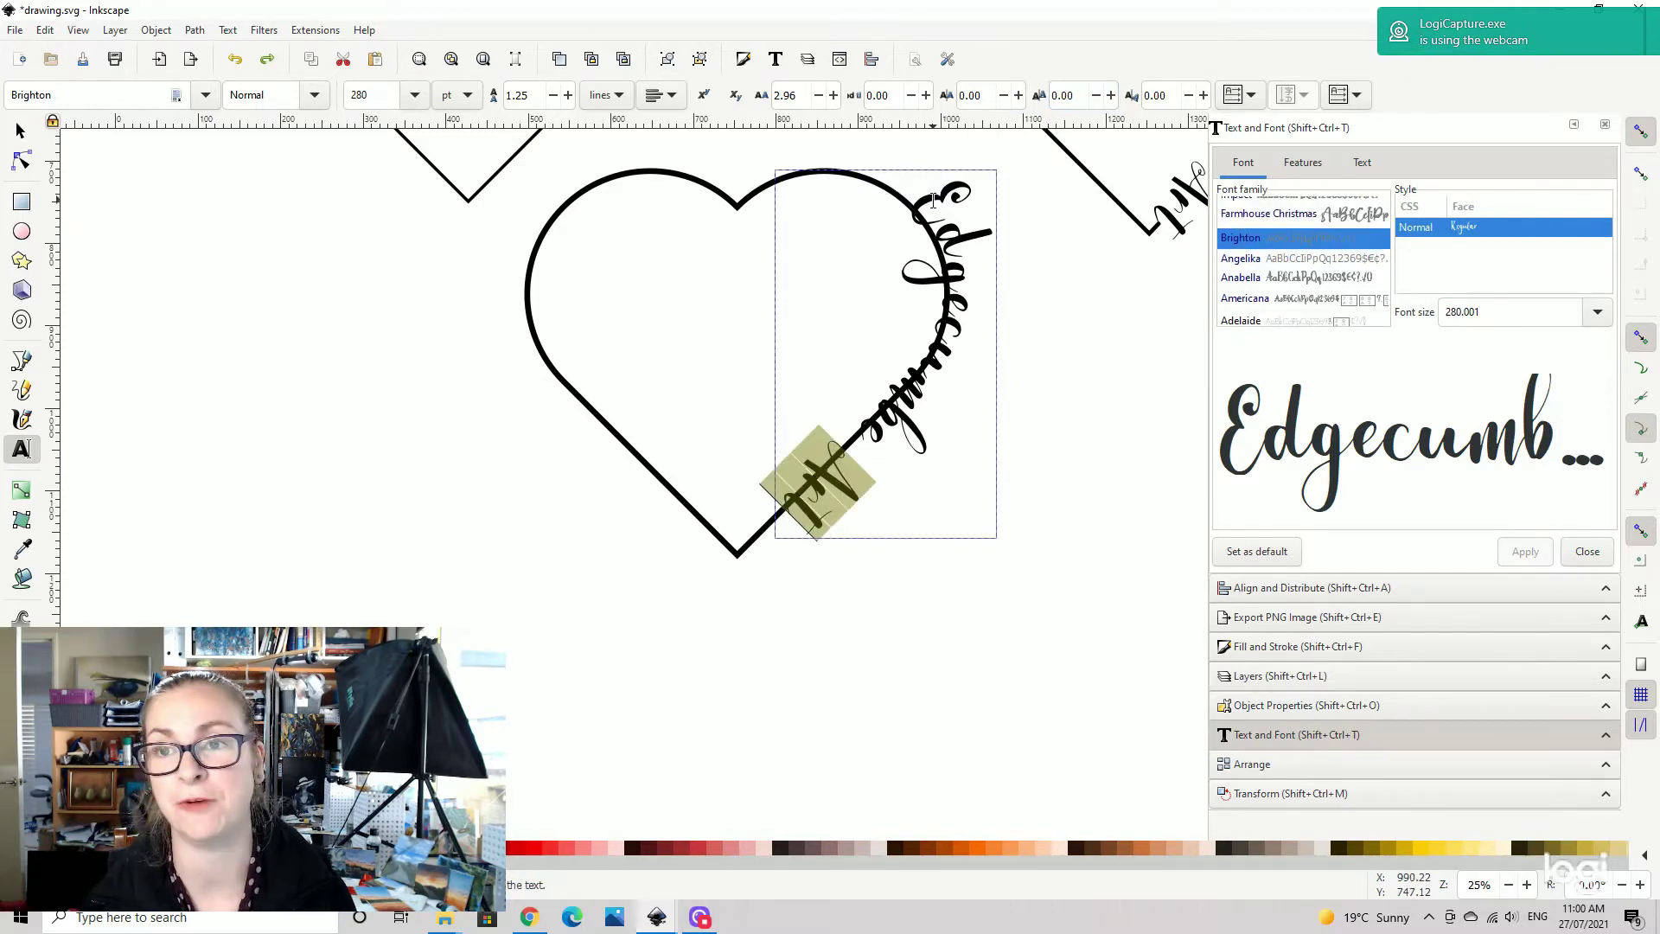
pyautogui.doubleClick(930, 192)
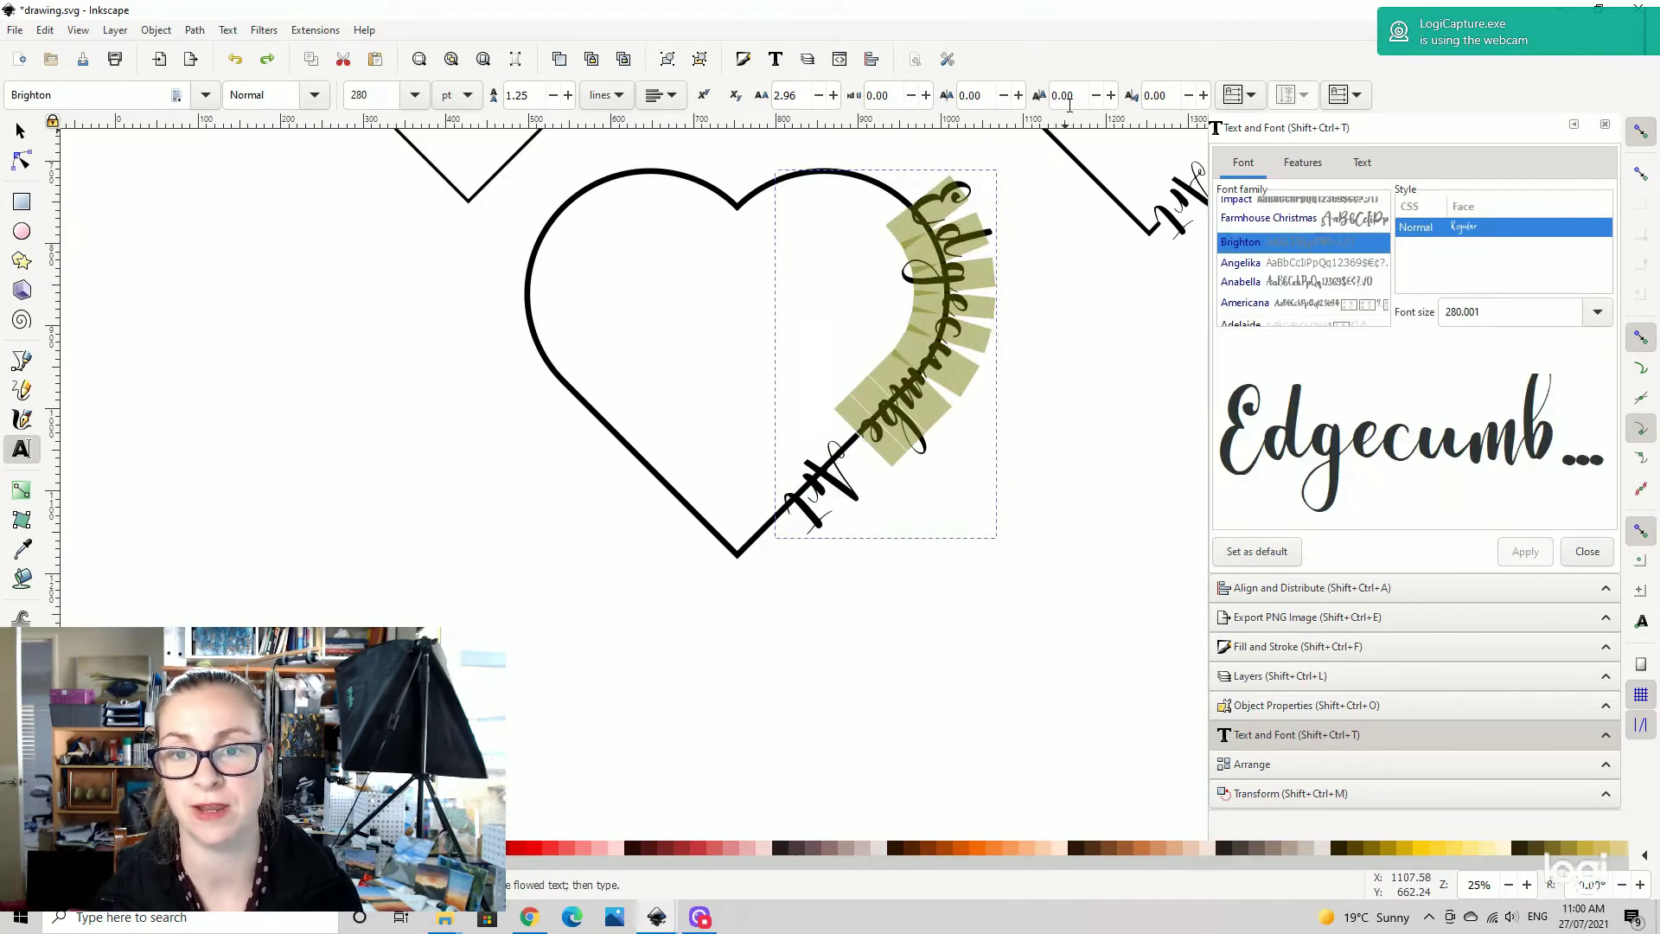
pyautogui.press('Home')
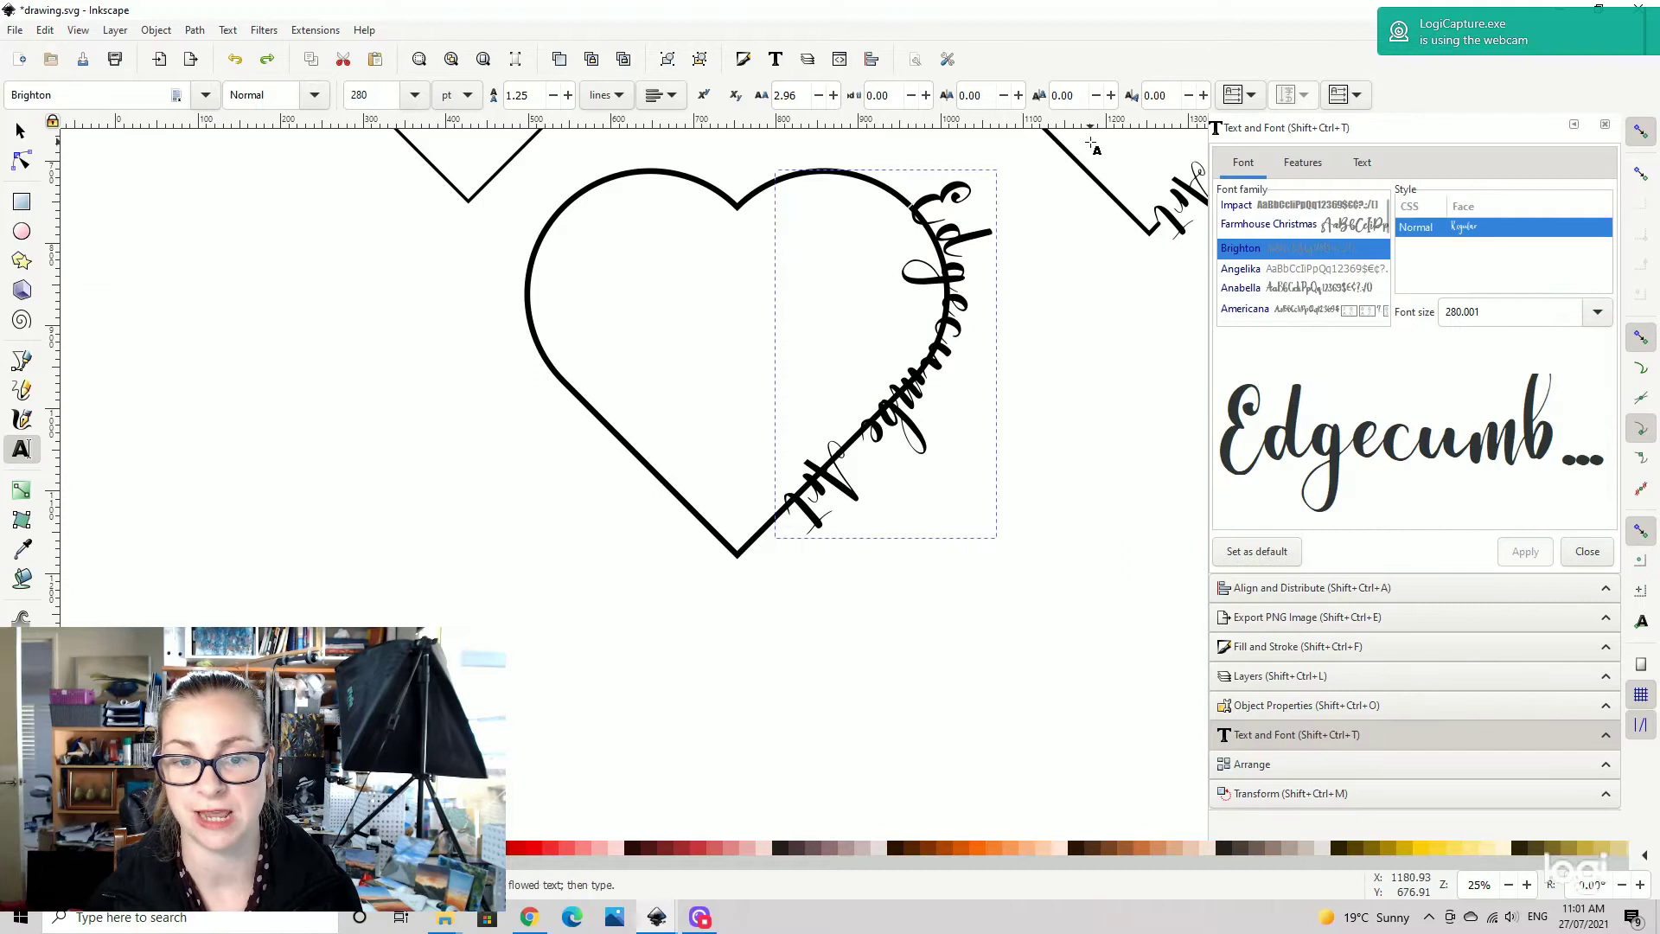
# - Set the text's letter spacing to 15, then settle on 10
pyautogui.click(1068, 96)
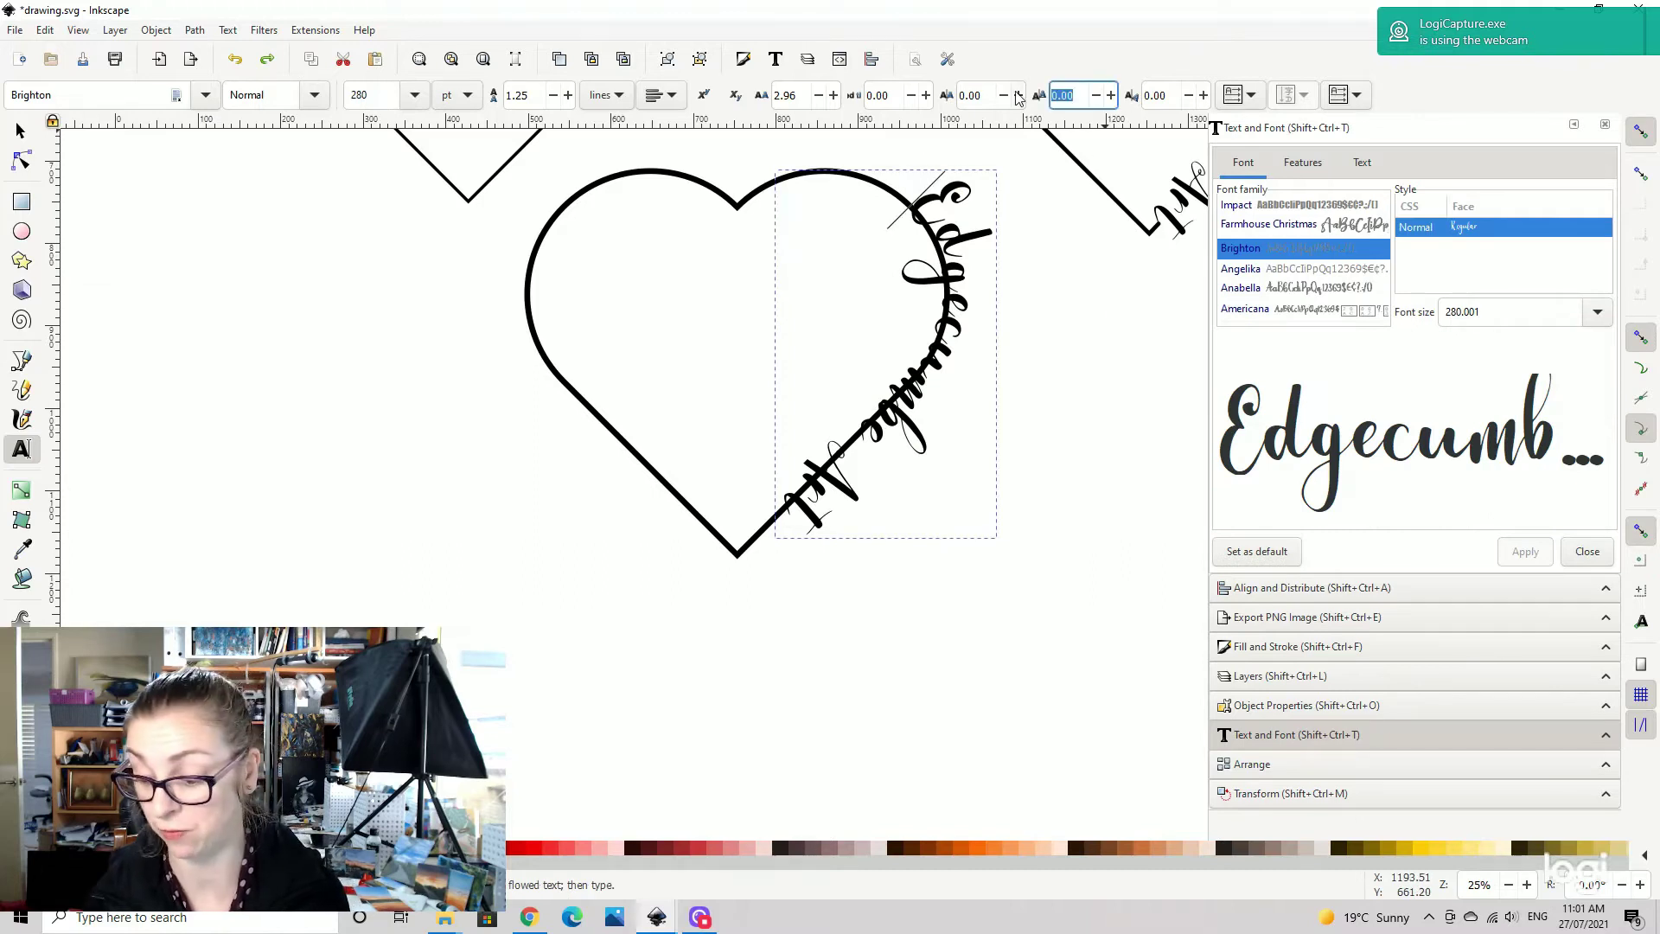
pyautogui.write('1')
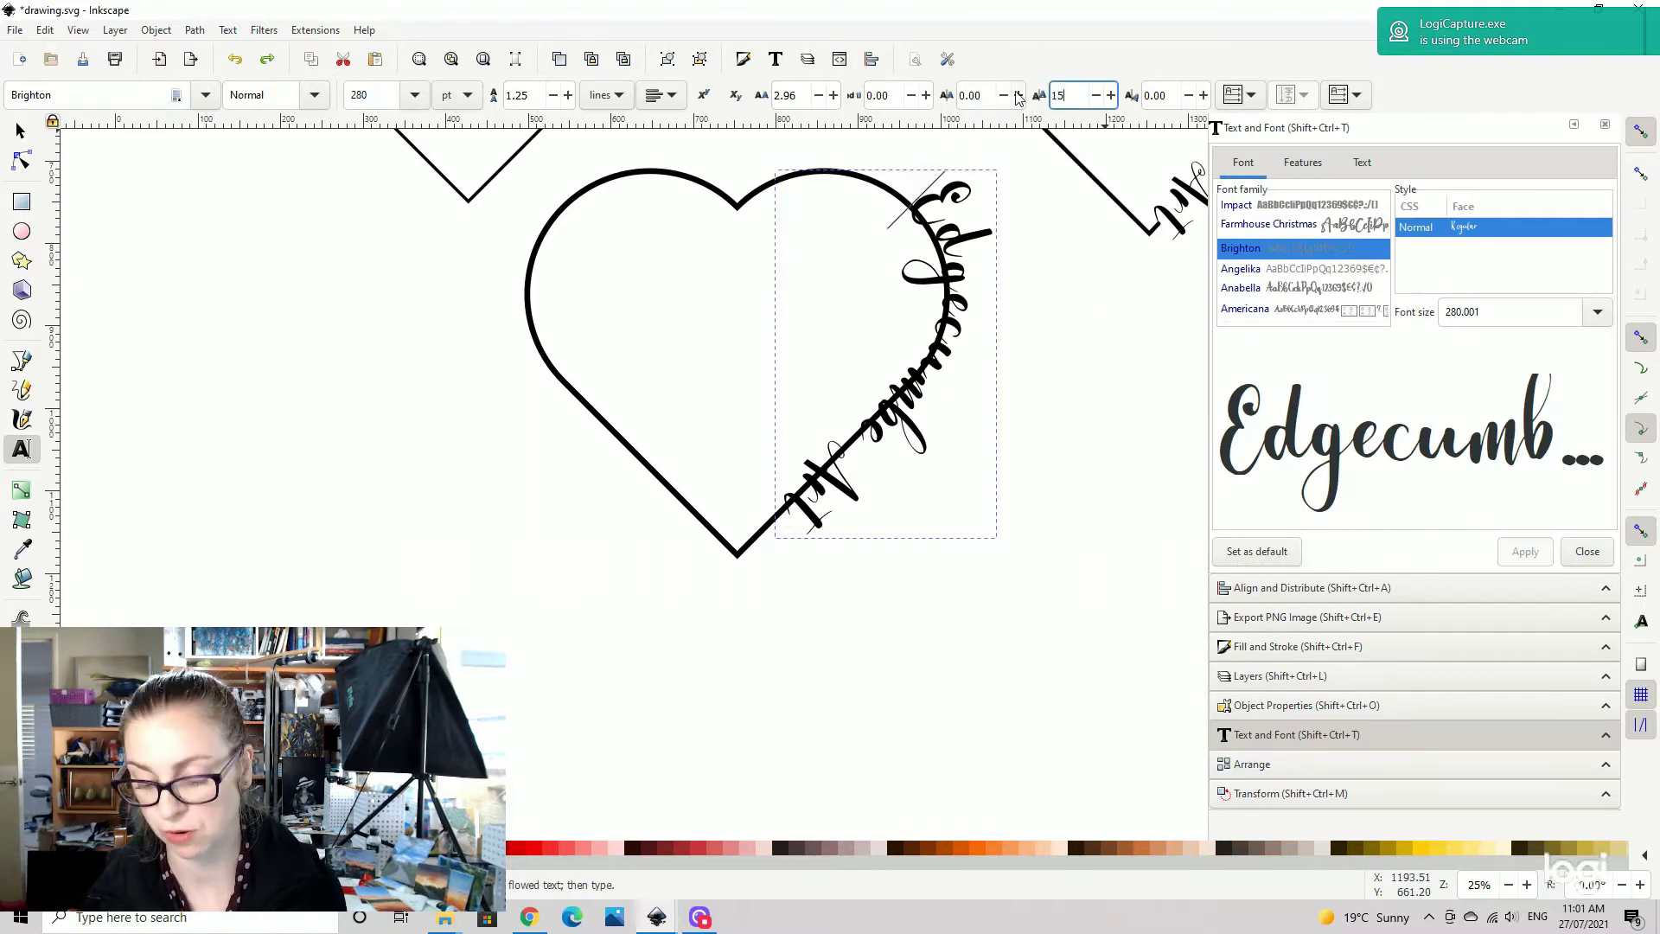
pyautogui.write('5')
pyautogui.press('Return')
pyautogui.click(1059, 95)
pyautogui.write('10')
pyautogui.press('Return')
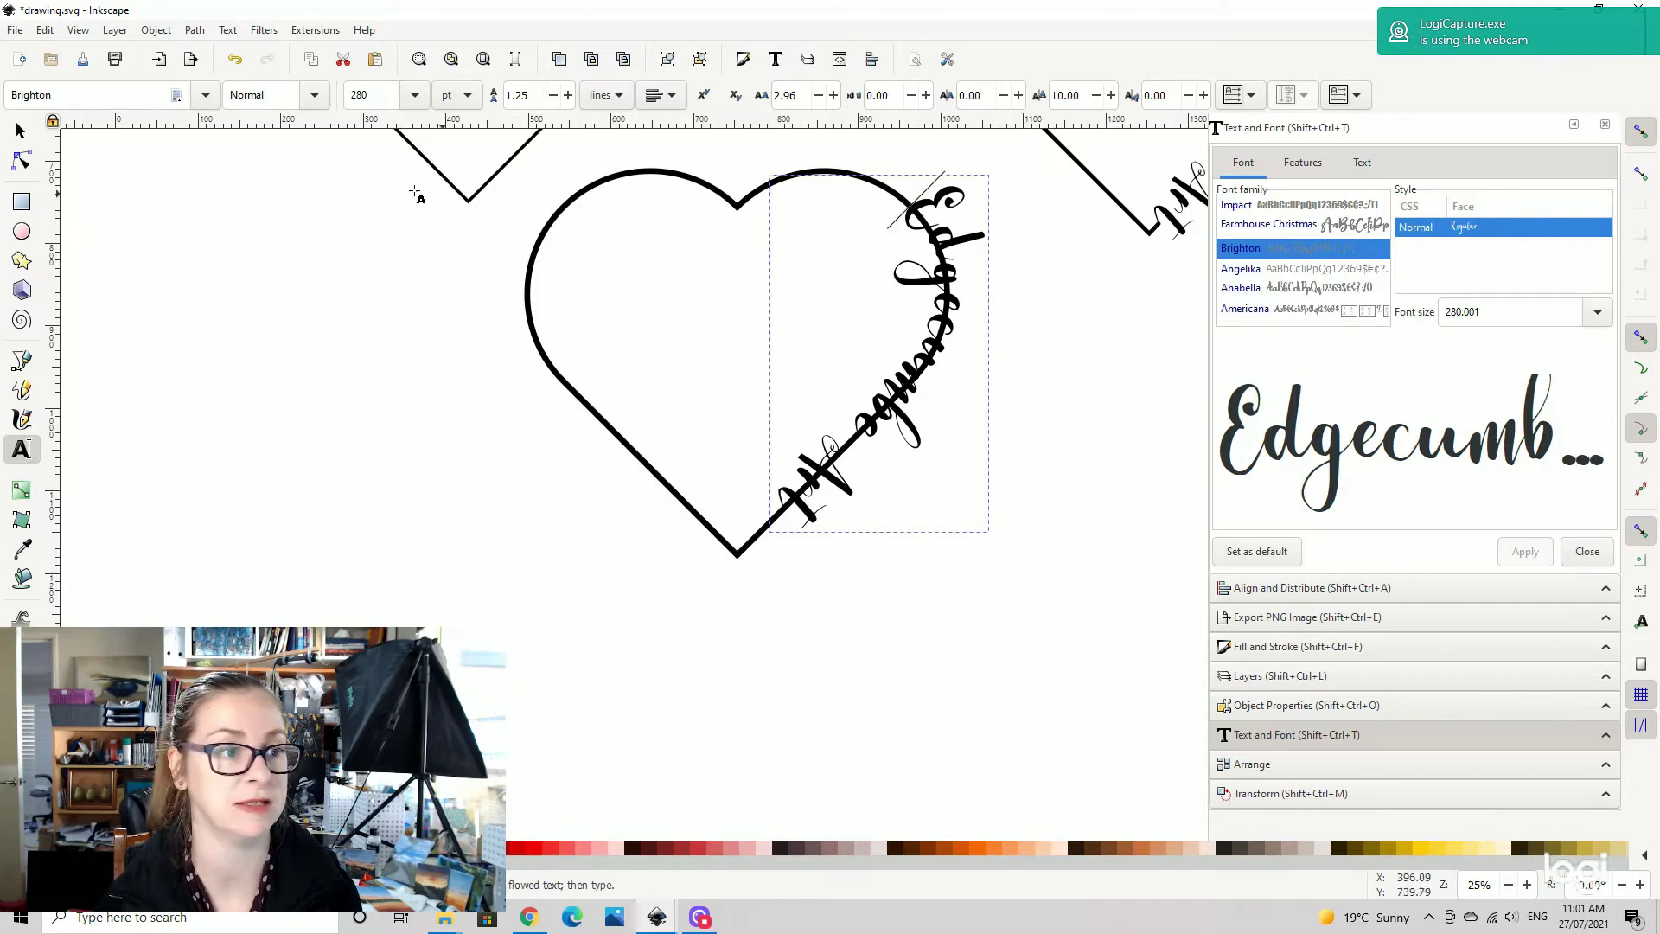
# - Zoom in on the heart and edit its nodes, undoing a trial top-node drag
pyautogui.click(21, 130)
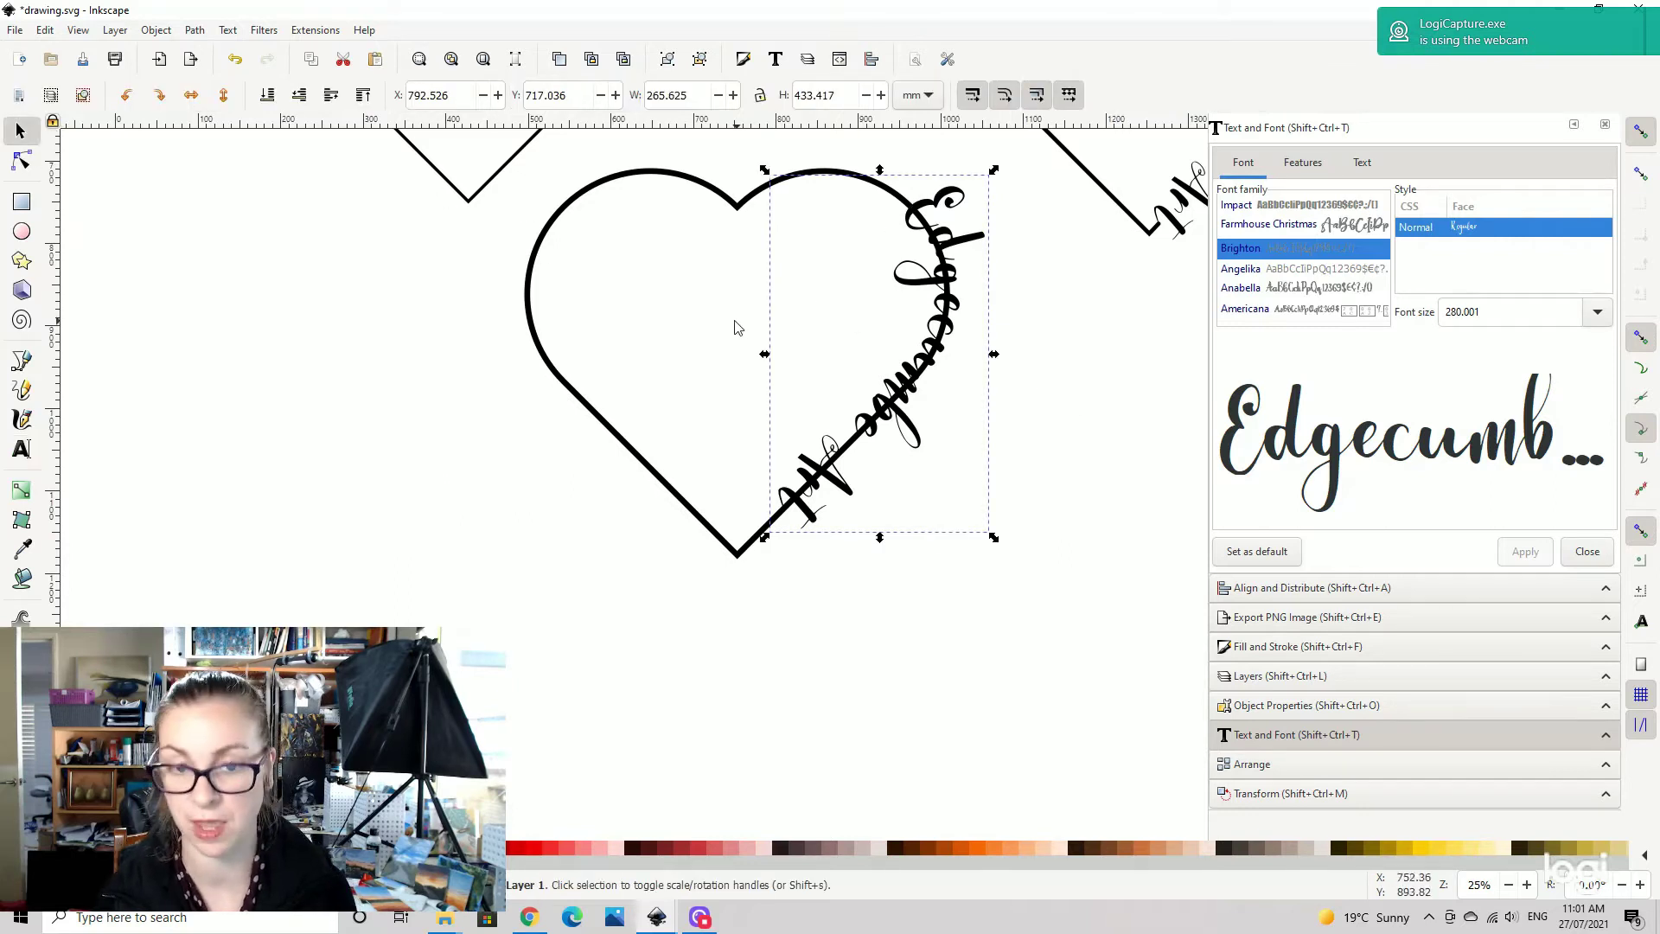
pyautogui.press('+')
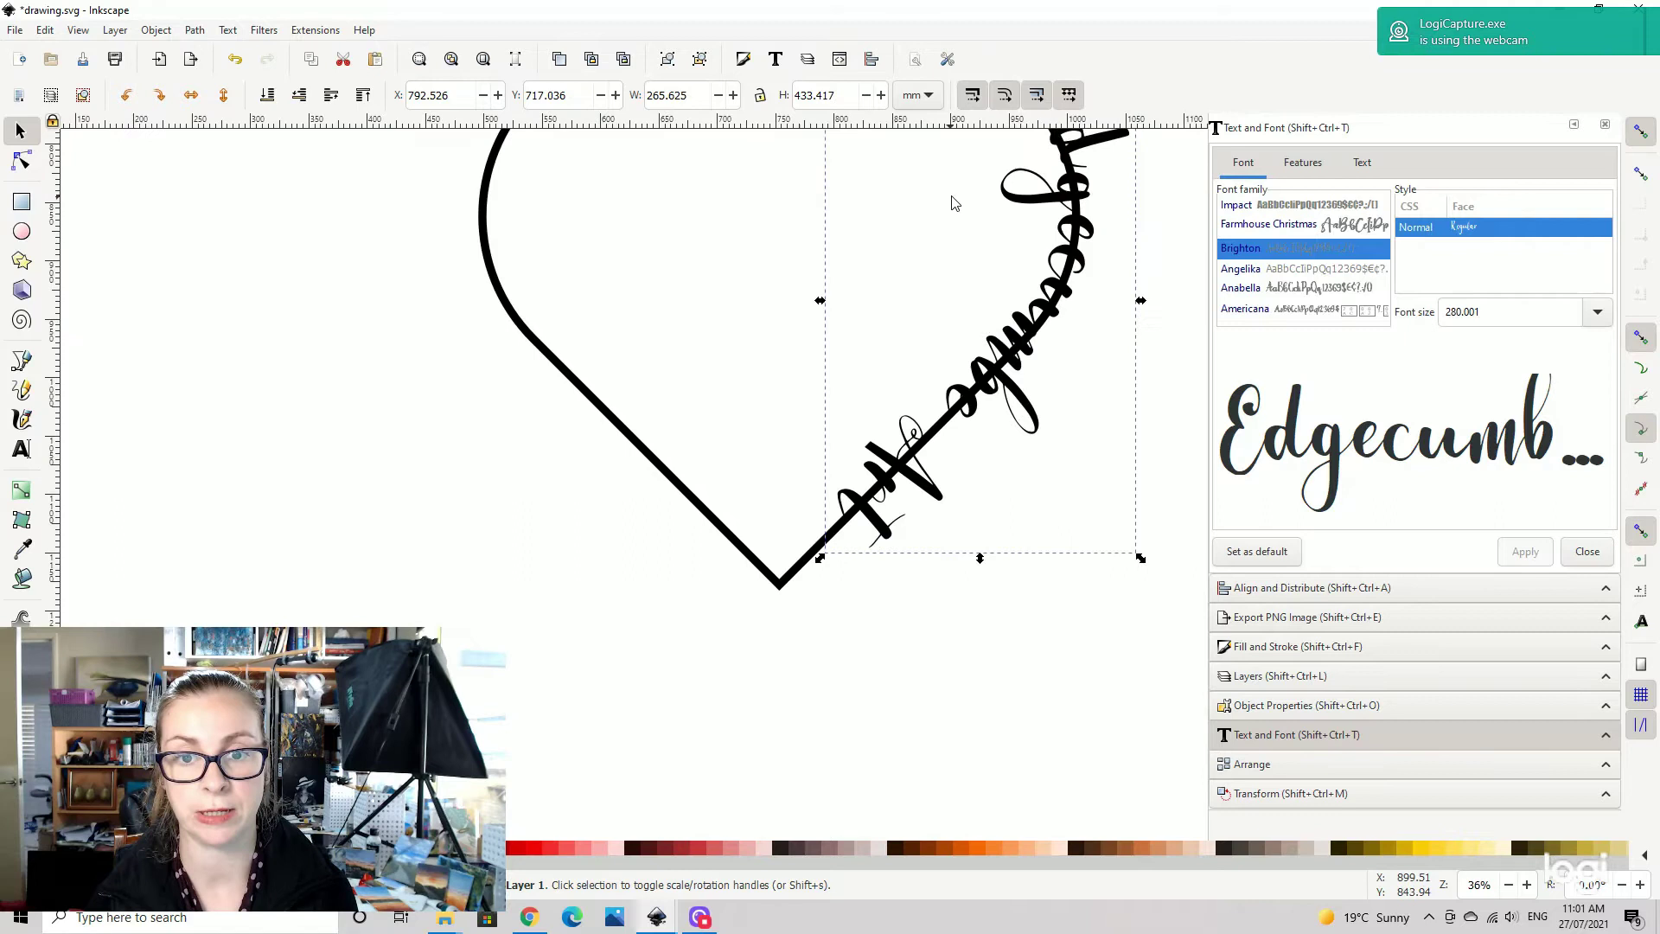
pyautogui.scroll(8, 865, 329)
pyautogui.hscroll(5, 801, 427)
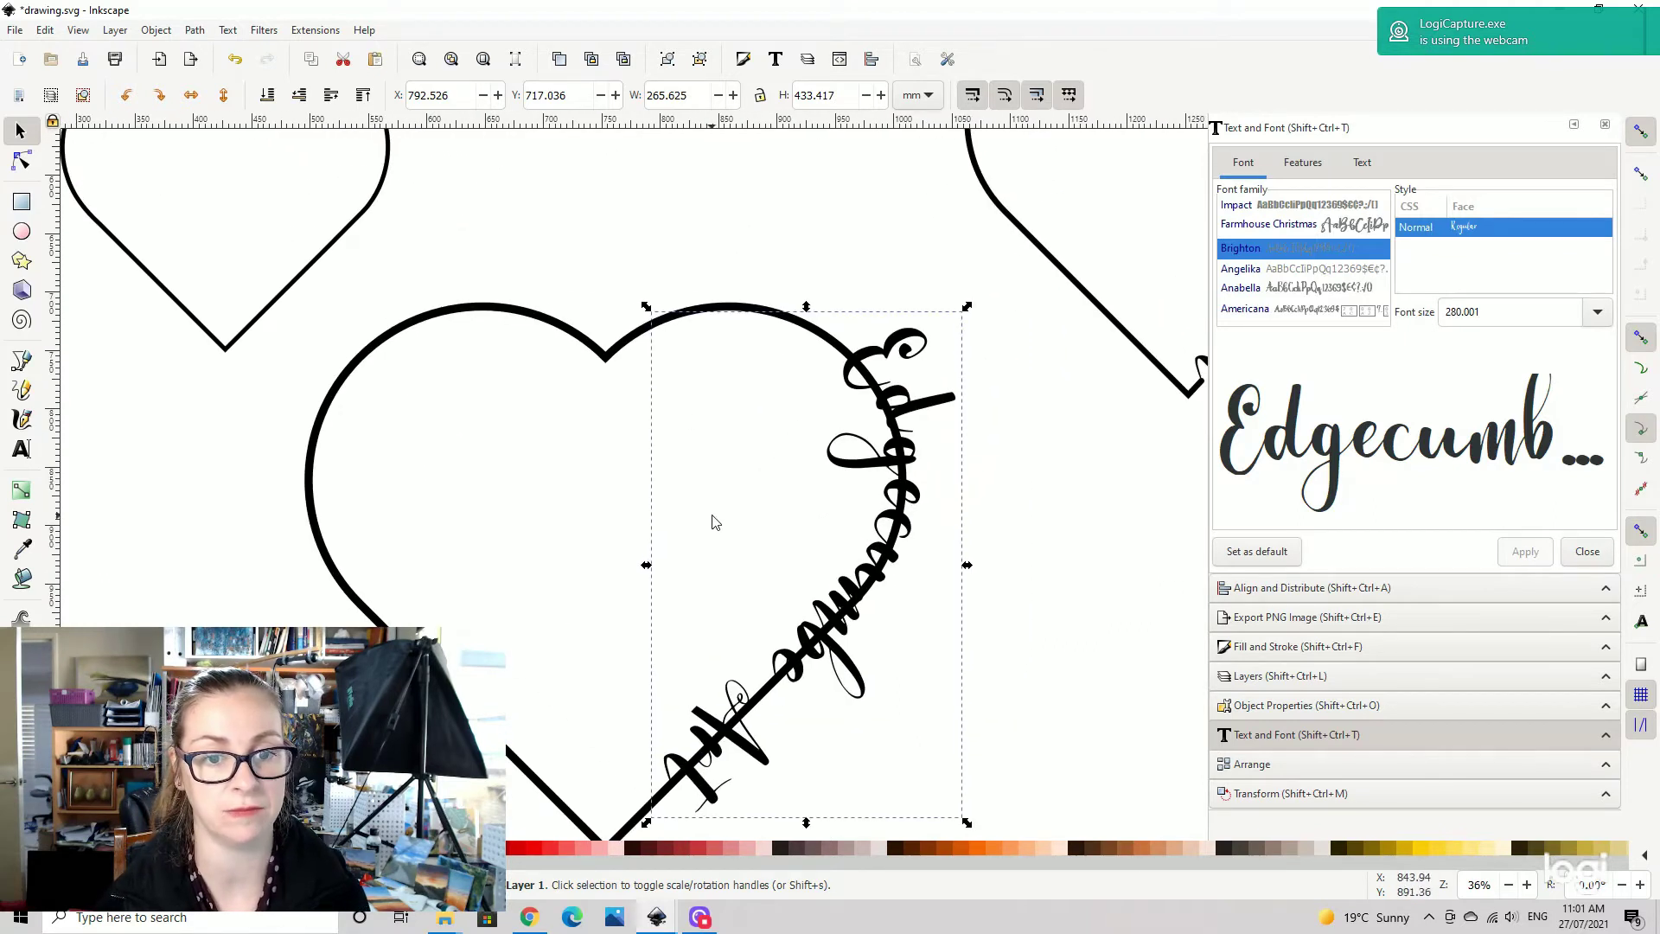
pyautogui.click(652, 344)
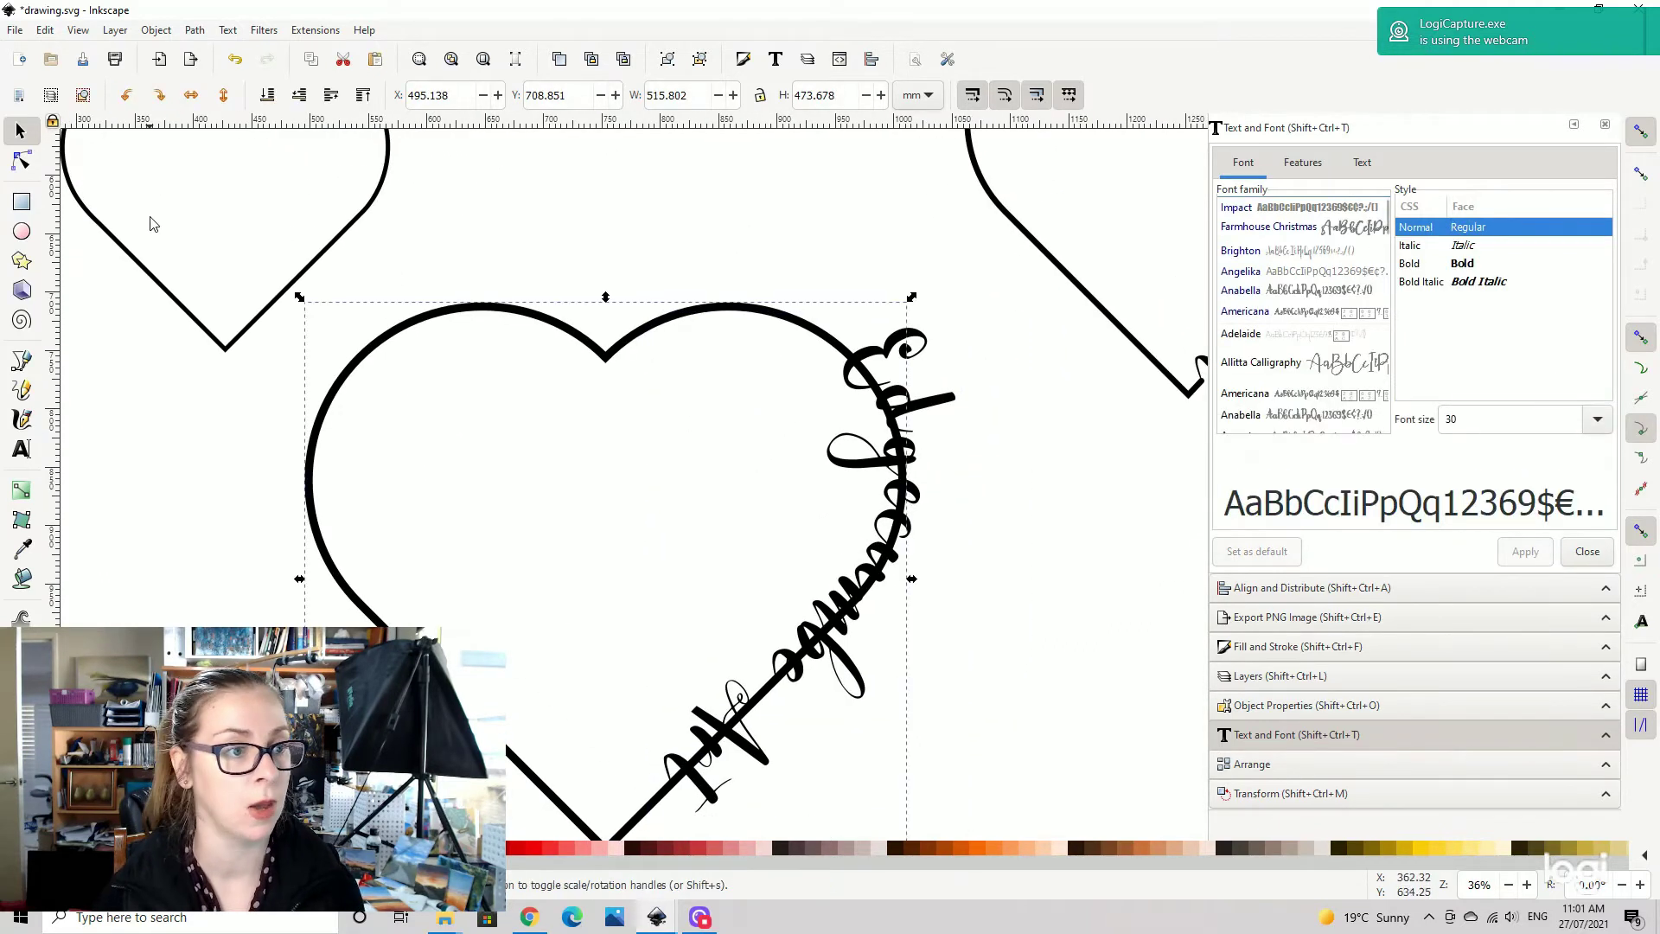
pyautogui.click(20, 162)
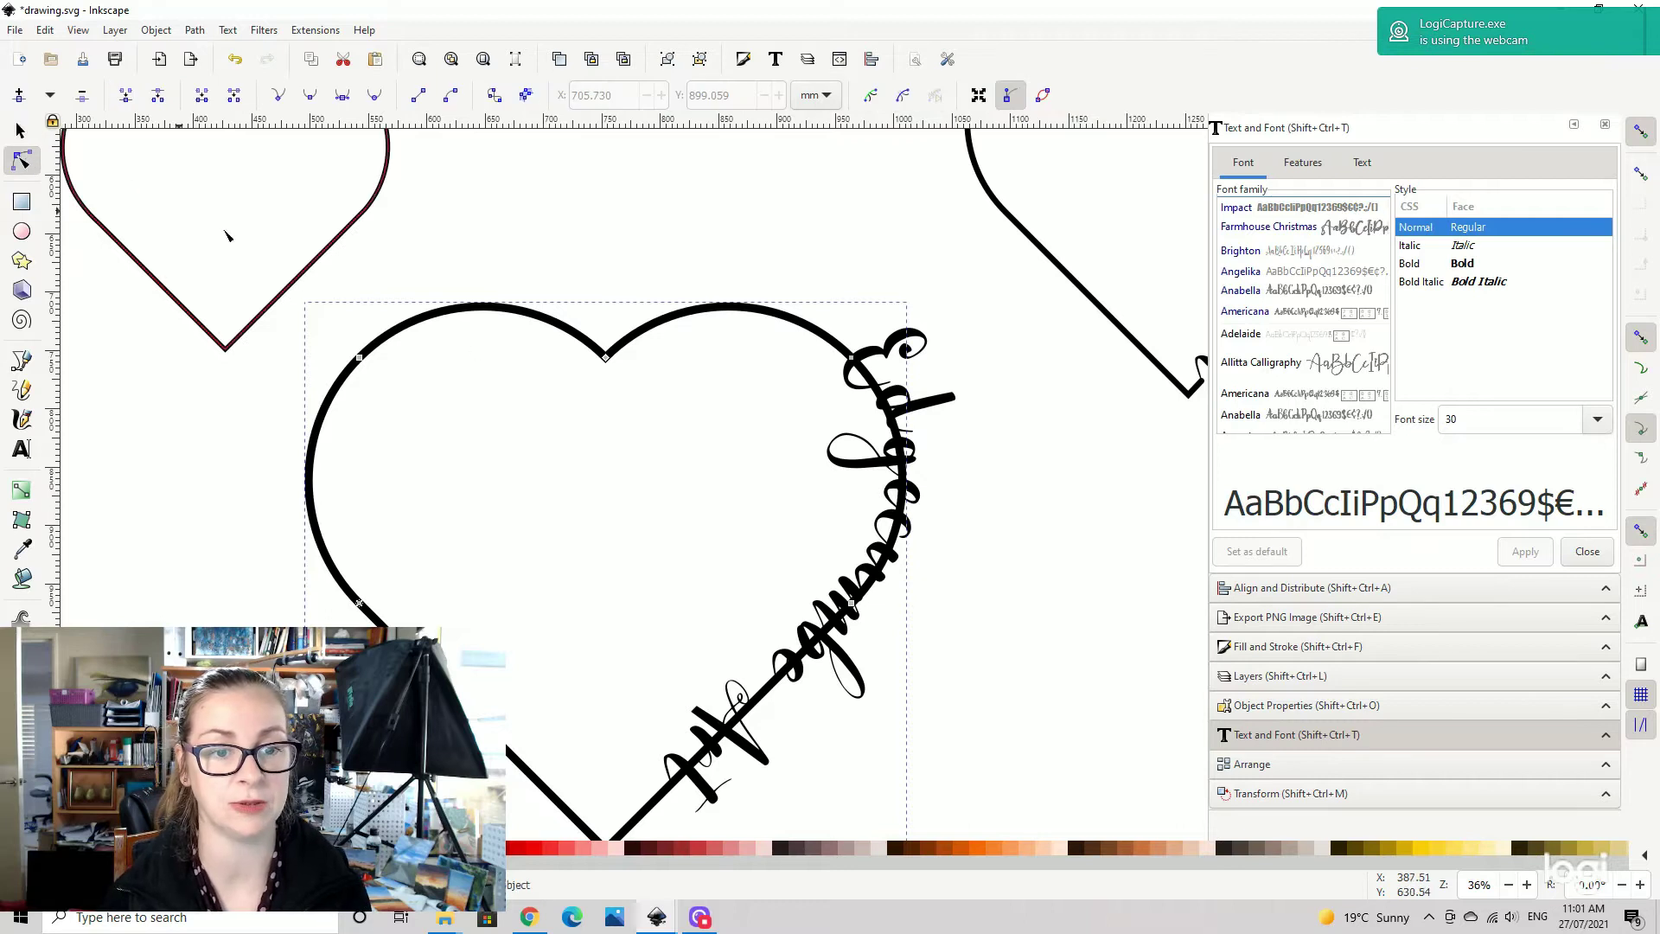
pyautogui.moveTo(608, 360); pyautogui.dragTo(621, 421)
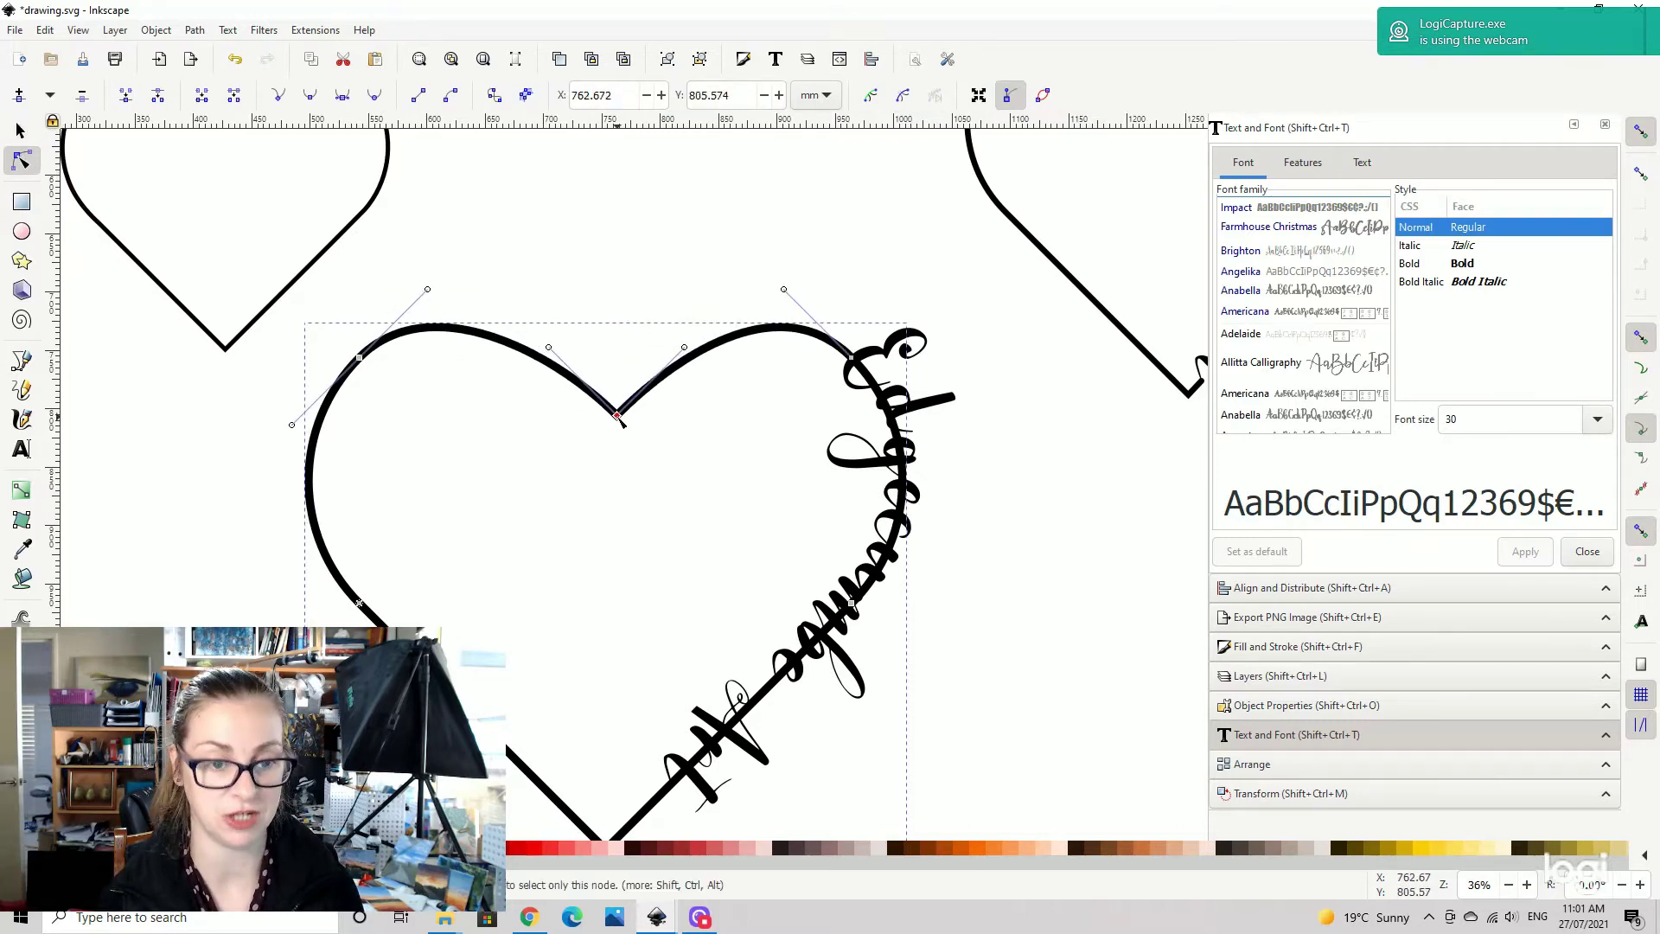
pyautogui.hotkey('ctrl', 'z')
pyautogui.click(610, 430)
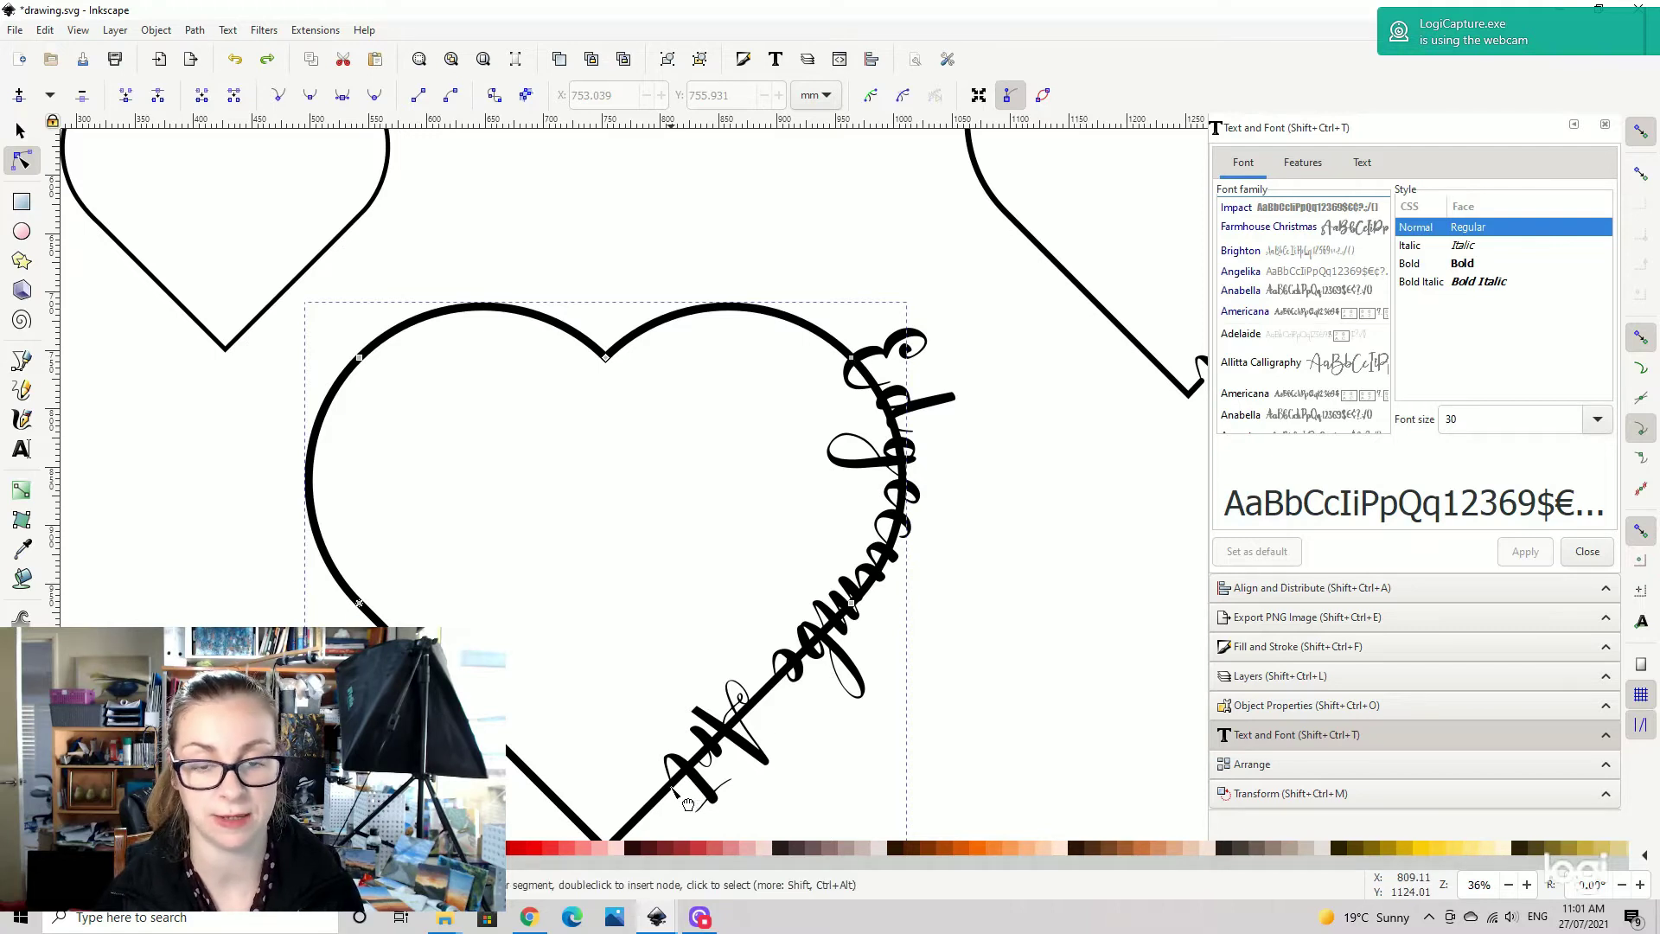
# - Break the heart outline at the node where the script text begins
pyautogui.moveTo(832, 414); pyautogui.dragTo(736, 376)
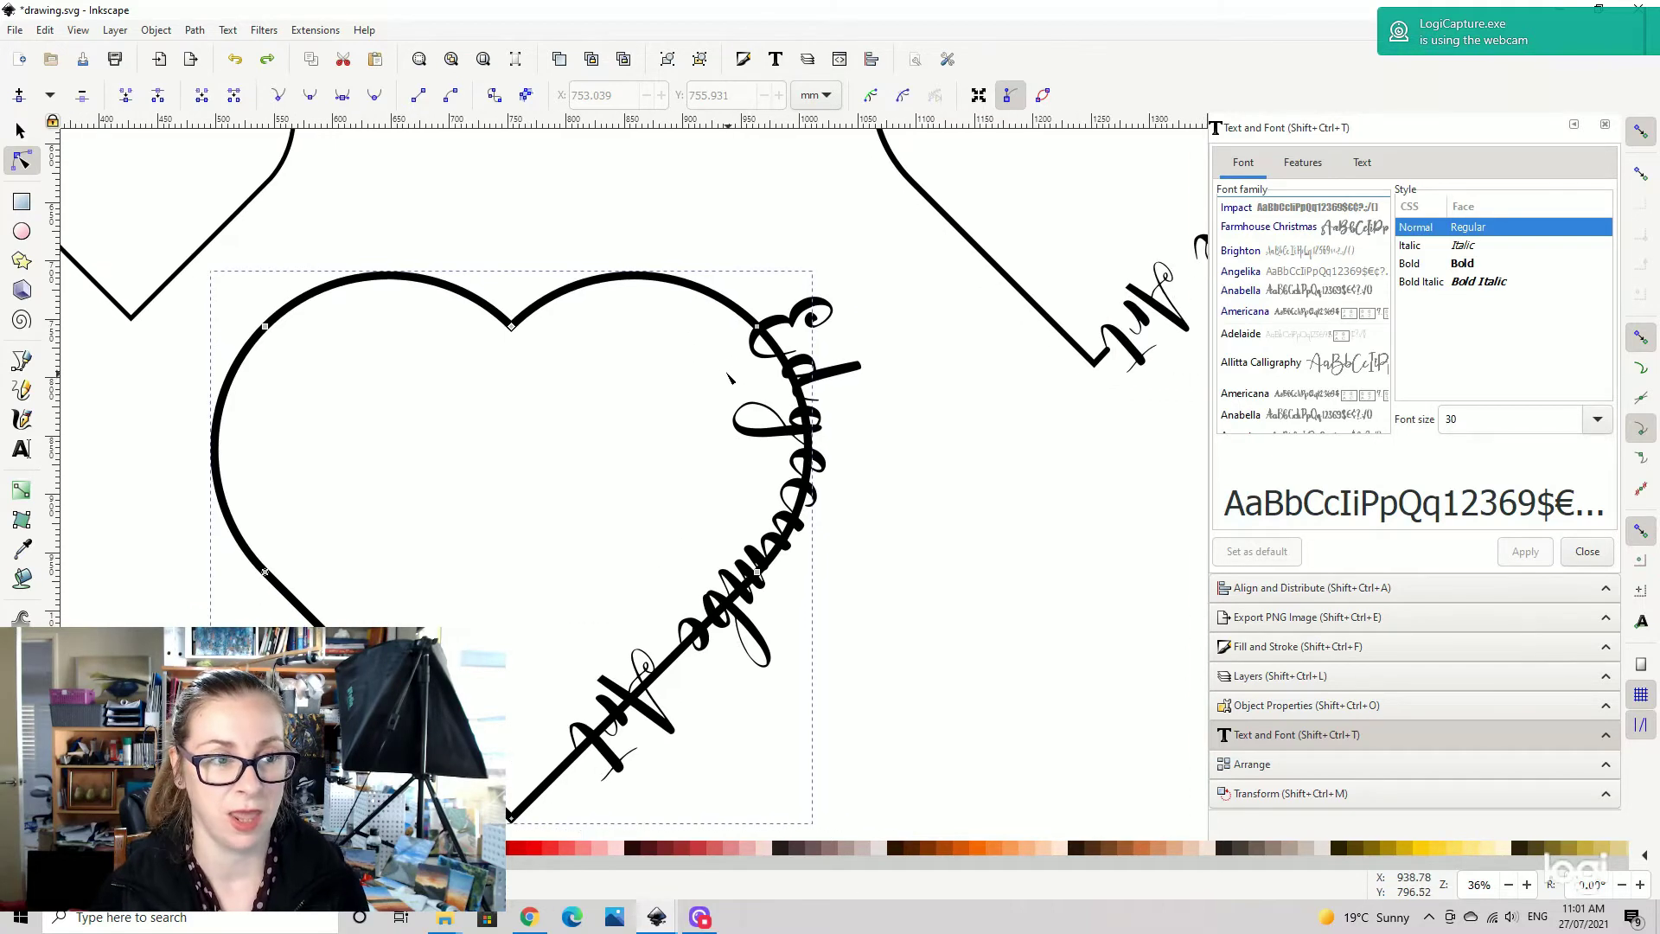
pyautogui.scroll(1, 718, 360)
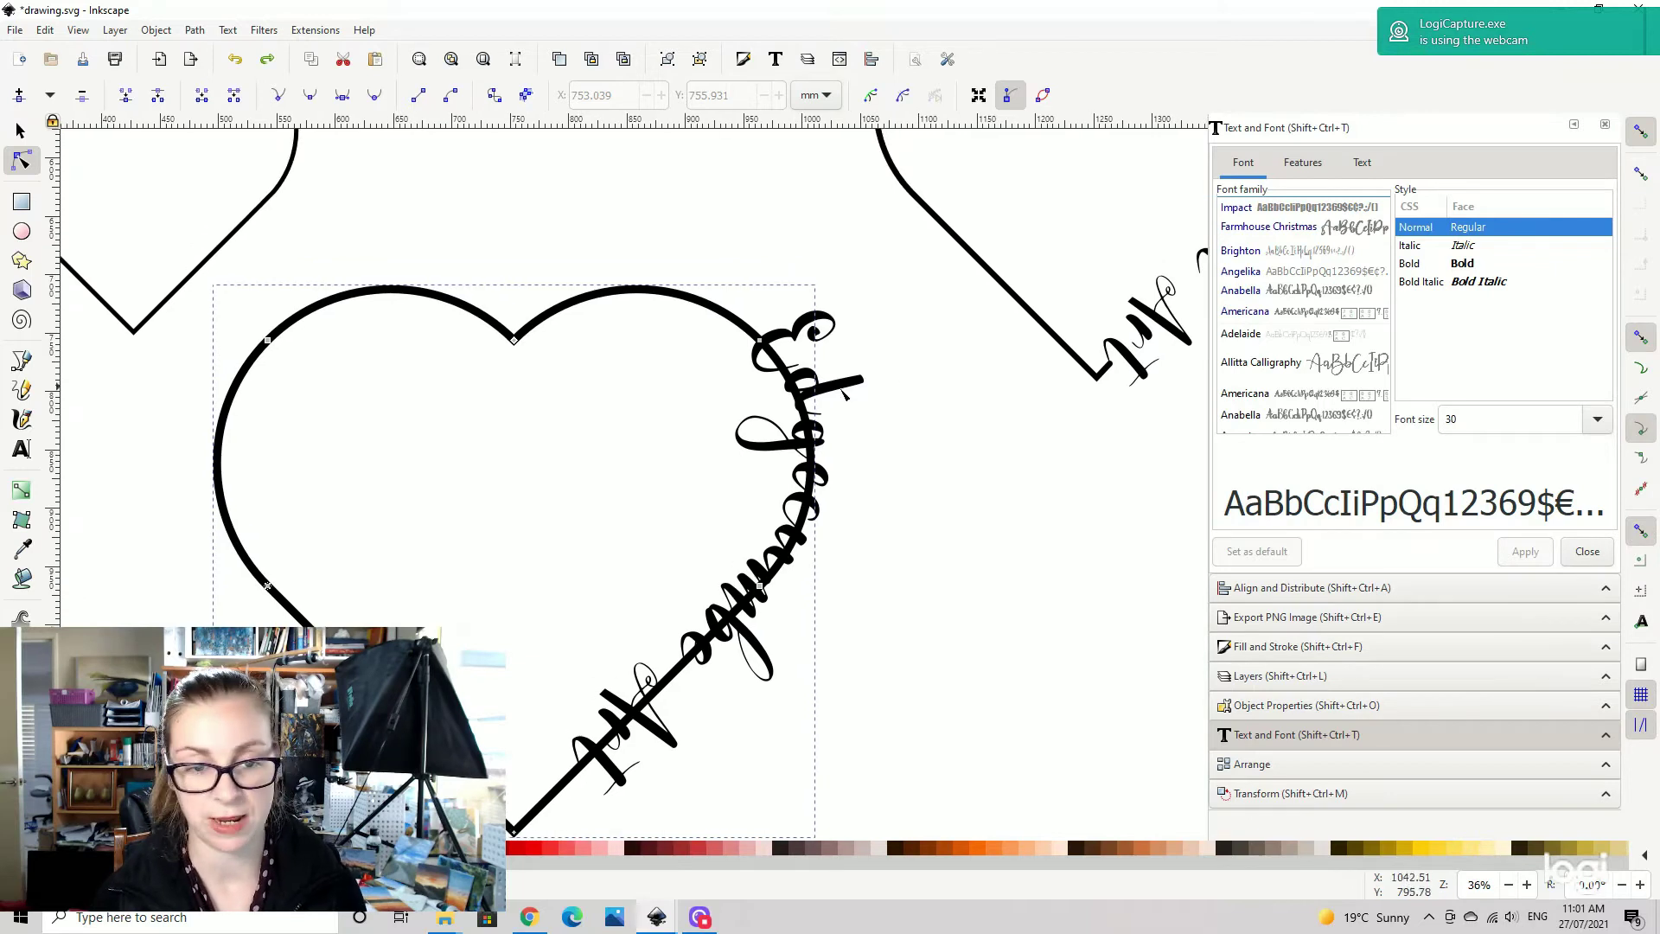
pyautogui.press('+')
pyautogui.press('+')
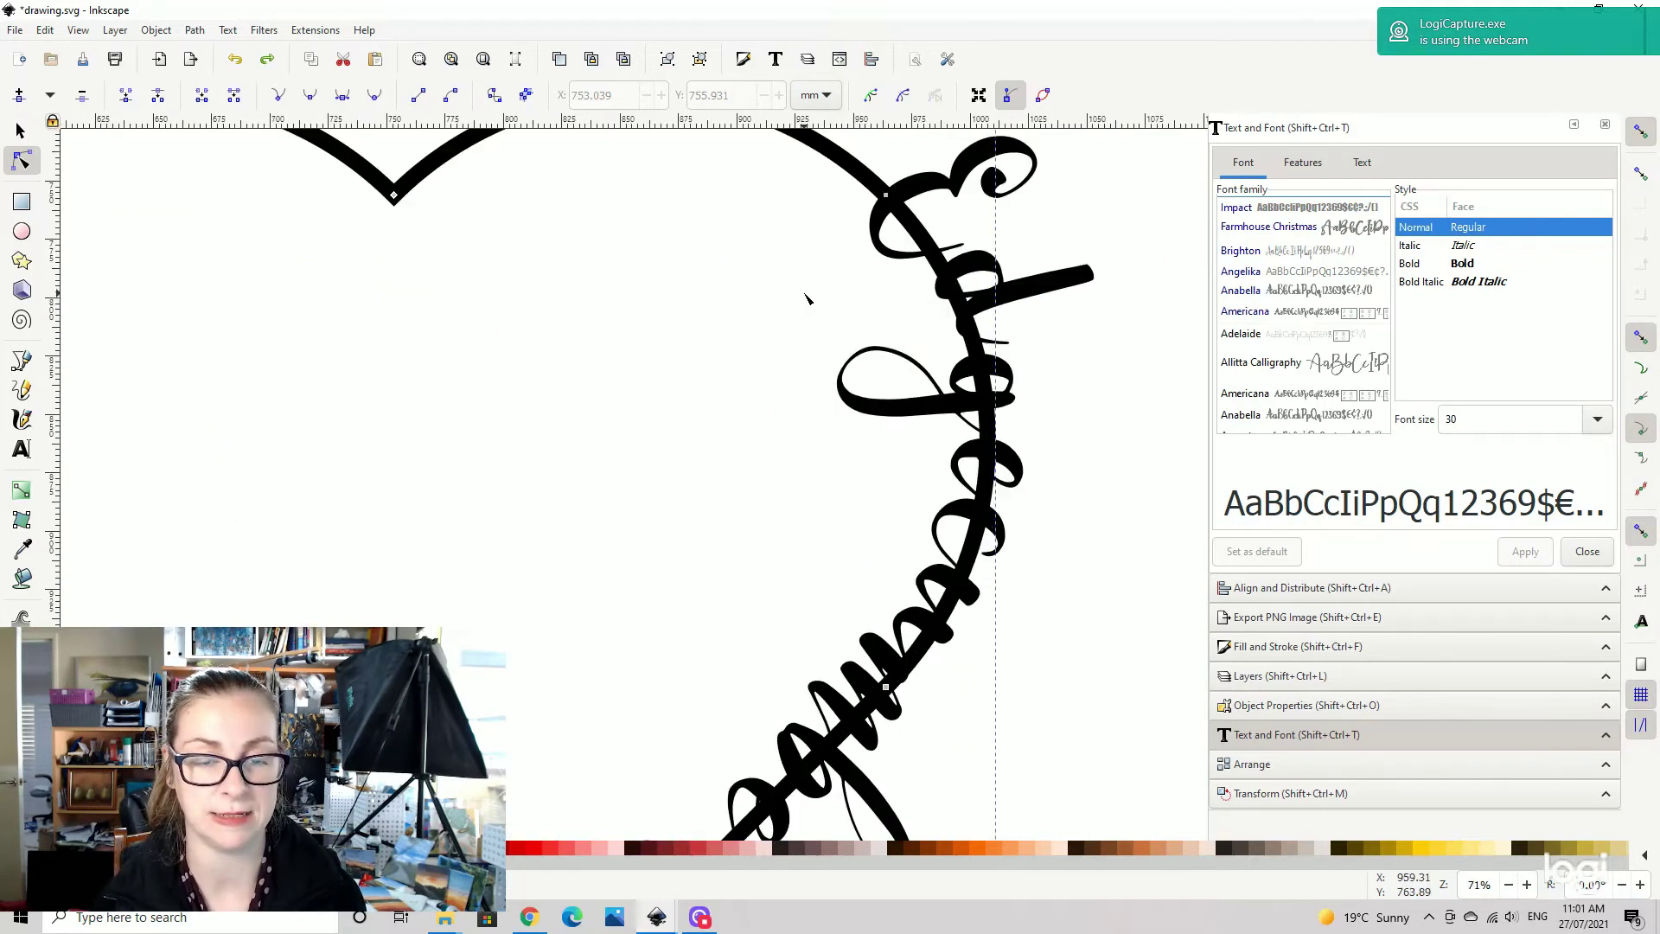
pyautogui.moveTo(830, 294); pyautogui.dragTo(721, 380)
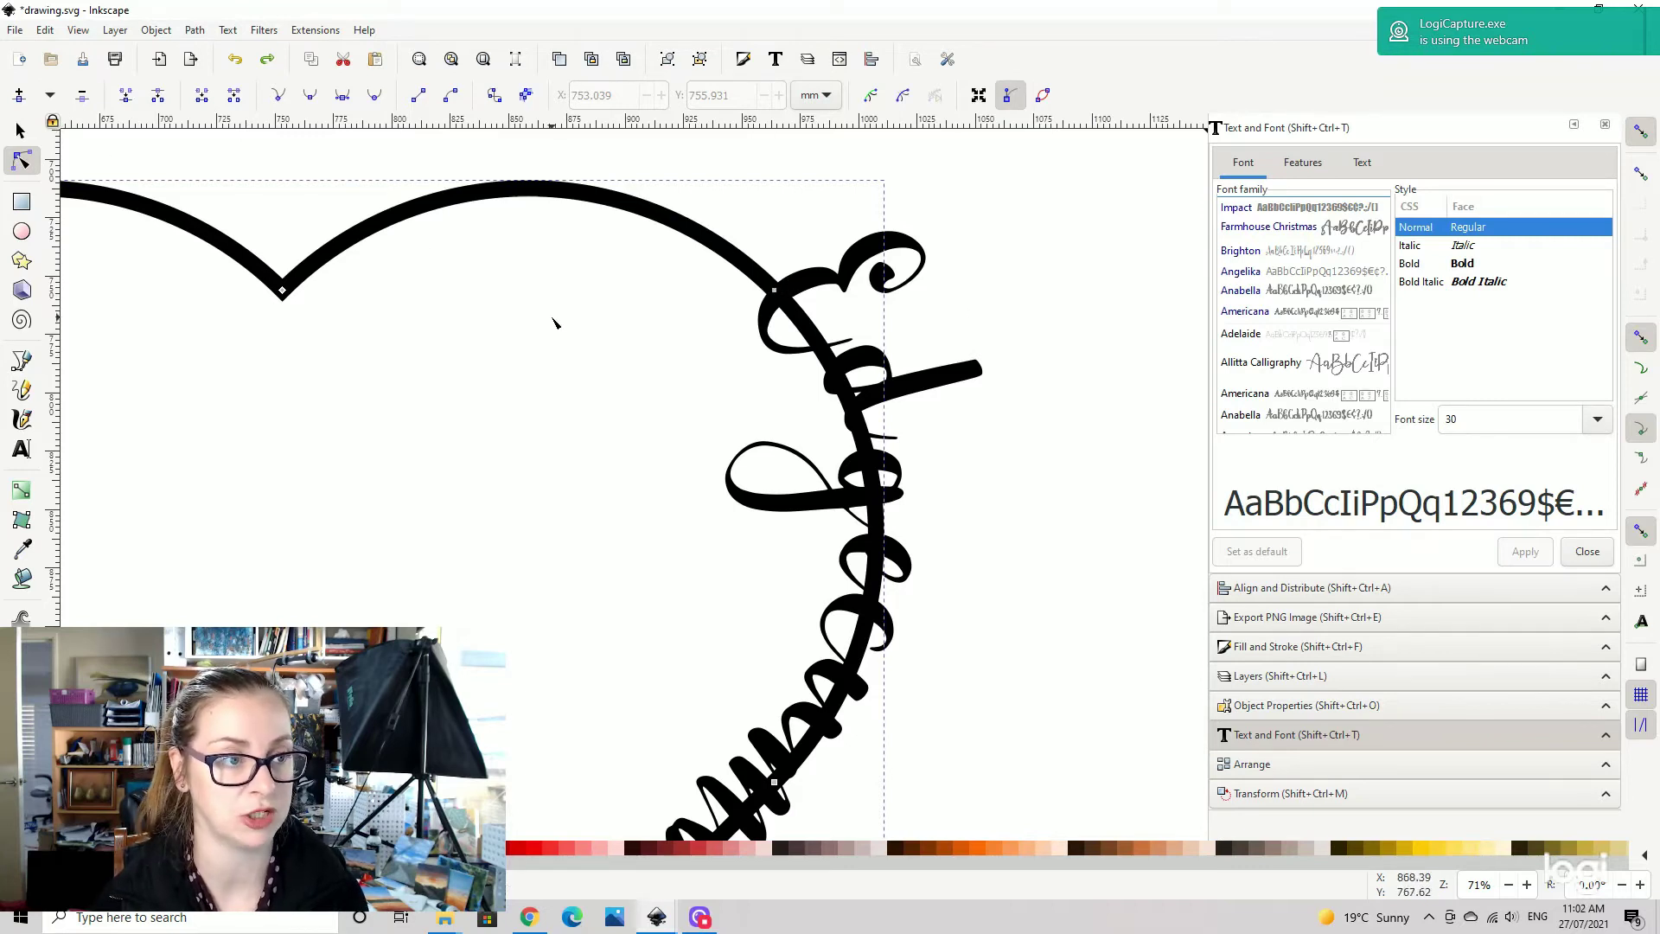
pyautogui.click(758, 275)
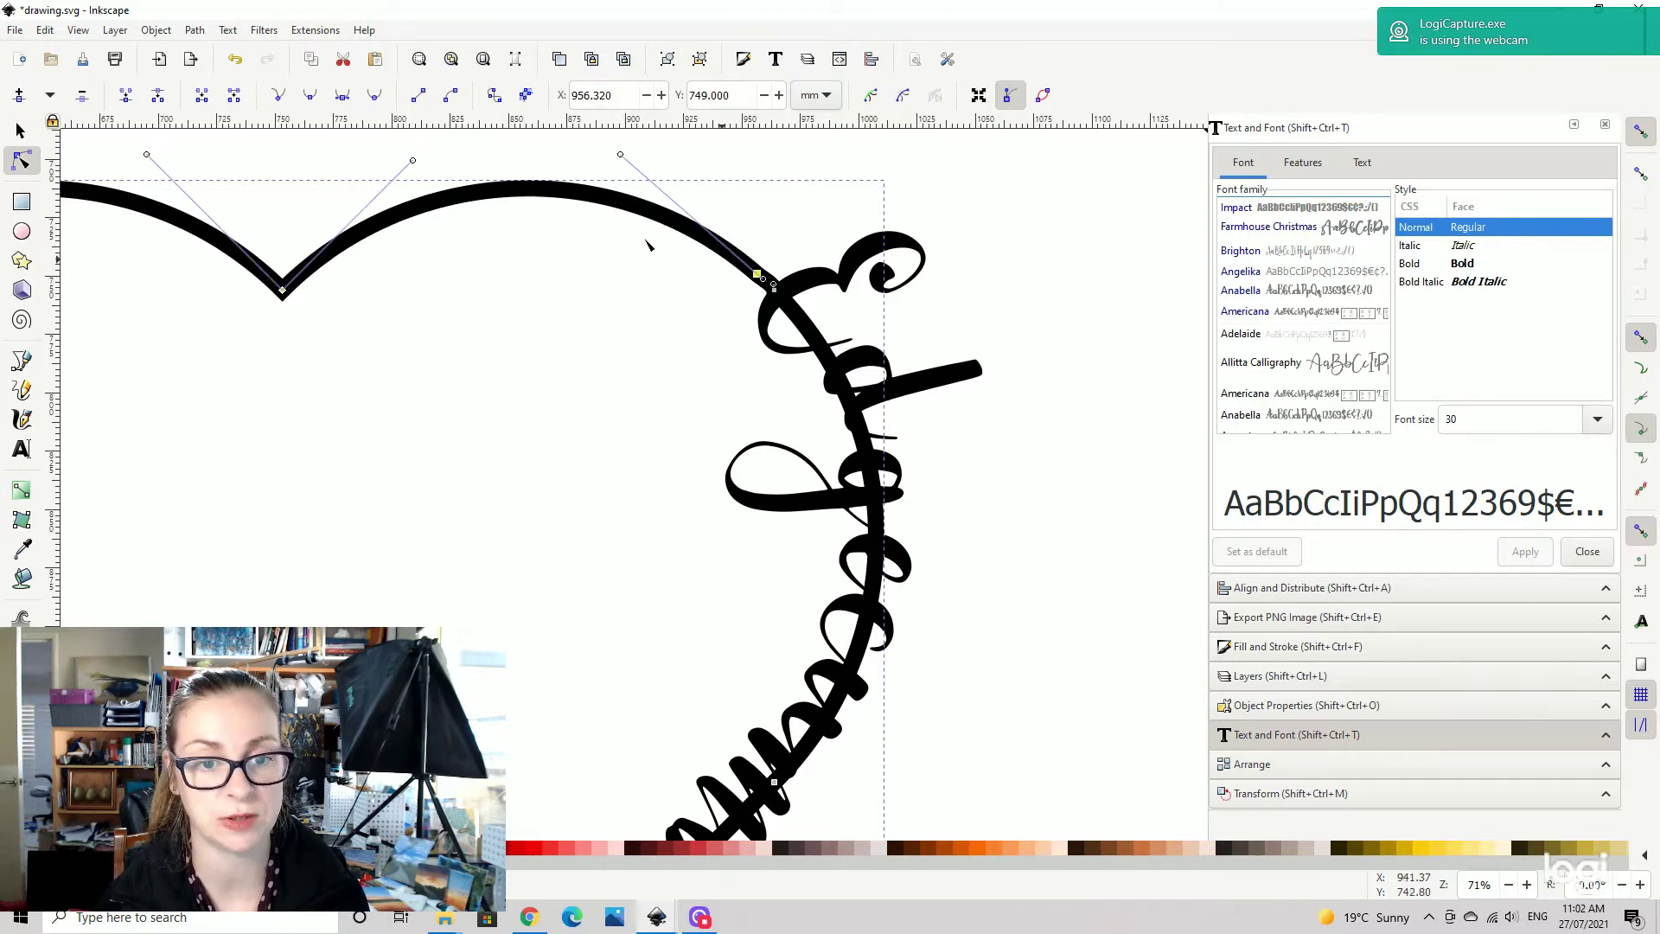
pyautogui.click(158, 98)
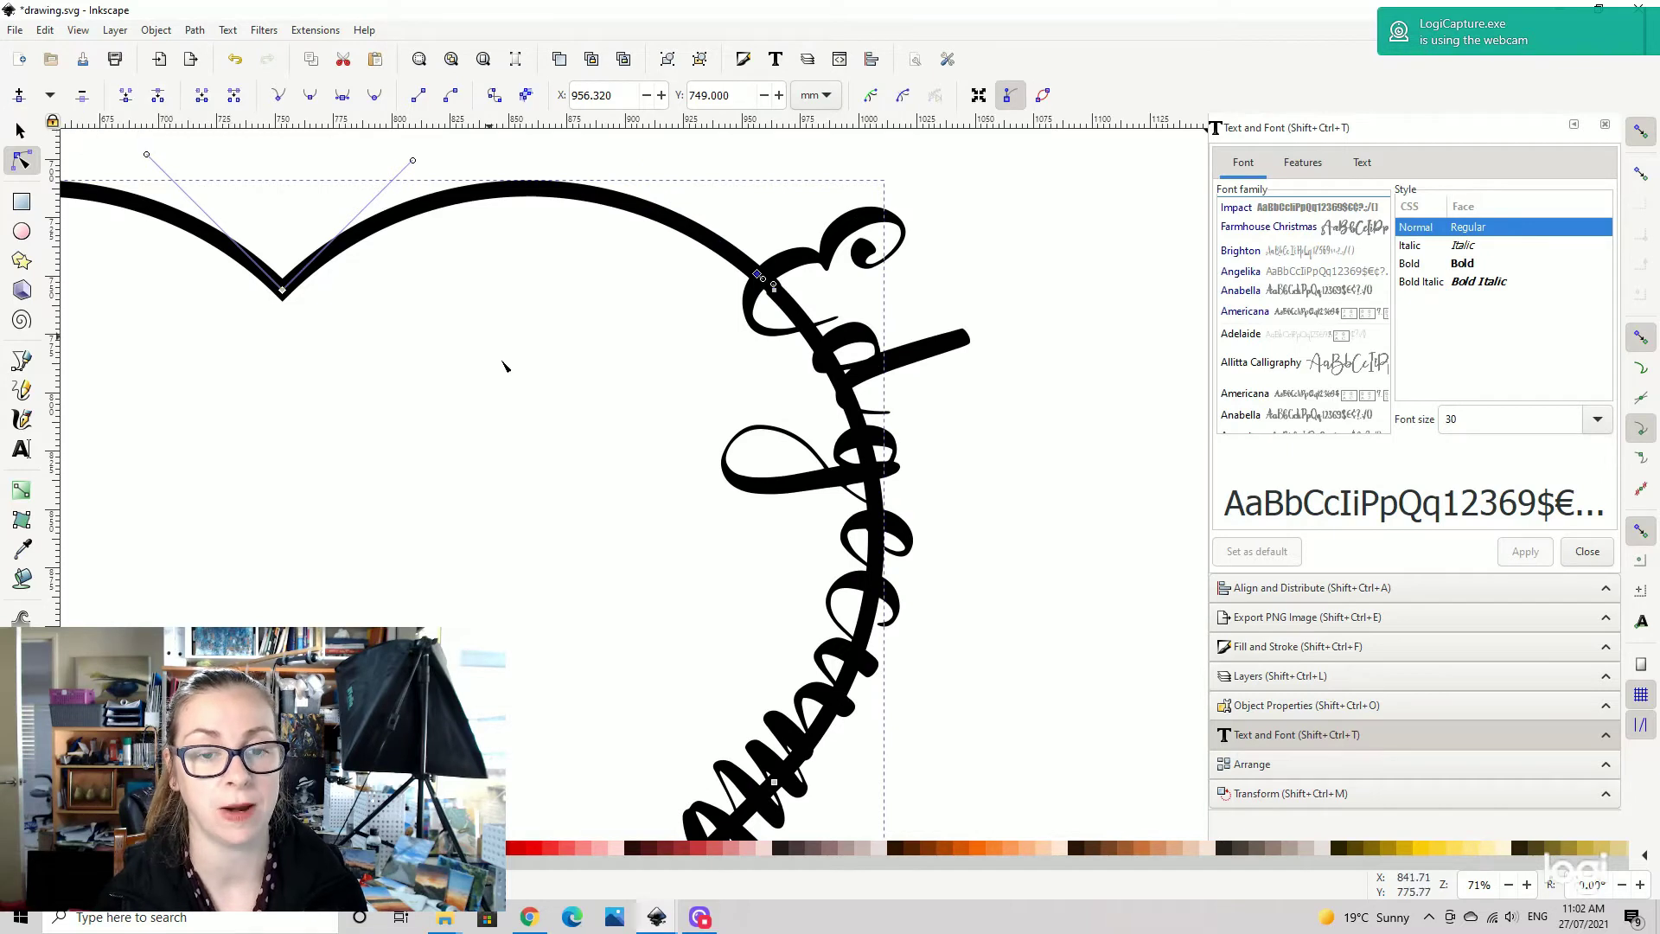
pyautogui.hotkey('ctrl', 'z')
pyautogui.hotkey('ctrl', 'z')
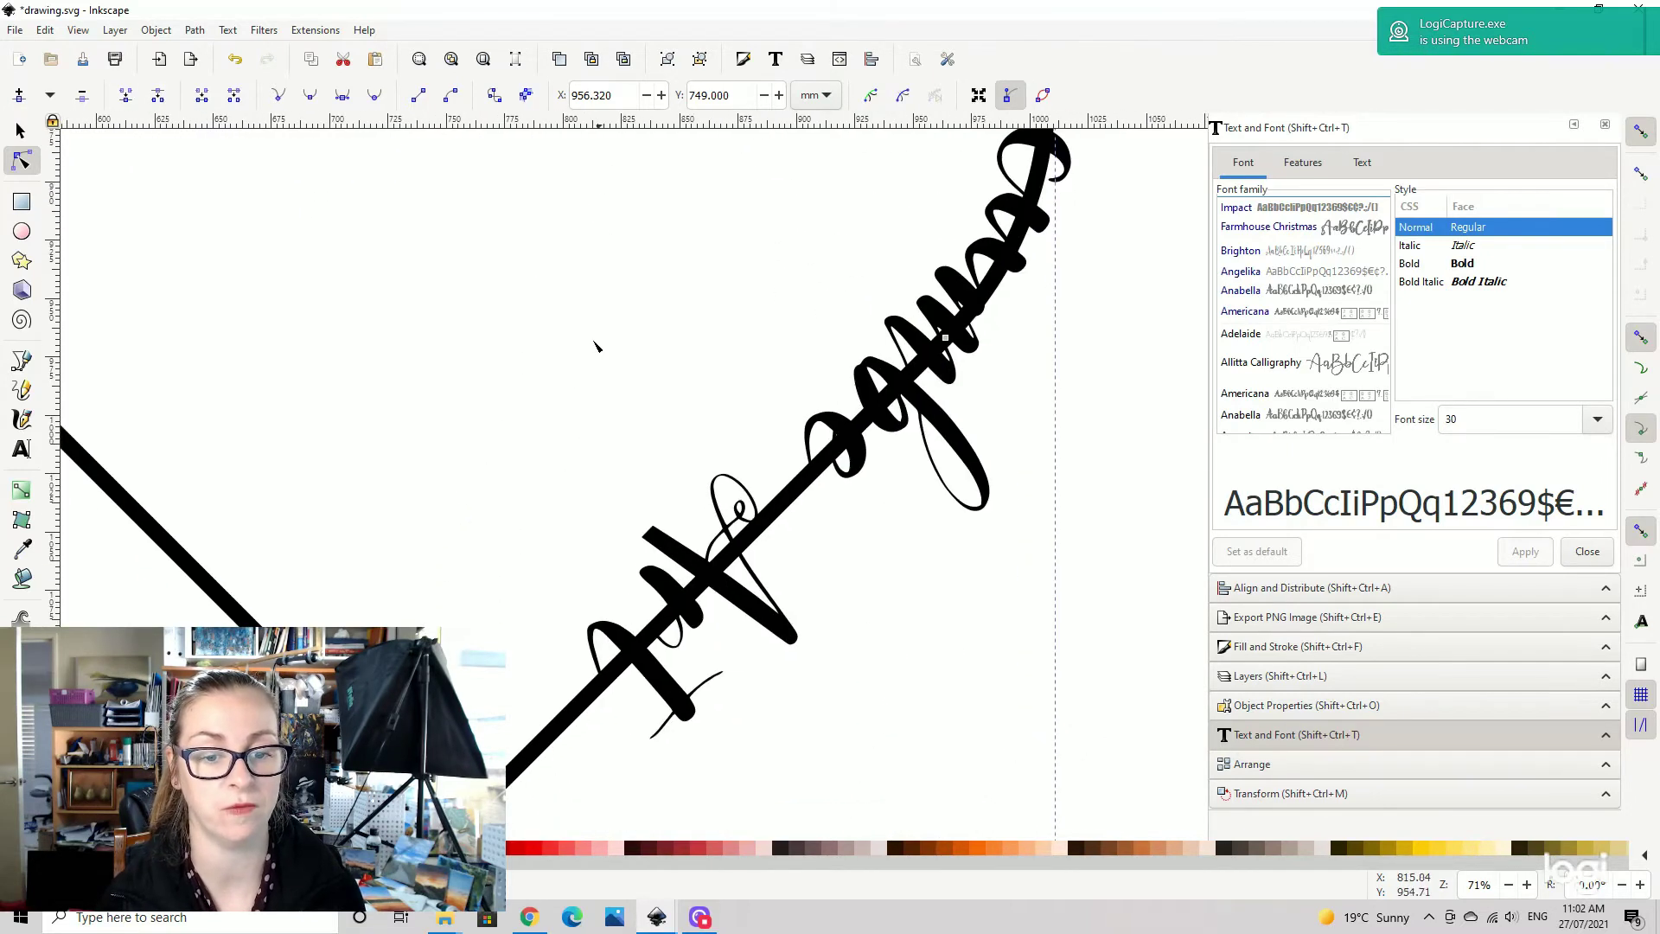
pyautogui.click(598, 689)
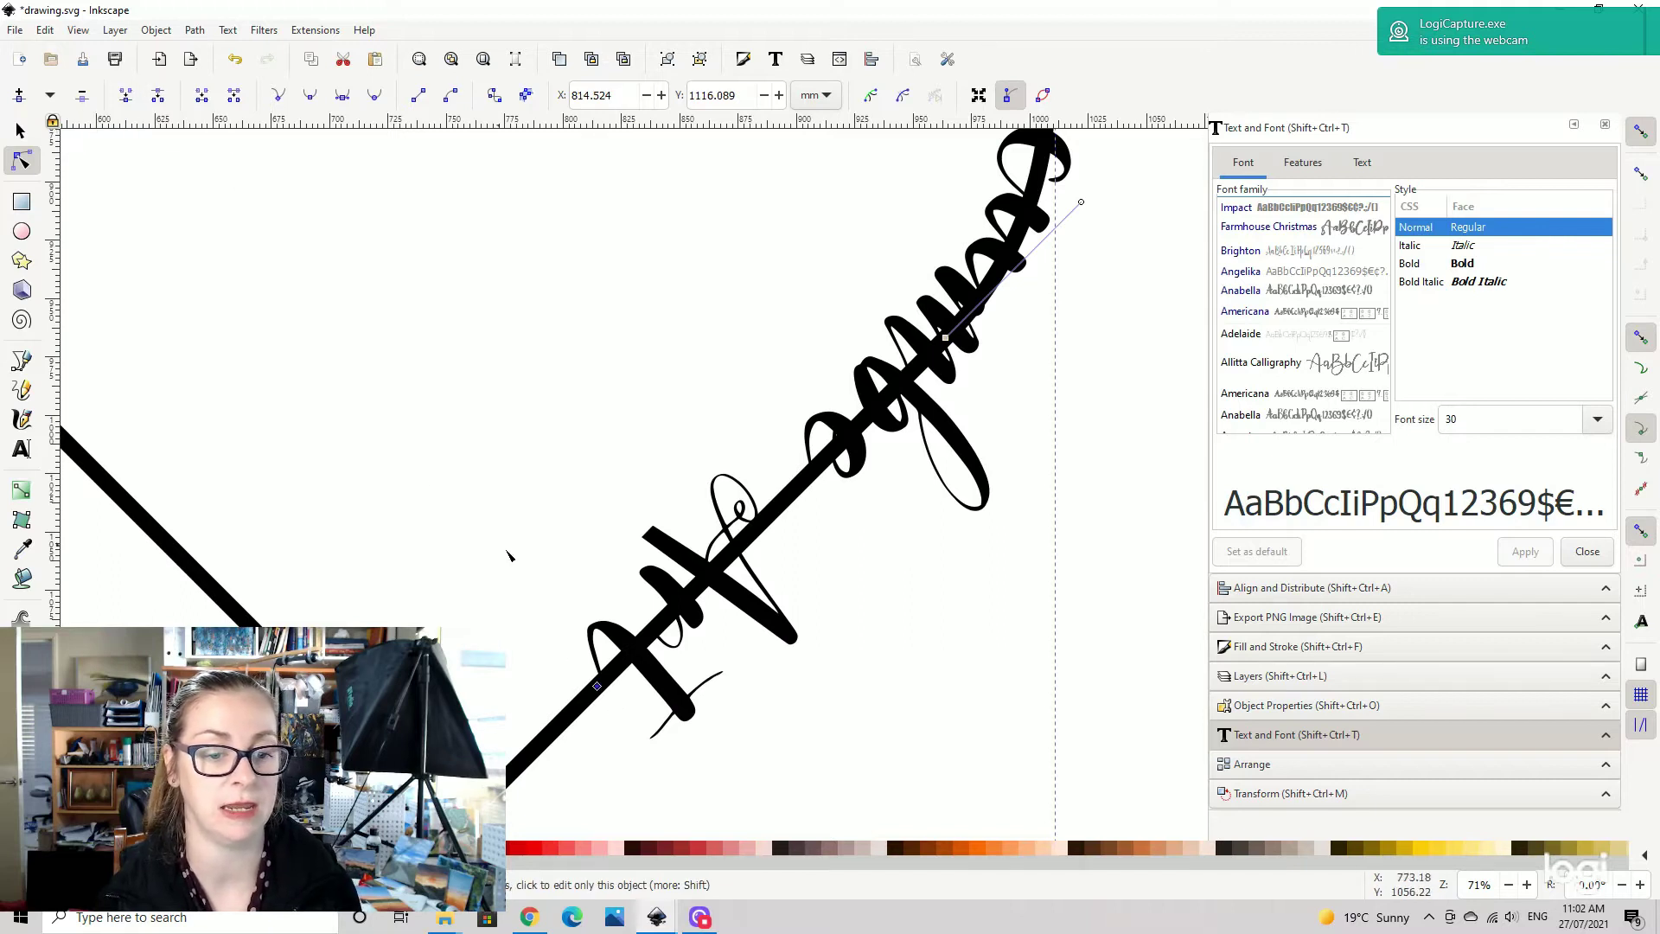
pyautogui.press('s')
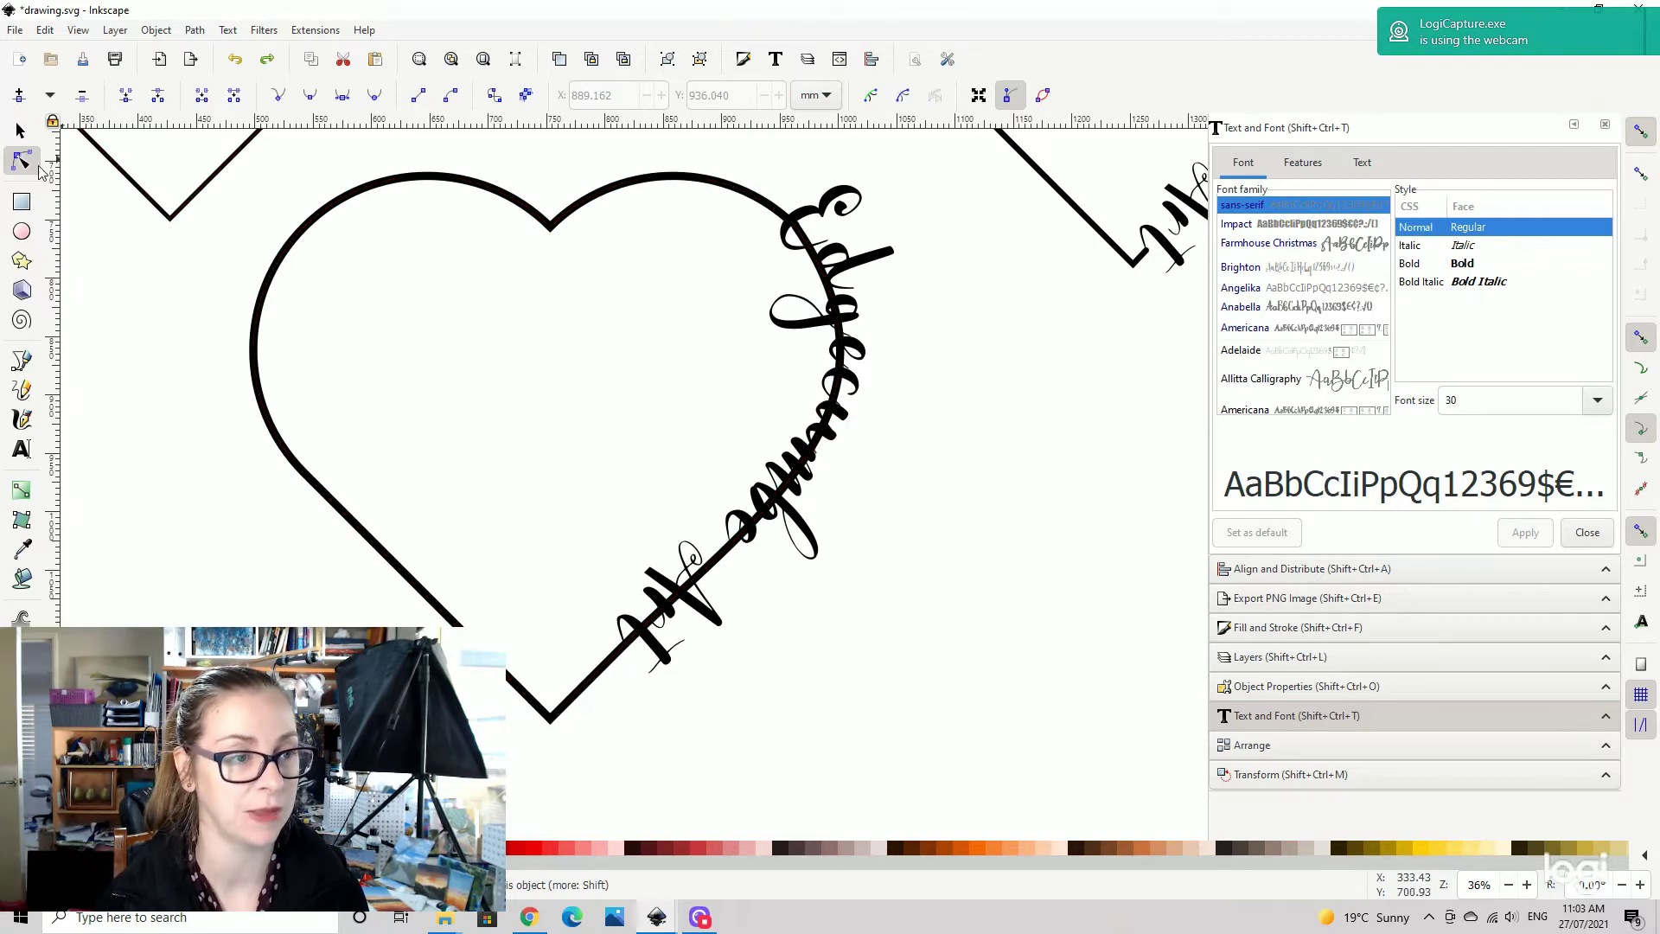
# - Convert the Edgecumbe Art script text into paths
pyautogui.click(21, 132)
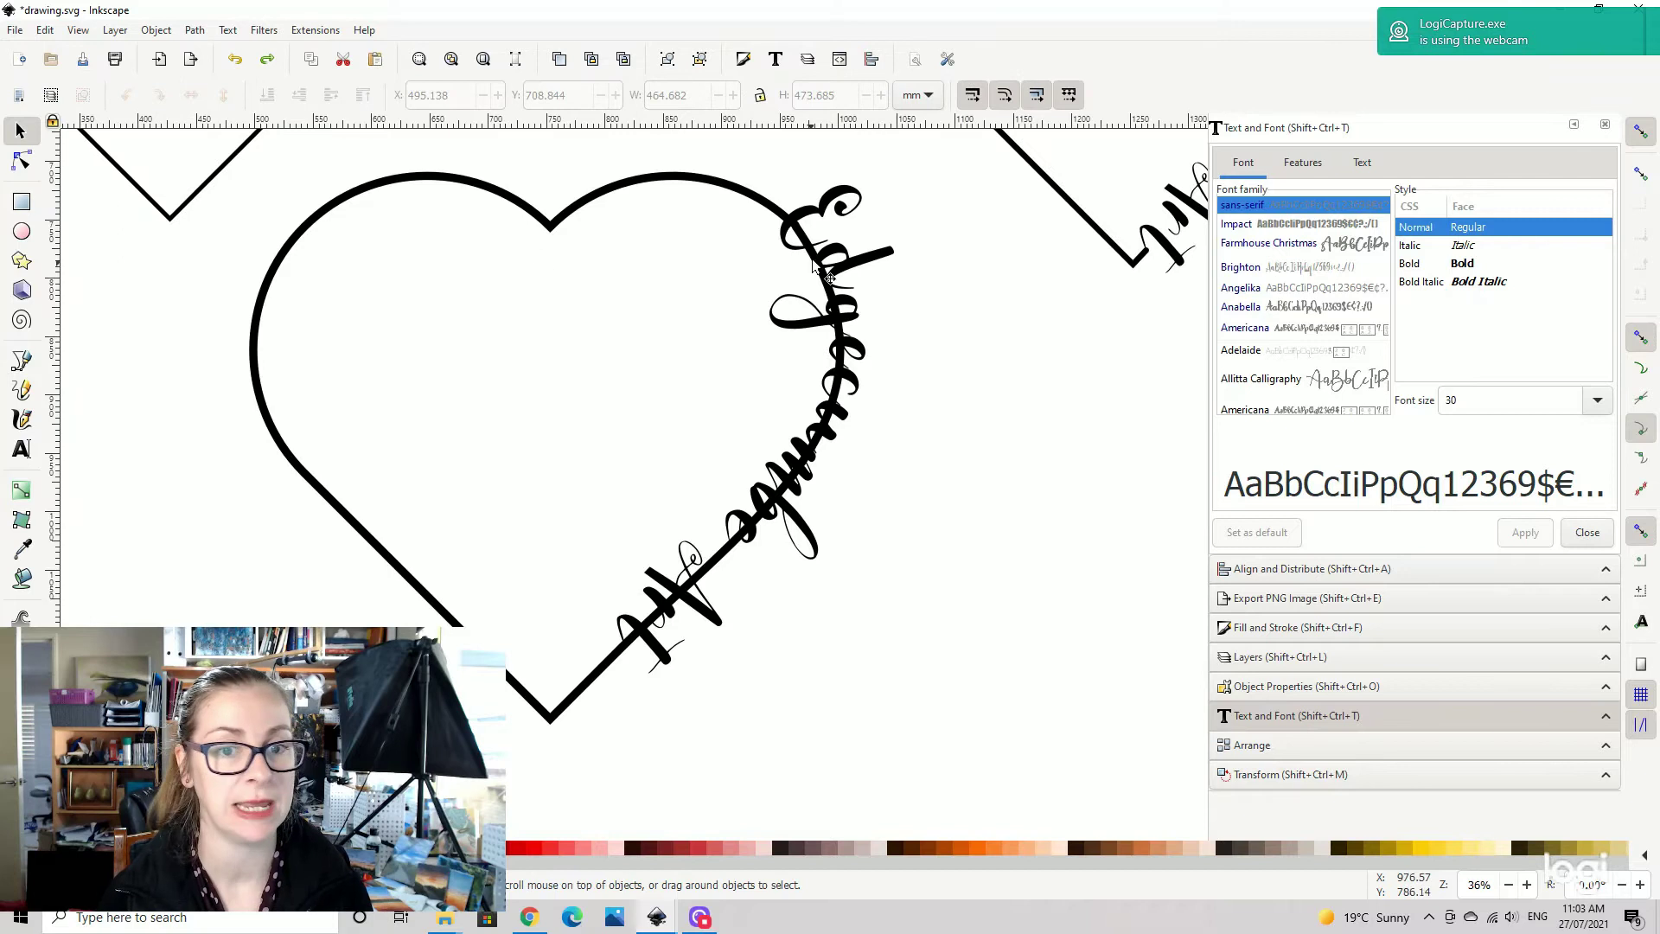
pyautogui.click(829, 205)
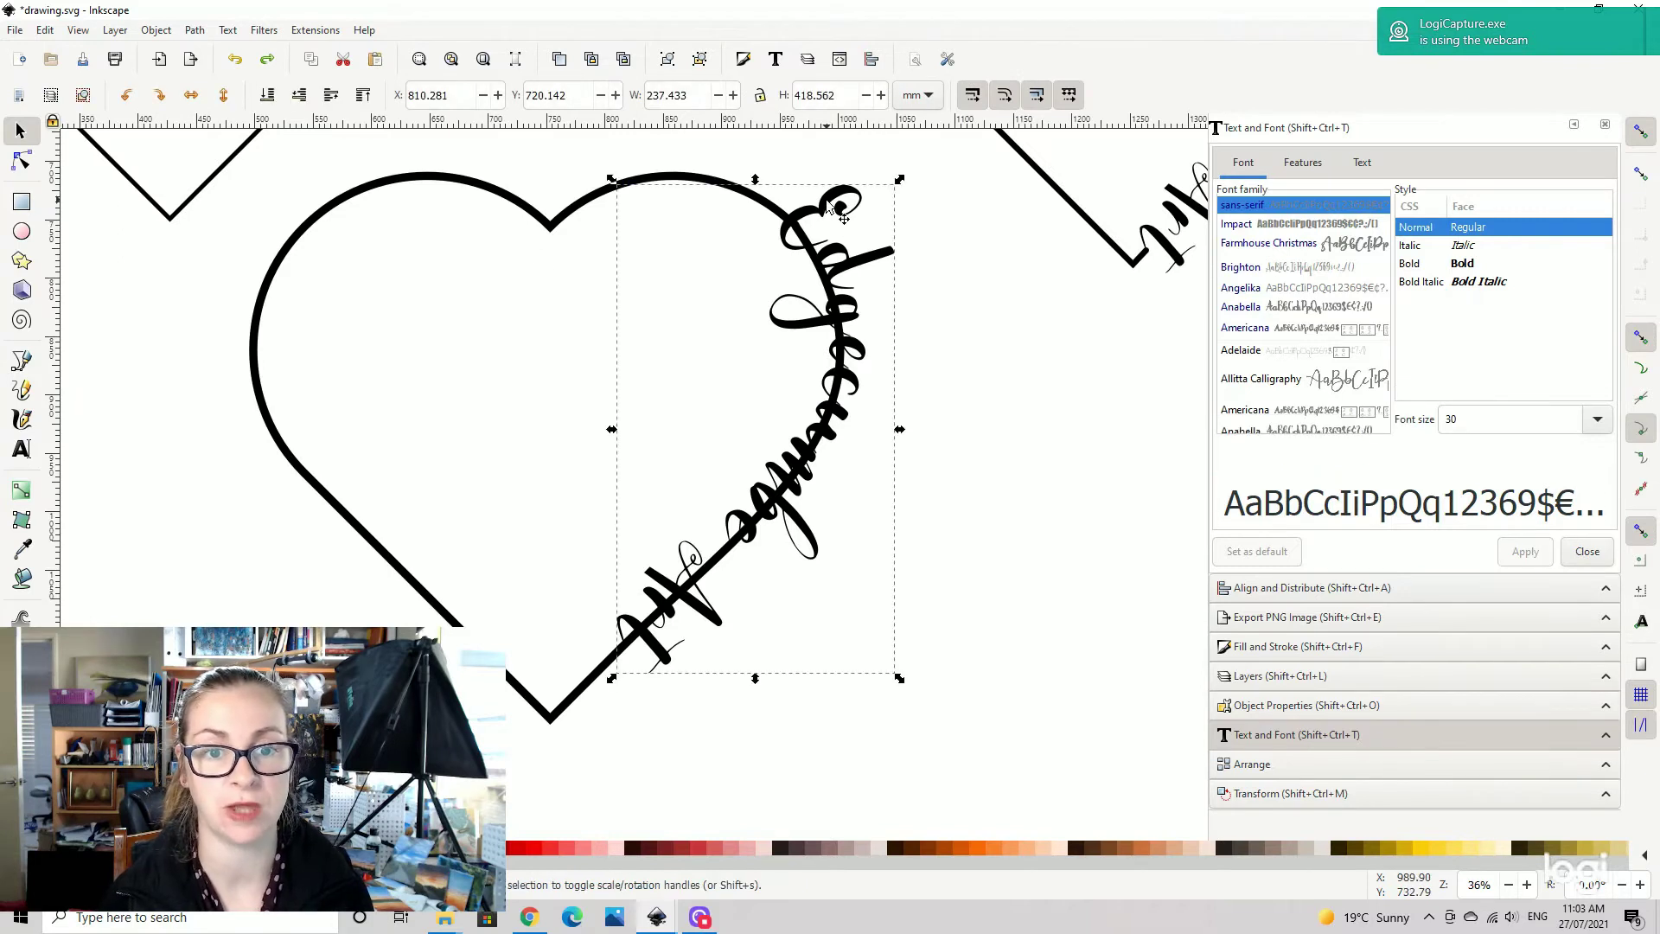
pyautogui.click(194, 30)
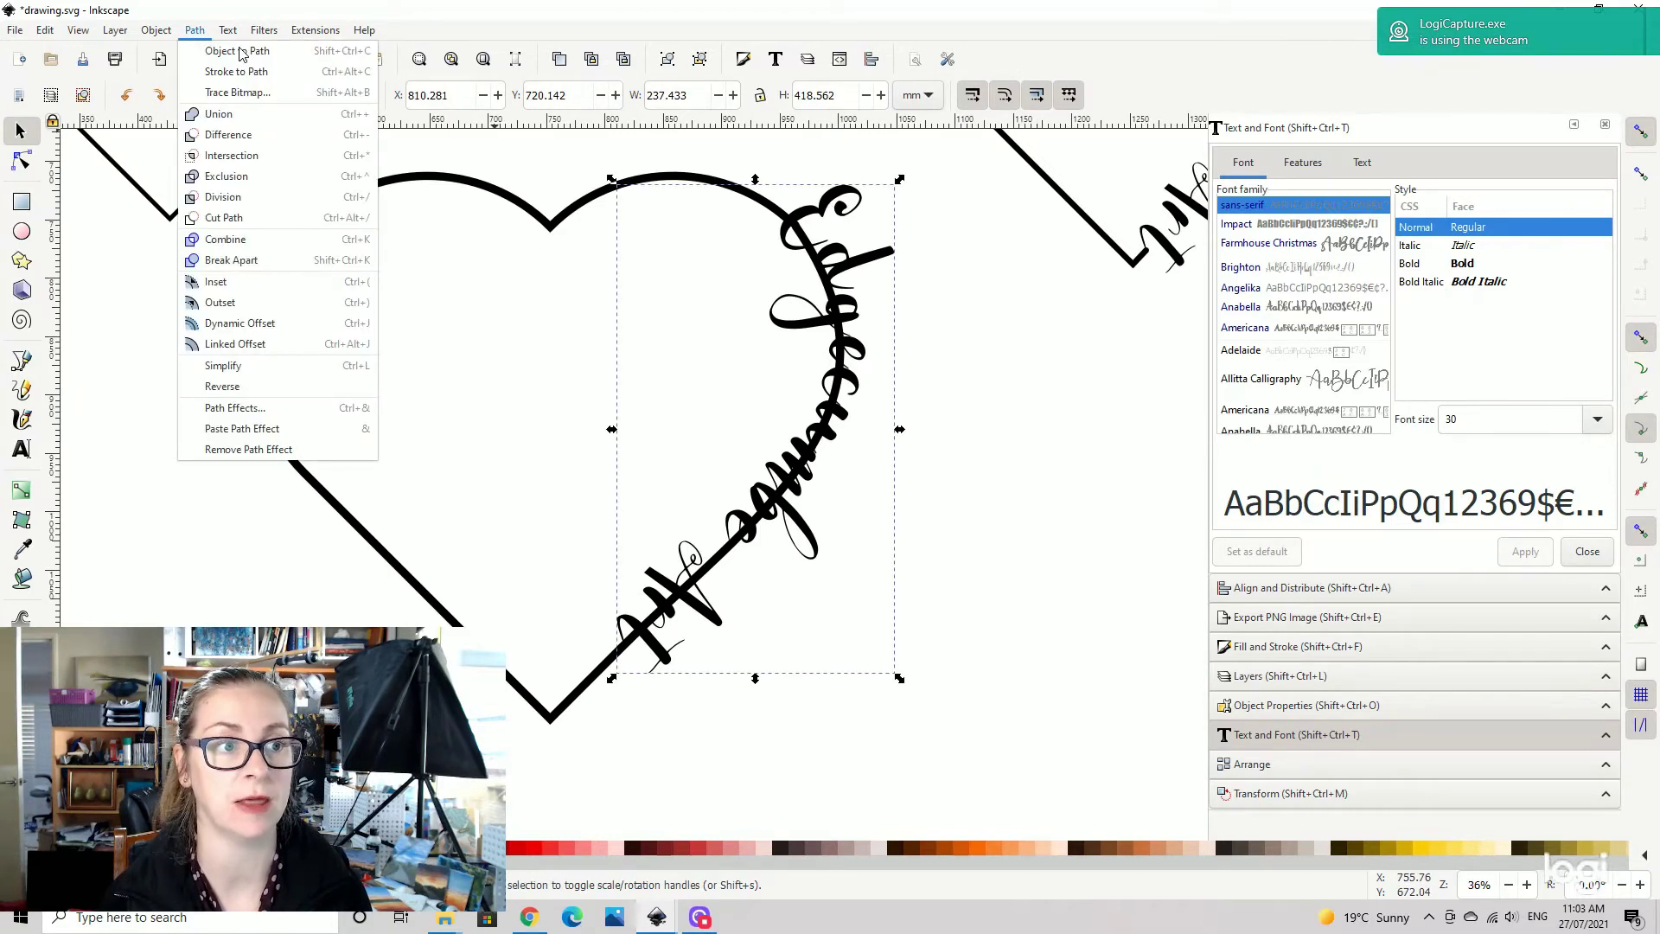
pyautogui.click(219, 54)
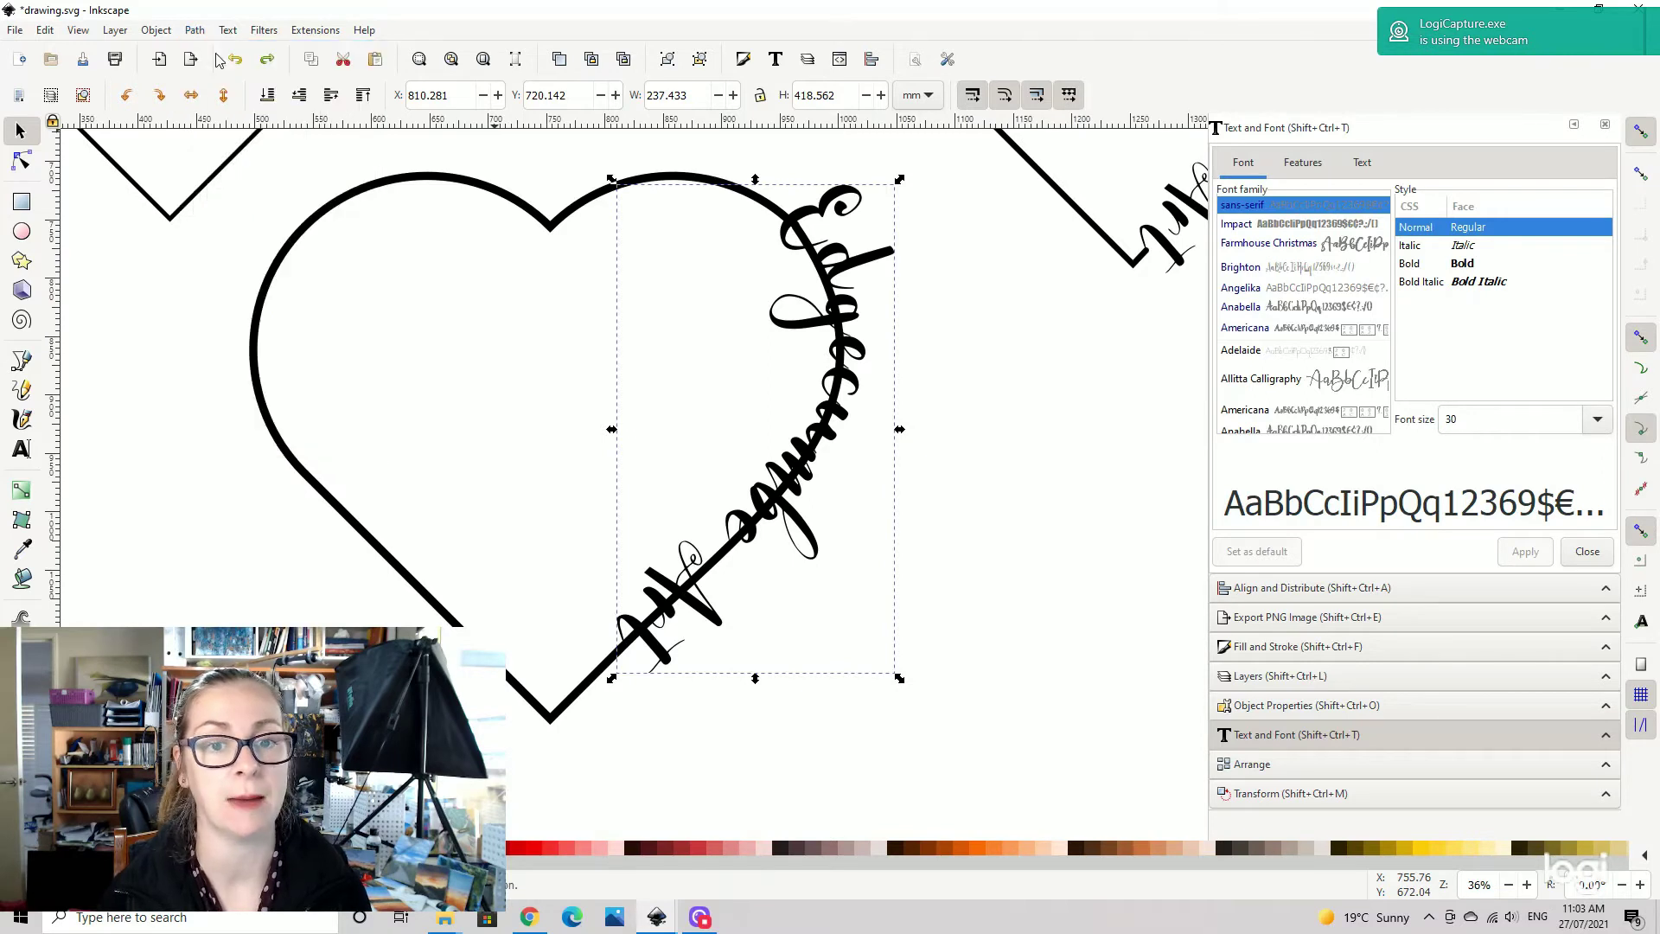
pyautogui.click(992, 296)
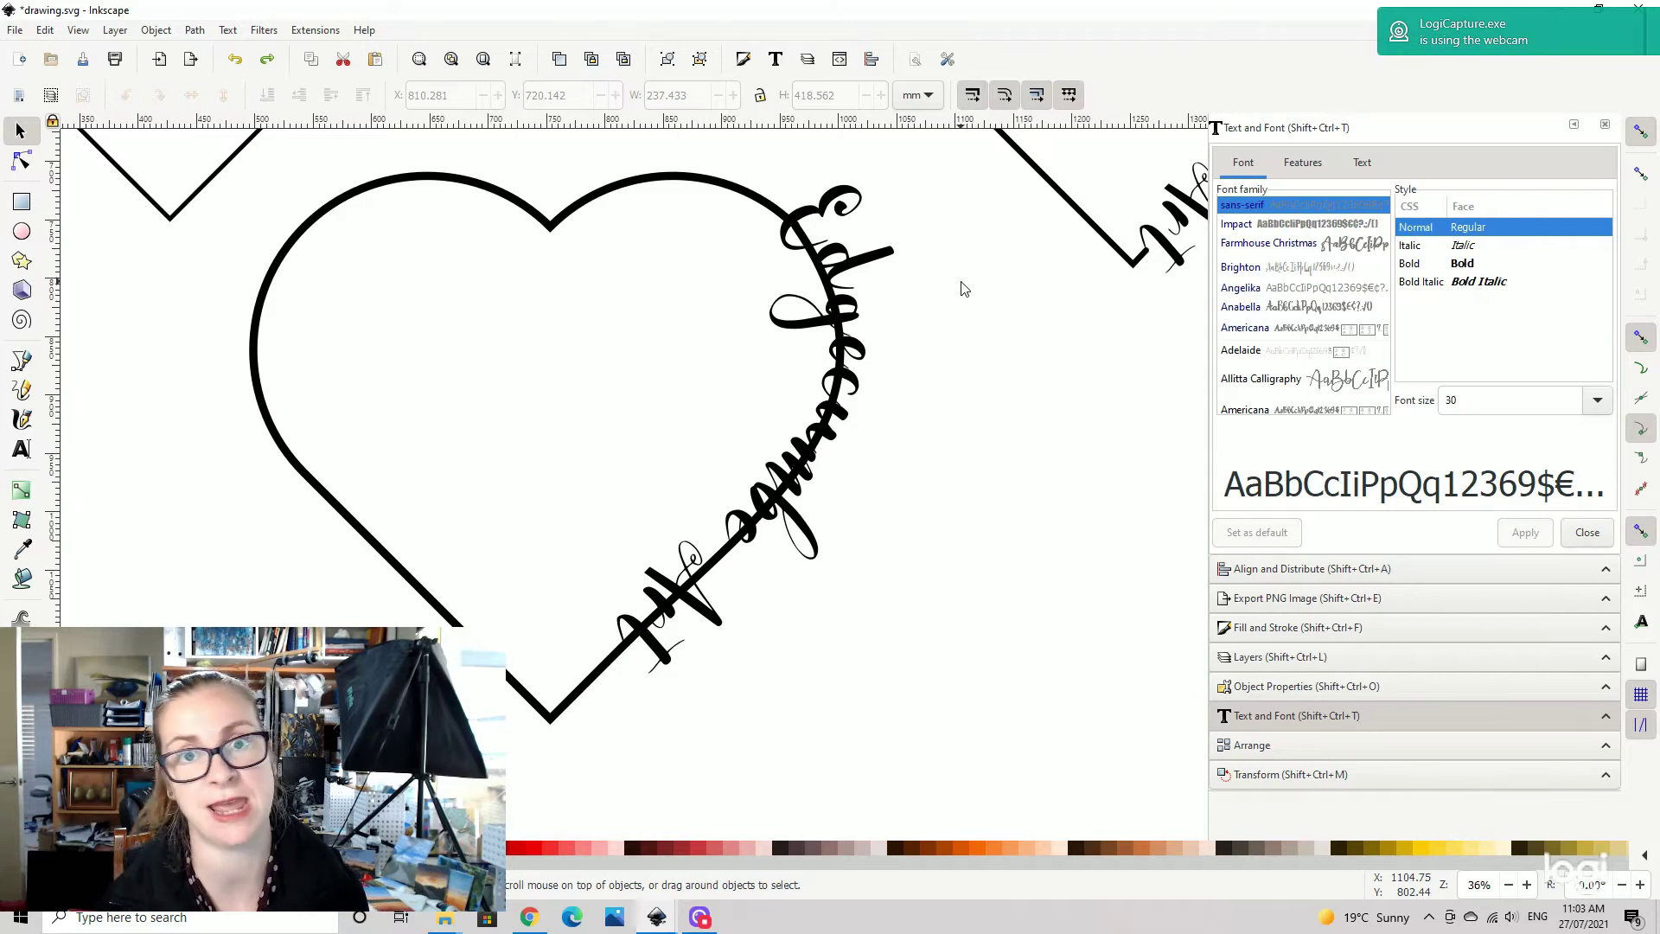
# - Inspect the heart outline's nodes, then deselect everything
pyautogui.click(548, 230)
pyautogui.click(21, 161)
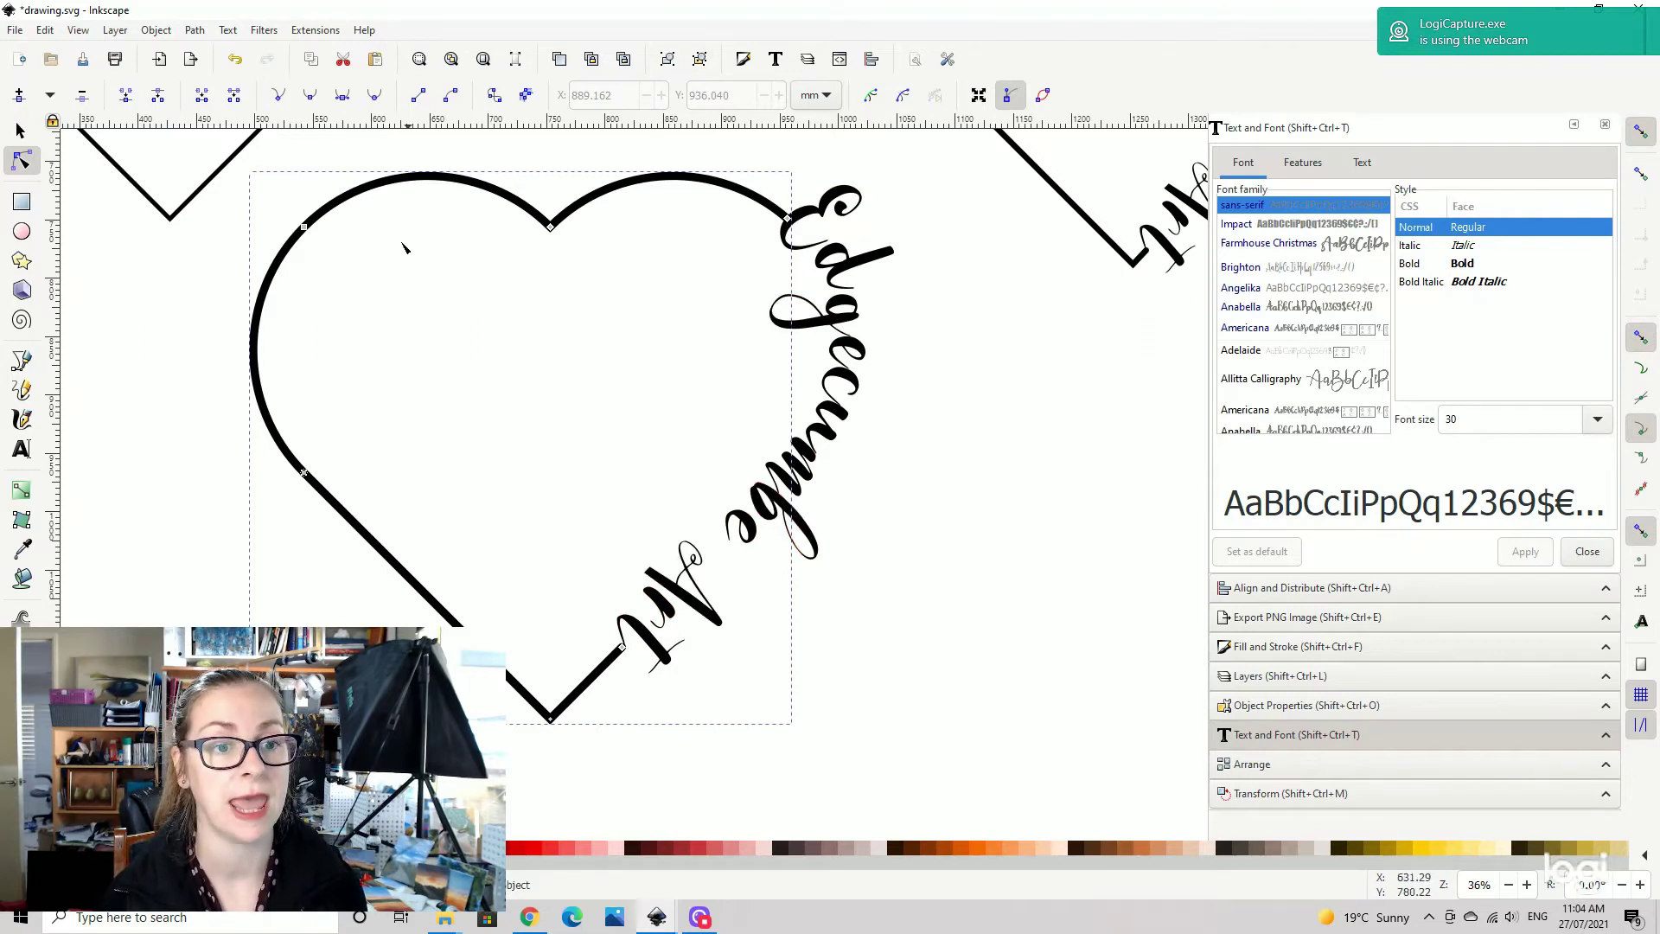
pyautogui.click(20, 132)
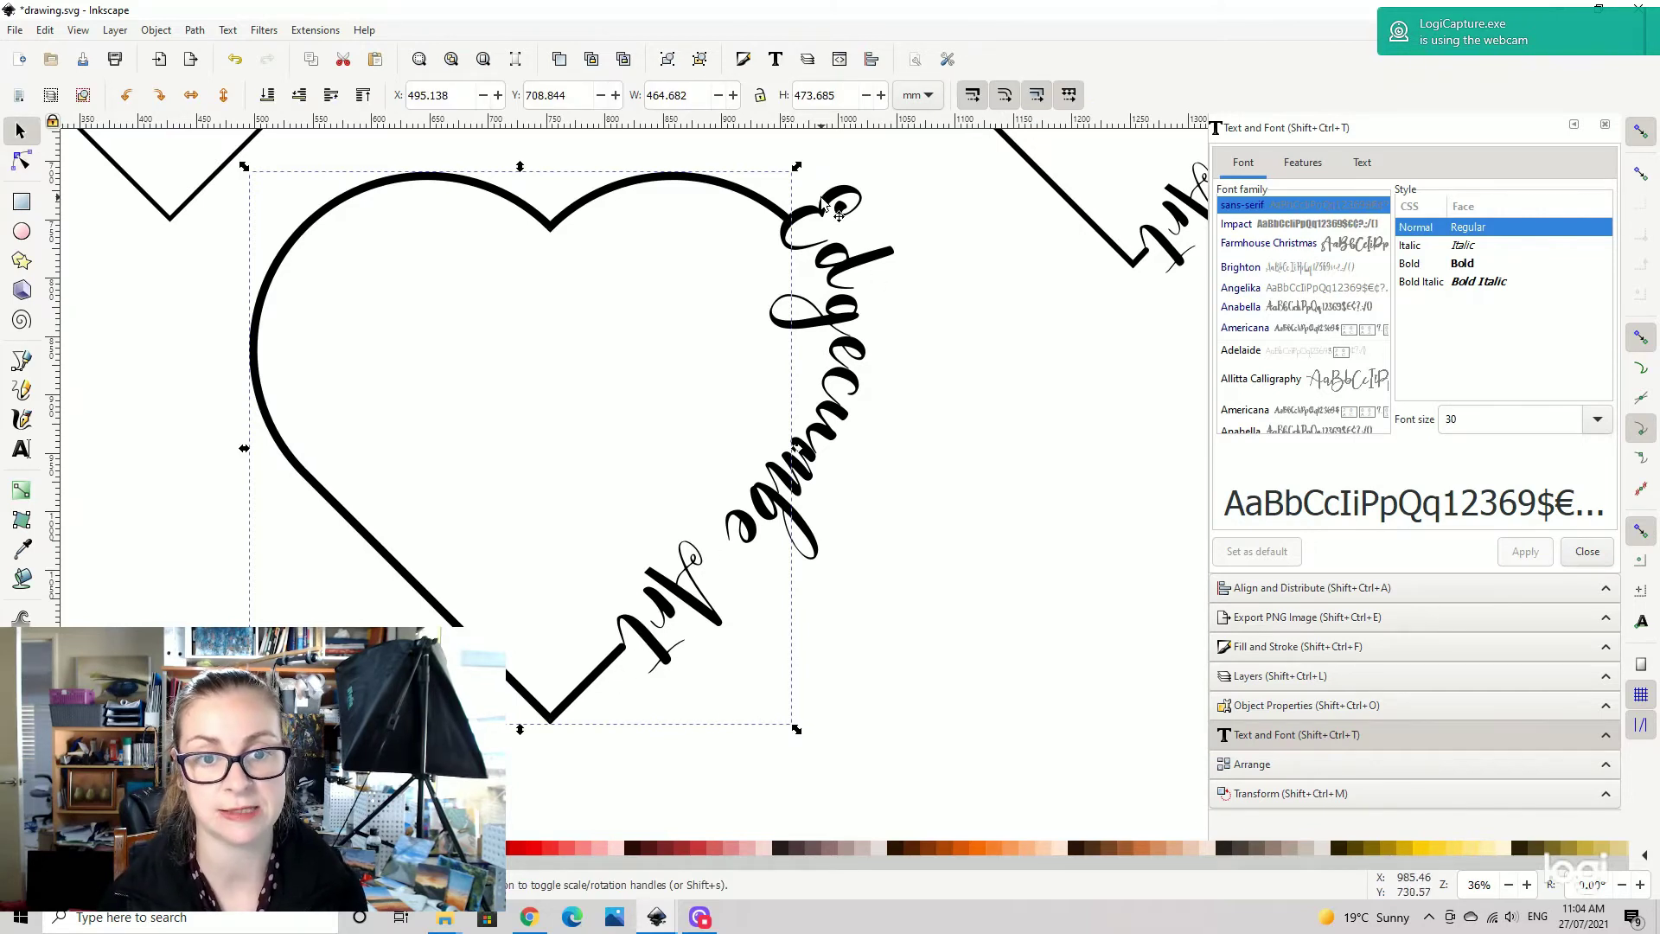
pyautogui.click(933, 234)
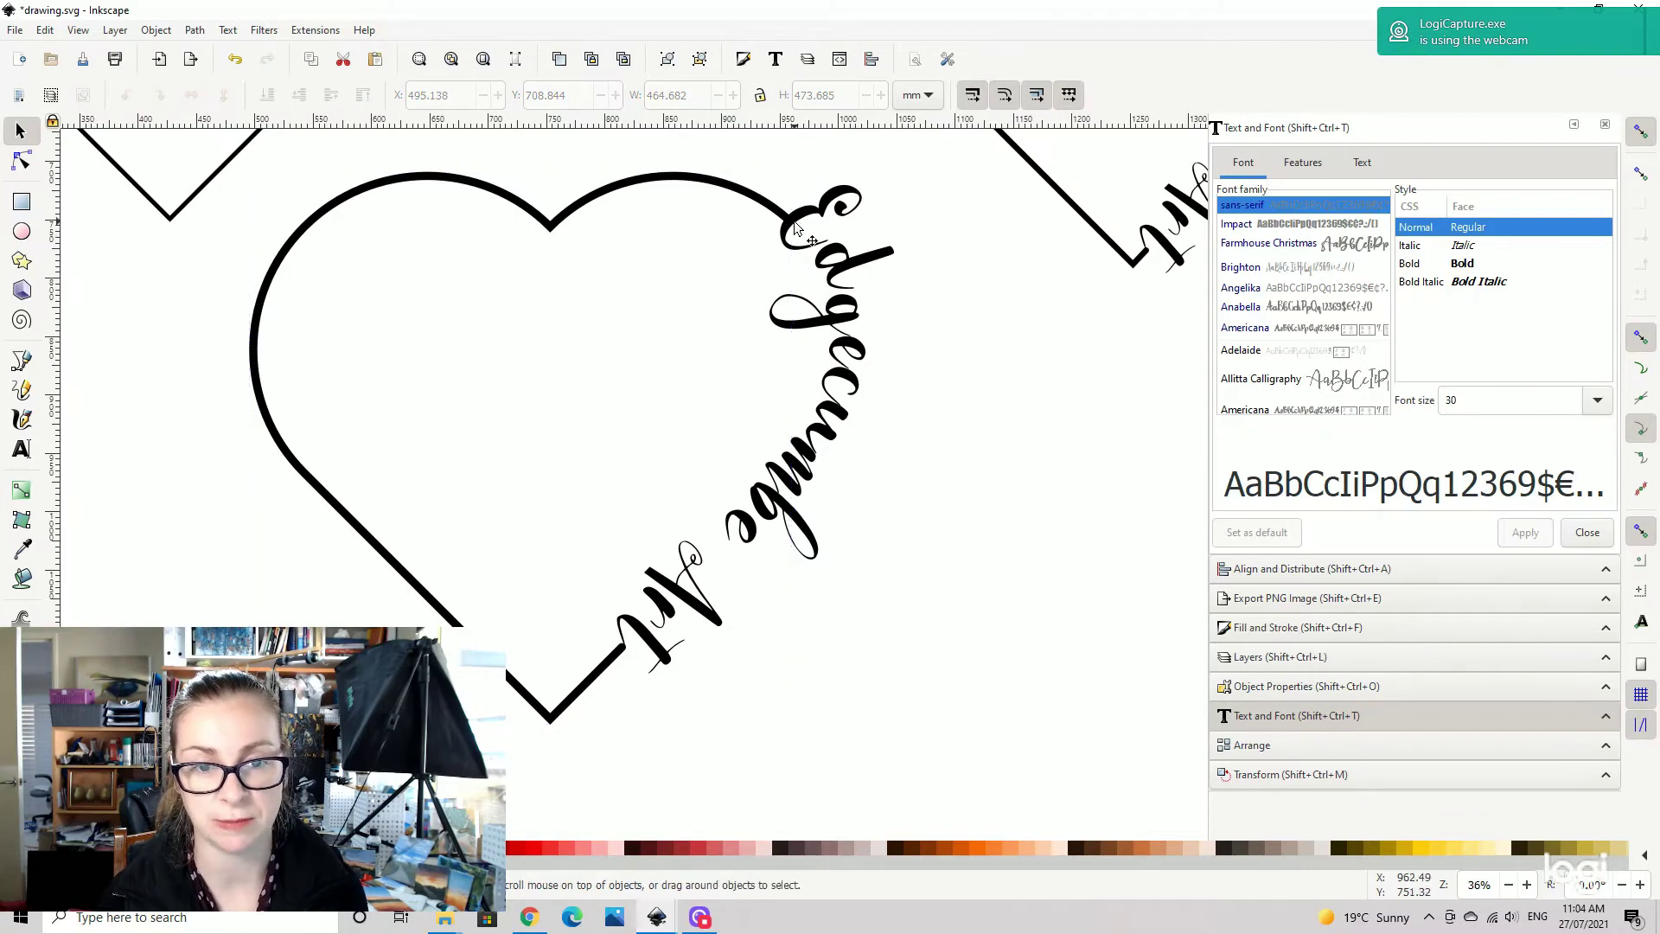
# - Give the heart's stroke round caps after trying butt caps
pyautogui.click(617, 655)
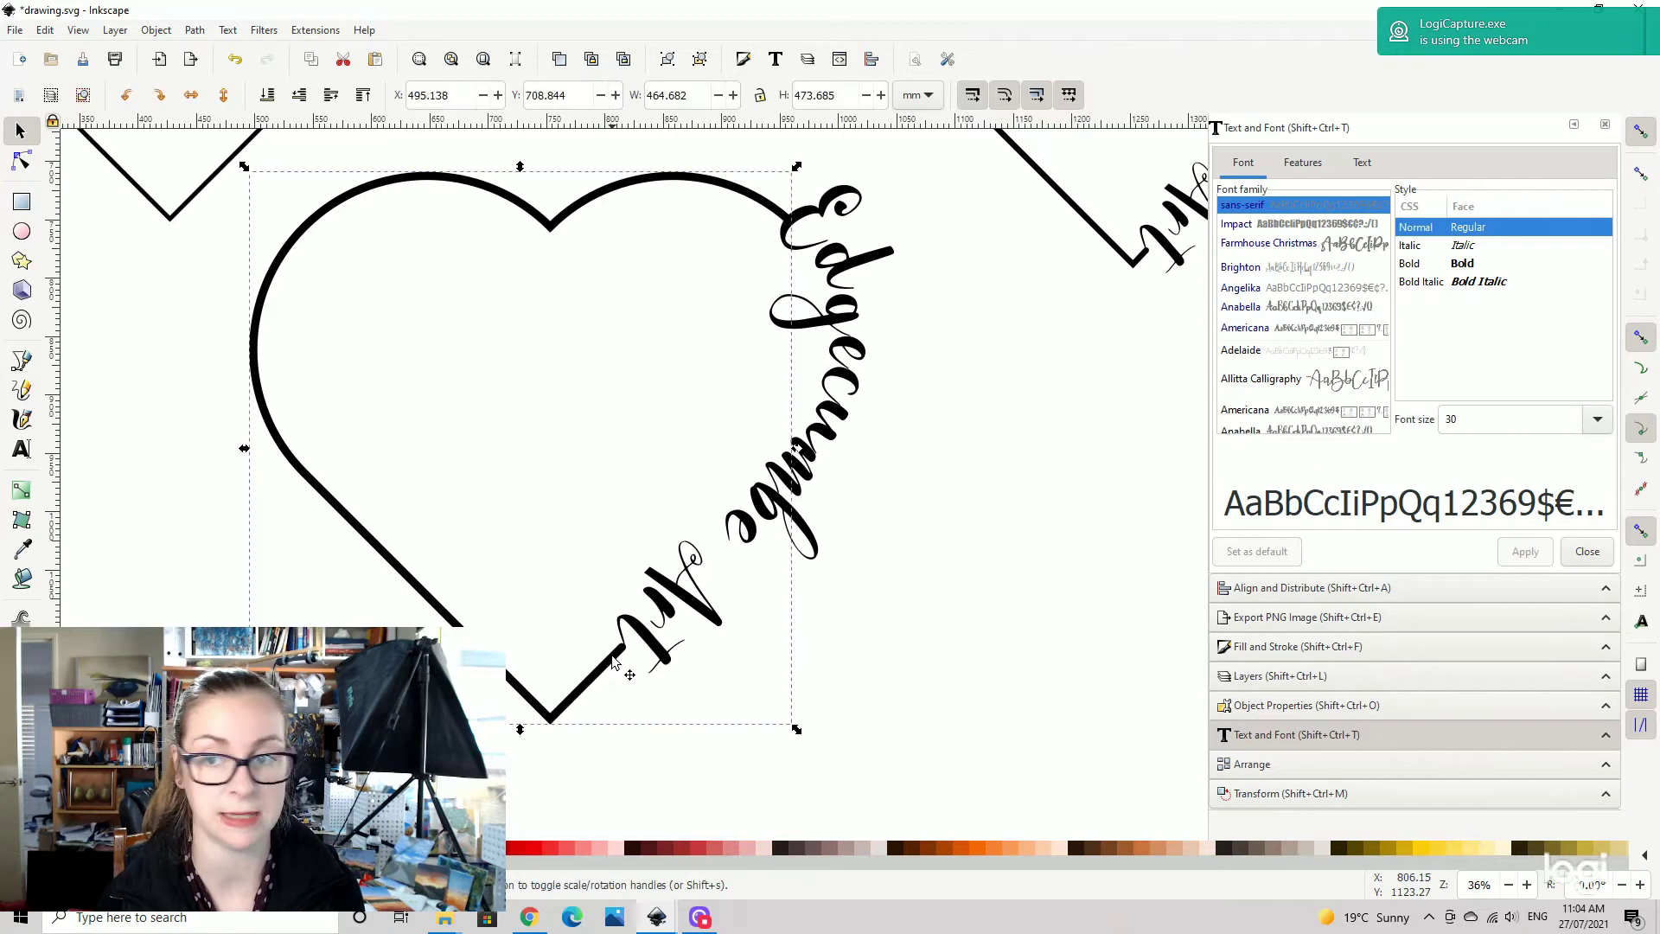
pyautogui.click(1323, 591)
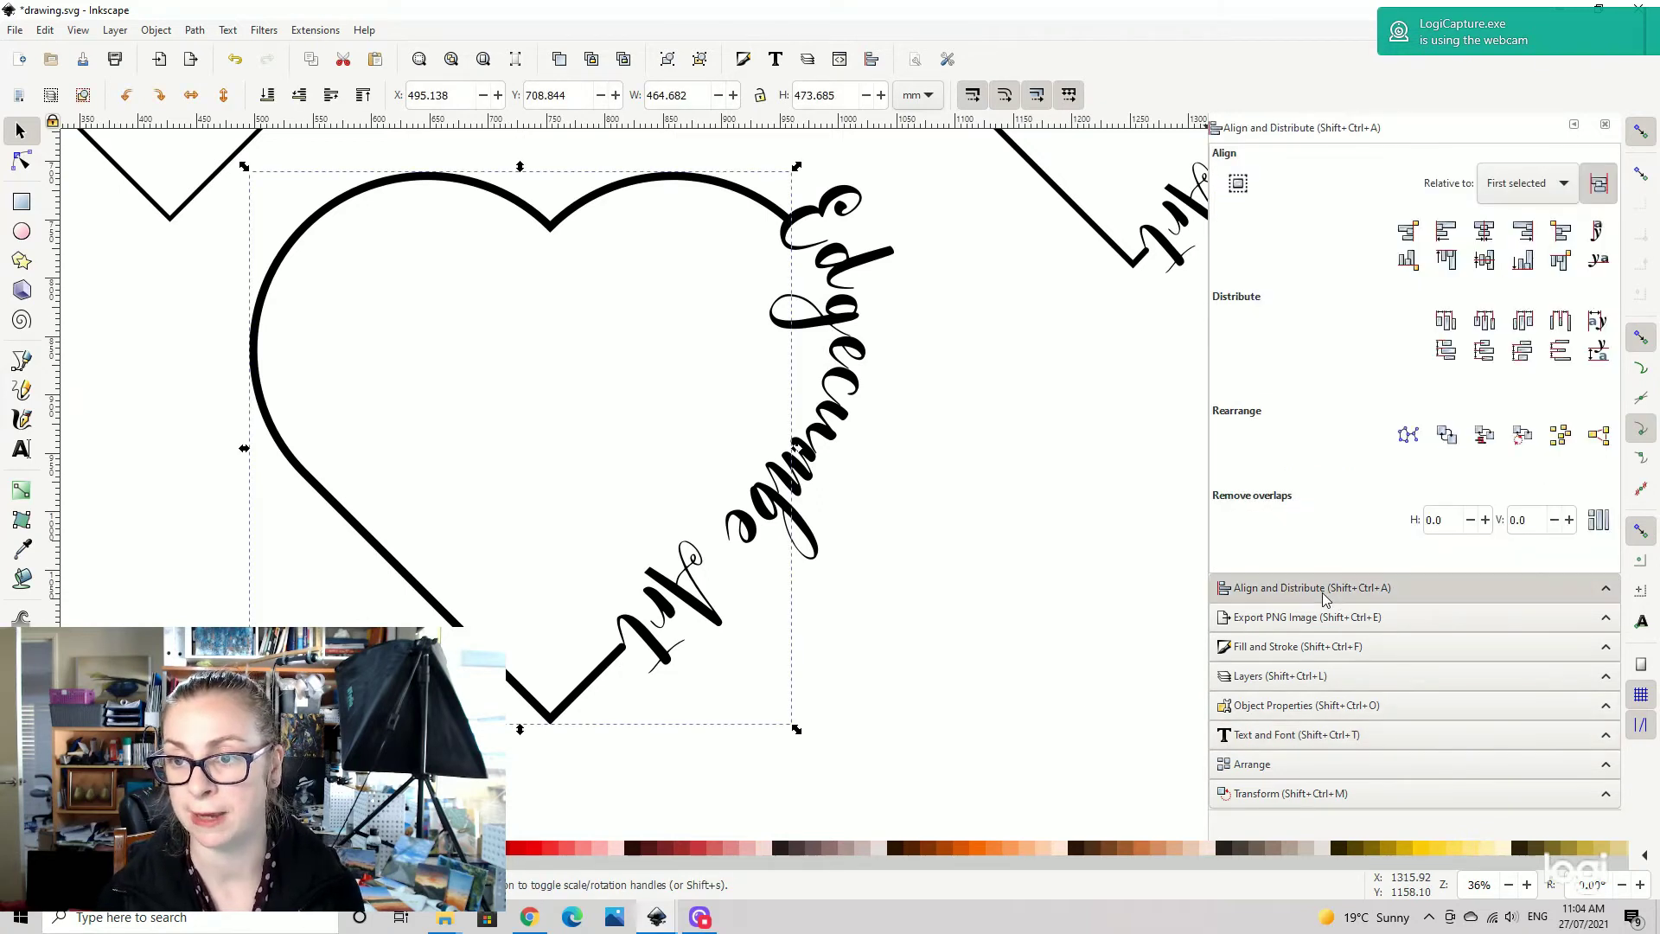
pyautogui.click(1267, 624)
pyautogui.click(1258, 653)
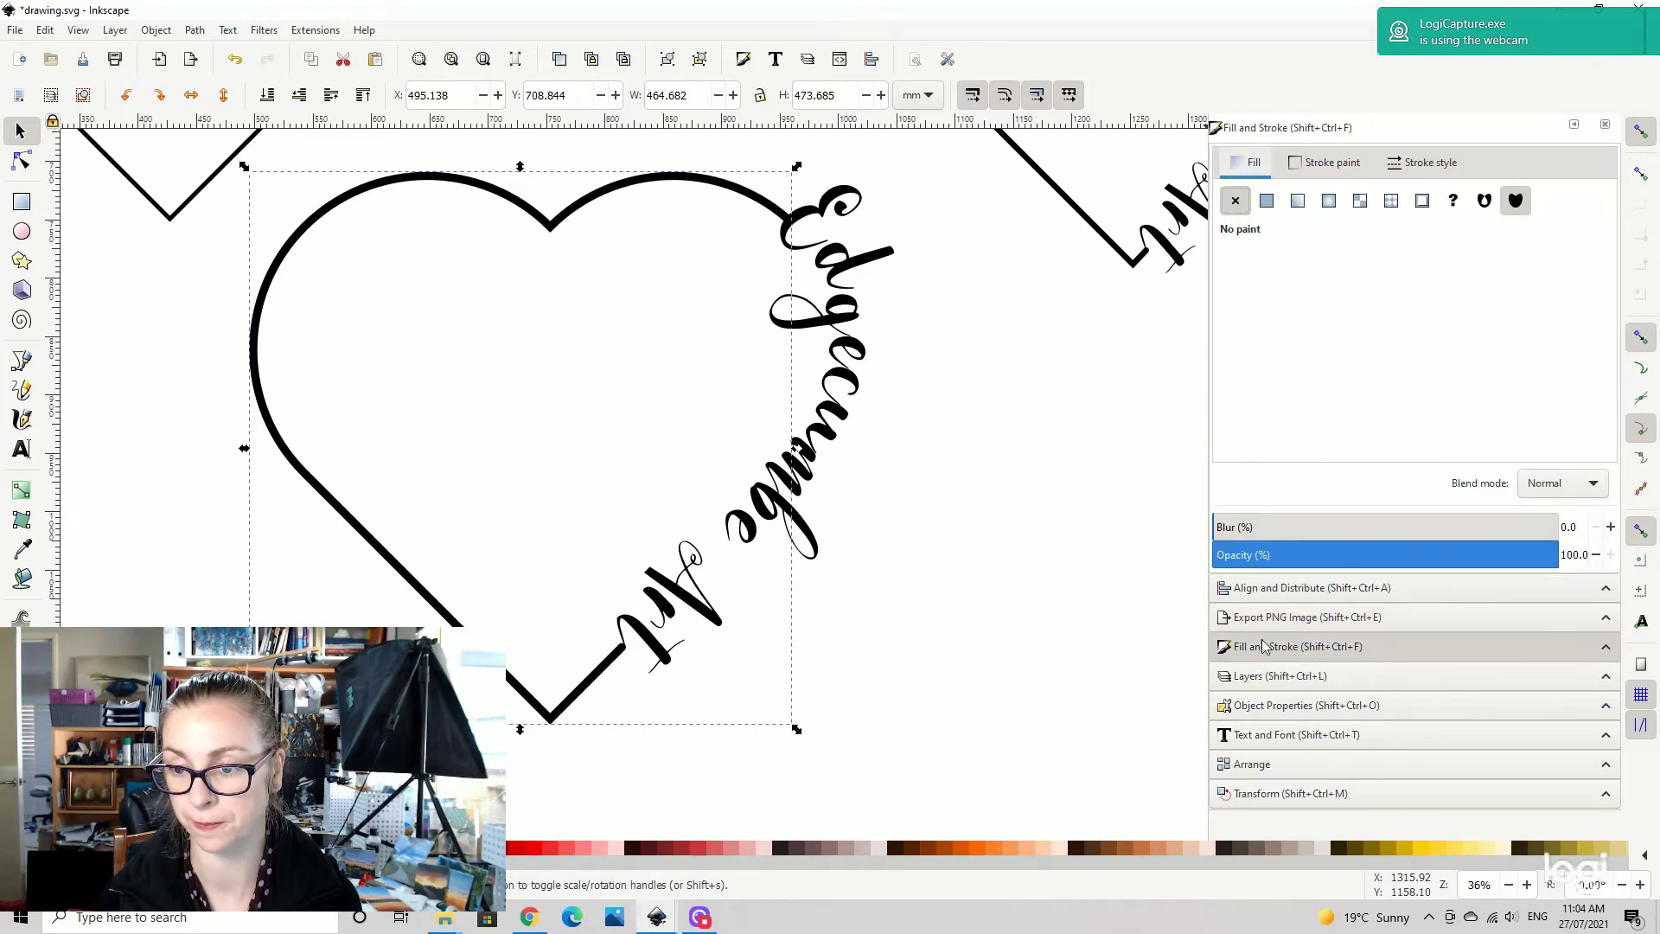
pyautogui.click(1418, 172)
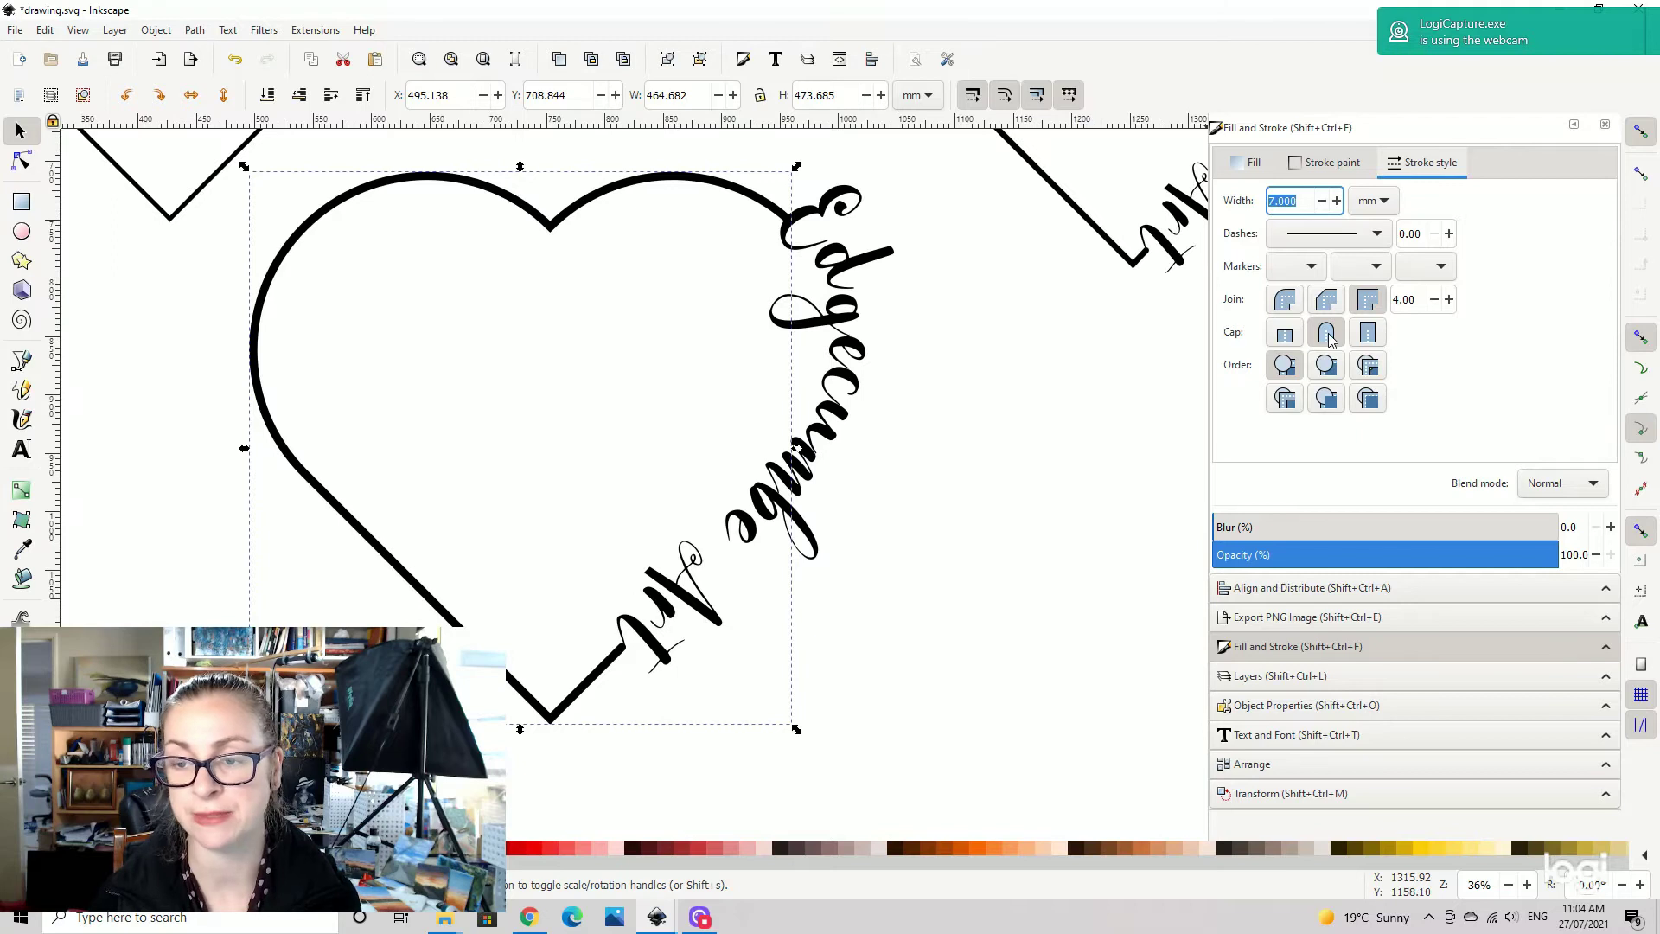
pyautogui.click(1284, 337)
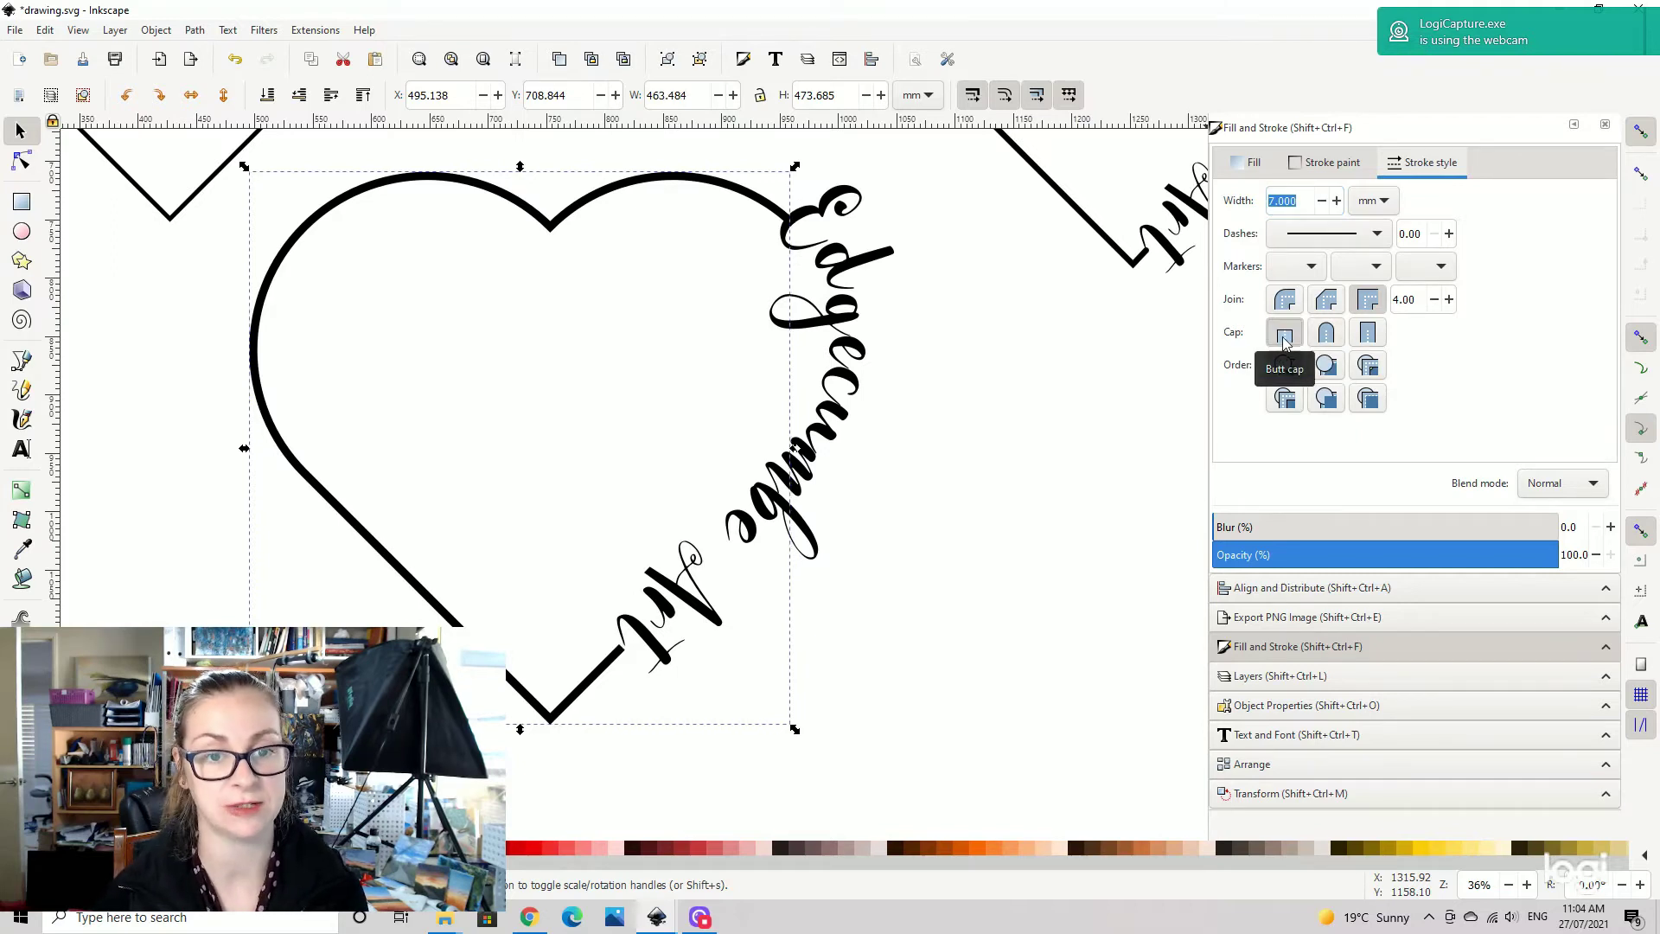
pyautogui.click(1325, 338)
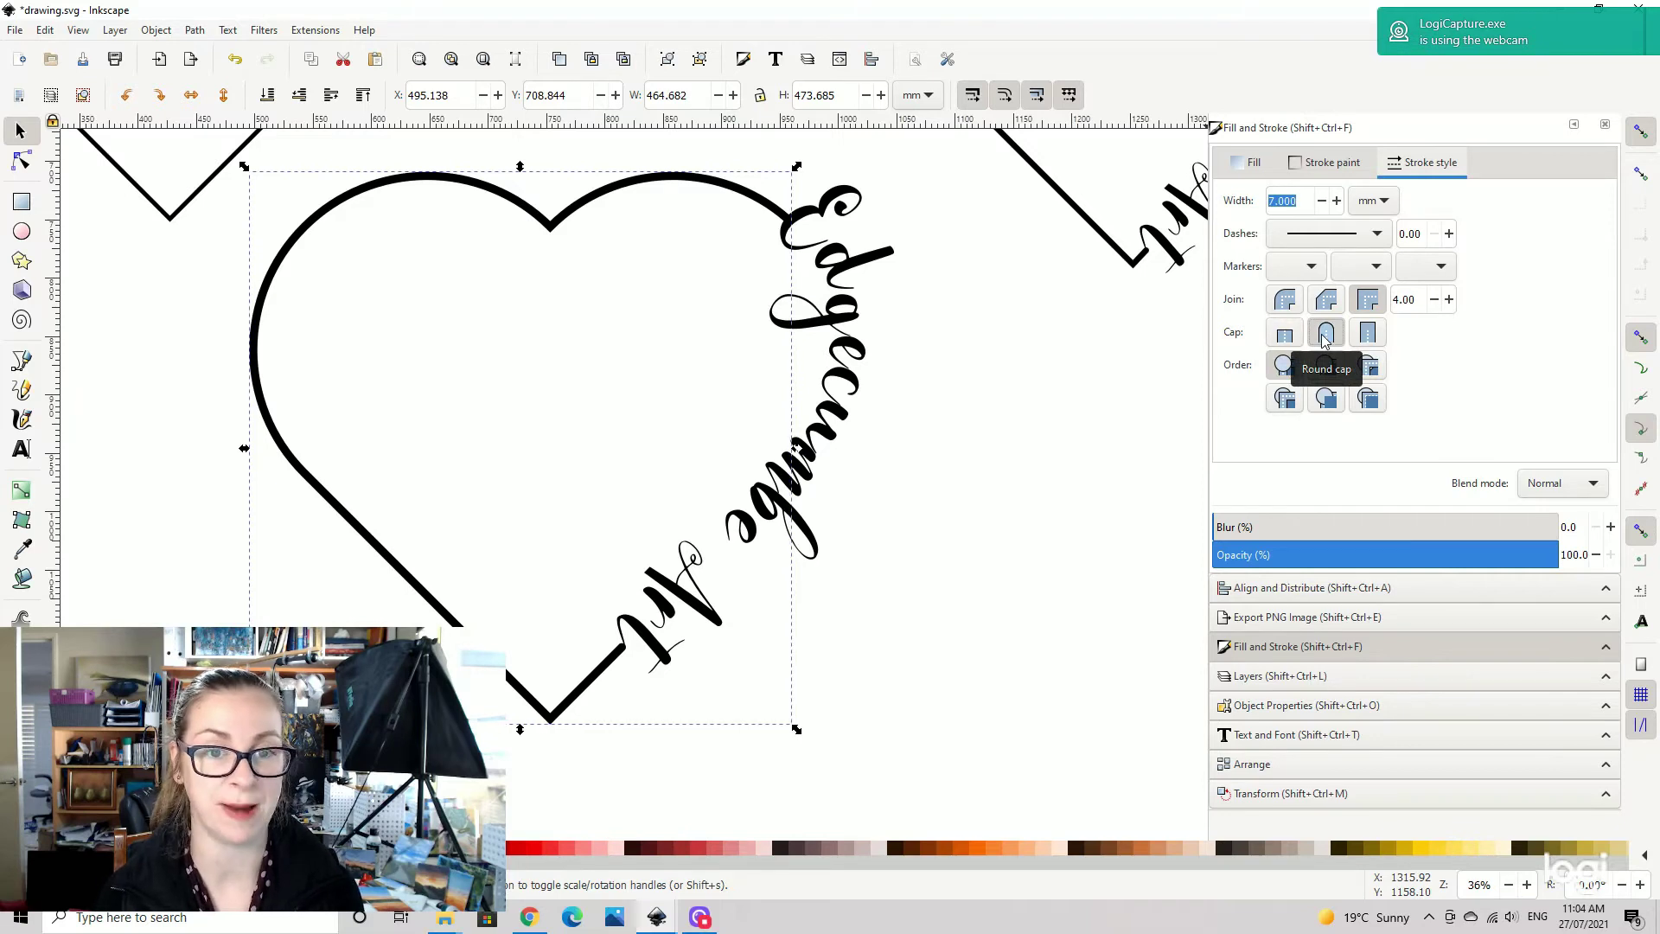
pyautogui.click(1022, 341)
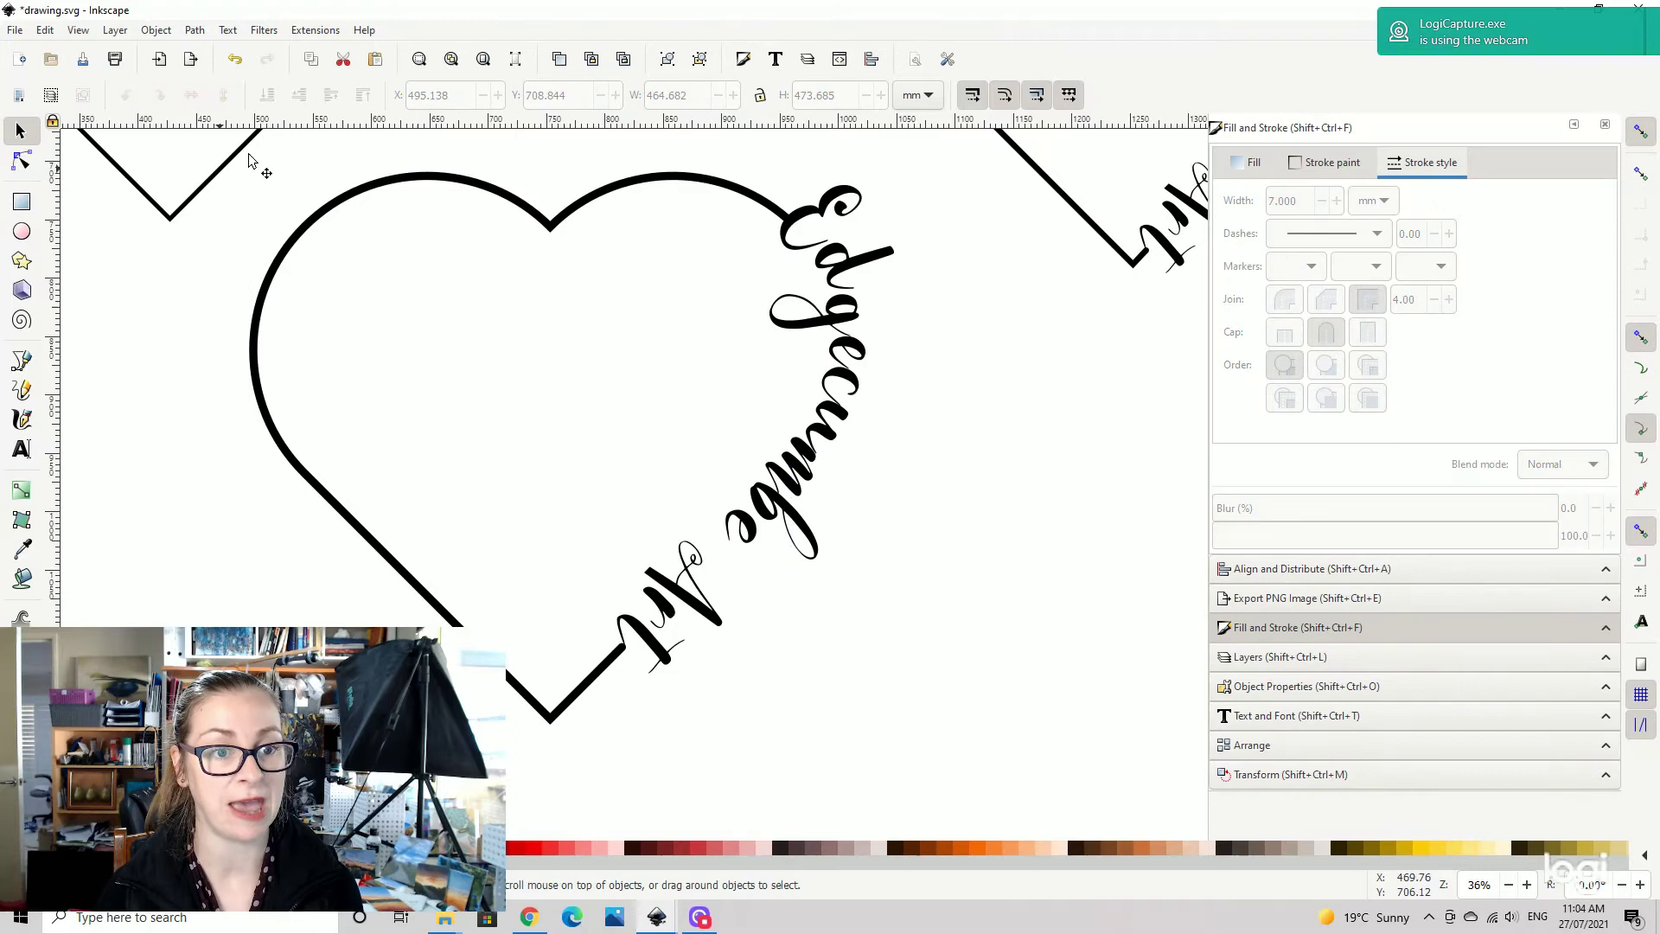
# - Pan across the drawing and select the curved Edgecumbe Art text
pyautogui.moveTo(727, 395); pyautogui.dragTo(964, 376)
pyautogui.scroll(1, 967, 384)
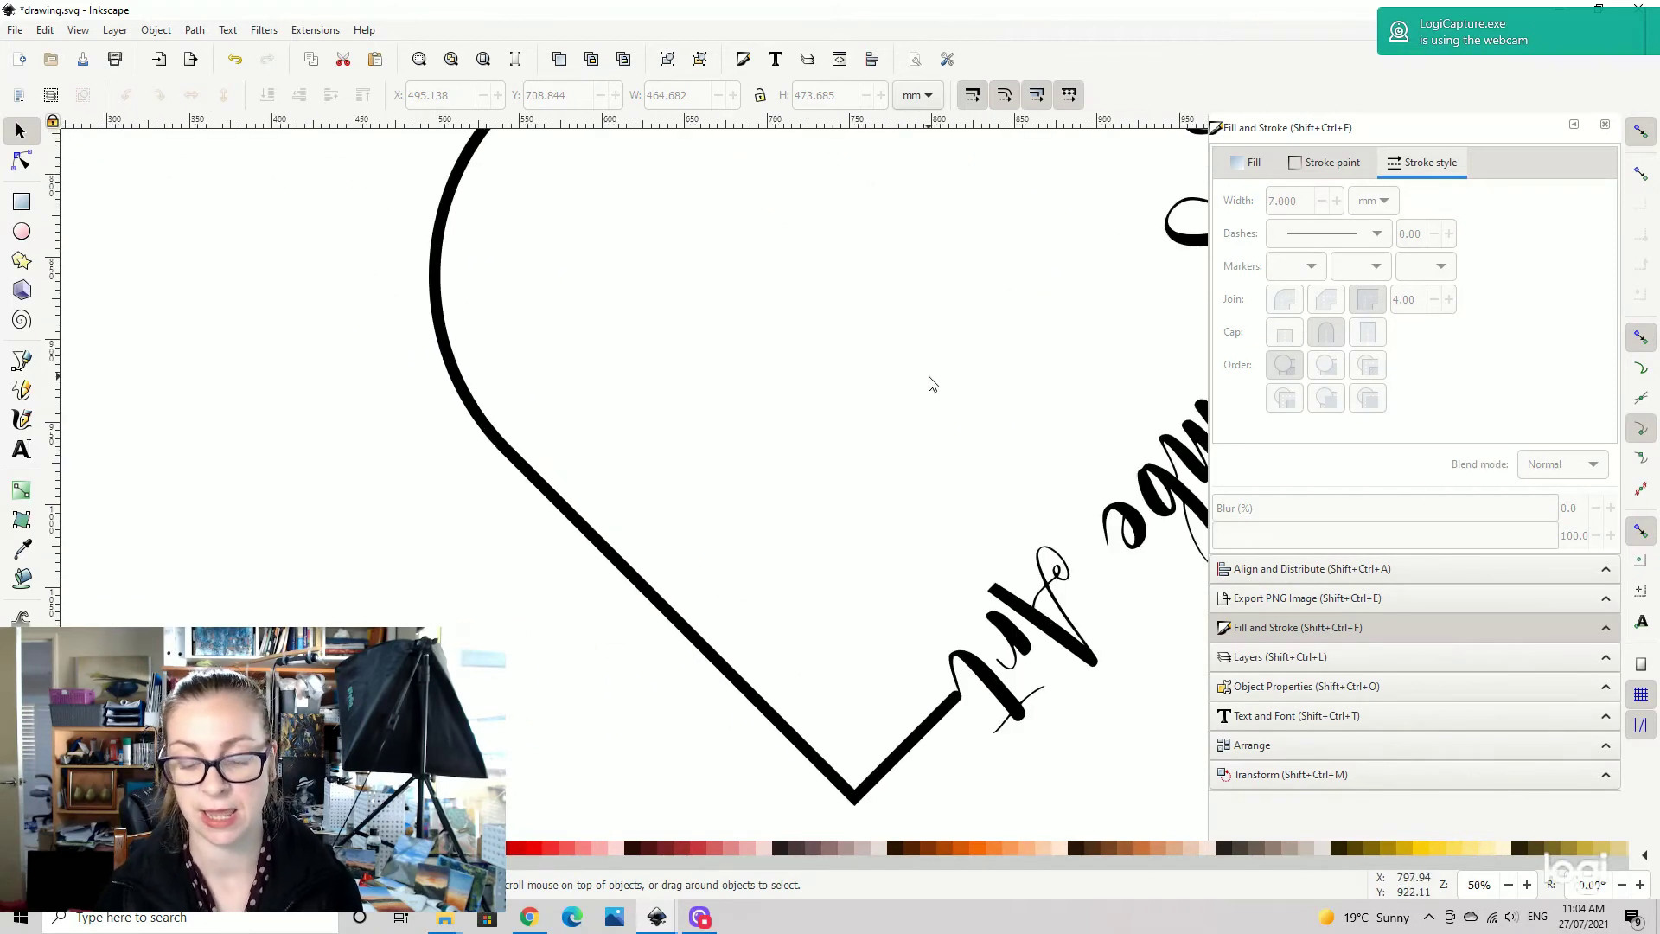
pyautogui.scroll(-2, 926, 382)
pyautogui.click(951, 350)
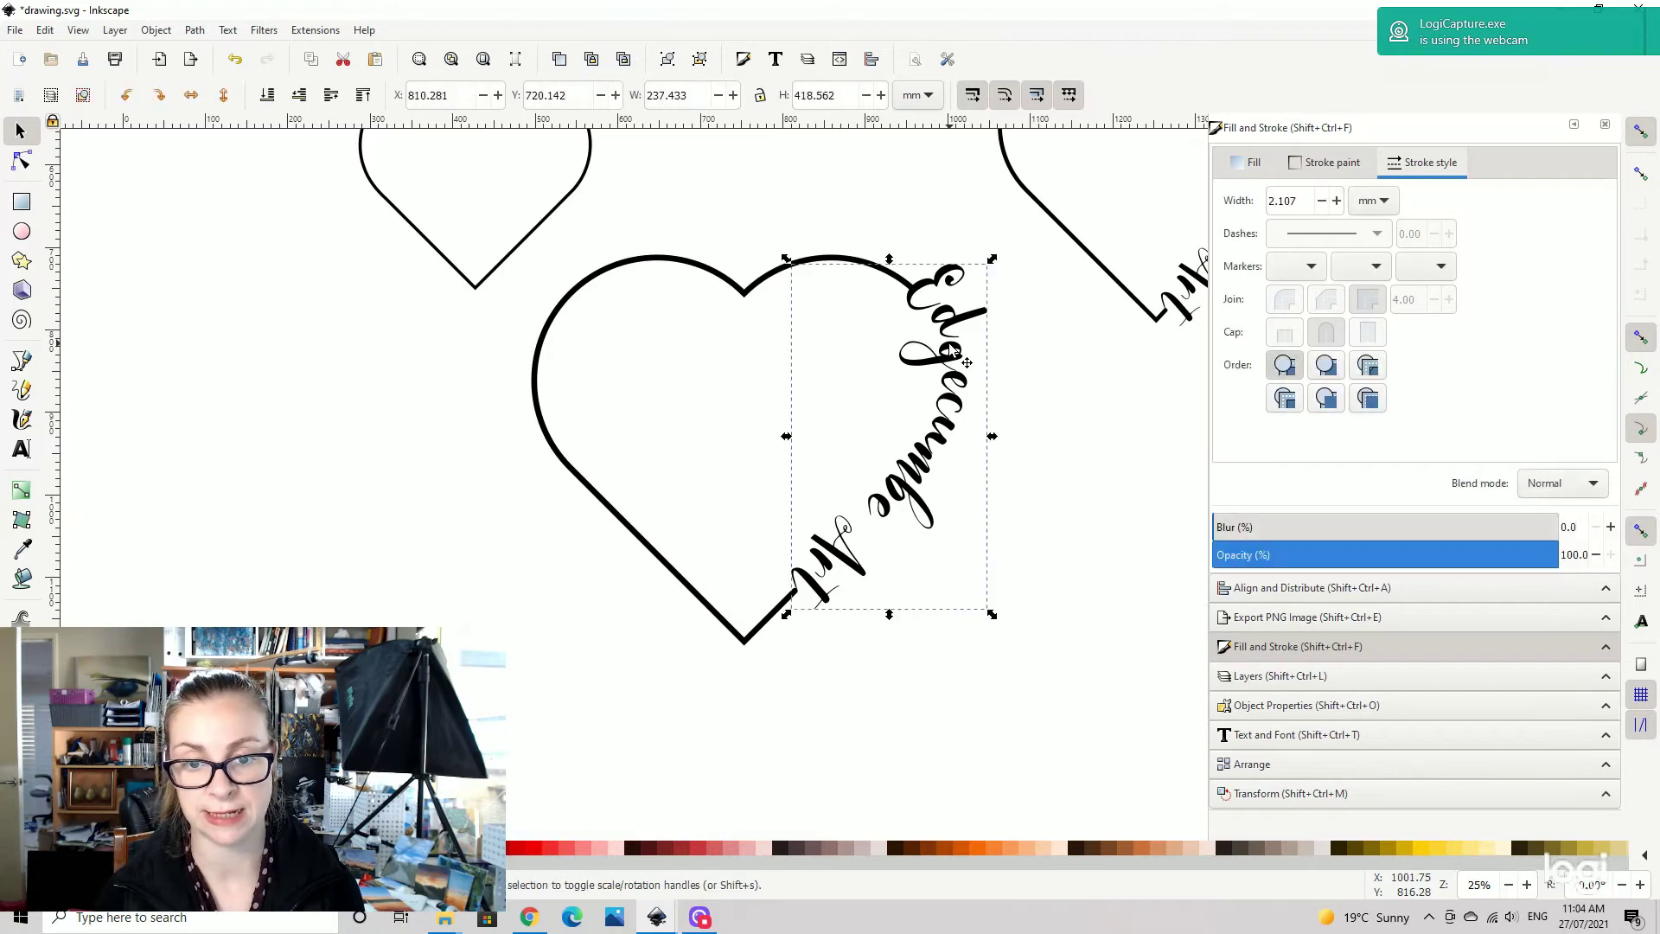
# - Colour the Edgecumbe Art text a soft red from the palette
pyautogui.click(535, 857)
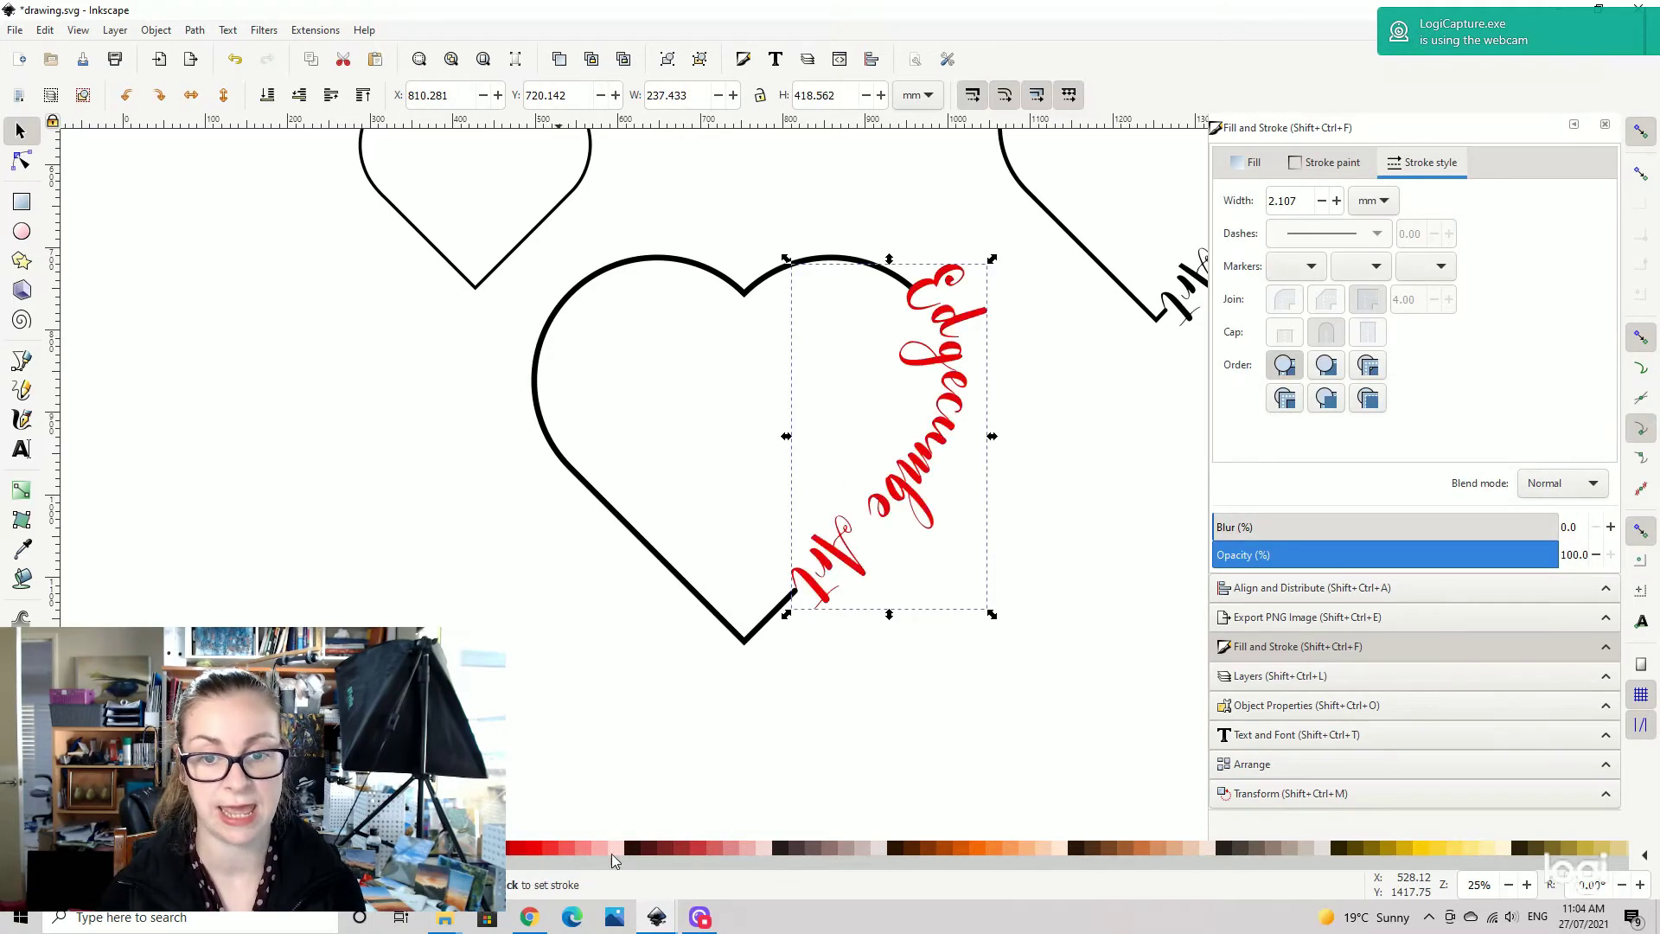
pyautogui.click(709, 848)
pyautogui.click(711, 848)
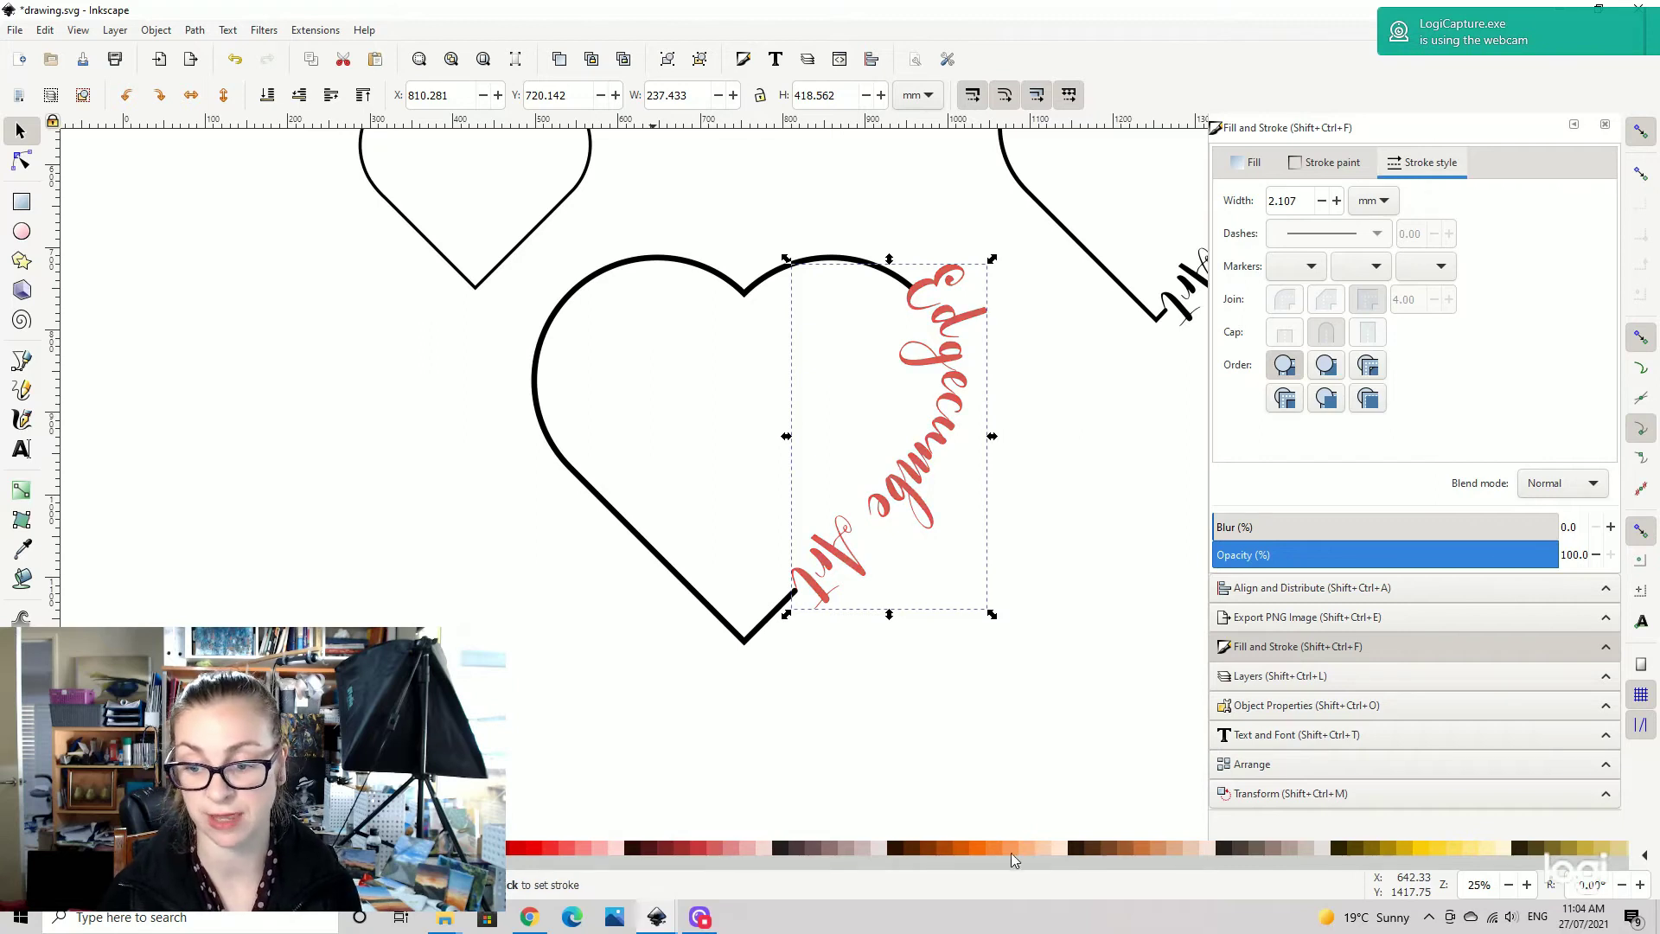
pyautogui.click(822, 664)
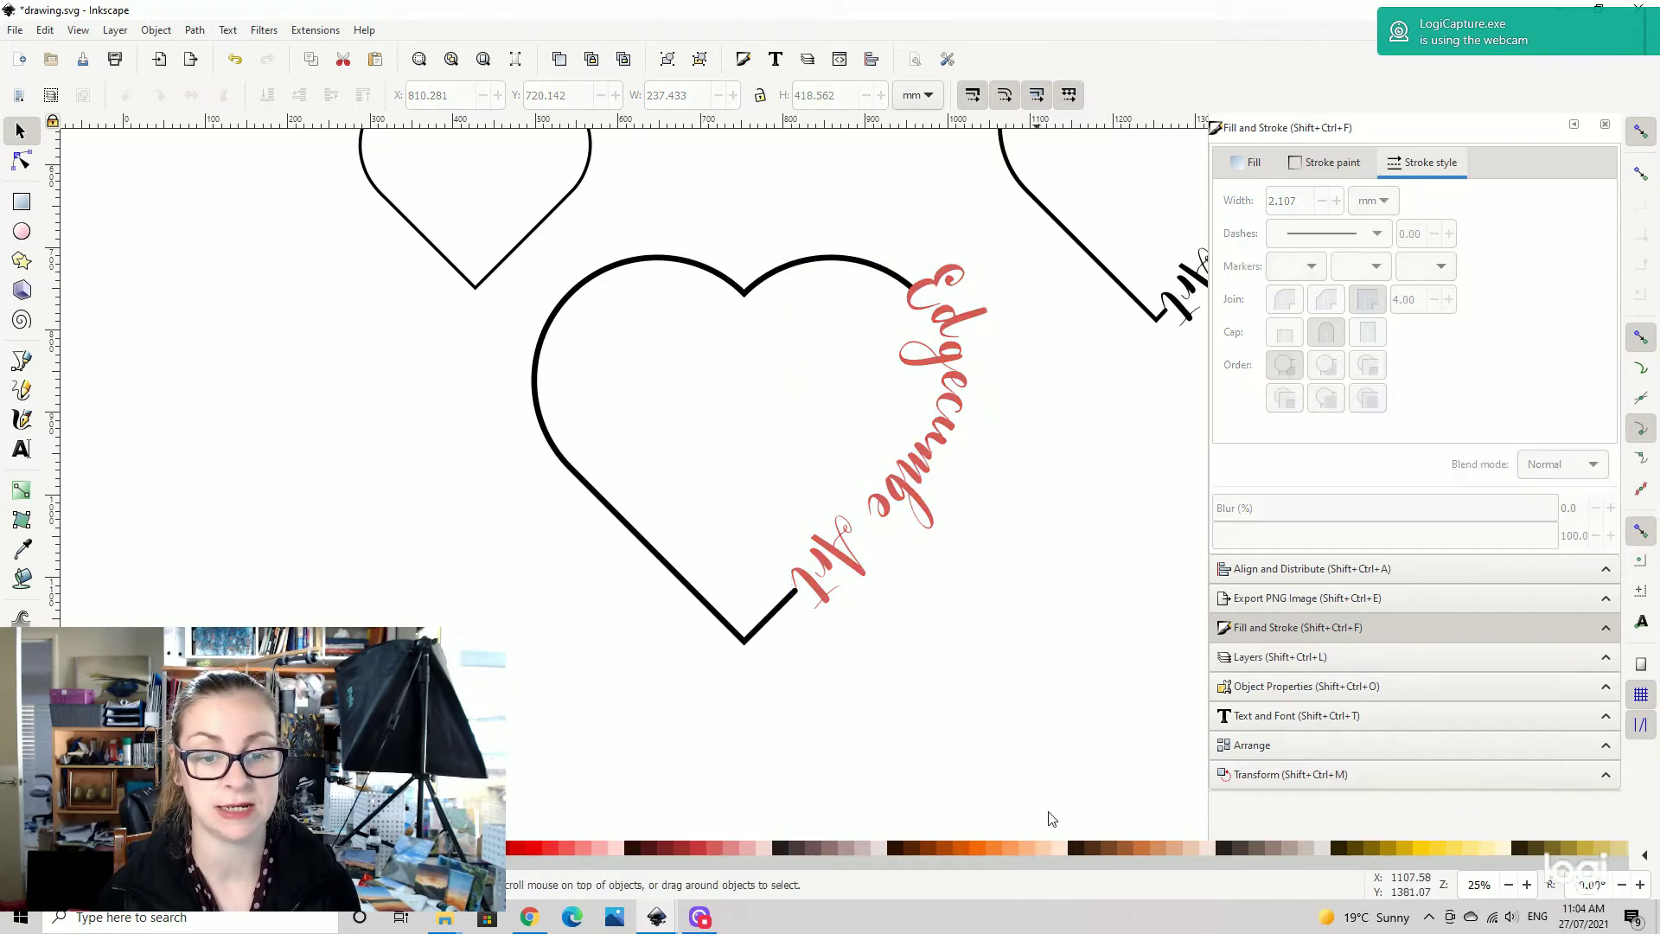
# - Group the heart outline and its text into one object
pyautogui.moveTo(1058, 737)
pyautogui.mouseDown()
pyautogui.moveTo(507, 319)
pyautogui.moveTo(439, 232)
pyautogui.mouseUp()
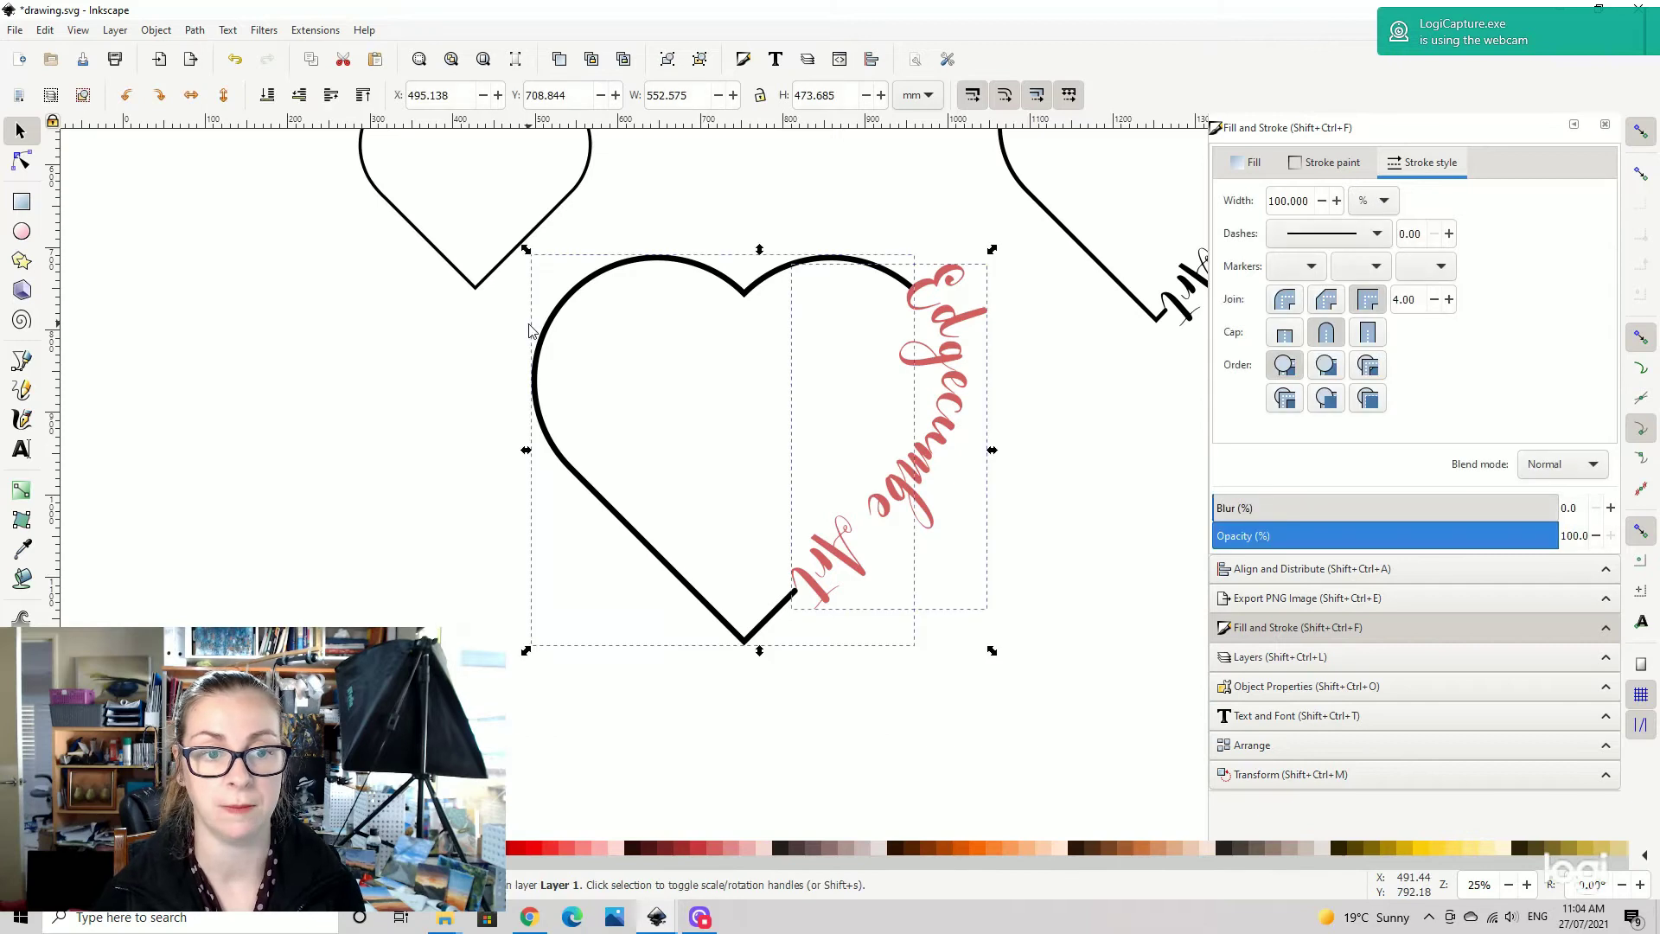
pyautogui.click(156, 30)
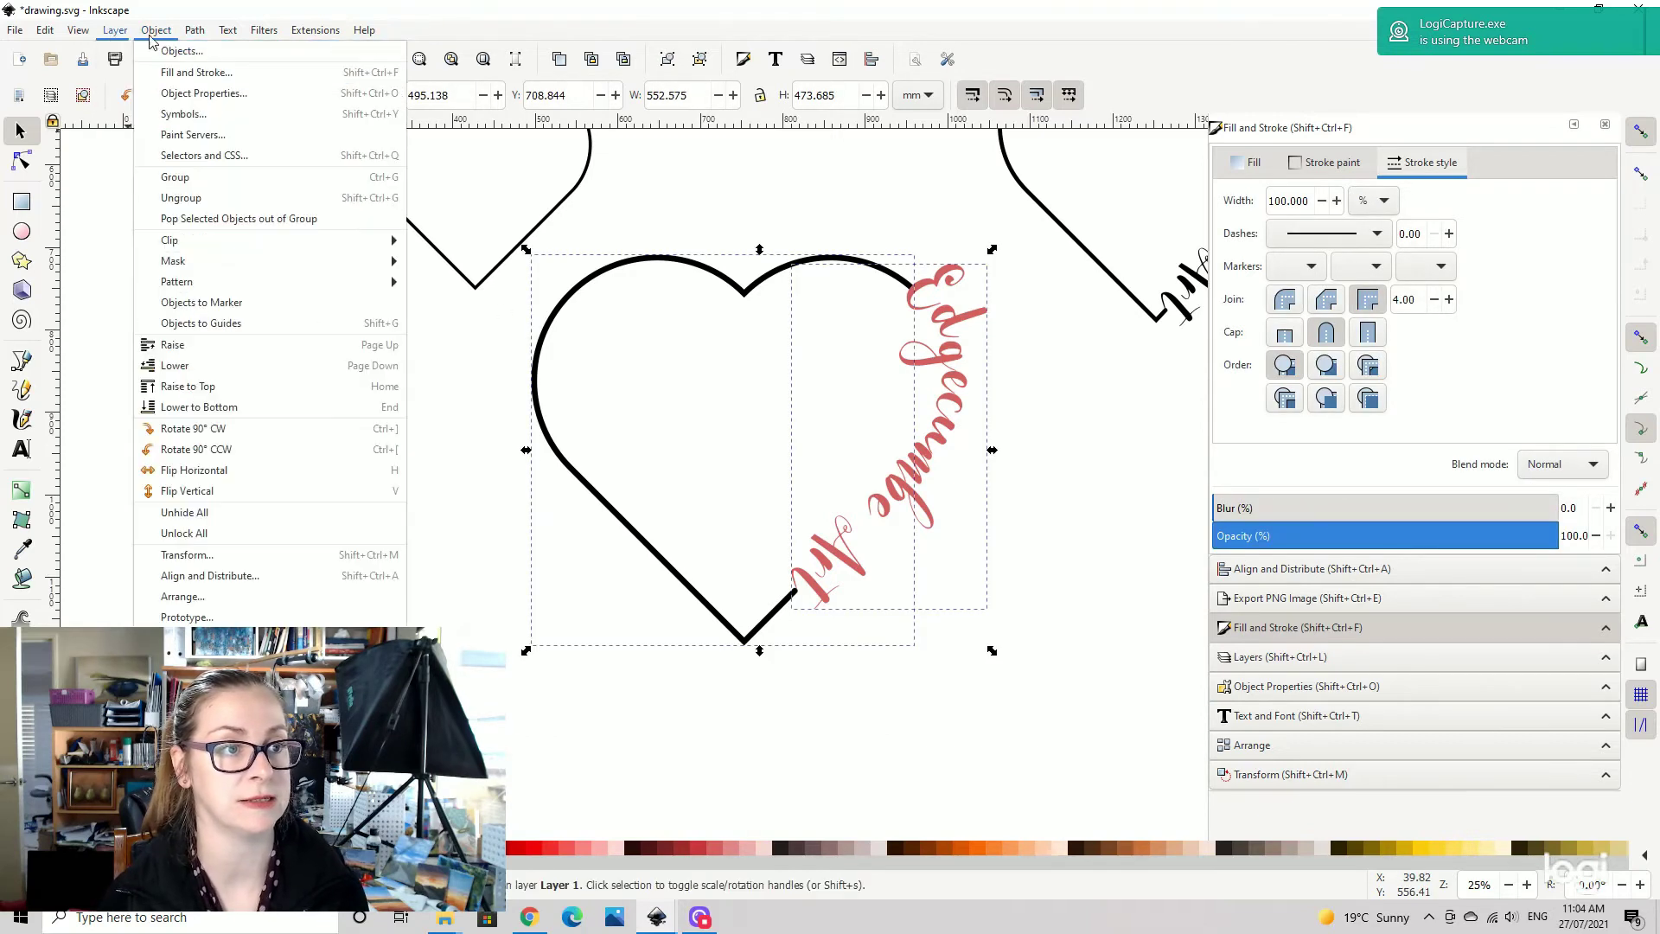
pyautogui.click(242, 177)
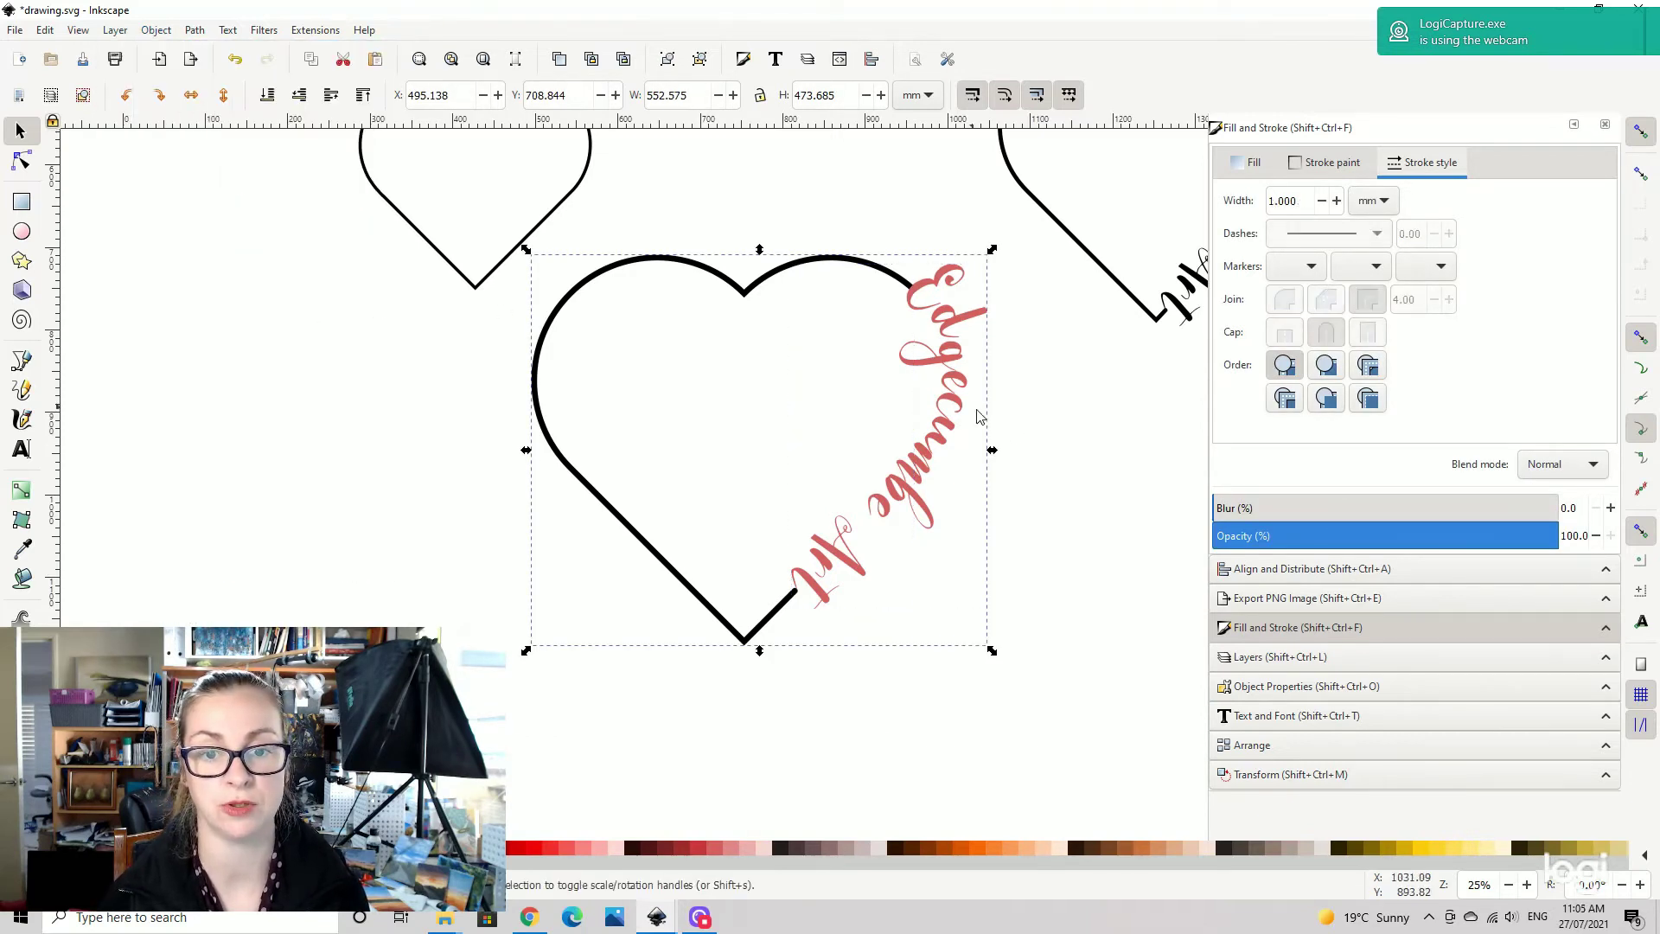
pyautogui.click(1067, 458)
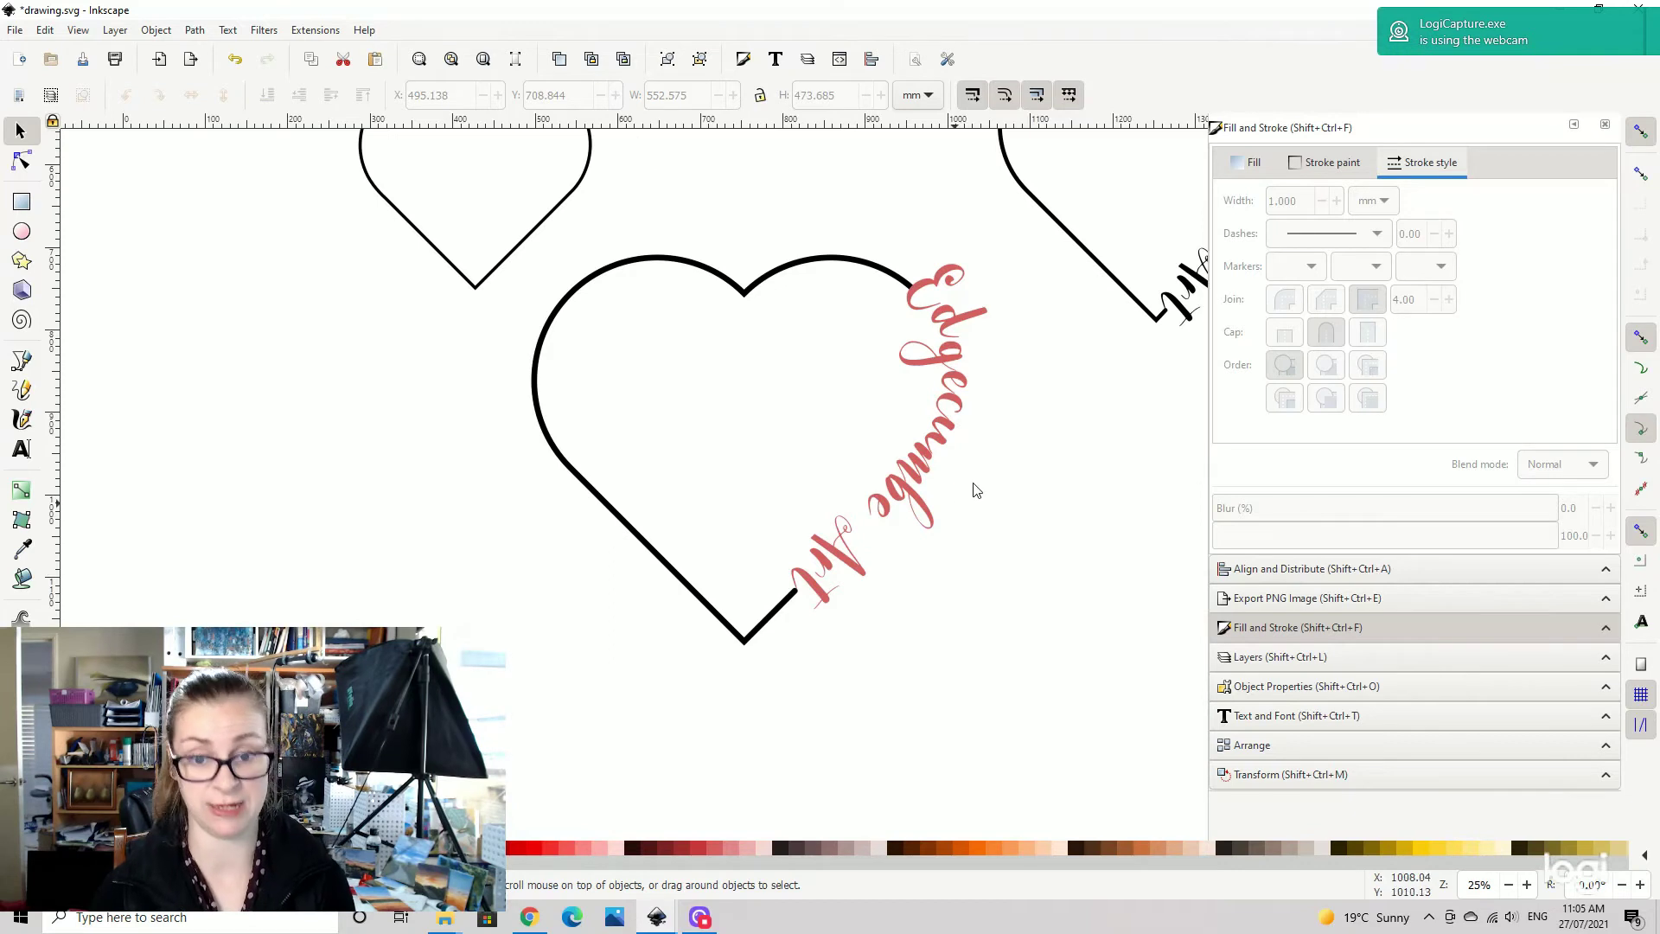
# - Move the teal patterned heart into the large outlined heart and nudge it slightly lower
pyautogui.moveTo(1061, 390); pyautogui.dragTo(1021, 581)
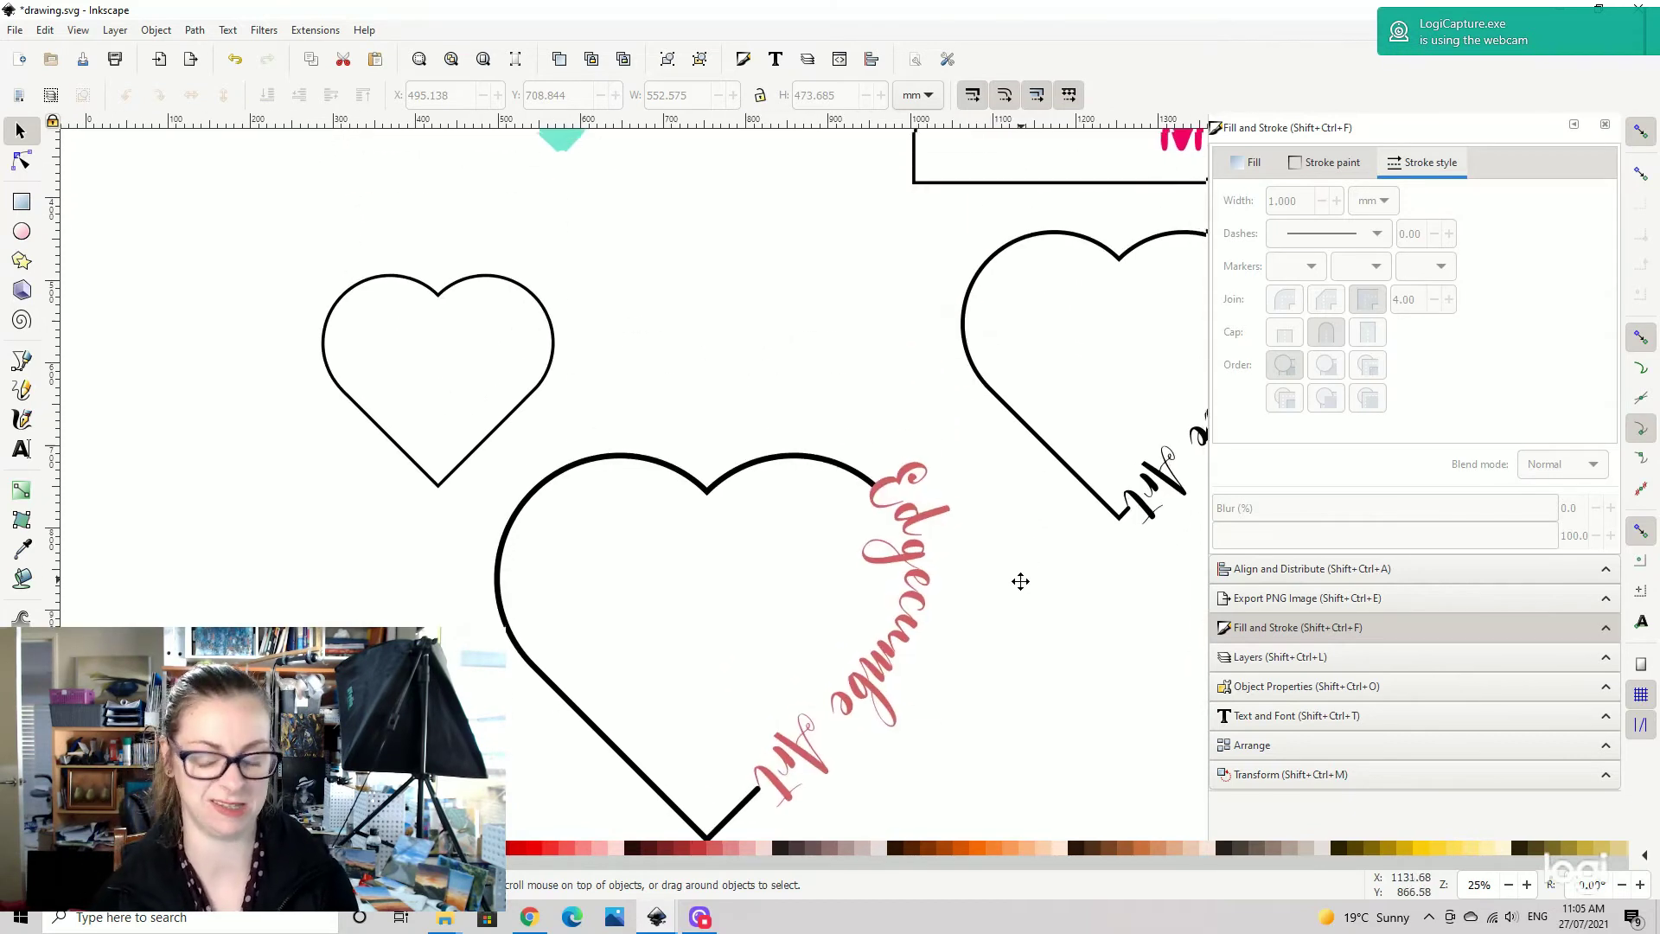
pyautogui.scroll(-3, 983, 528)
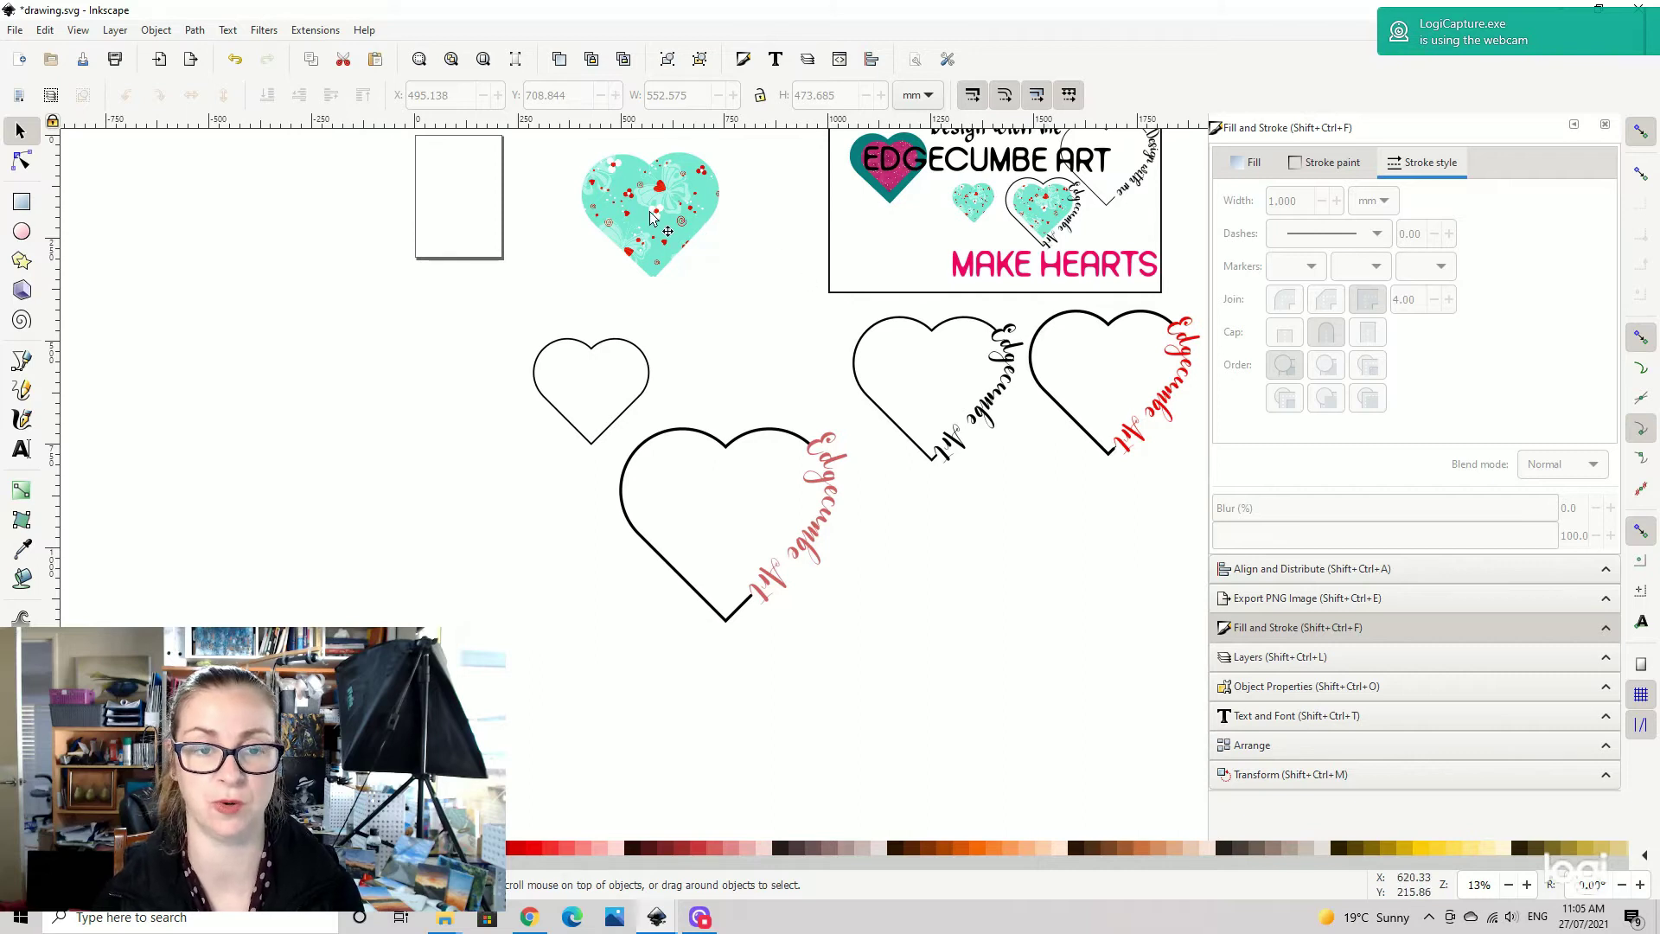
pyautogui.moveTo(651, 208); pyautogui.dragTo(733, 527)
pyautogui.scroll(3, 792, 600)
pyautogui.click(1061, 454)
pyautogui.moveTo(1014, 431); pyautogui.dragTo(1160, 545)
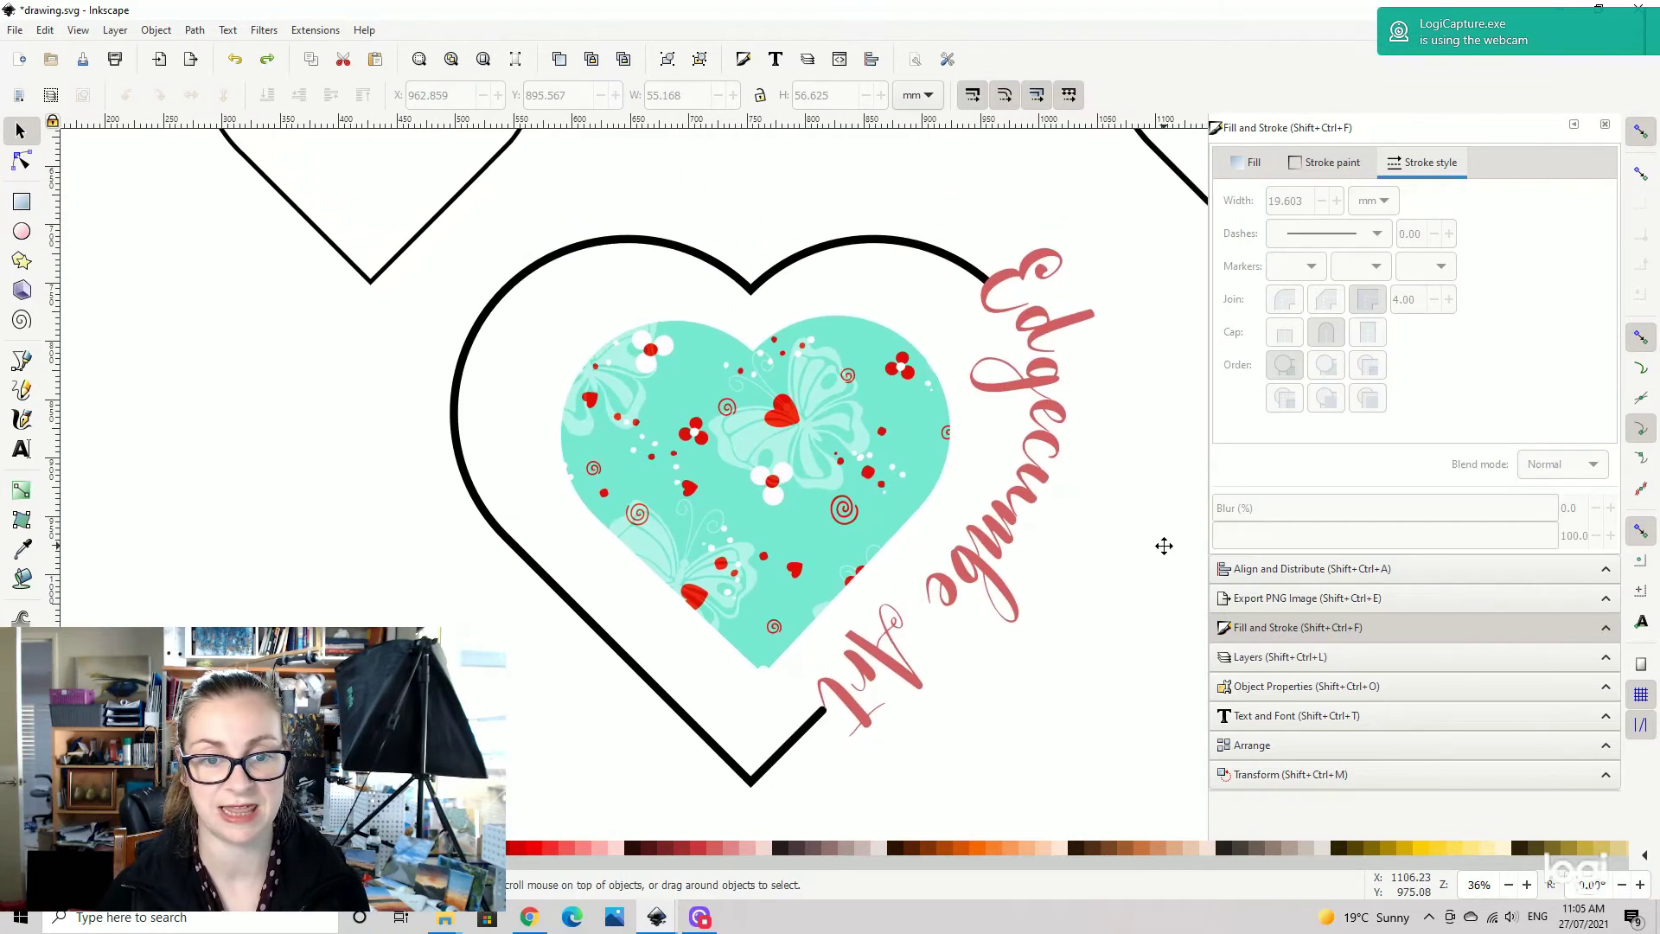
pyautogui.click(817, 480)
pyautogui.moveTo(817, 480); pyautogui.dragTo(818, 485)
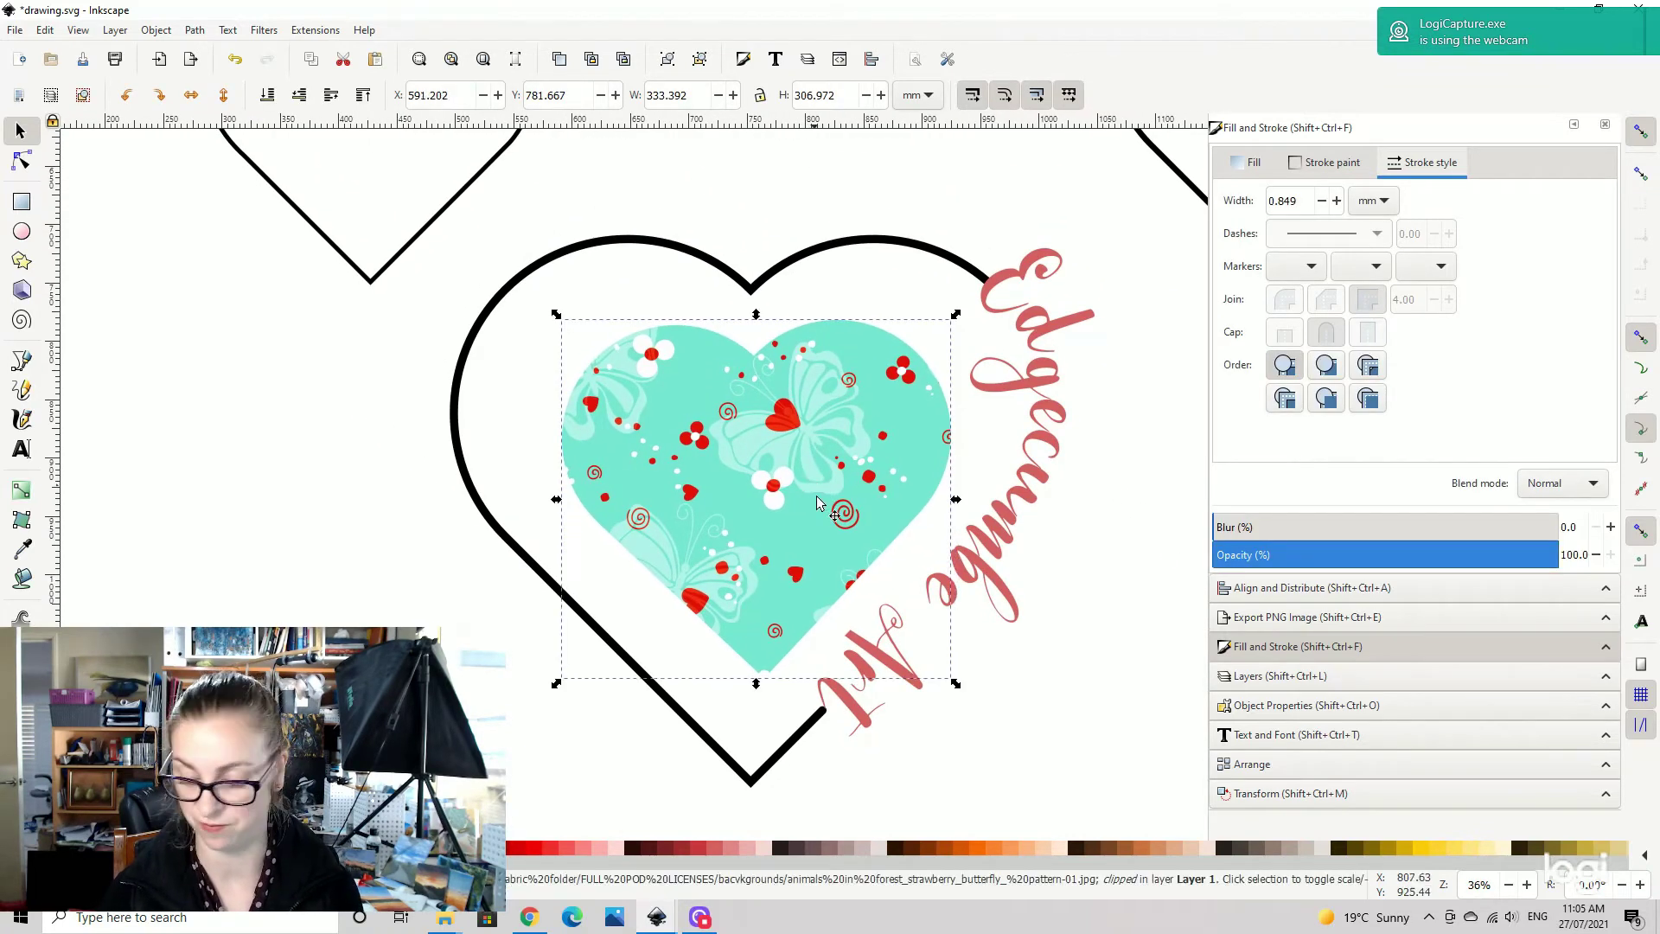
pyautogui.click(1137, 618)
pyautogui.press('-')
pyautogui.press('-')
pyautogui.press('-')
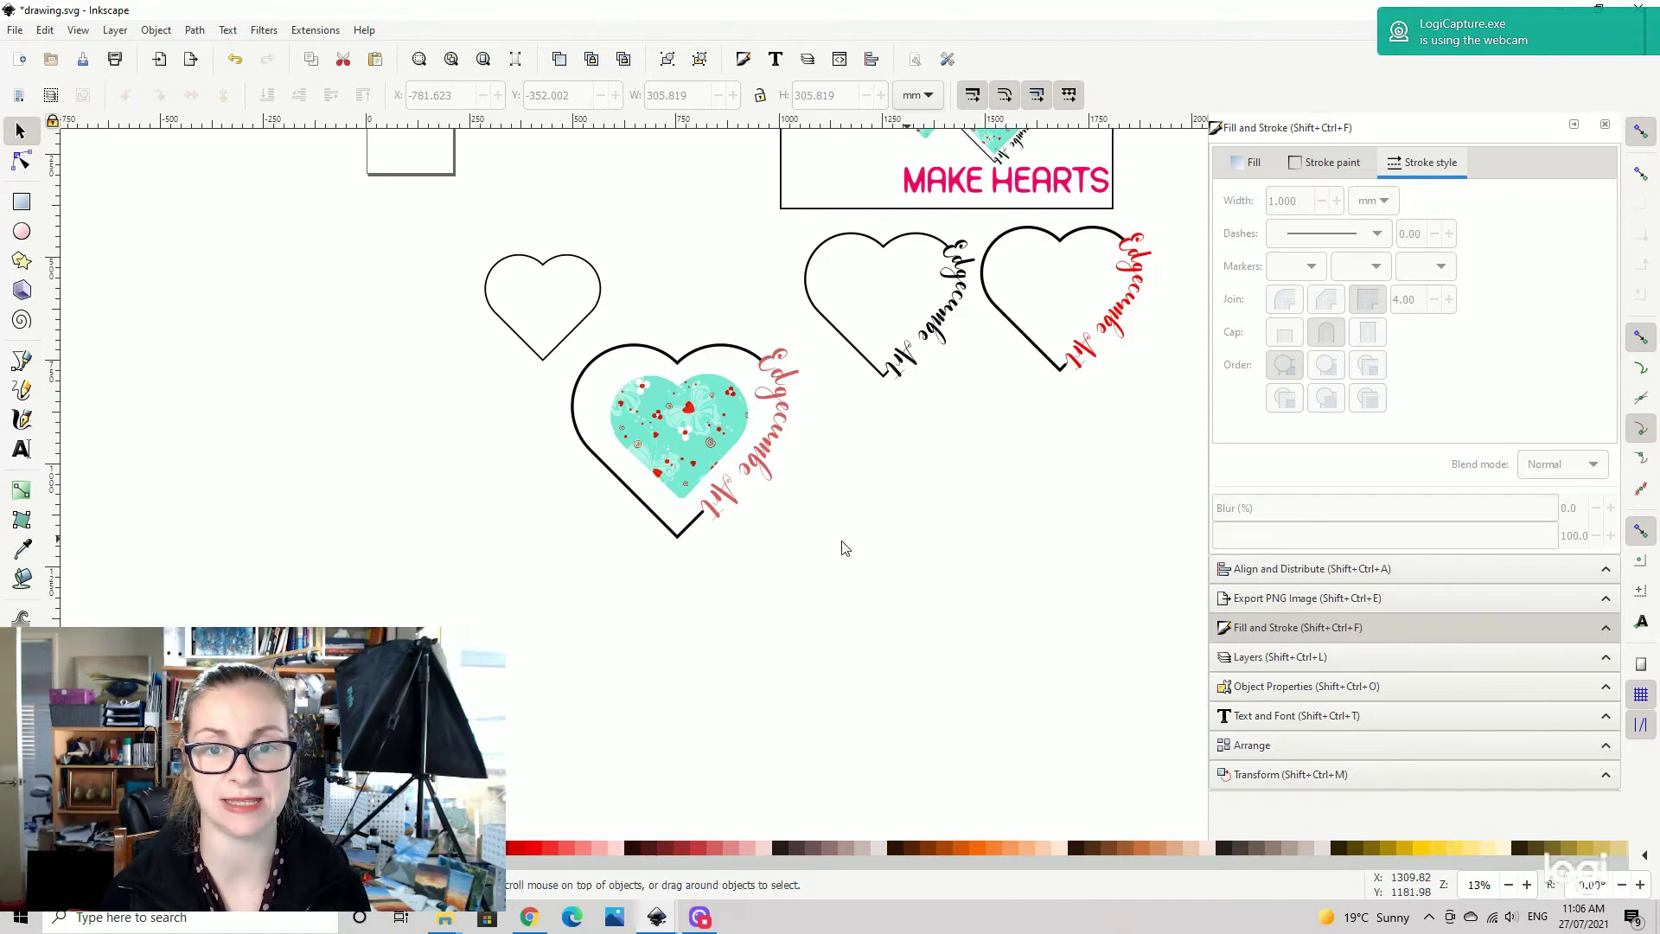
# - Pan around the canvas to centre the view on the hearts
pyautogui.scroll(5, 872, 443)
pyautogui.hscroll(-2, 893, 527)
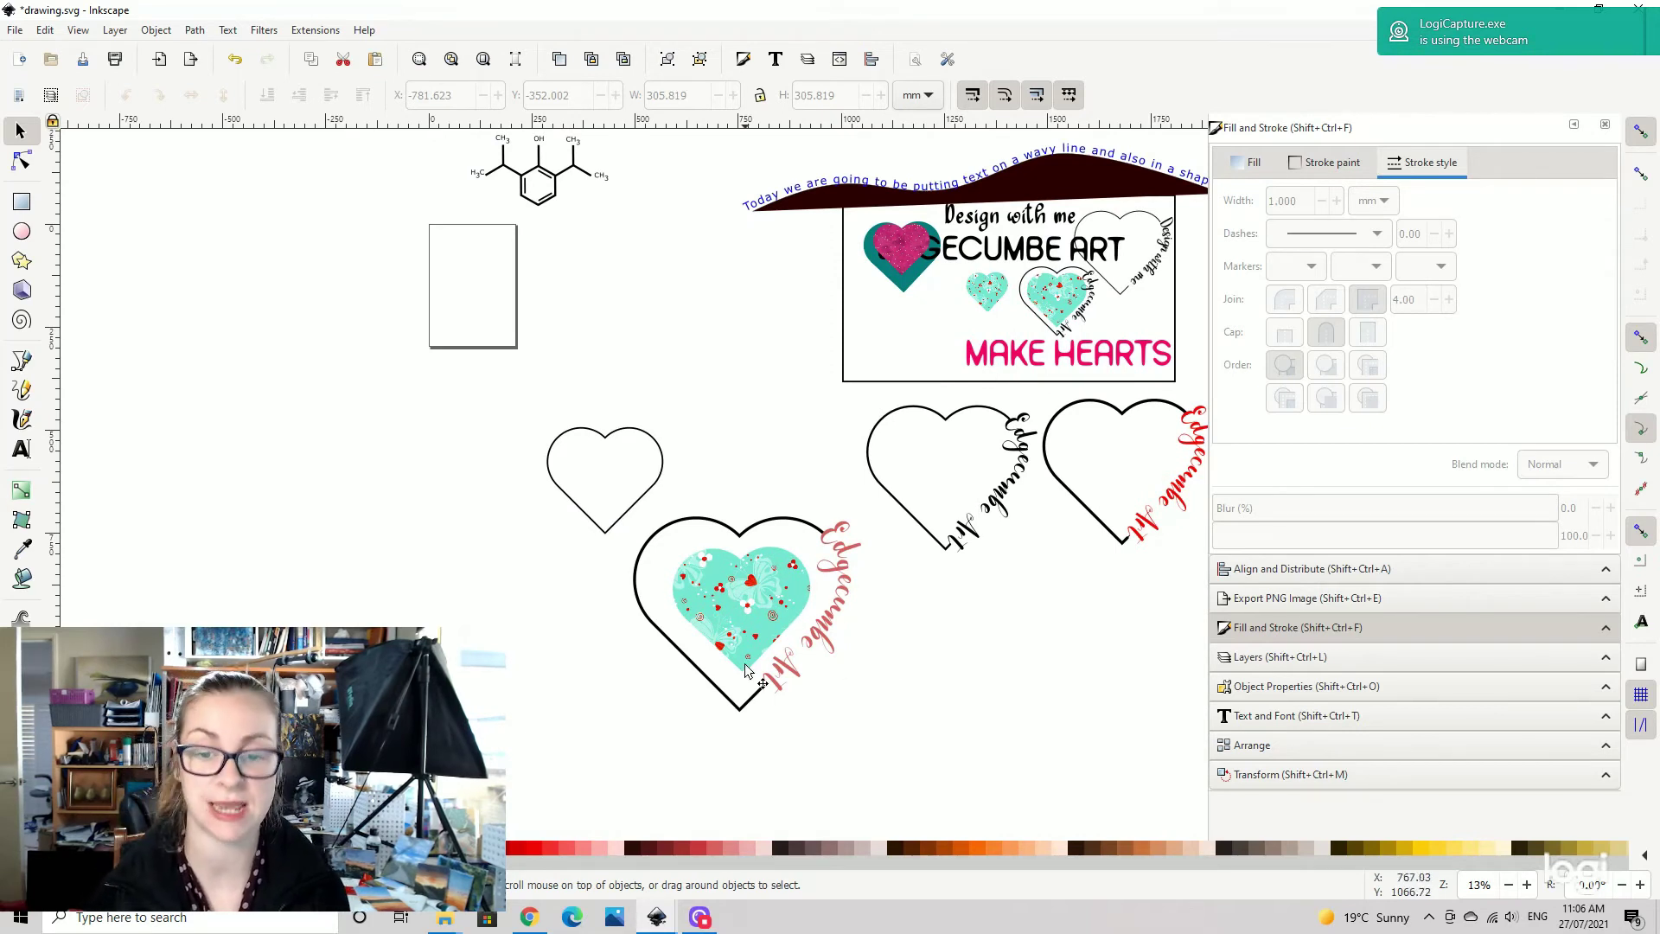
pyautogui.moveTo(699, 303); pyautogui.dragTo(640, 345)
pyautogui.scroll(2, 641, 345)
pyautogui.hscroll(2, 656, 337)
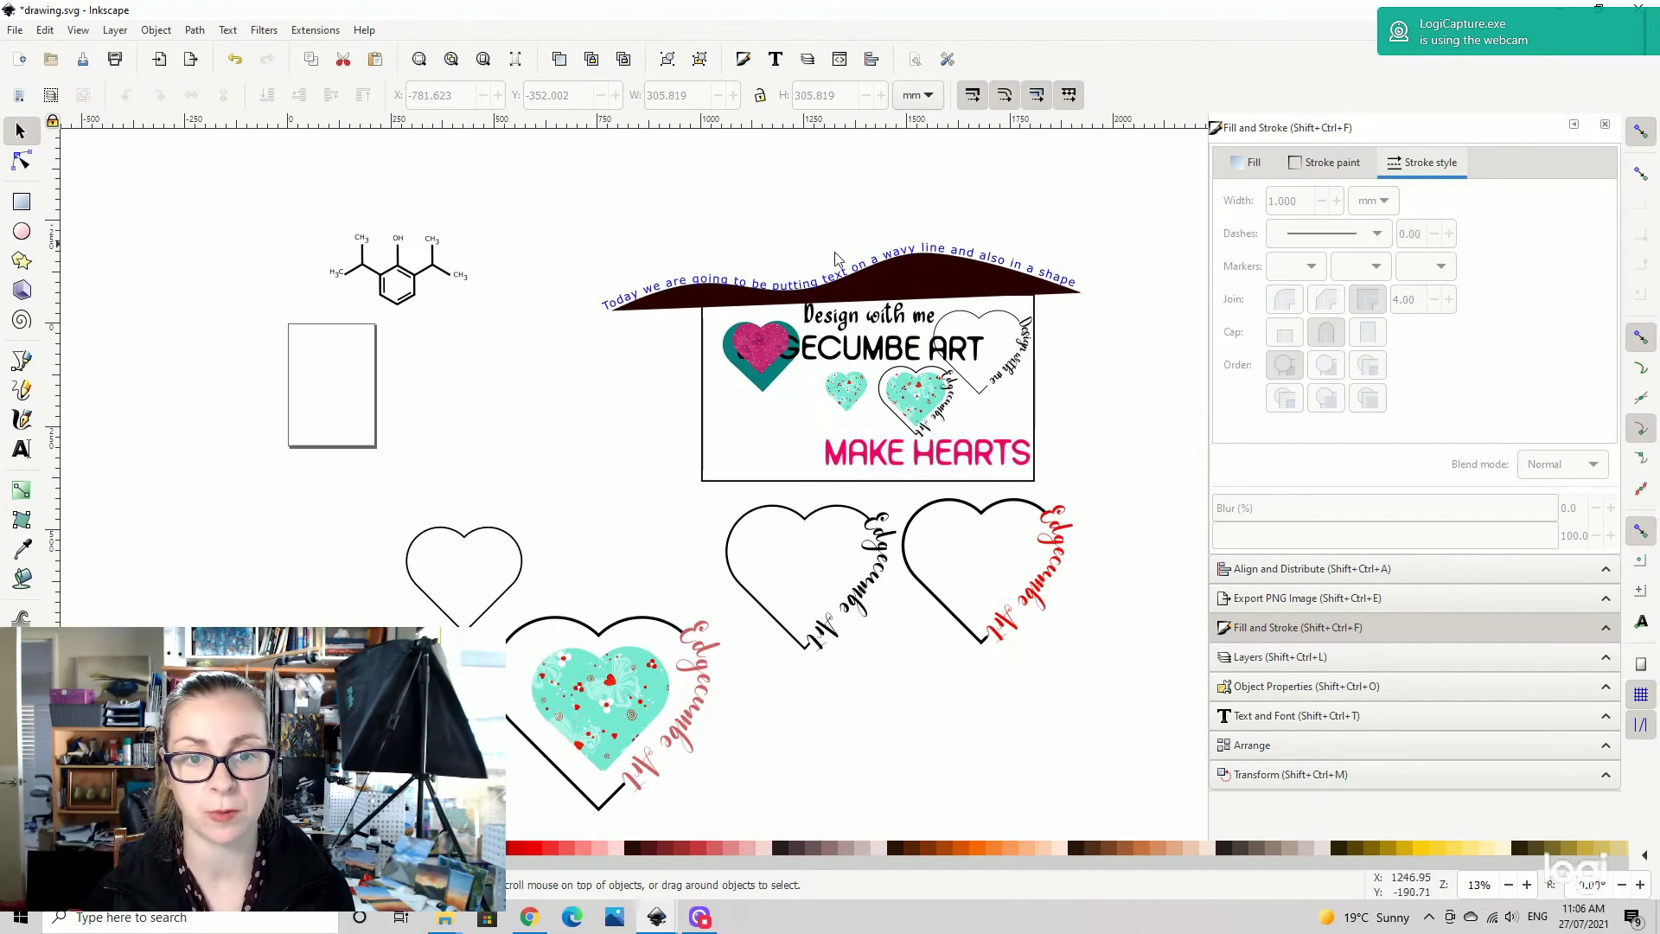
pyautogui.moveTo(691, 504); pyautogui.dragTo(605, 261)
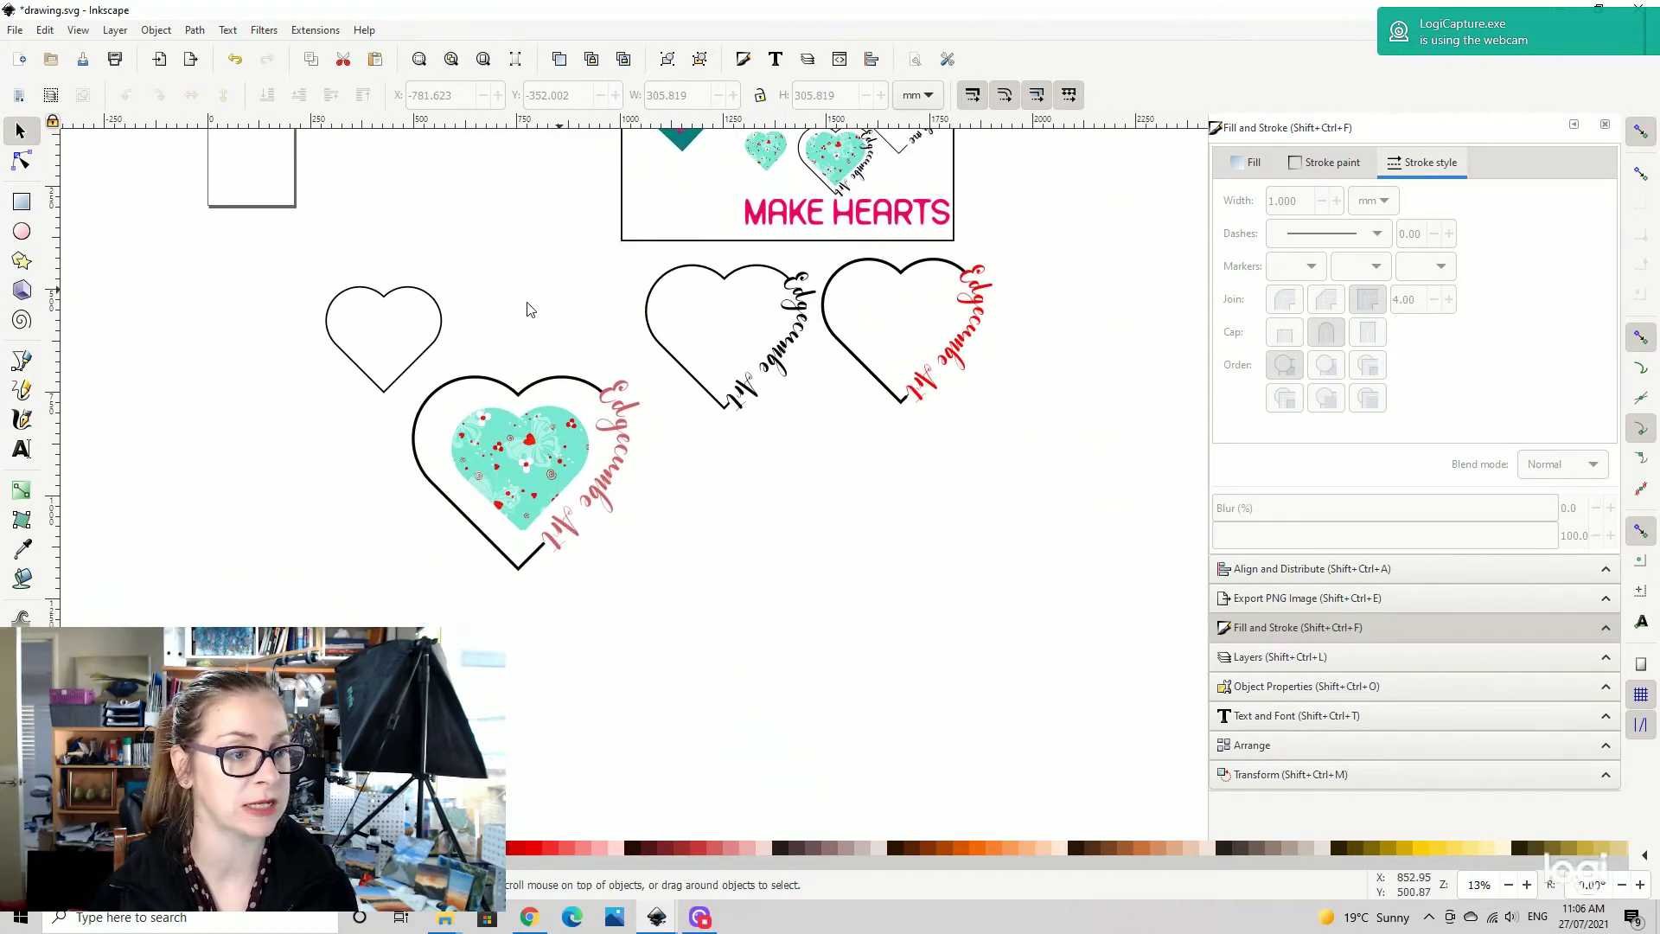
# - Draw a three-segment zigzag line below the hearts with the Bezier tool, then show its nodes
pyautogui.click(23, 365)
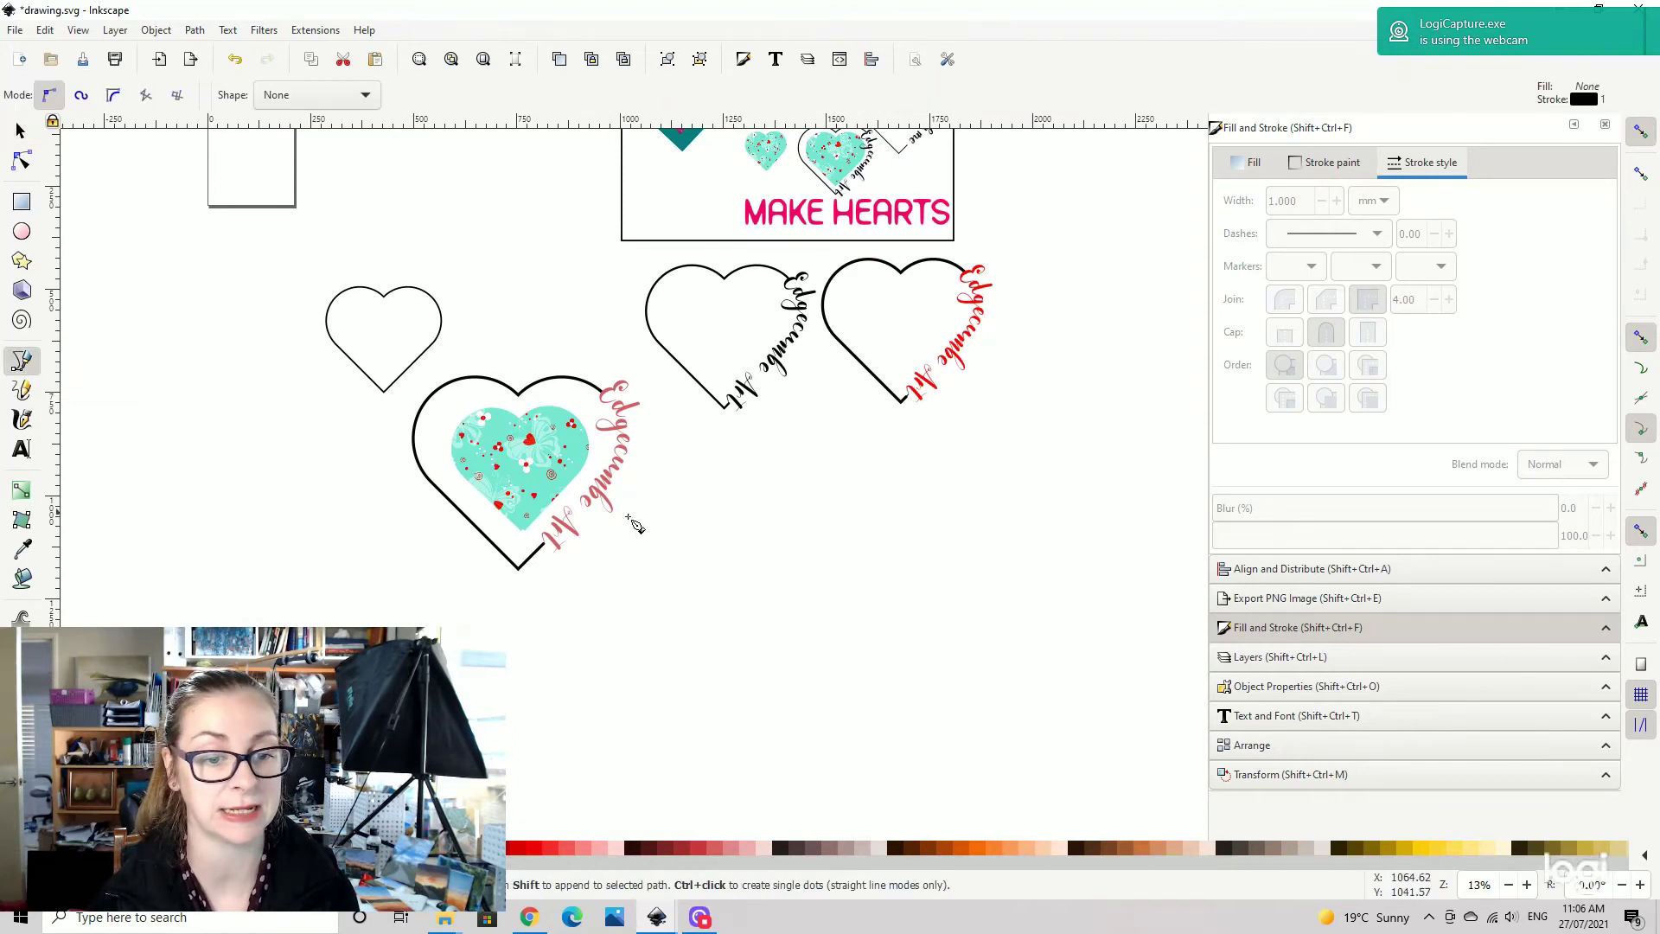
pyautogui.moveTo(662, 568); pyautogui.dragTo(660, 550)
pyautogui.click(419, 408)
pyautogui.click(640, 311)
pyautogui.click(843, 404)
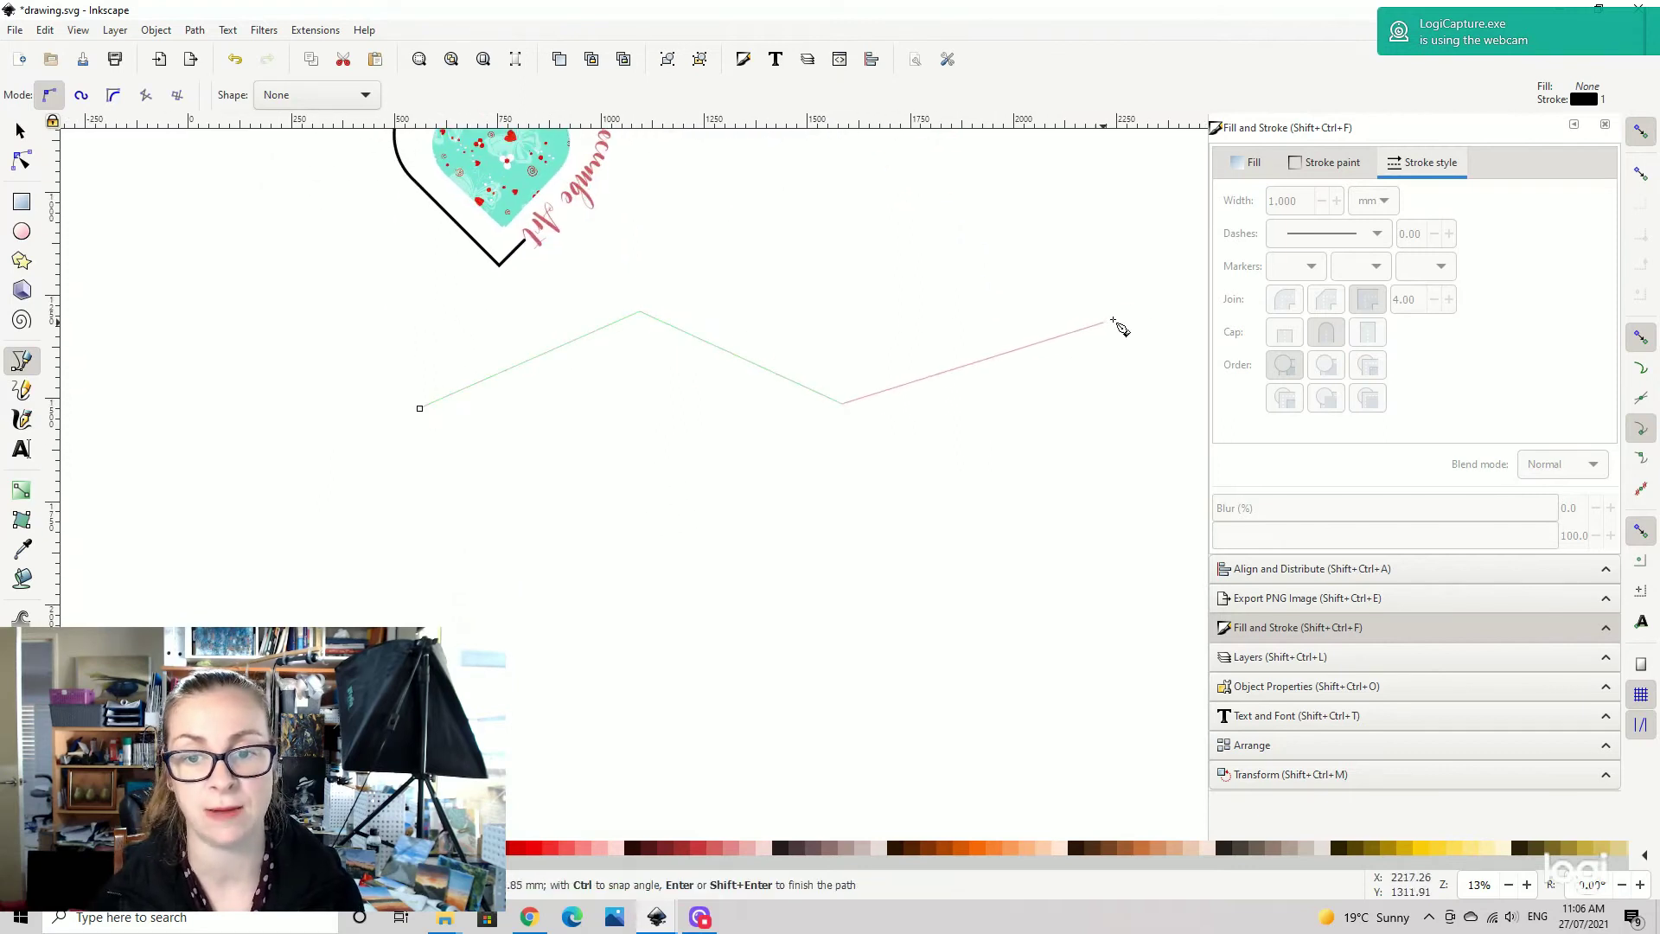
pyautogui.click(1136, 305)
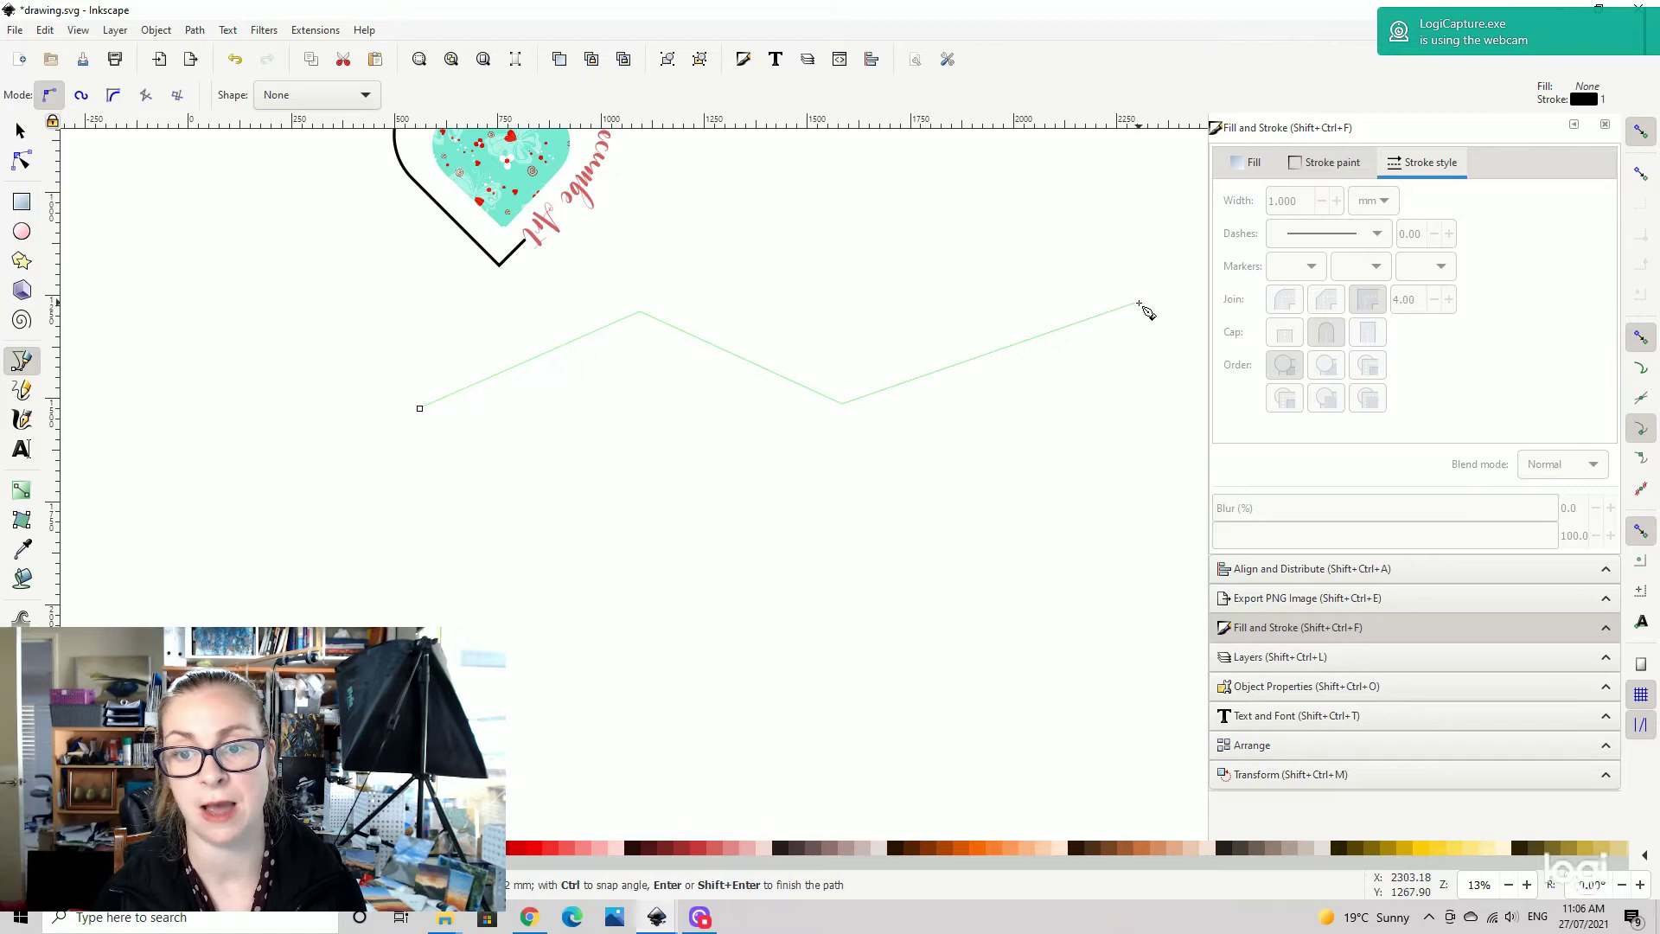
pyautogui.press('Return')
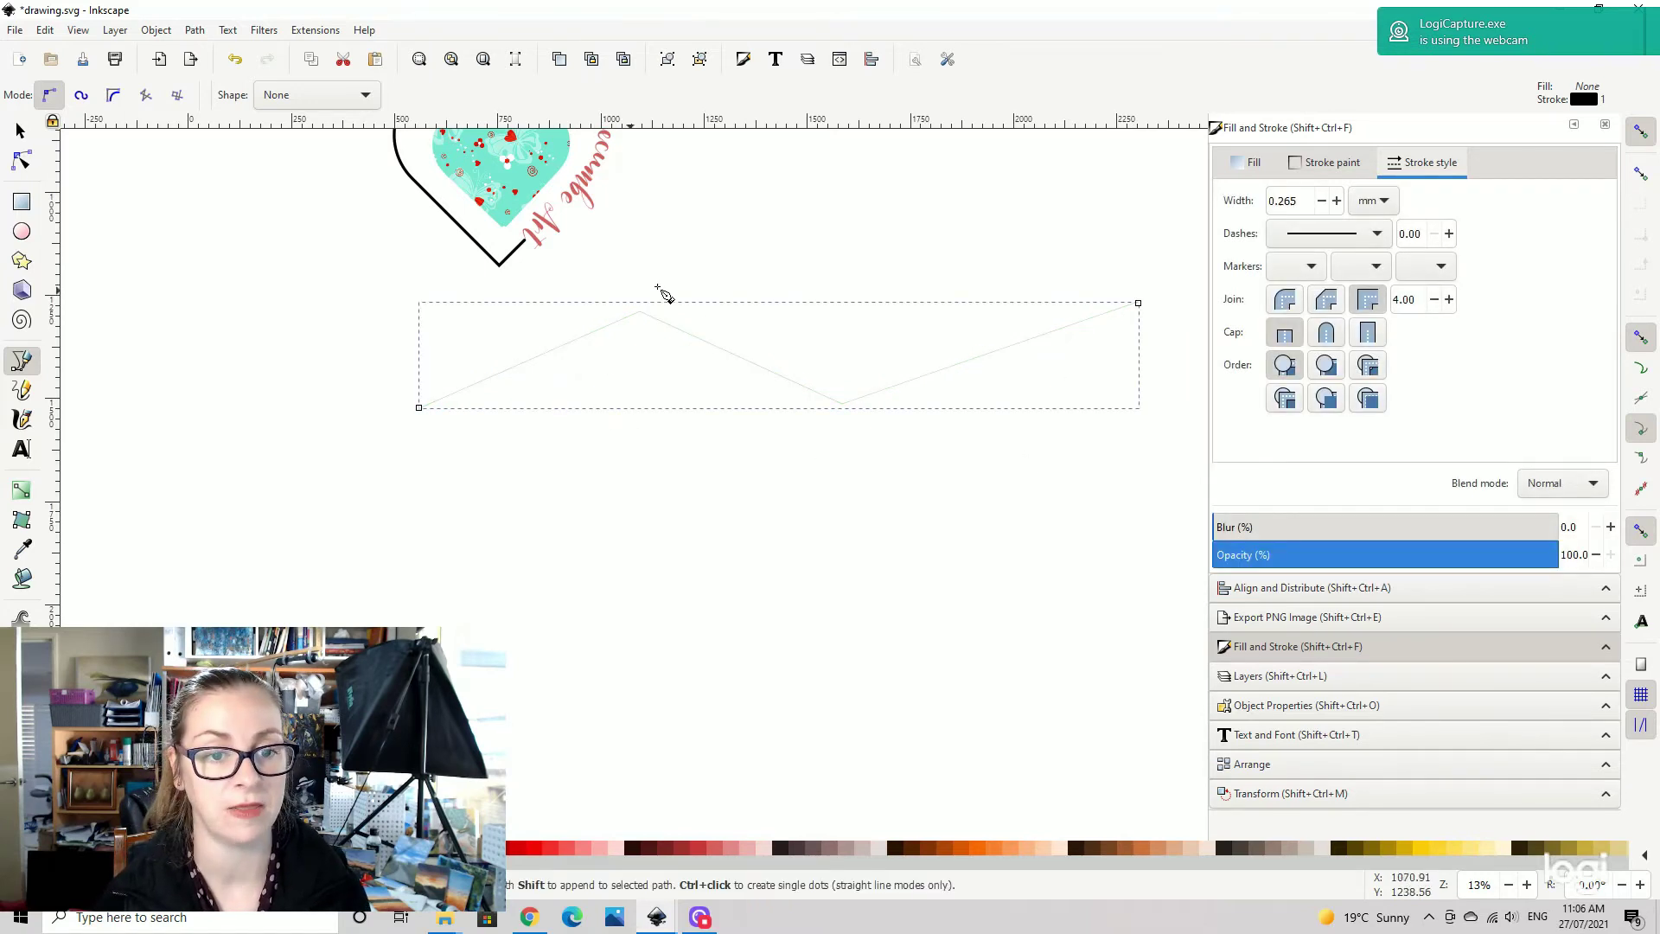
pyautogui.click(21, 162)
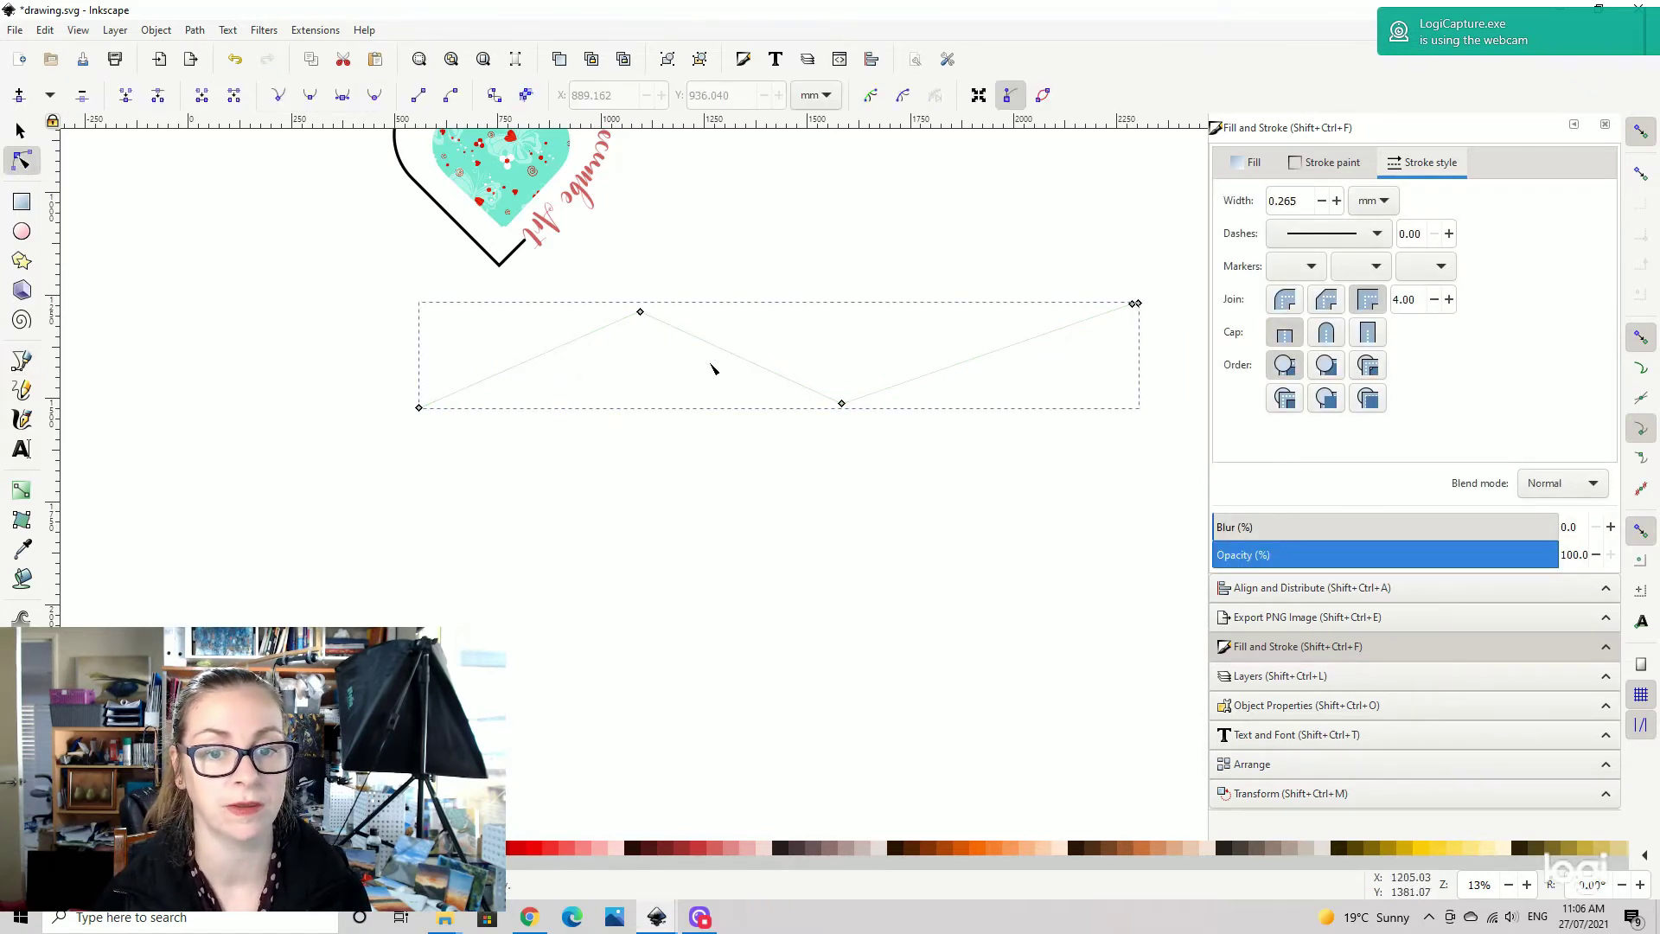
# - Make the zigzag's peak and trough nodes smooth, lowering the peak and raising the trough slightly
pyautogui.click(640, 311)
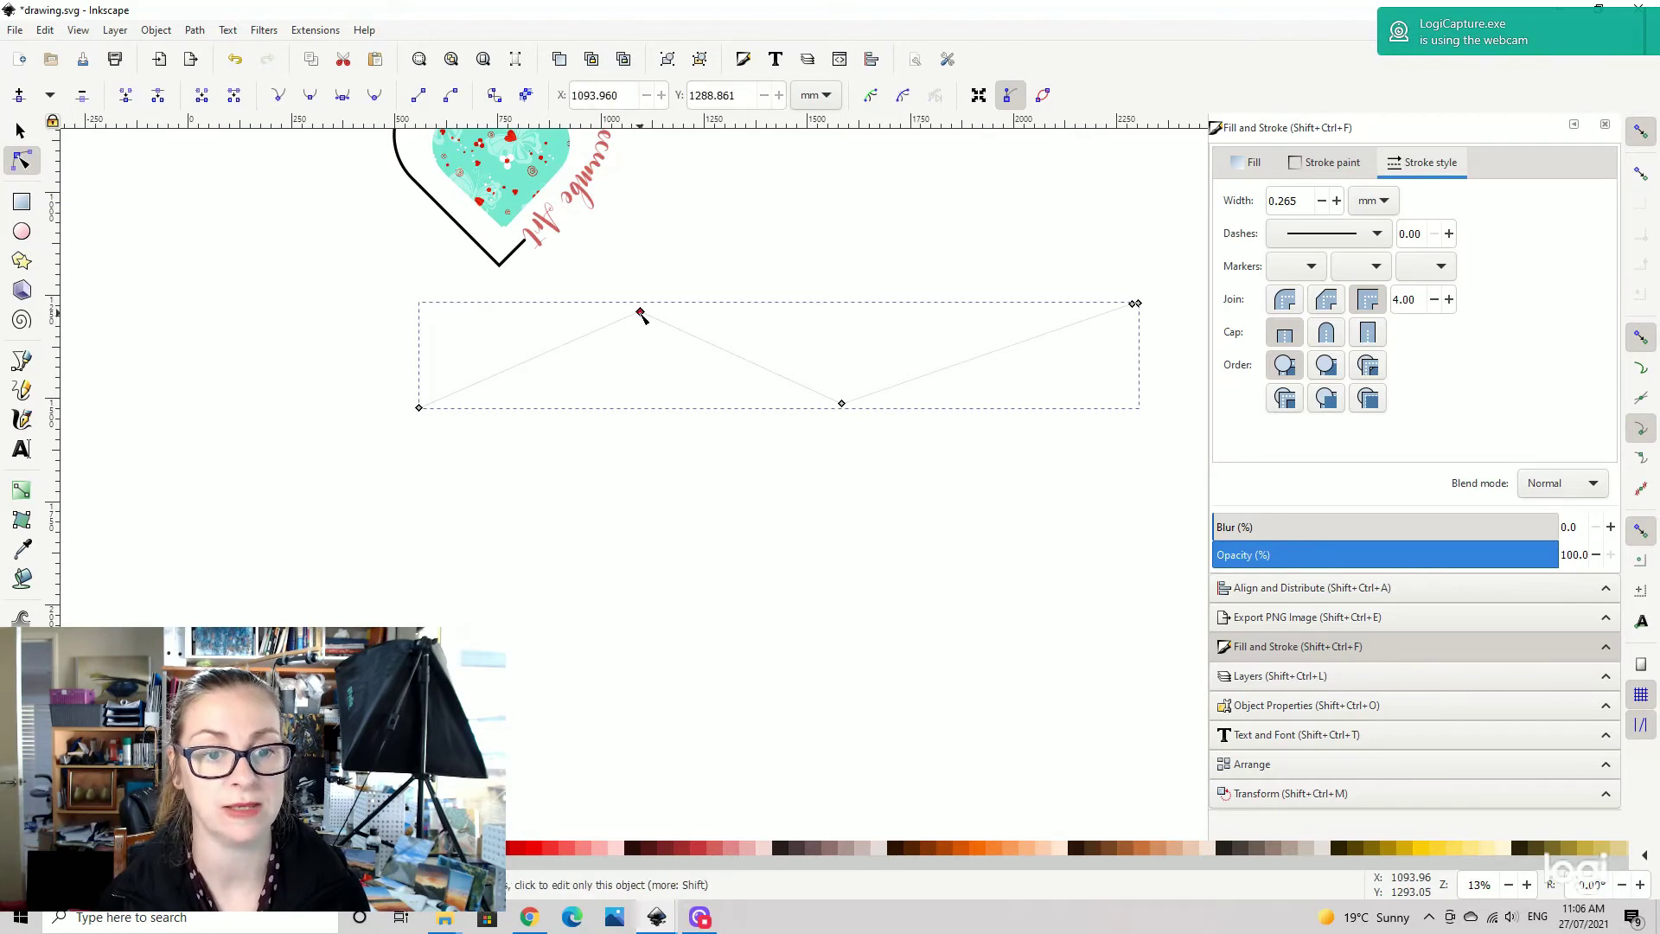
pyautogui.click(375, 95)
pyautogui.moveTo(641, 313); pyautogui.dragTo(641, 329)
pyautogui.click(842, 404)
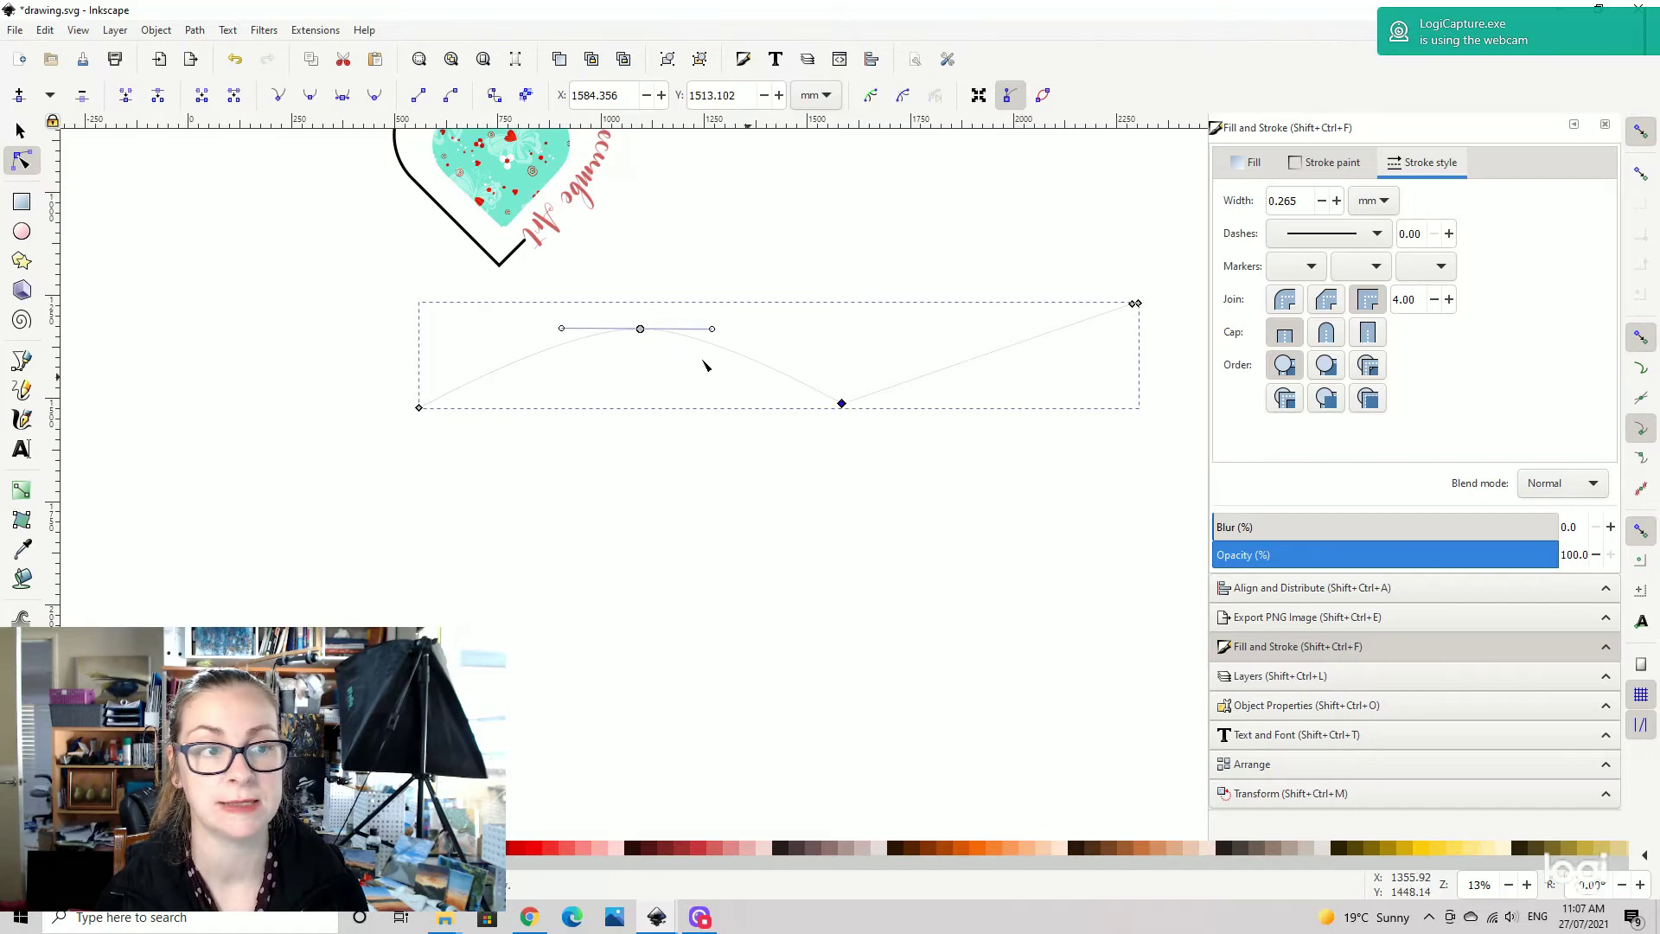
pyautogui.click(375, 95)
pyautogui.moveTo(841, 404)
pyautogui.mouseDown()
pyautogui.moveTo(834, 377)
pyautogui.moveTo(835, 392)
pyautogui.mouseUp()
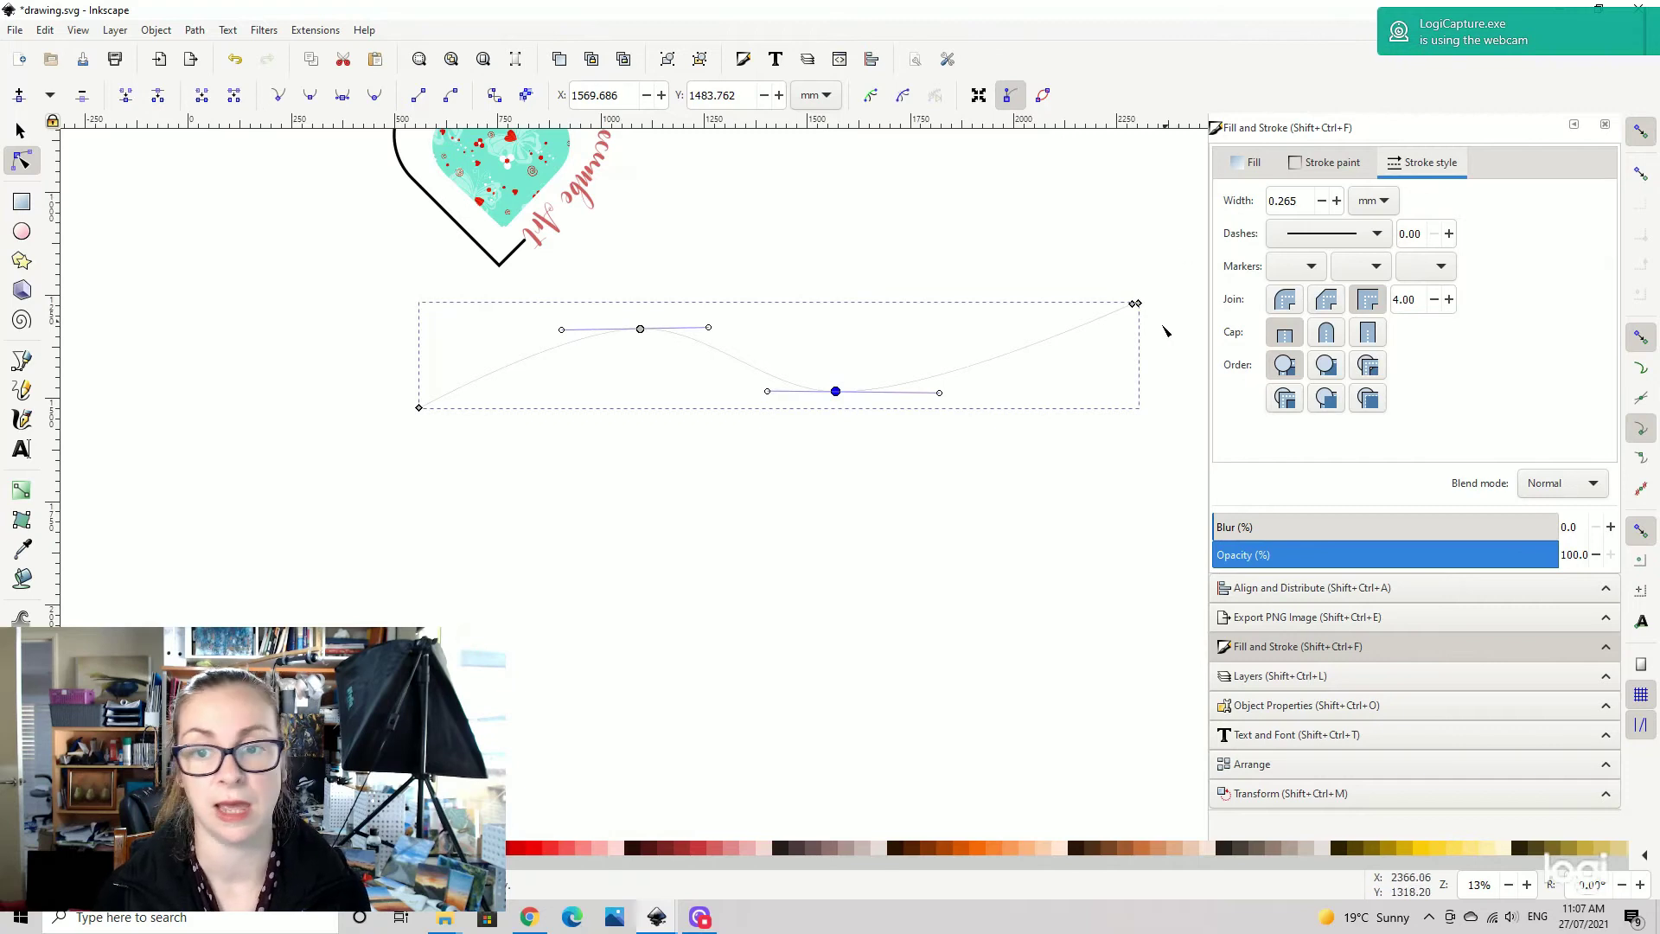
# - Reshape the left side of the trough curve by dragging its node handle
pyautogui.click(20, 132)
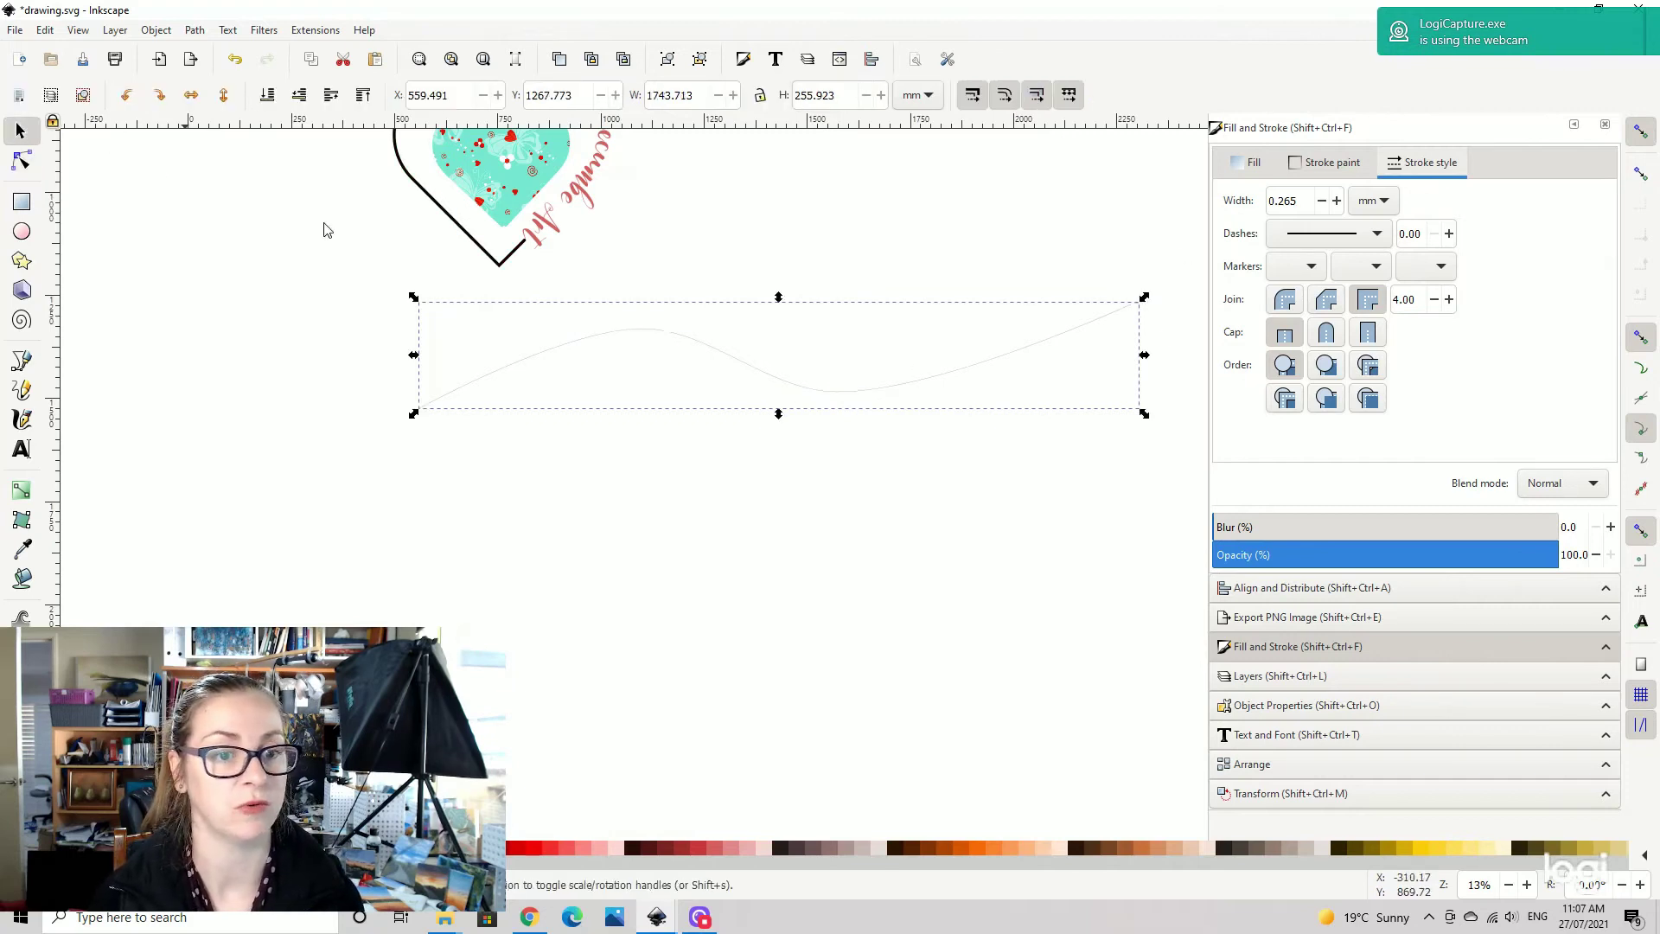
pyautogui.click(661, 339)
pyautogui.click(19, 168)
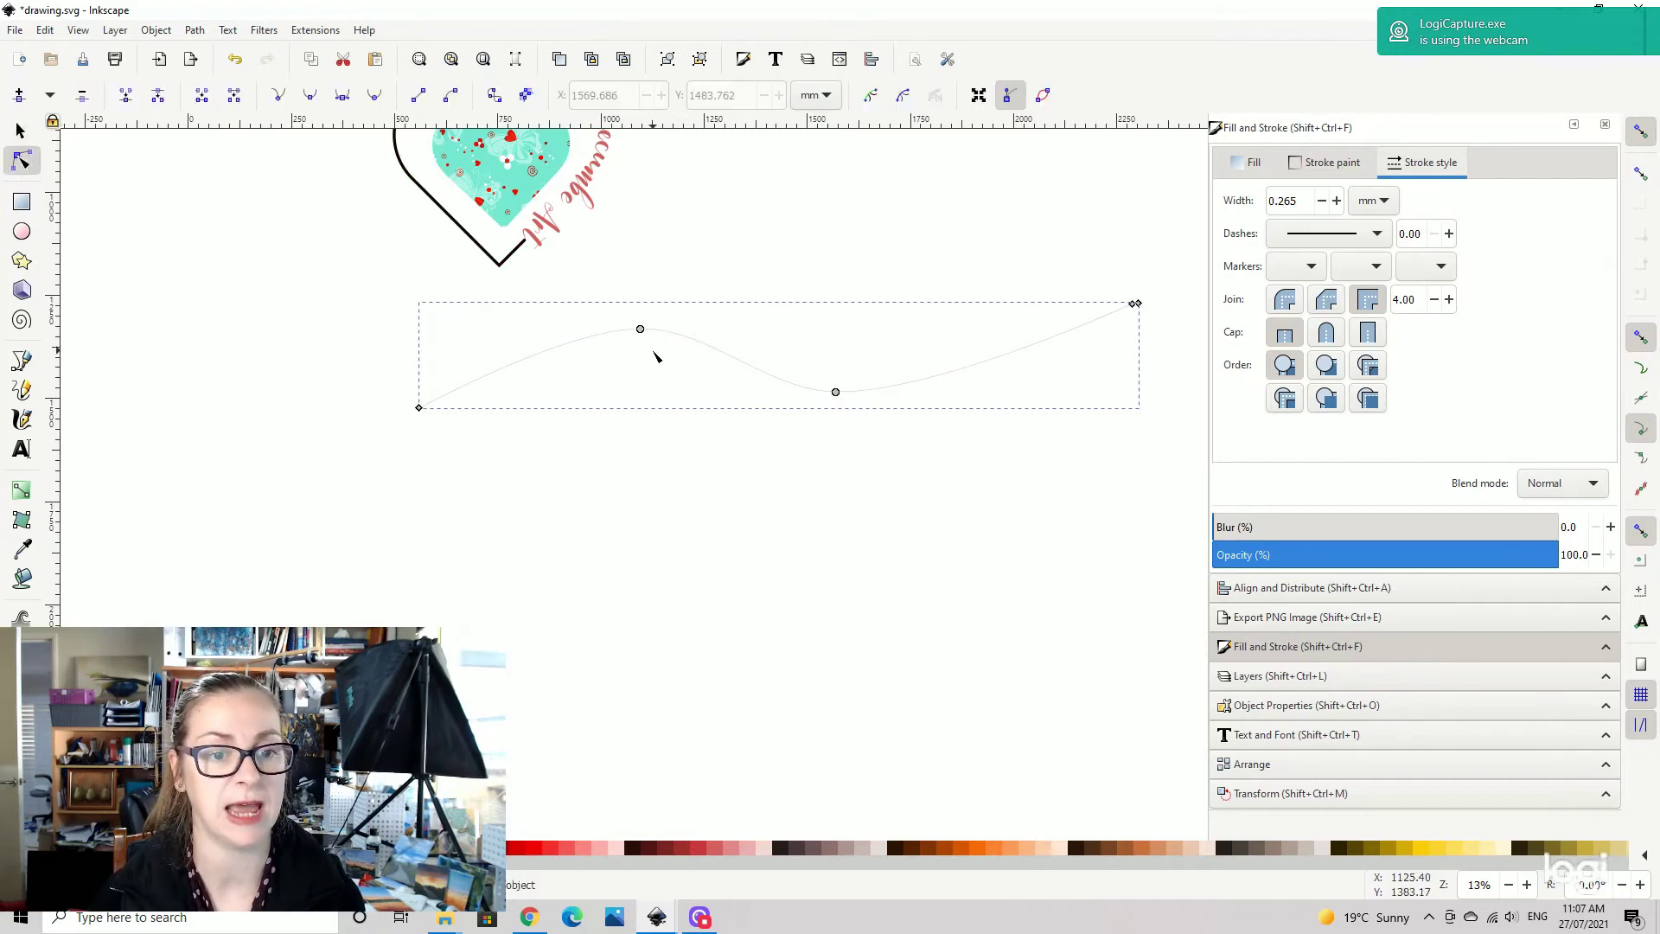
pyautogui.click(640, 343)
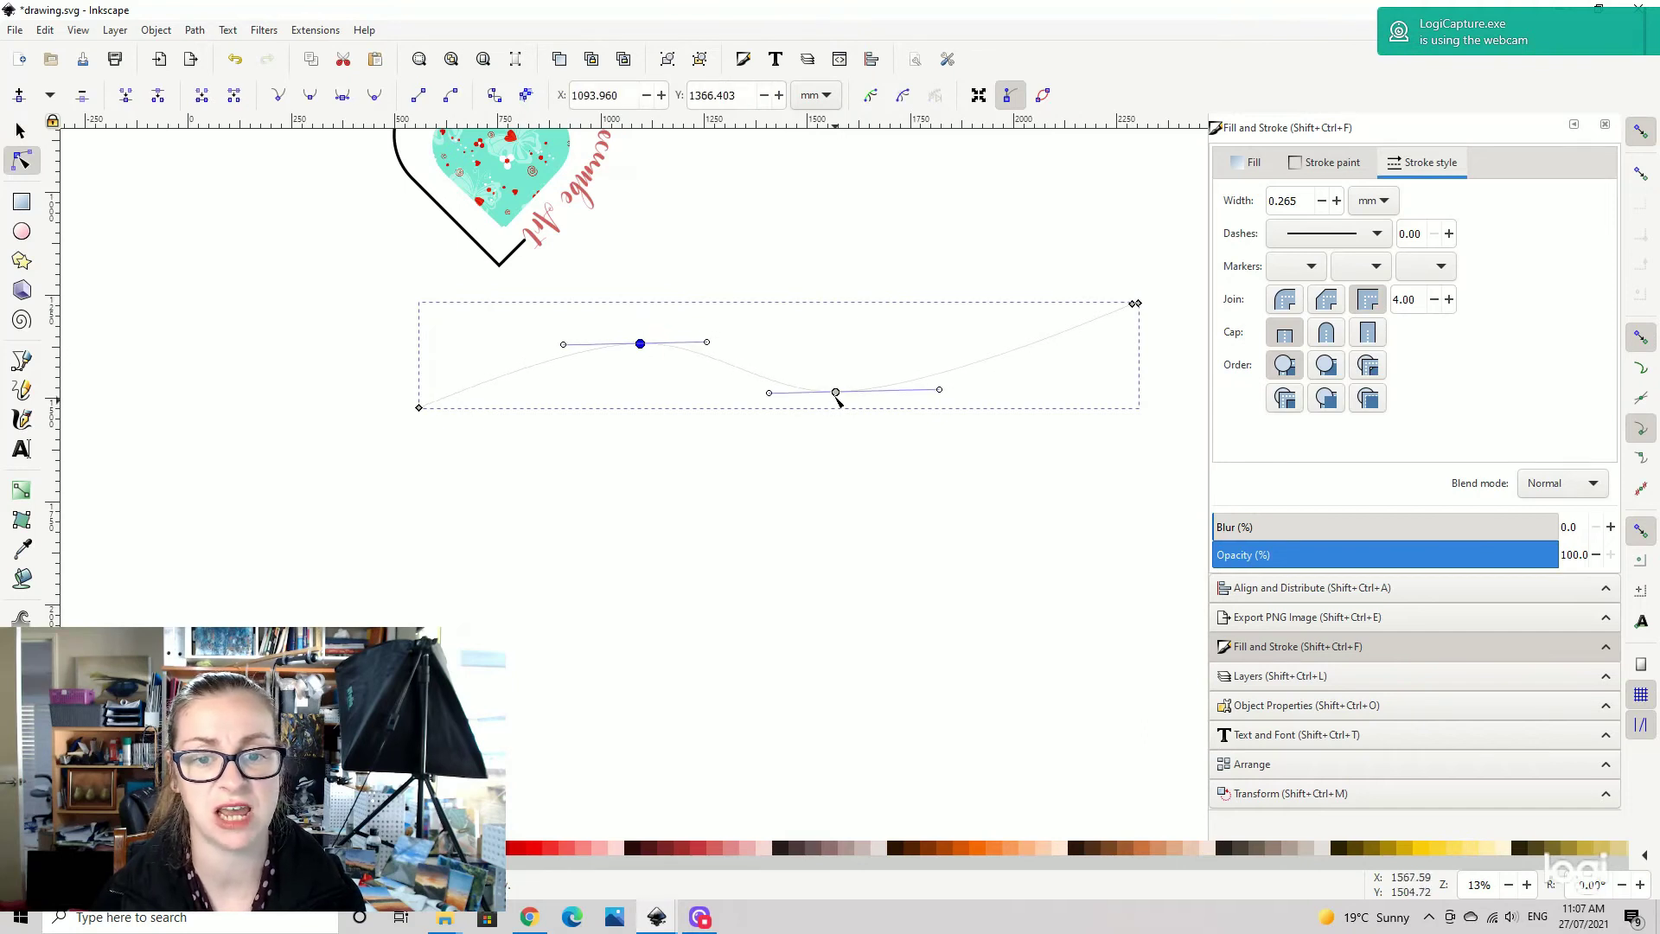
pyautogui.moveTo(768, 392); pyautogui.dragTo(835, 408)
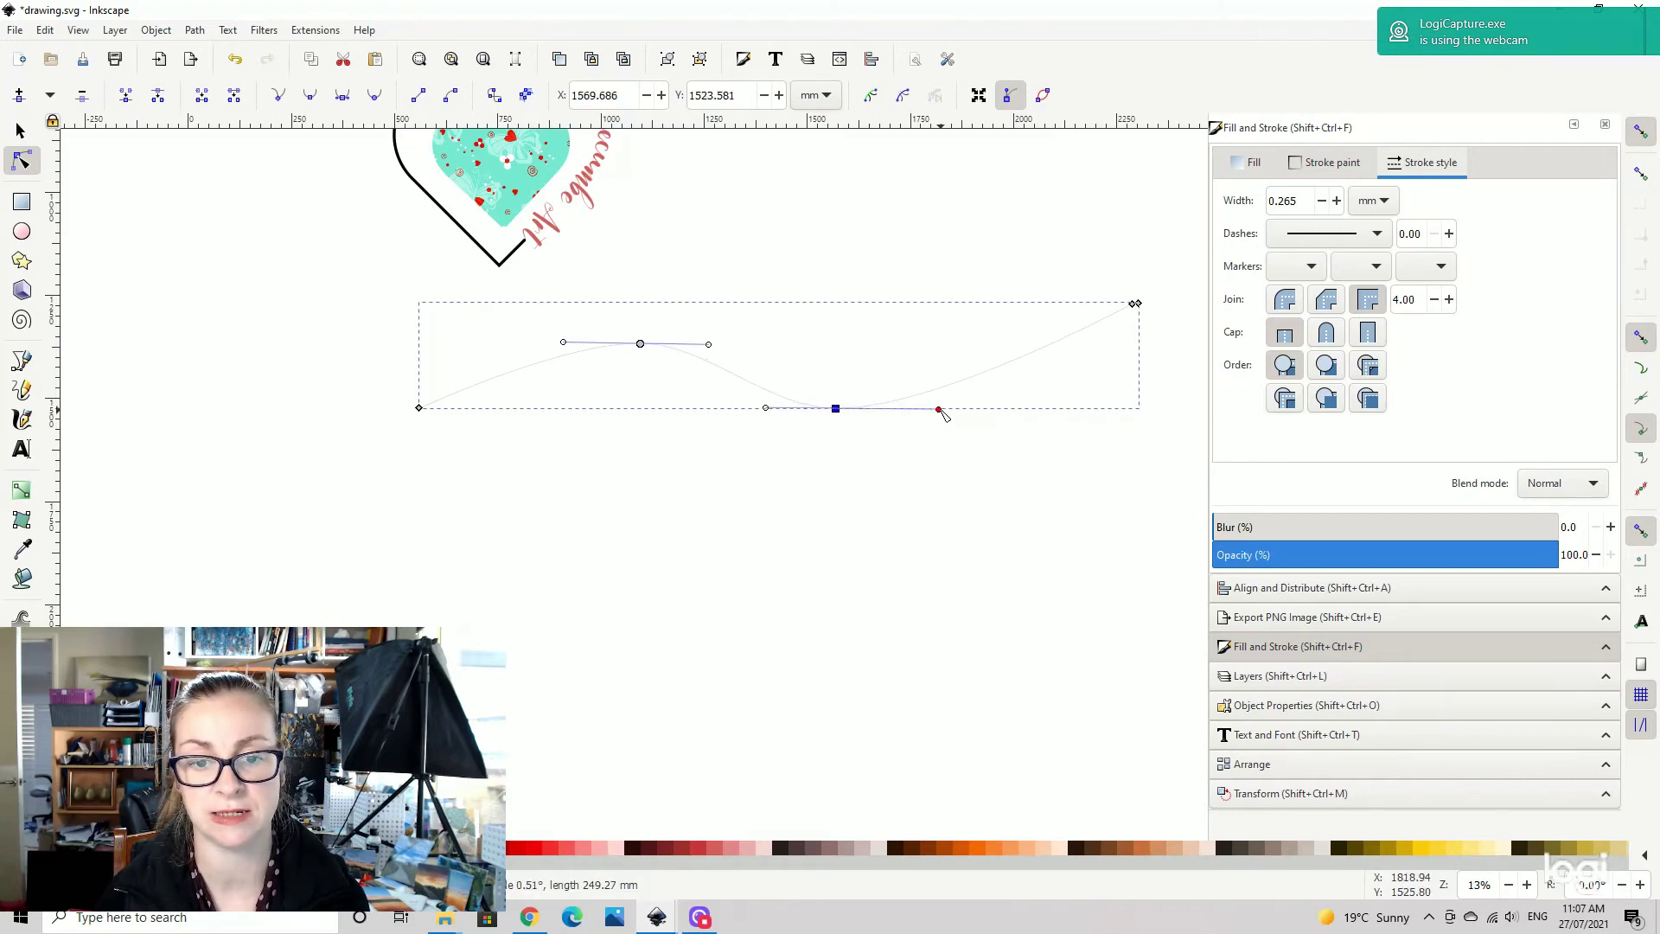
pyautogui.click(766, 412)
pyautogui.scroll(12, 808, 351)
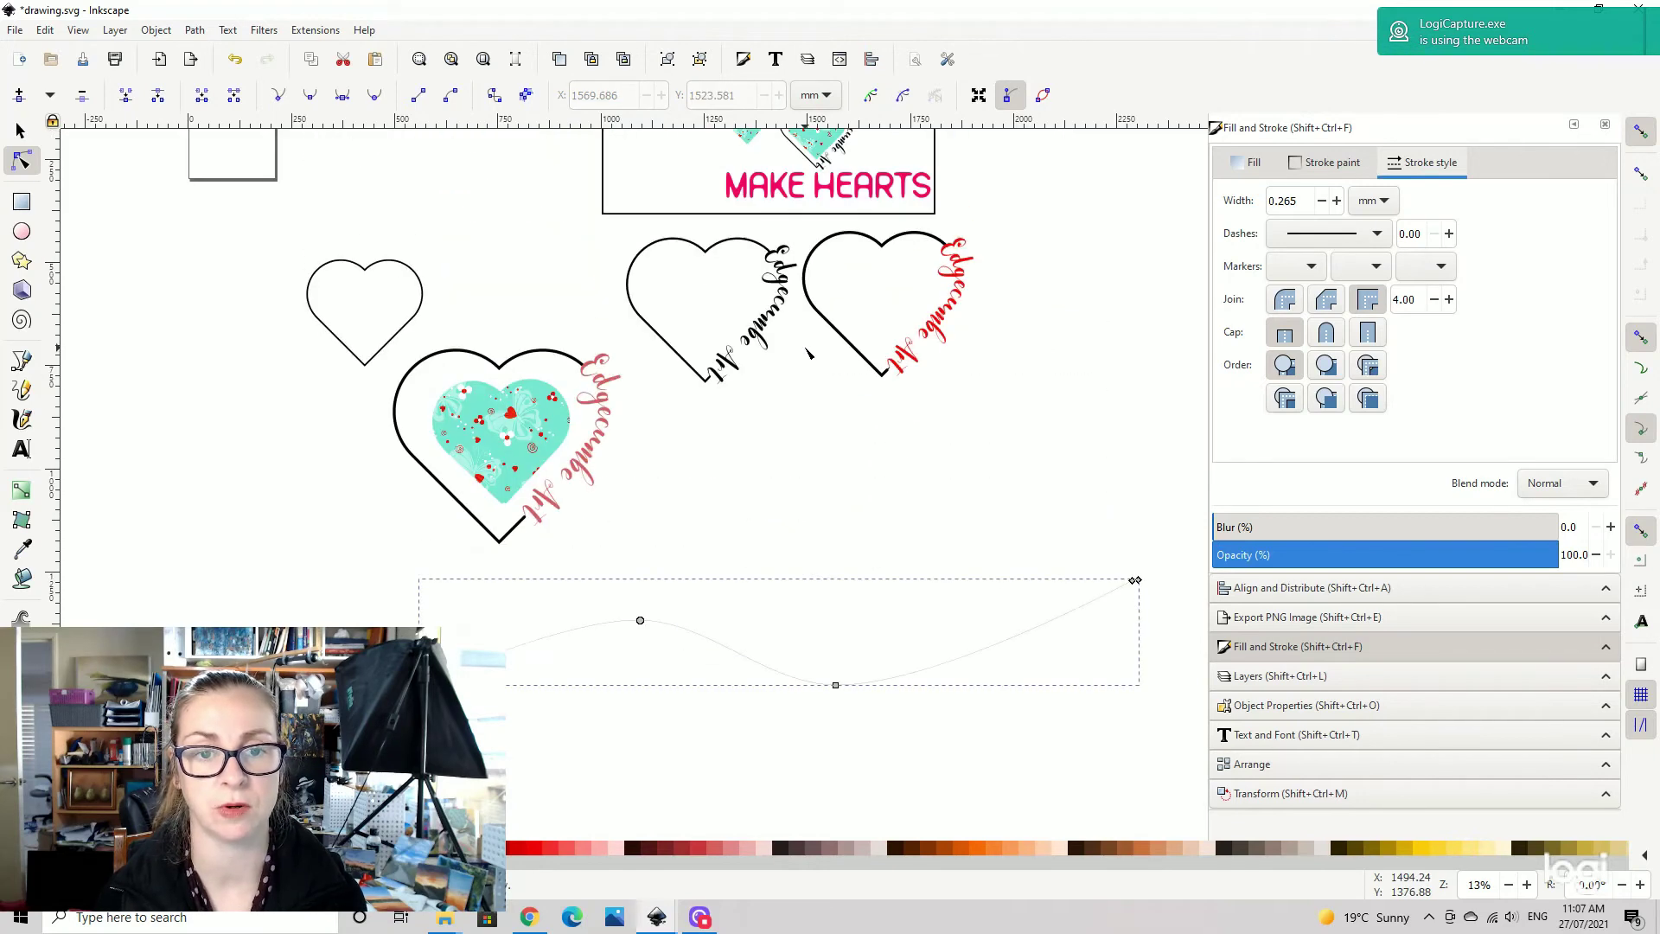
pyautogui.scroll(-10, 807, 352)
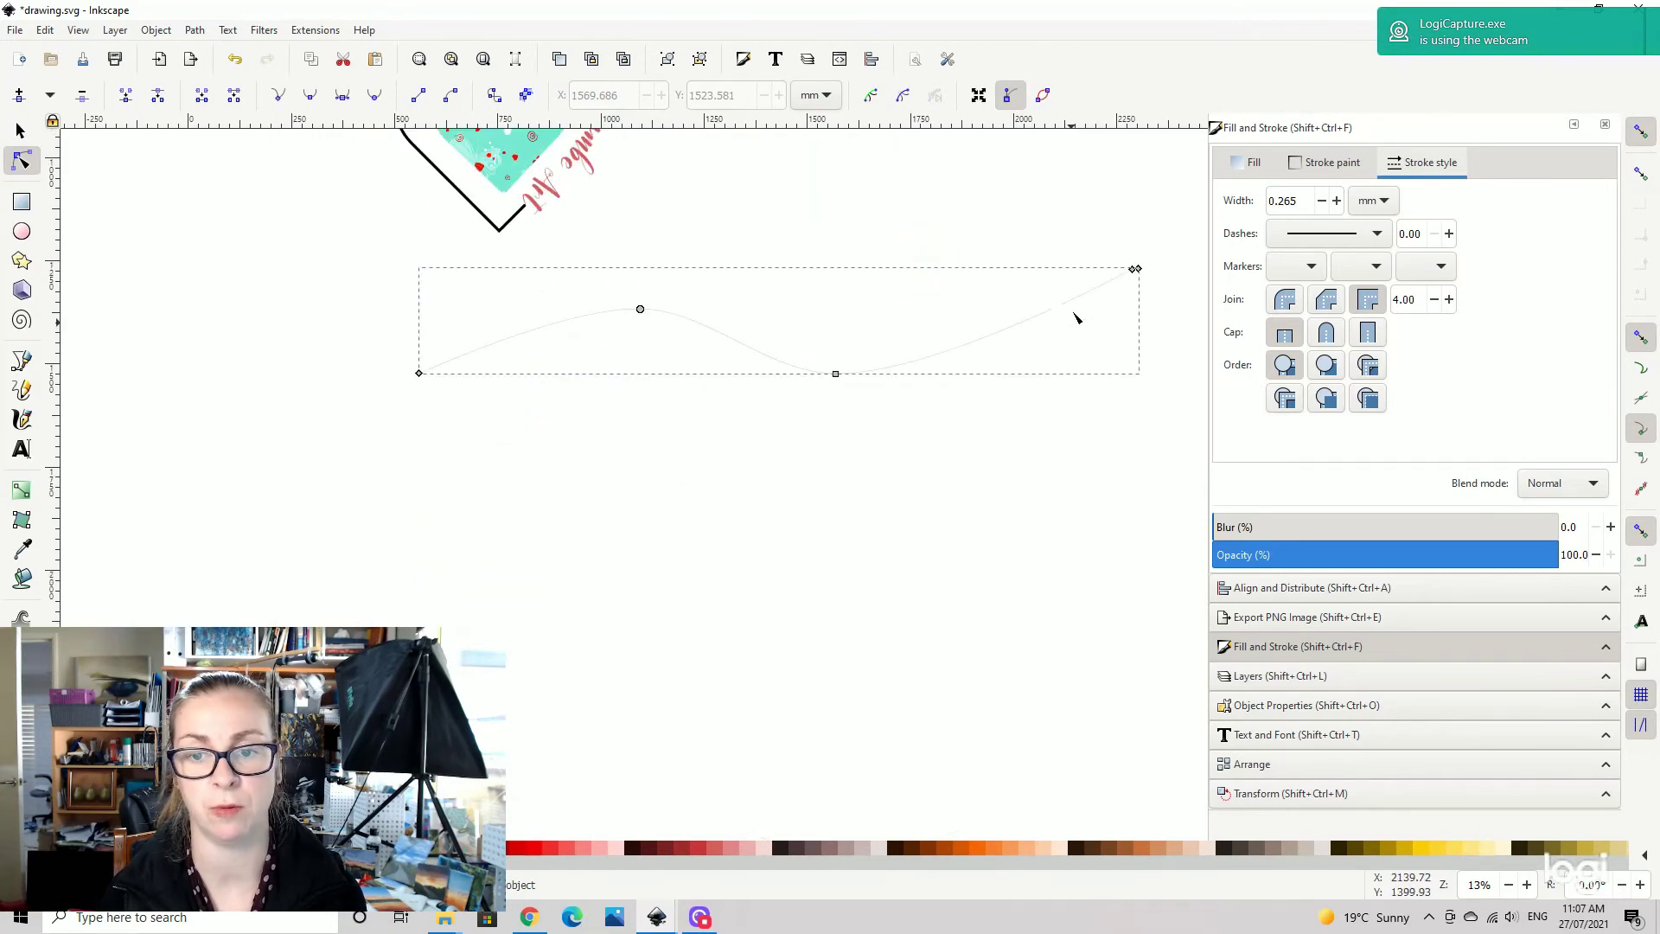
# - Extend the line rightward with a new curve segment and smooth and lower its new peak node
pyautogui.moveTo(1135, 269); pyautogui.dragTo(1002, 370)
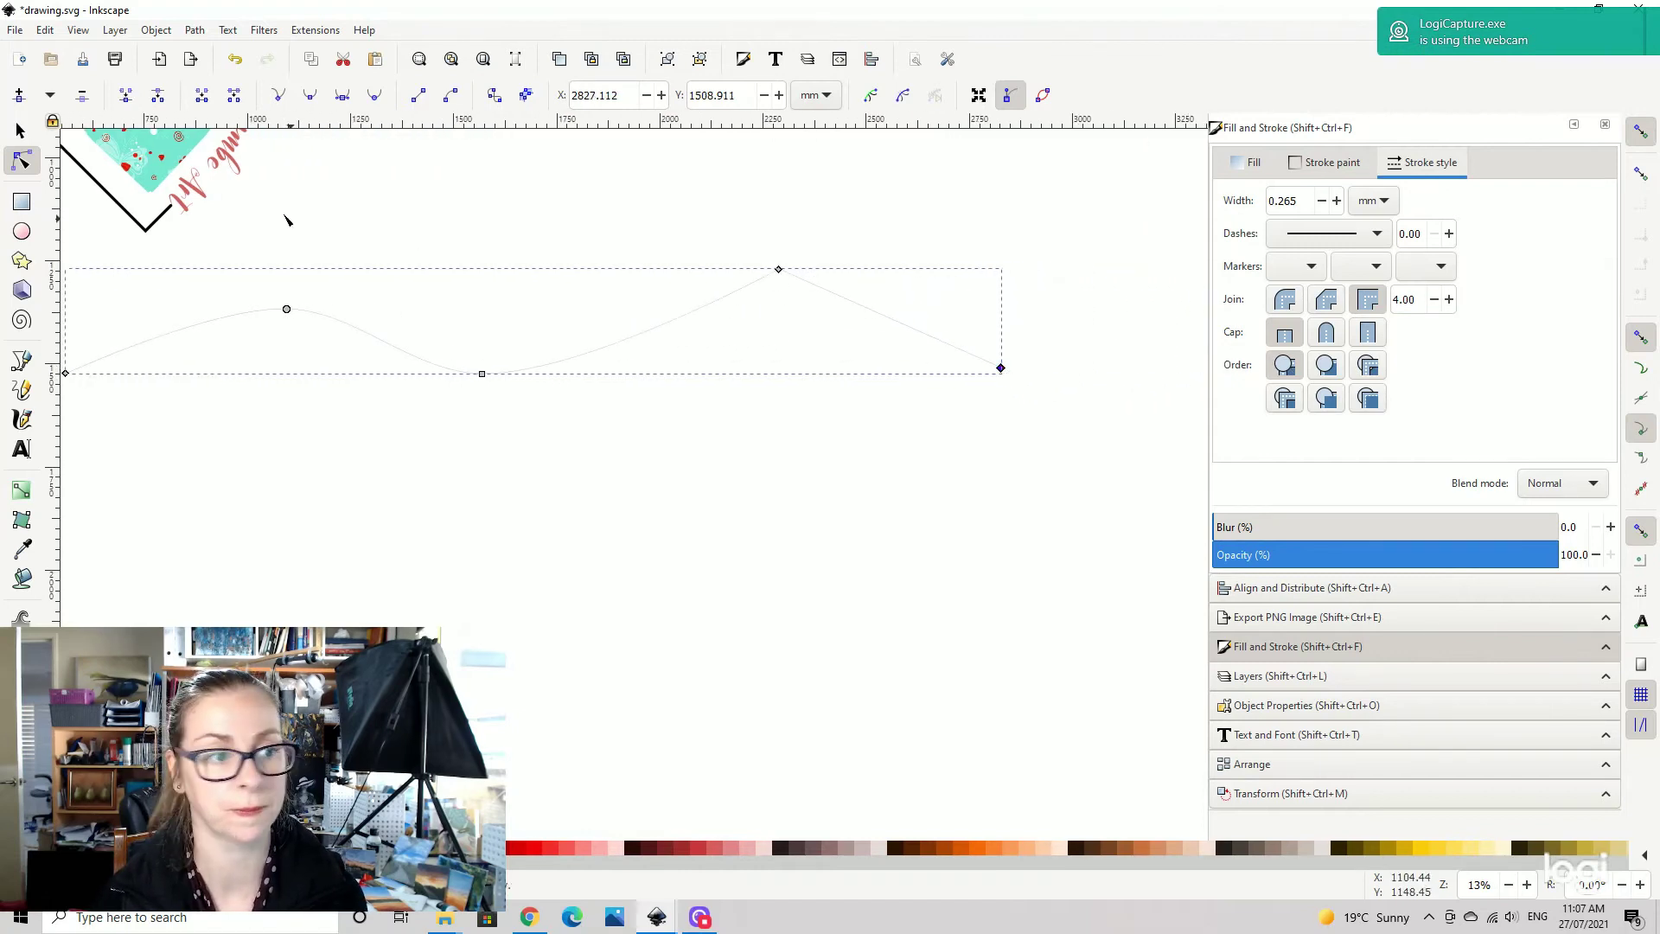
pyautogui.scroll(-1, 770, 294)
pyautogui.click(778, 235)
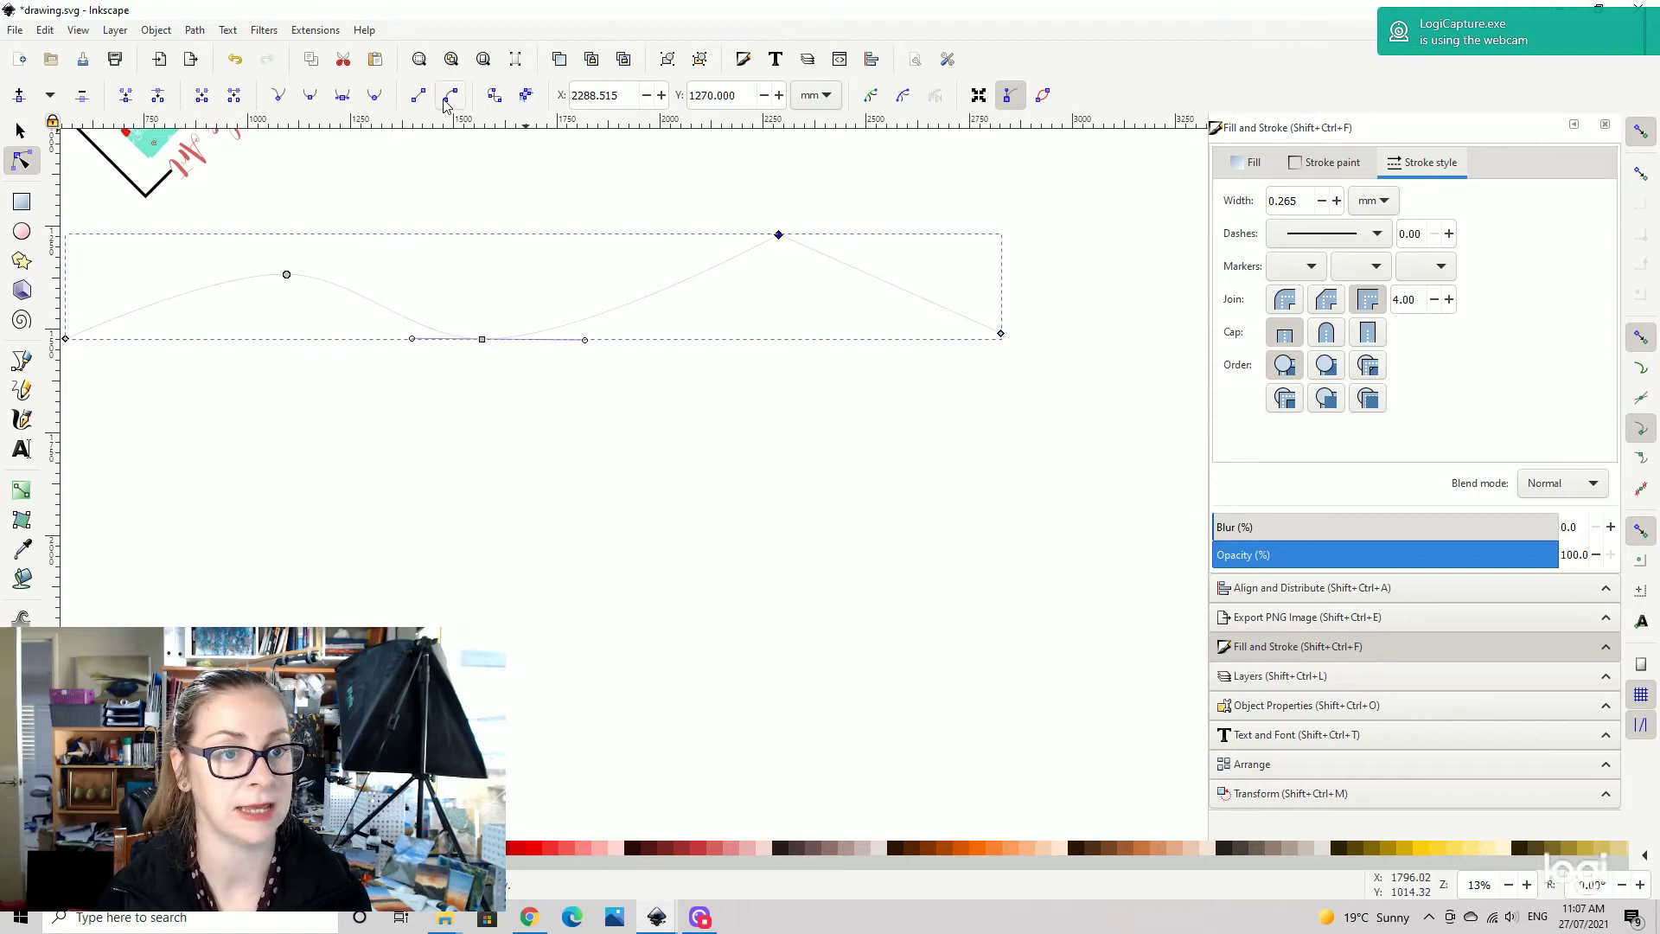
pyautogui.click(374, 95)
pyautogui.moveTo(778, 237); pyautogui.dragTo(783, 270)
pyautogui.click(705, 406)
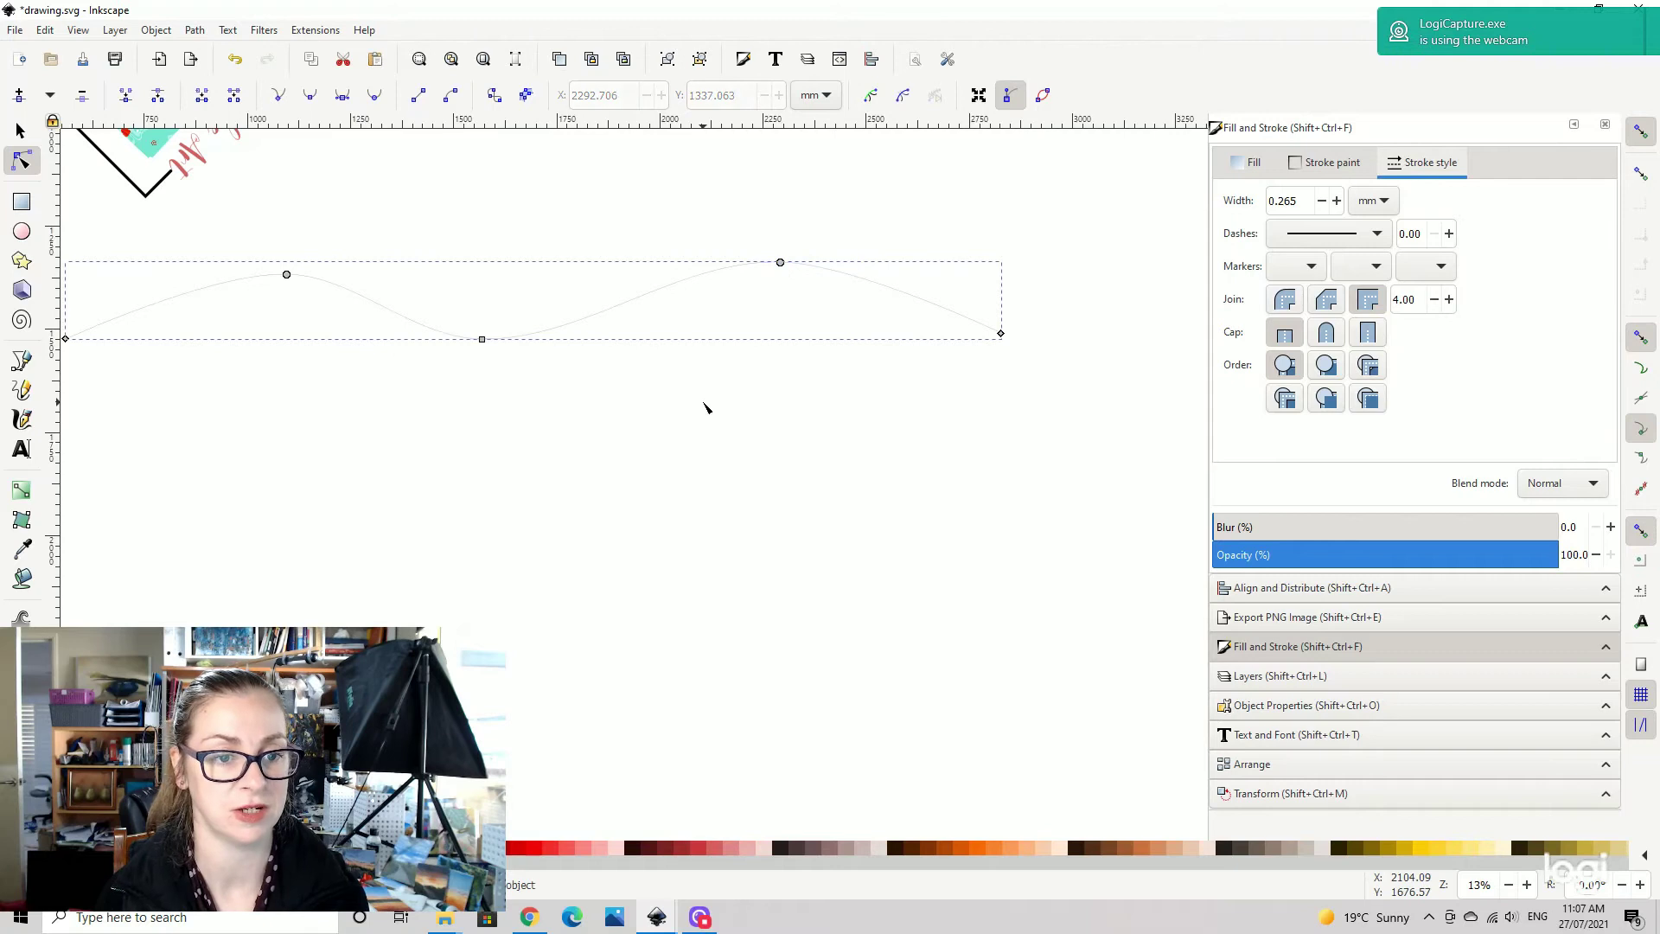
pyautogui.moveTo(427, 396); pyautogui.dragTo(600, 440)
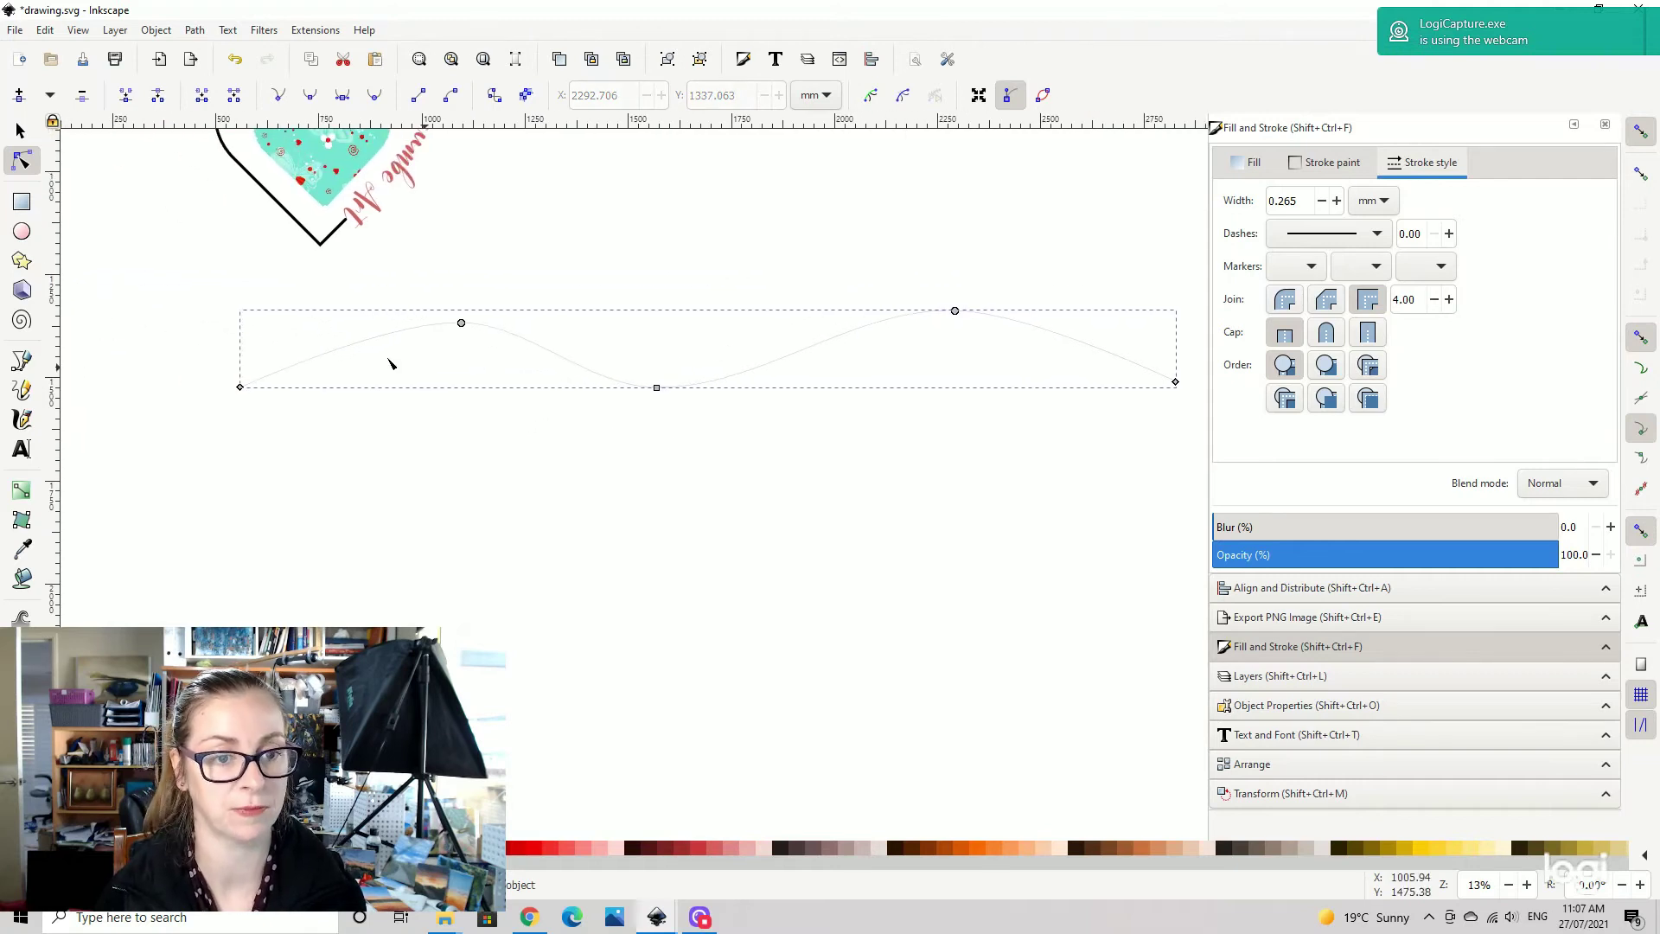
# - Type 'Putting text on a wavy line is nice and easy' below the line at 200 pt
pyautogui.click(22, 450)
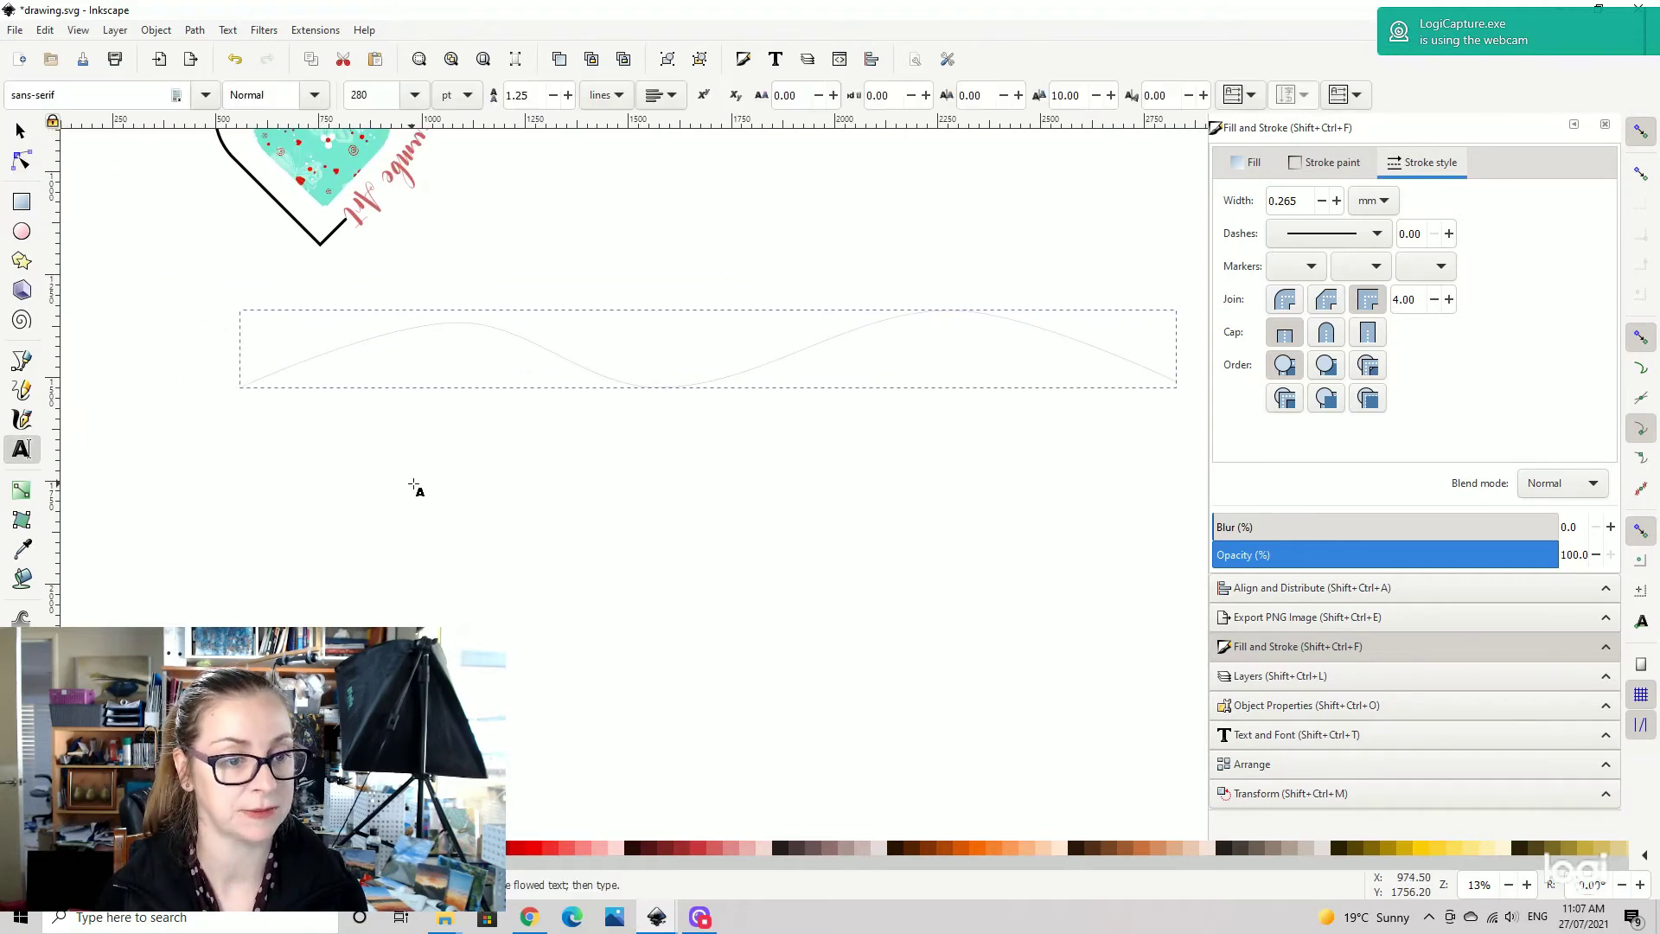
pyautogui.click(414, 483)
pyautogui.write('text')
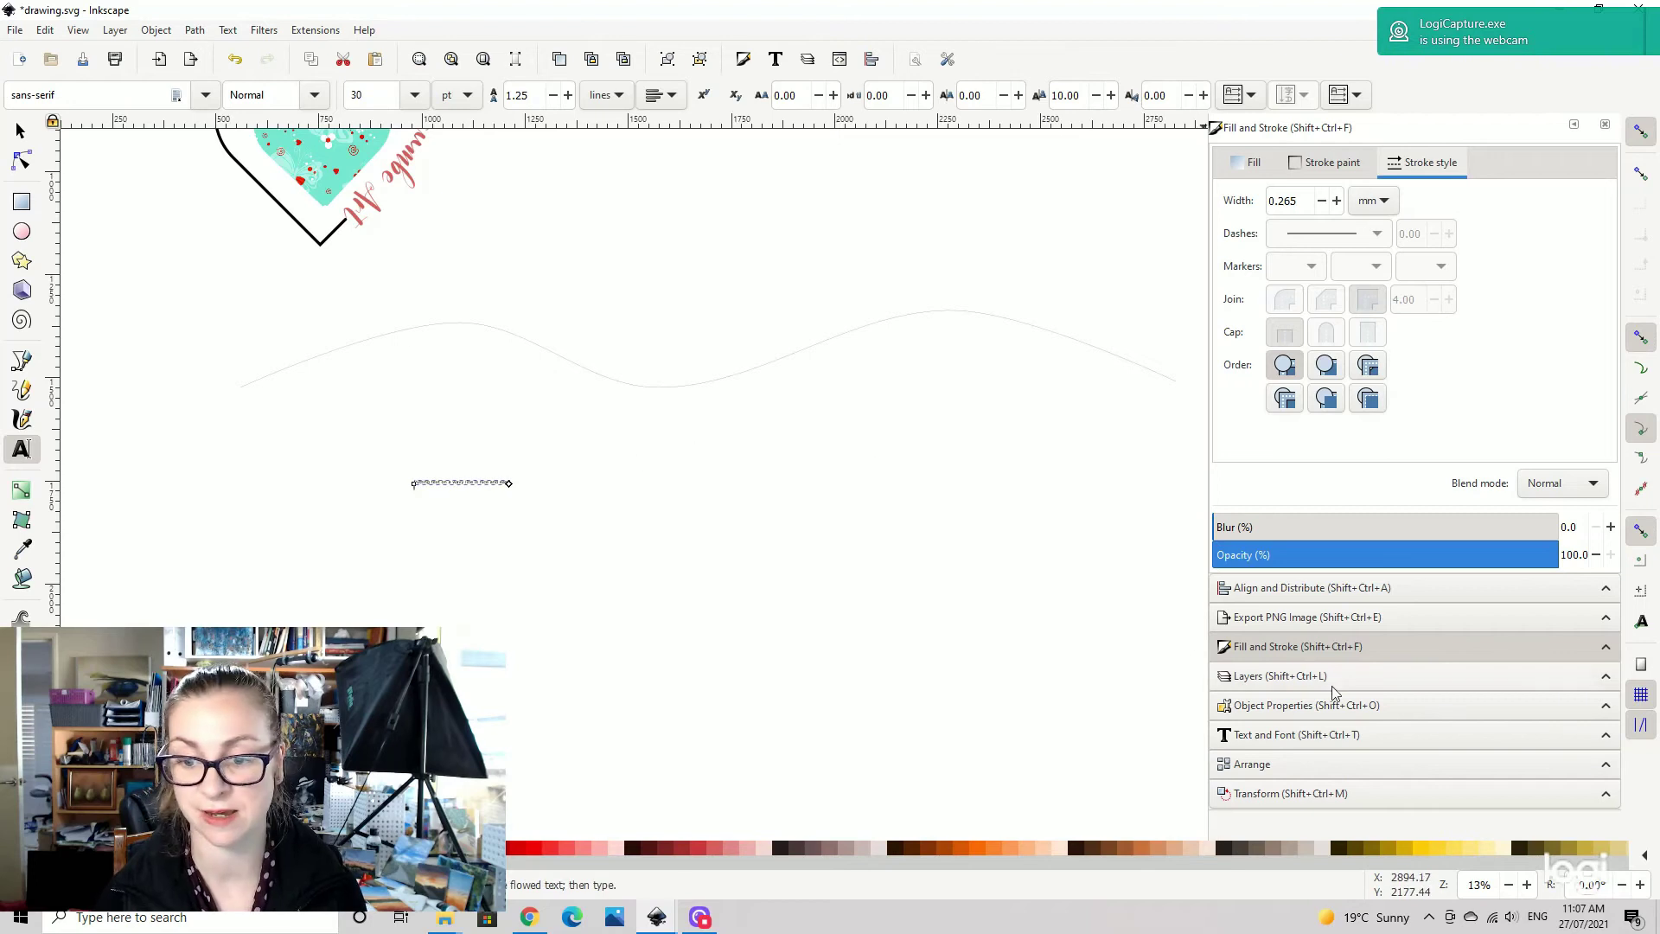
pyautogui.click(1283, 737)
pyautogui.click(1507, 407)
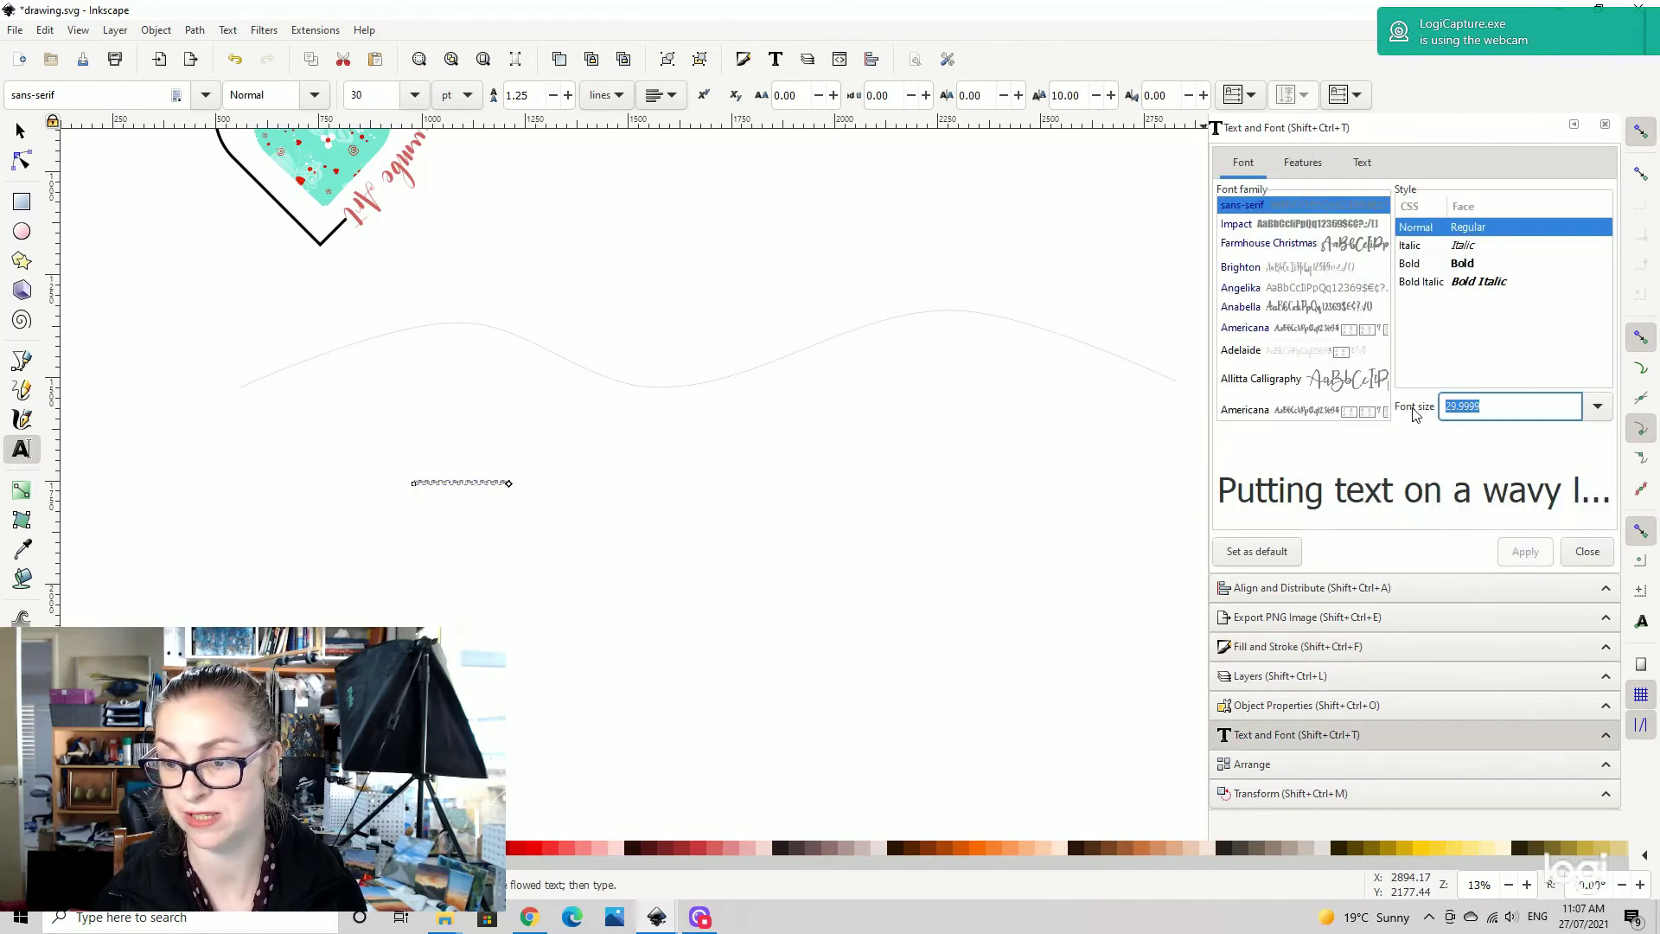
pyautogui.write('200')
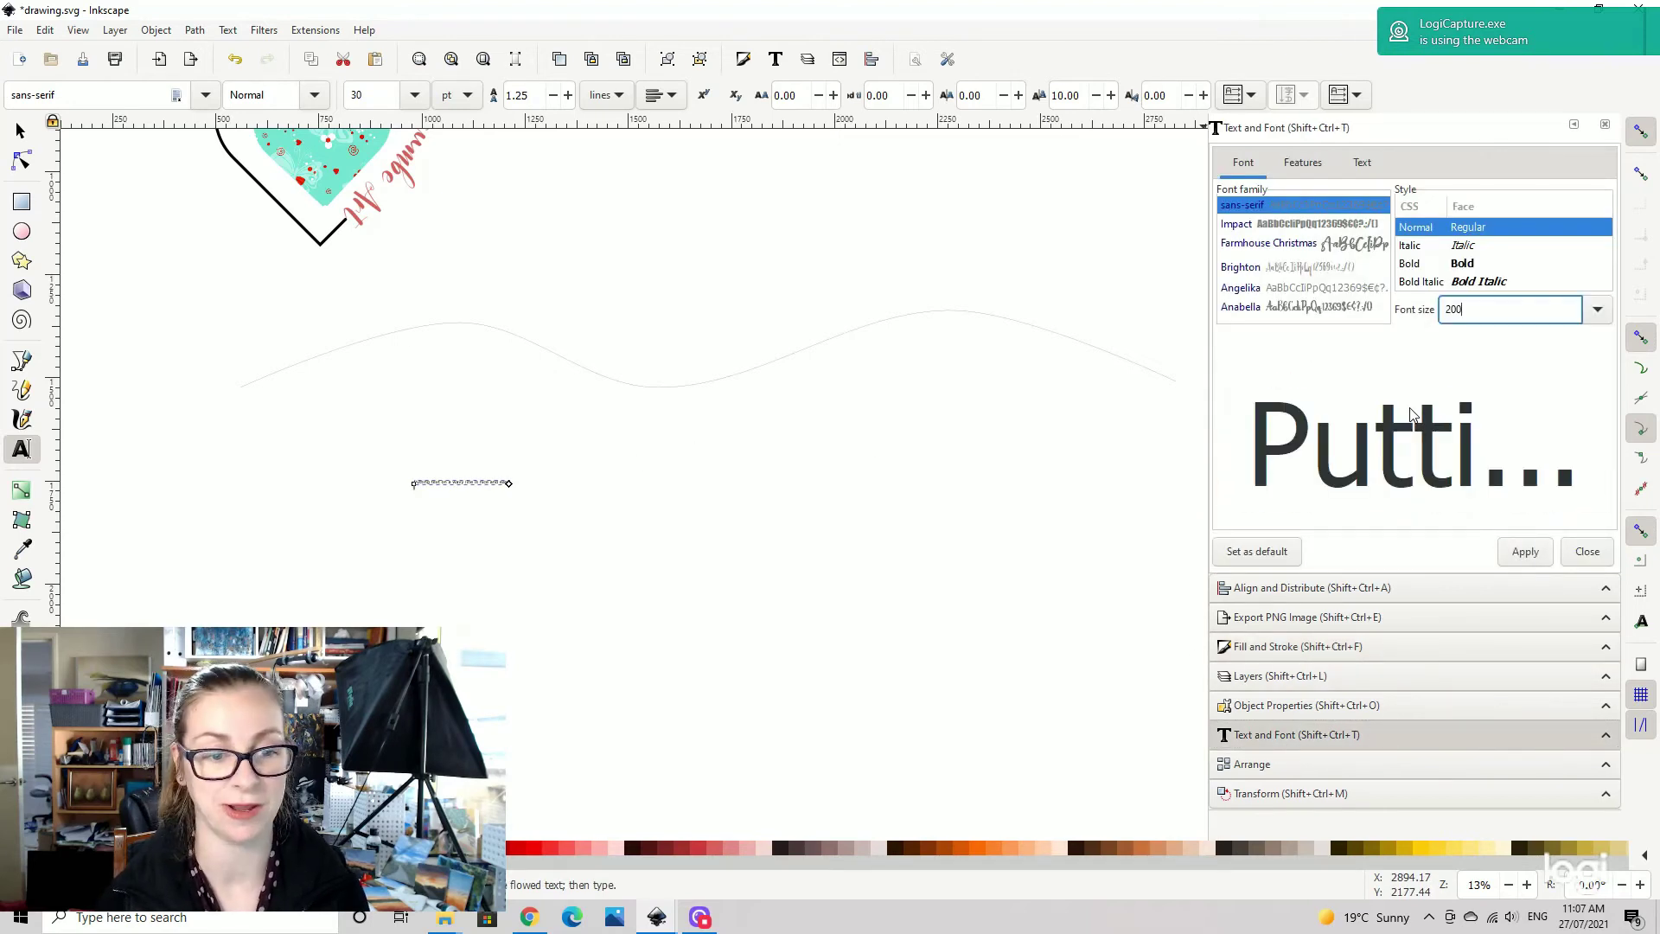
pyautogui.click(1538, 552)
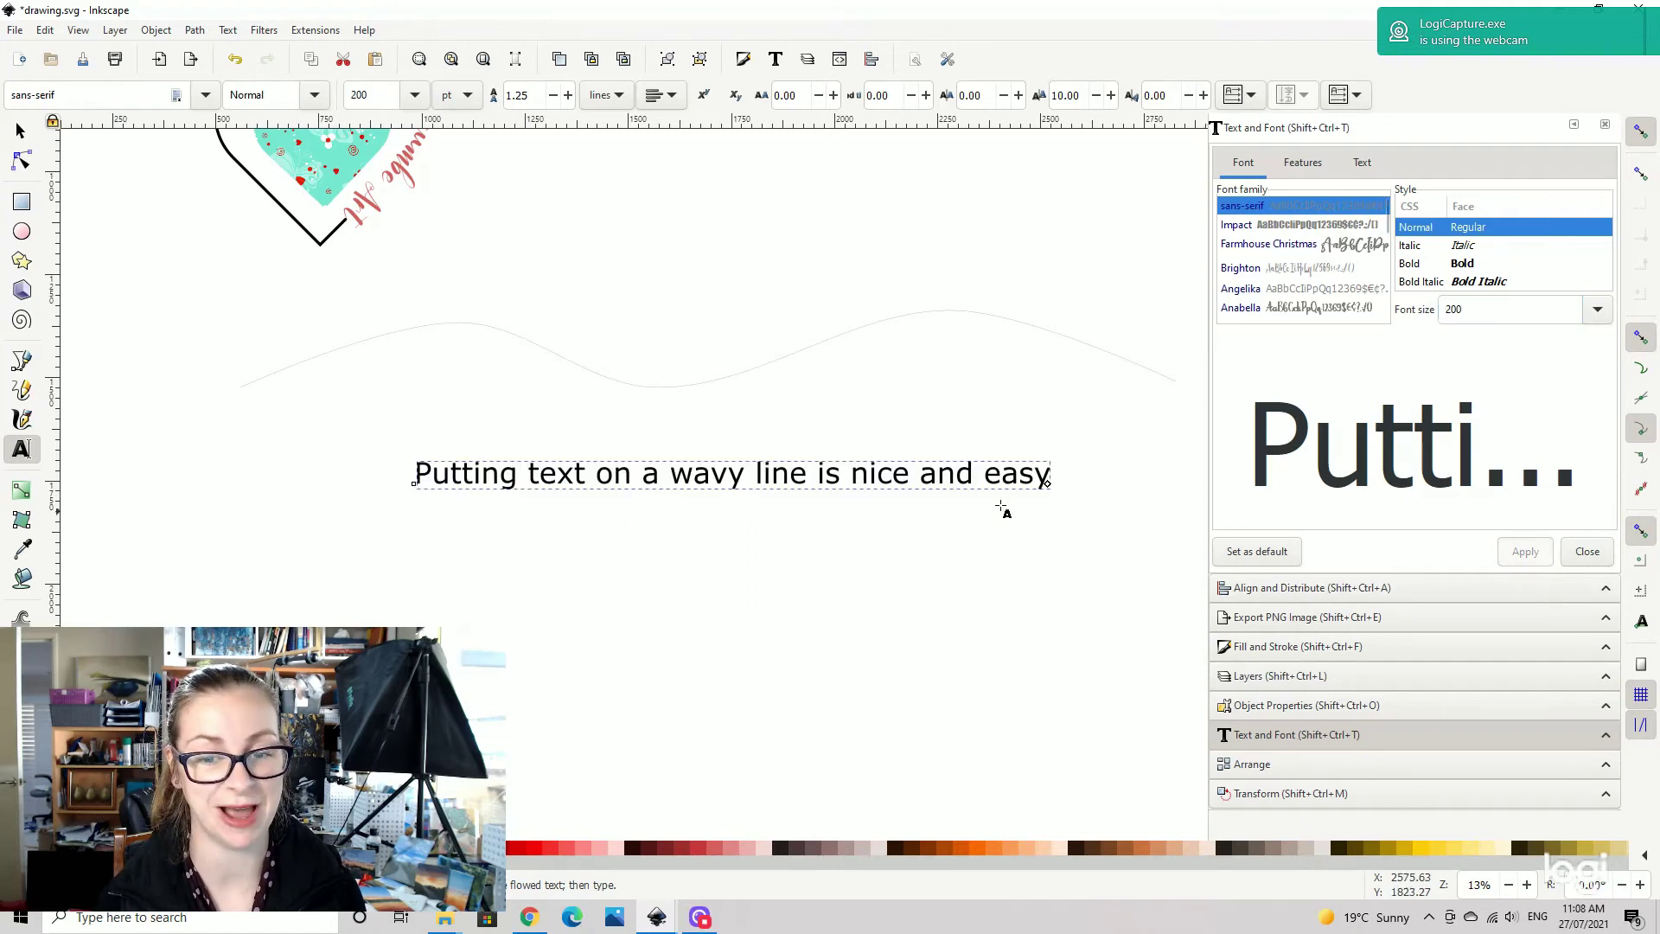
# - Set the sentence's letter spacing to 5
pyautogui.click(20, 130)
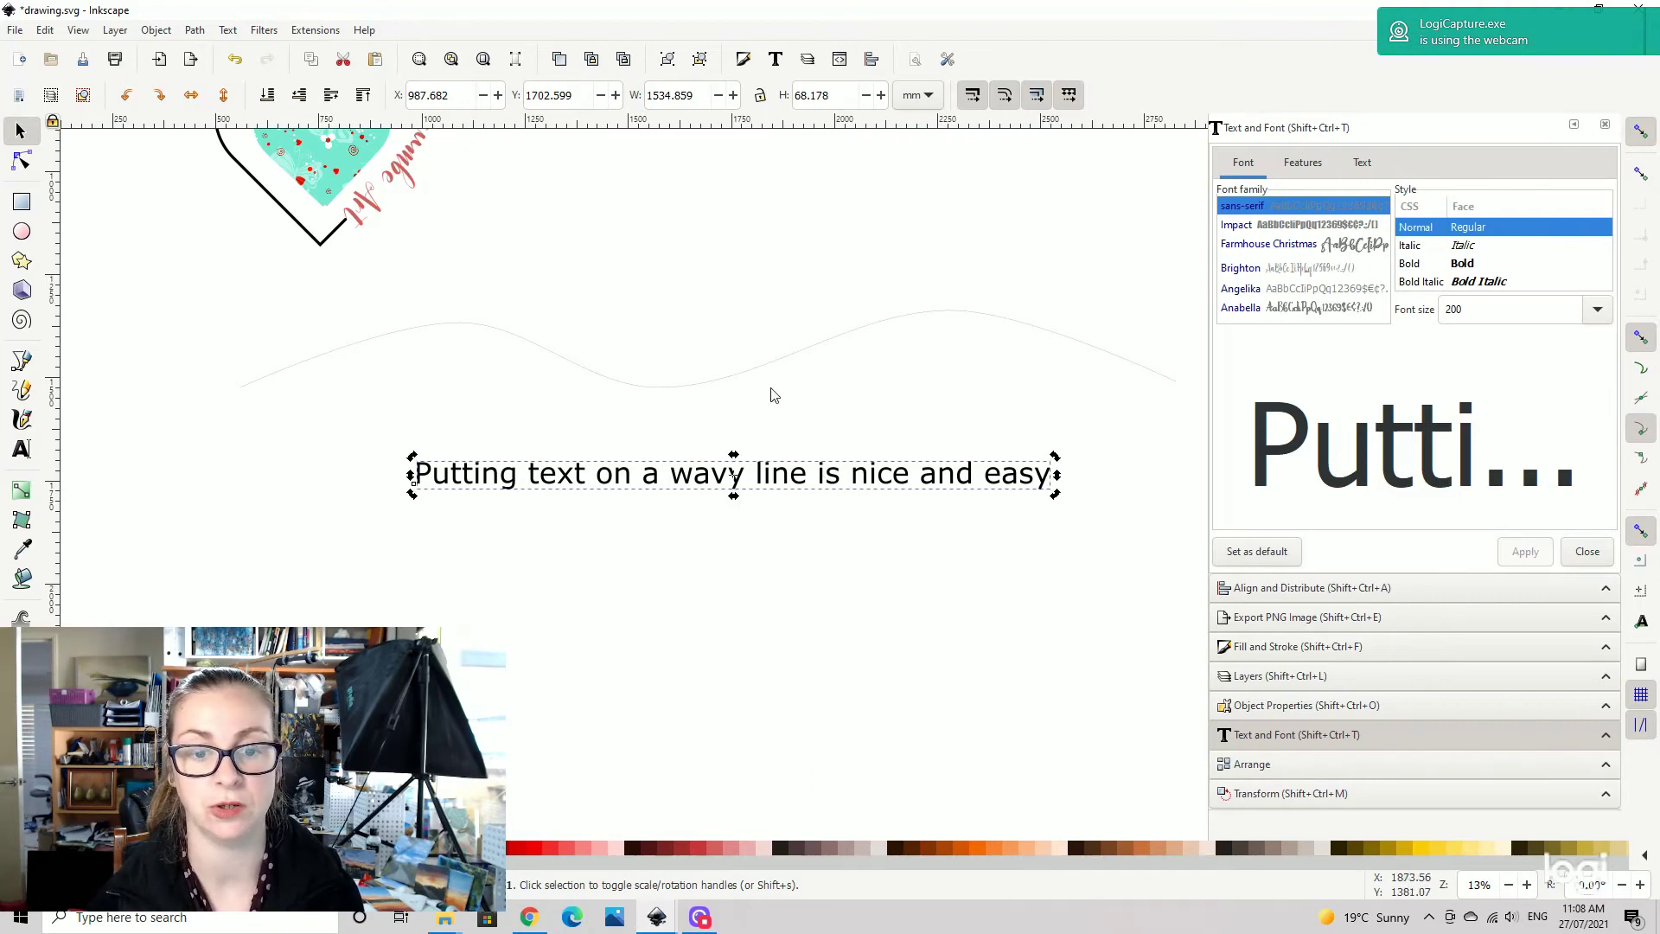
pyautogui.doubleClick(789, 471)
pyautogui.click(787, 95)
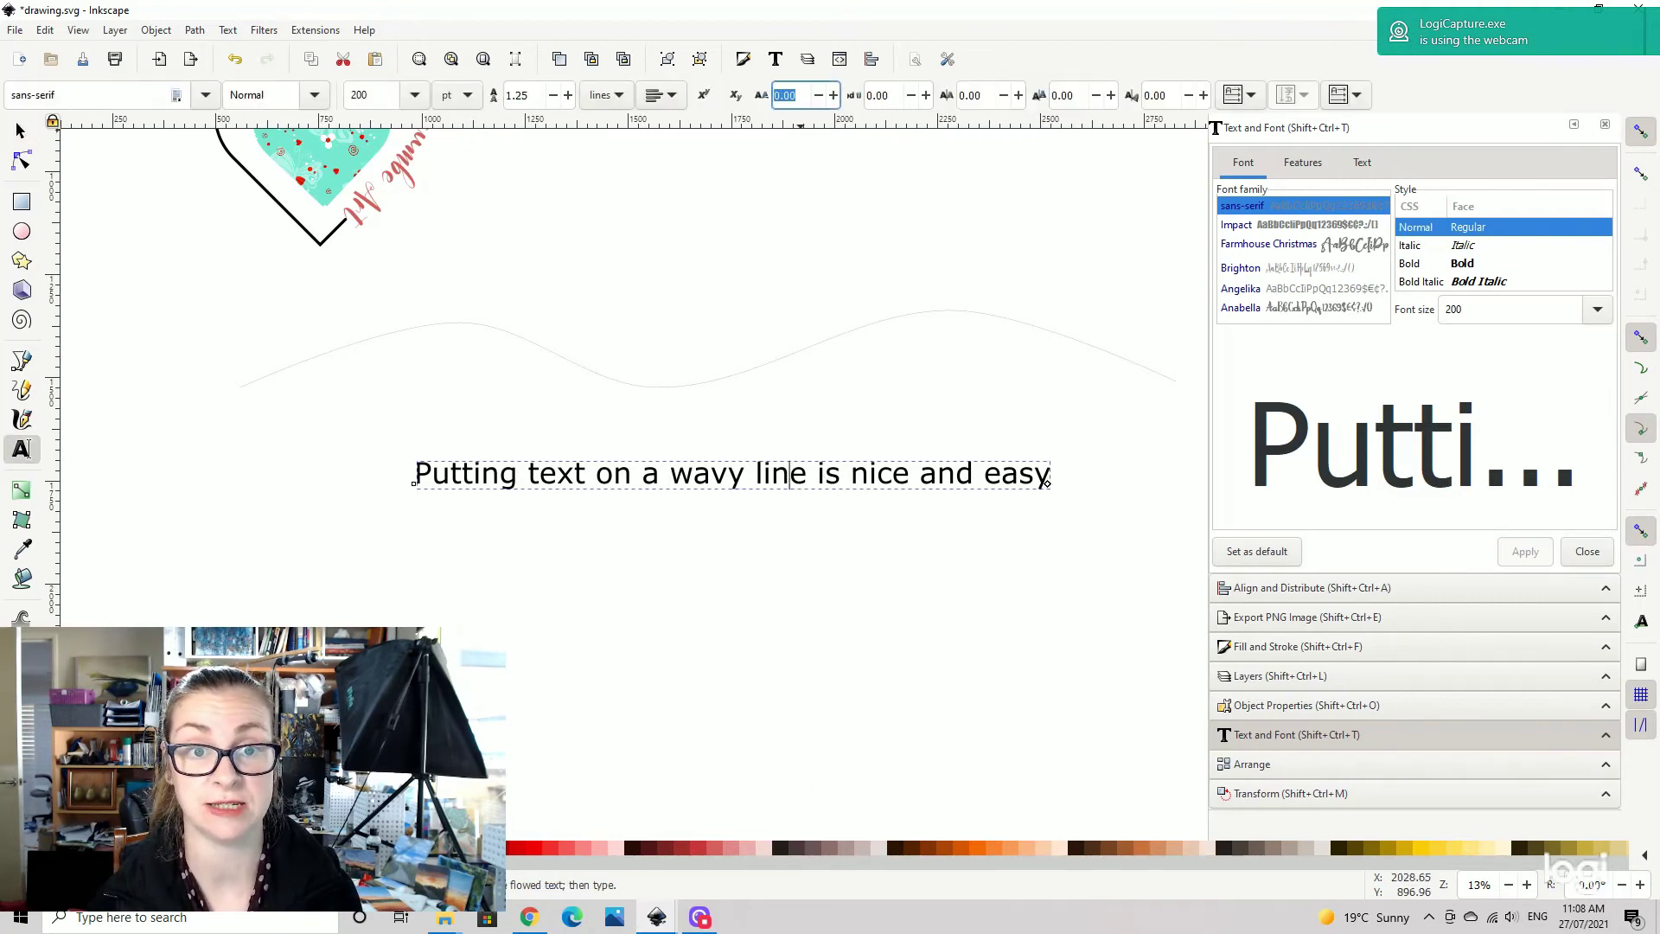
pyautogui.write('5')
pyautogui.press('Return')
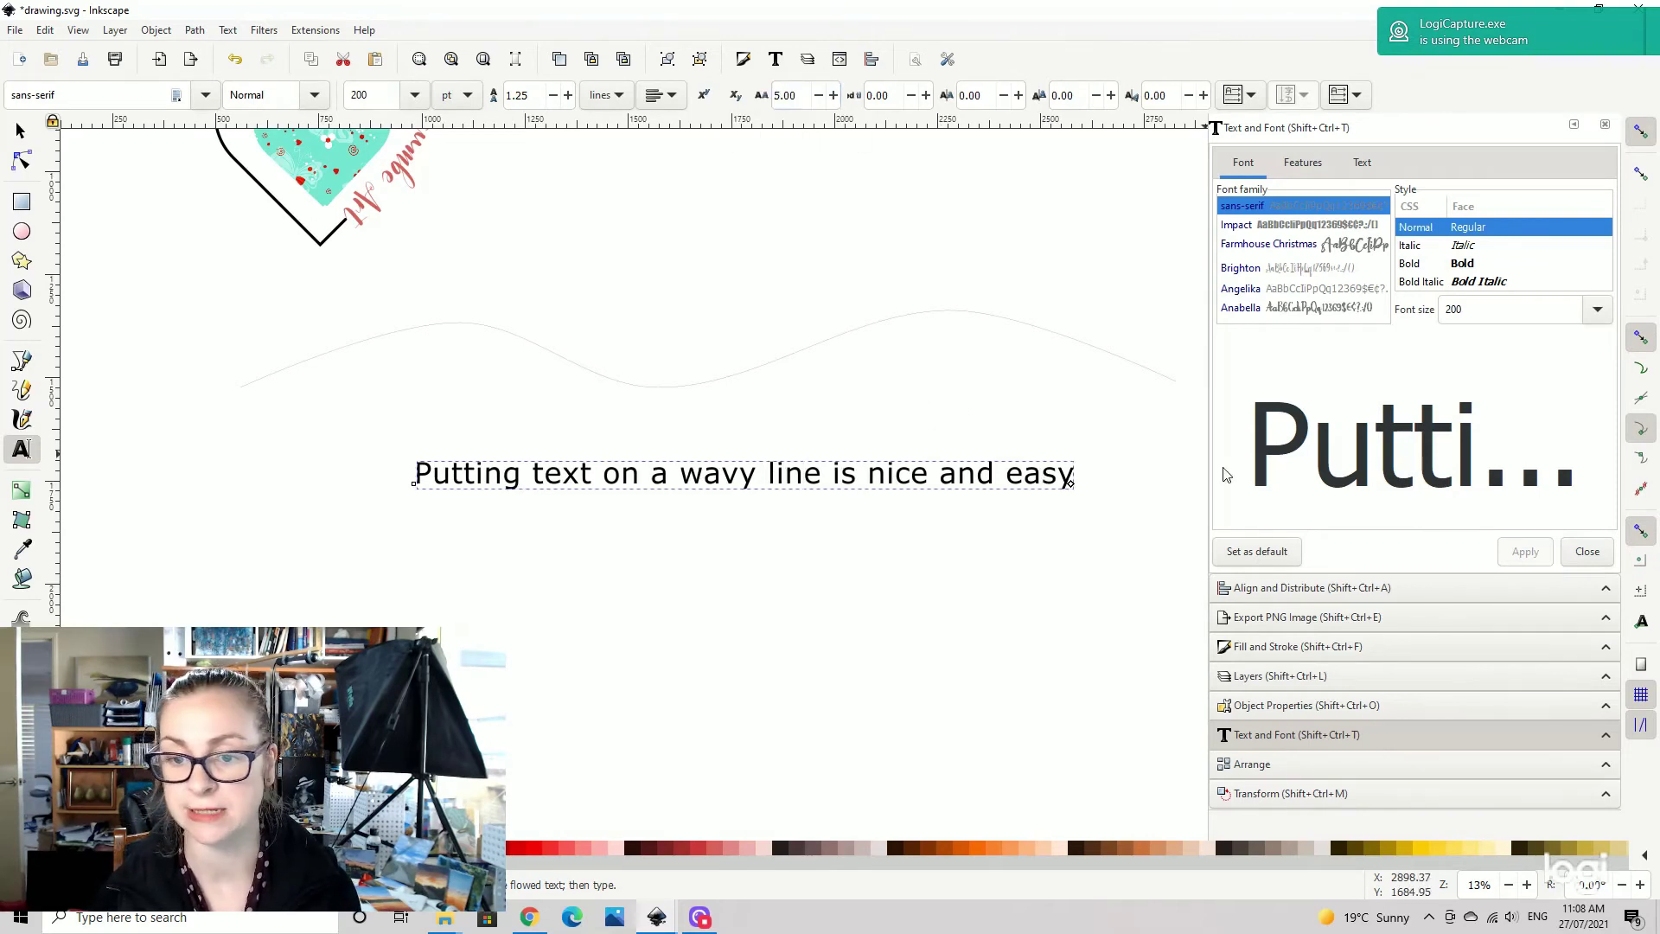
# - Enlarge the sentence to 220 pt and move it up toward the wavy line
pyautogui.click(1469, 310)
pyautogui.write('220')
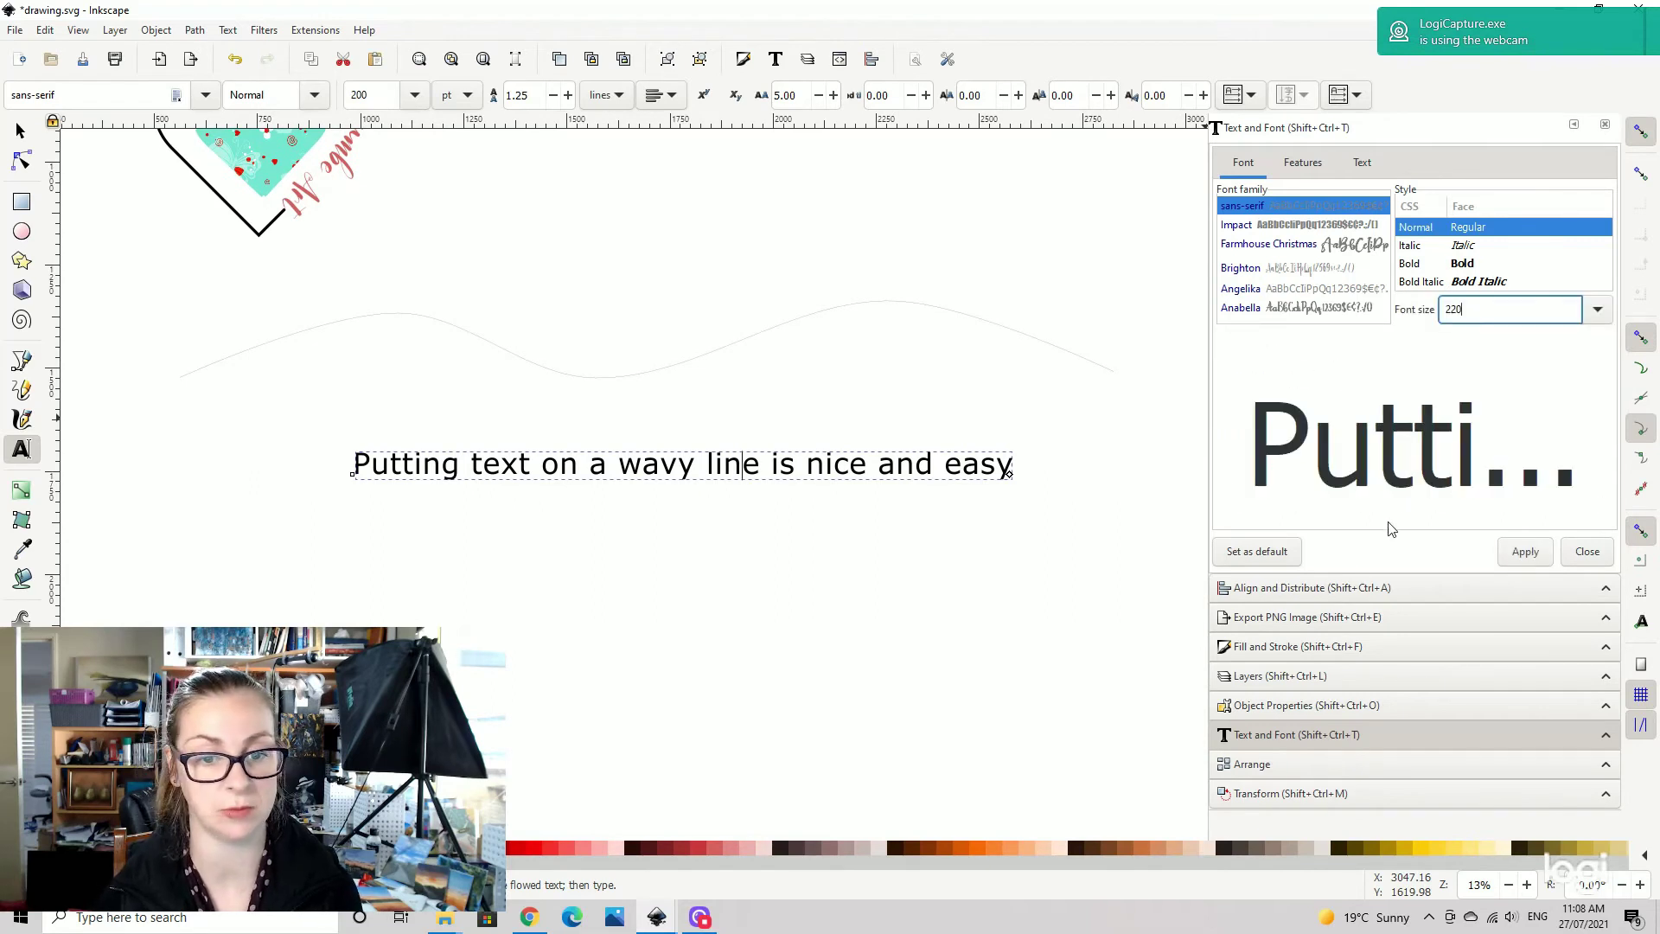
pyautogui.click(1535, 558)
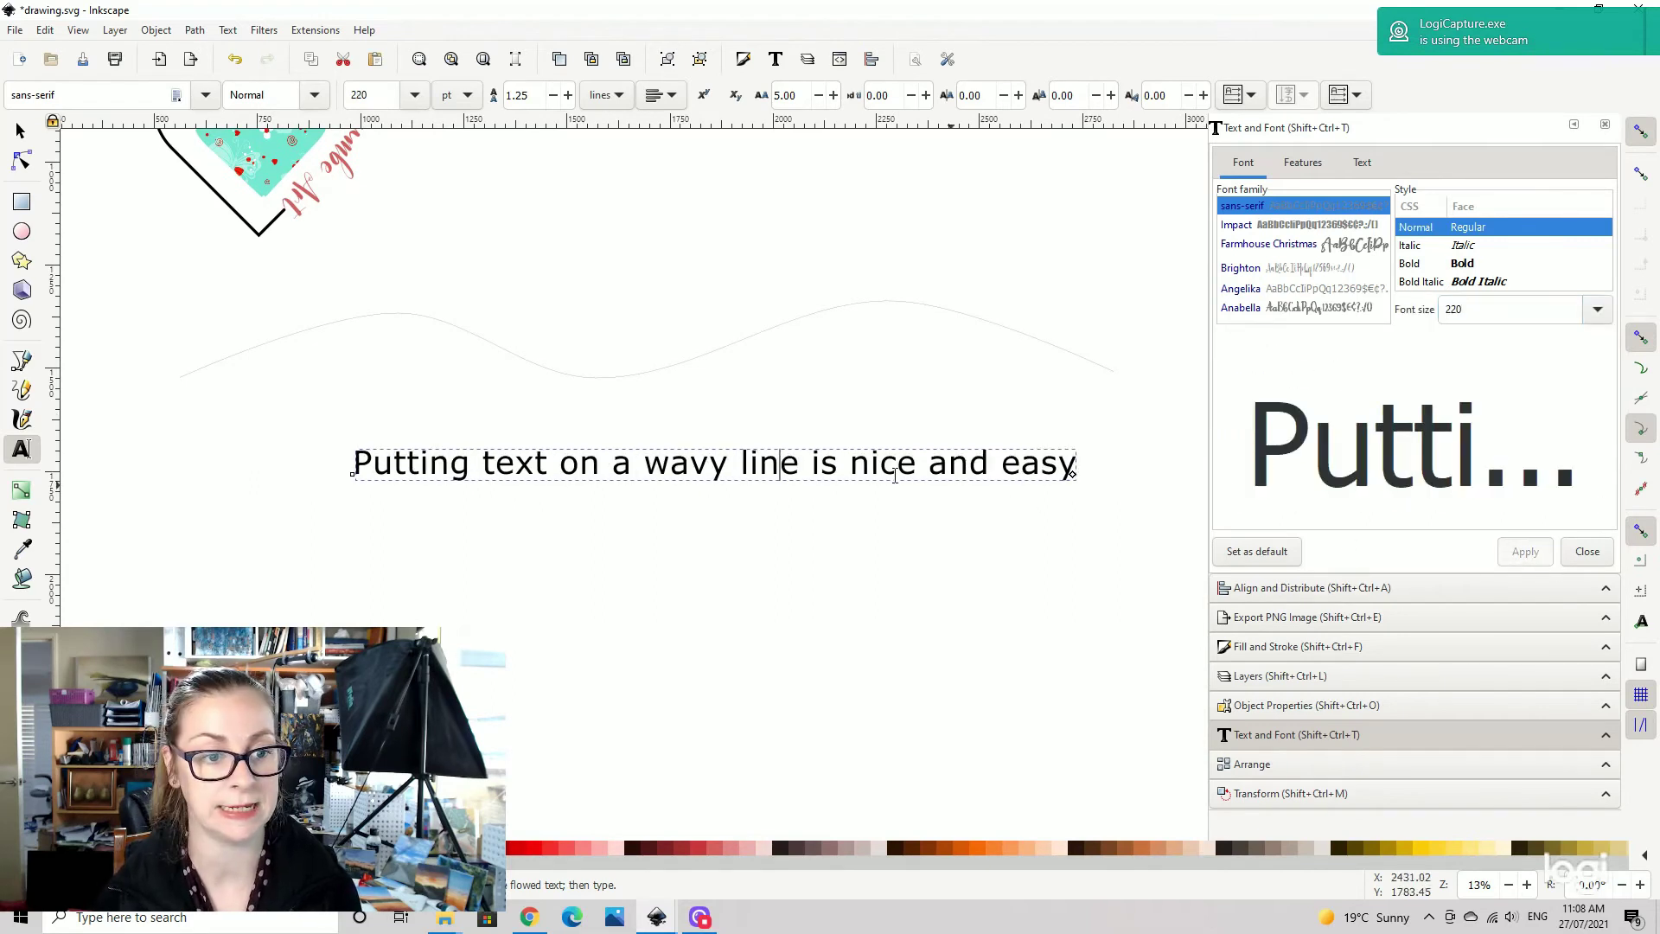
pyautogui.click(787, 557)
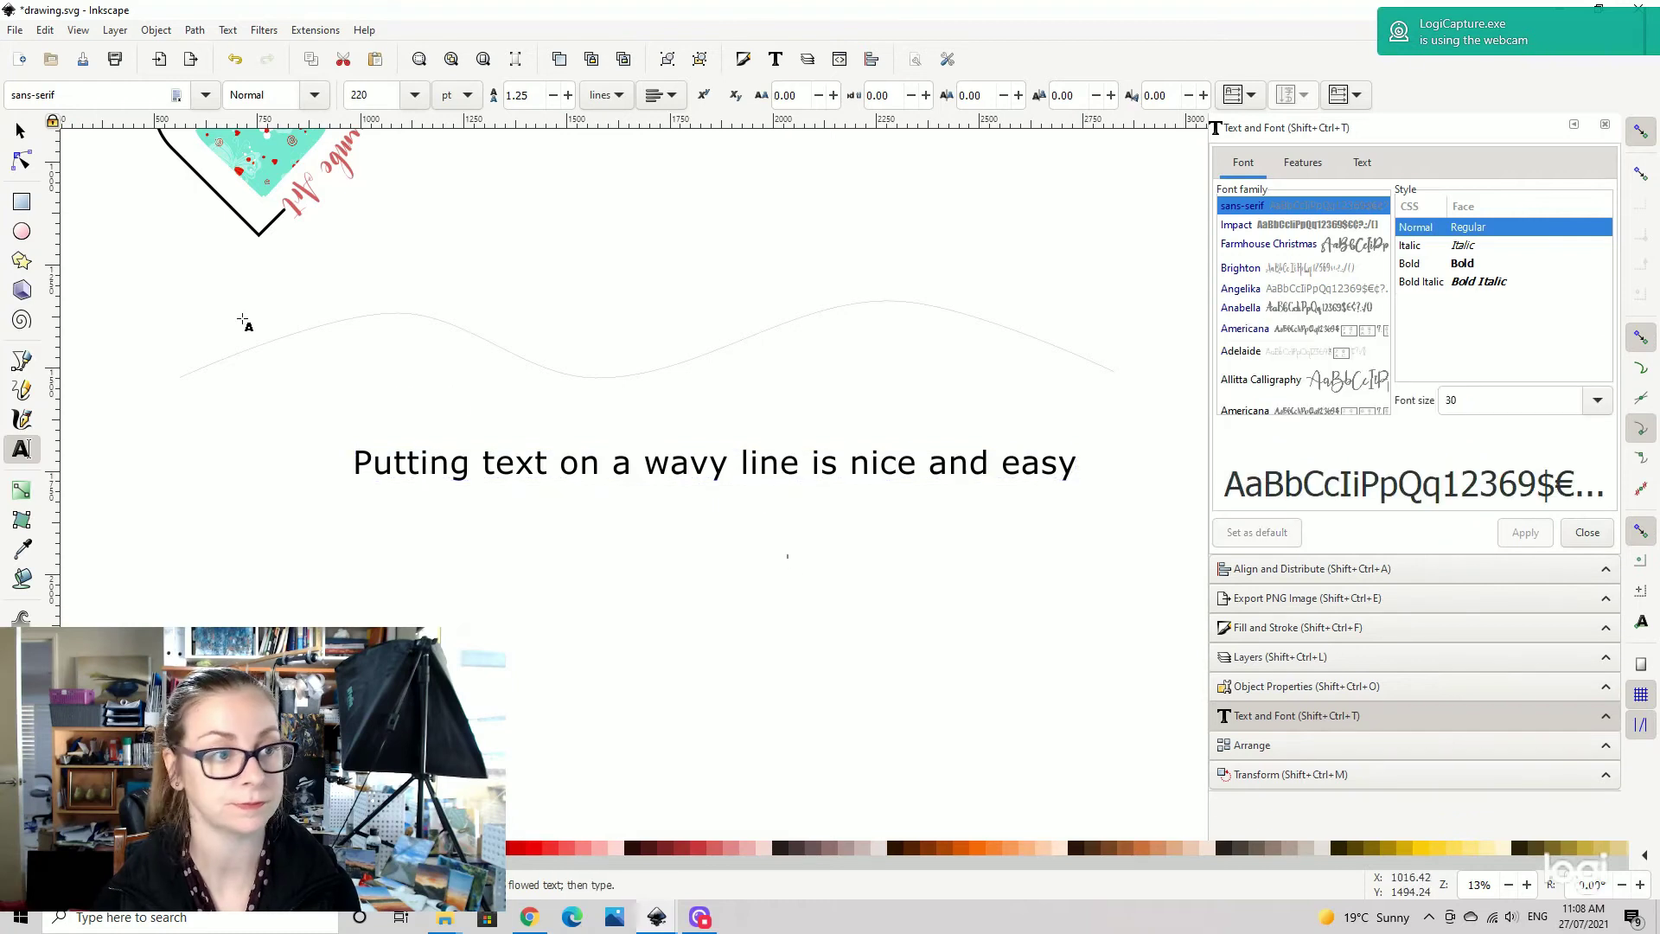
pyautogui.click(20, 129)
pyautogui.moveTo(710, 477)
pyautogui.mouseDown()
pyautogui.moveTo(621, 365)
pyautogui.moveTo(614, 467)
pyautogui.mouseUp()
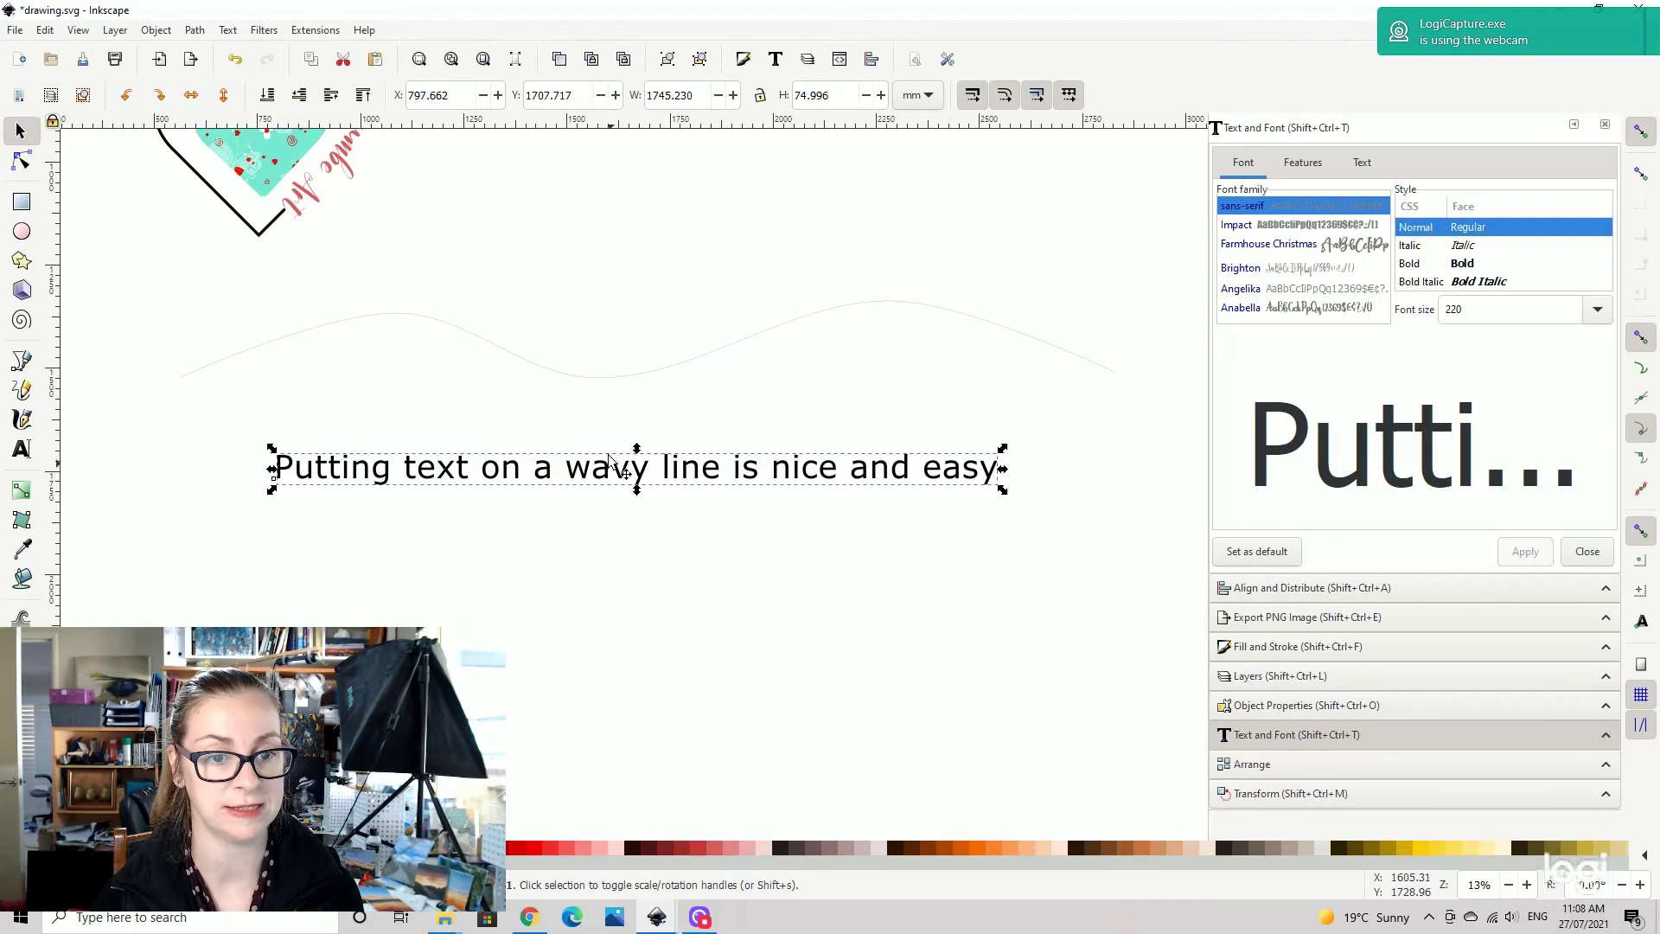
# - Set the wavy line's stroke width to 10 mm
pyautogui.click(602, 381)
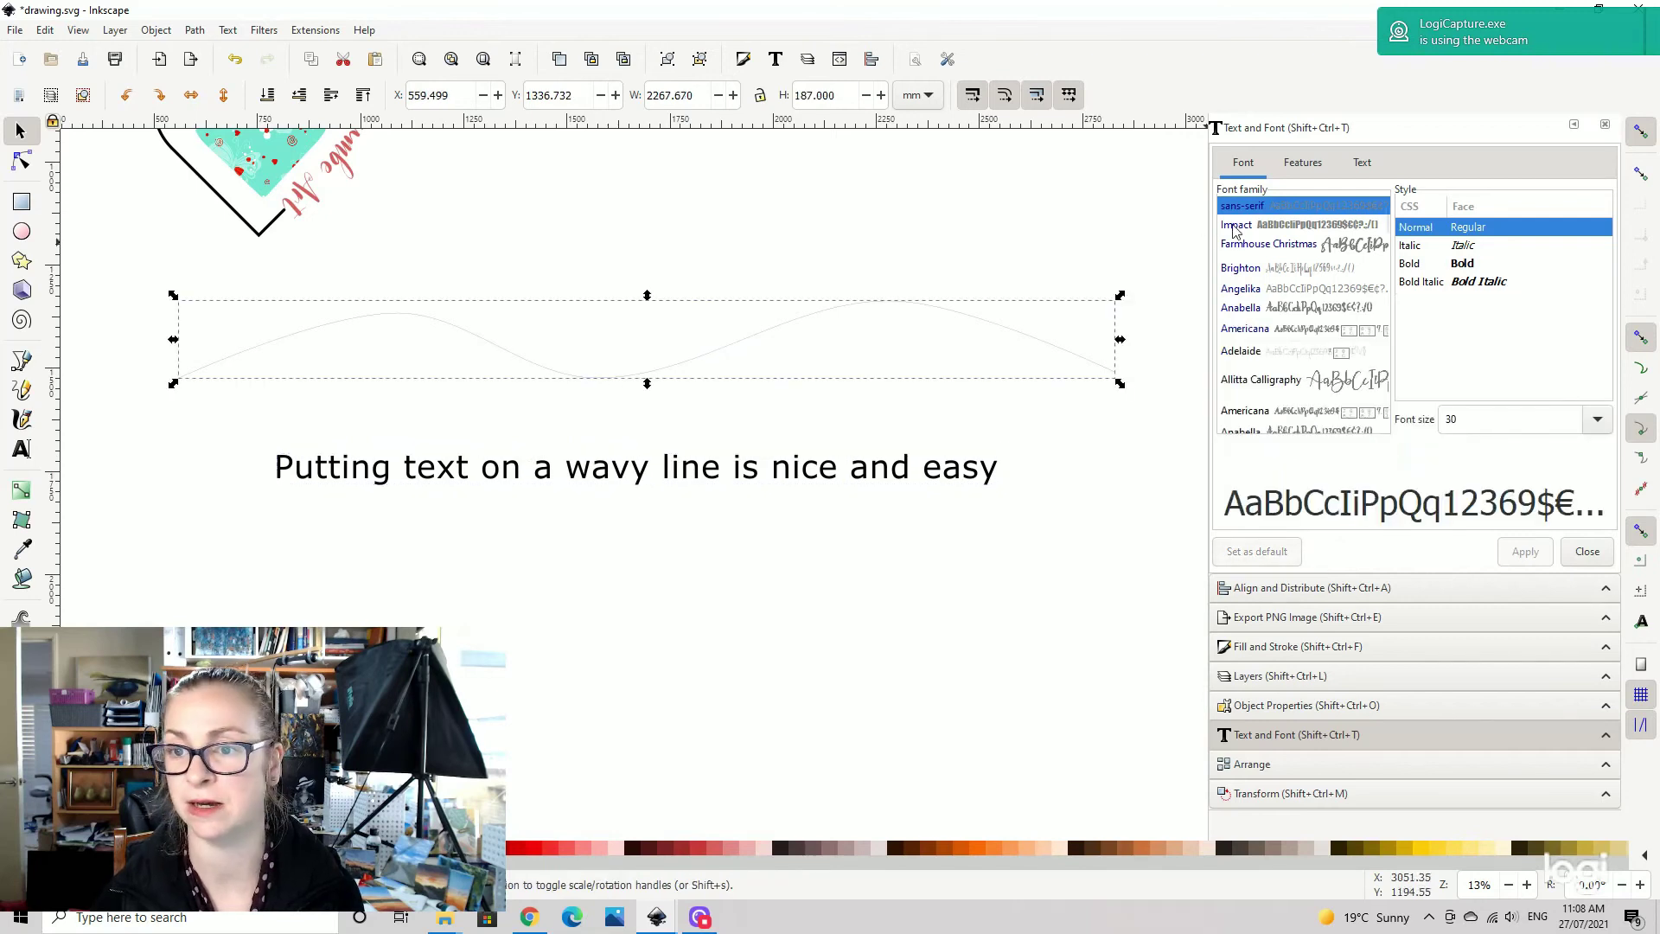
pyautogui.click(1293, 647)
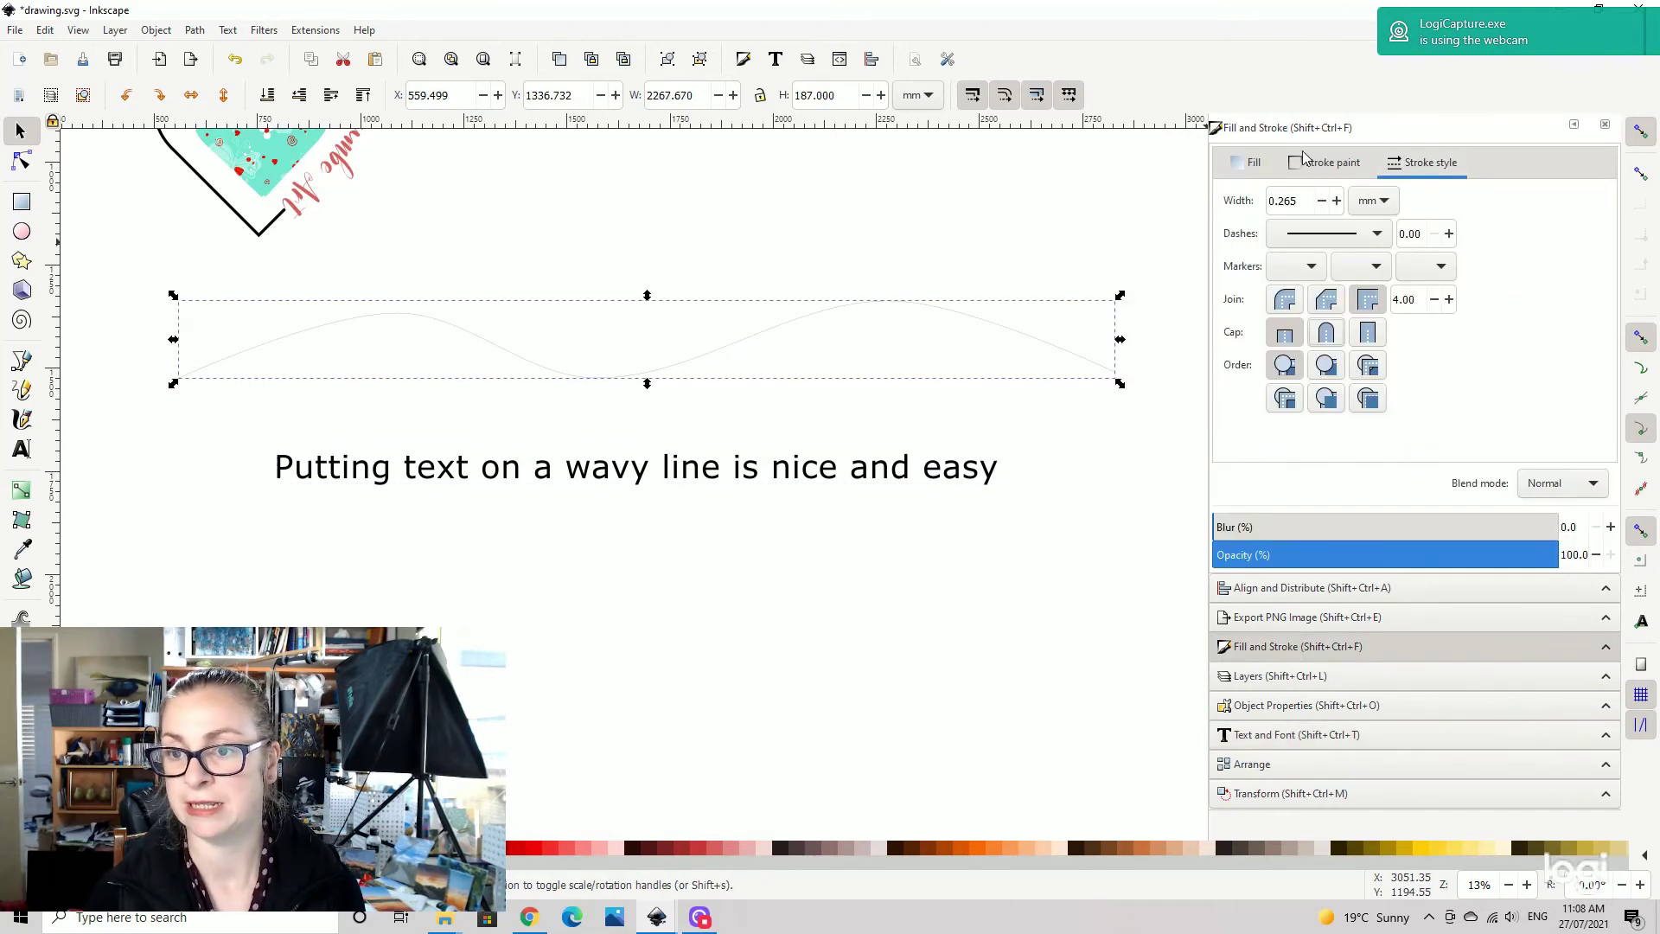
pyautogui.click(1305, 199)
pyautogui.press('Return')
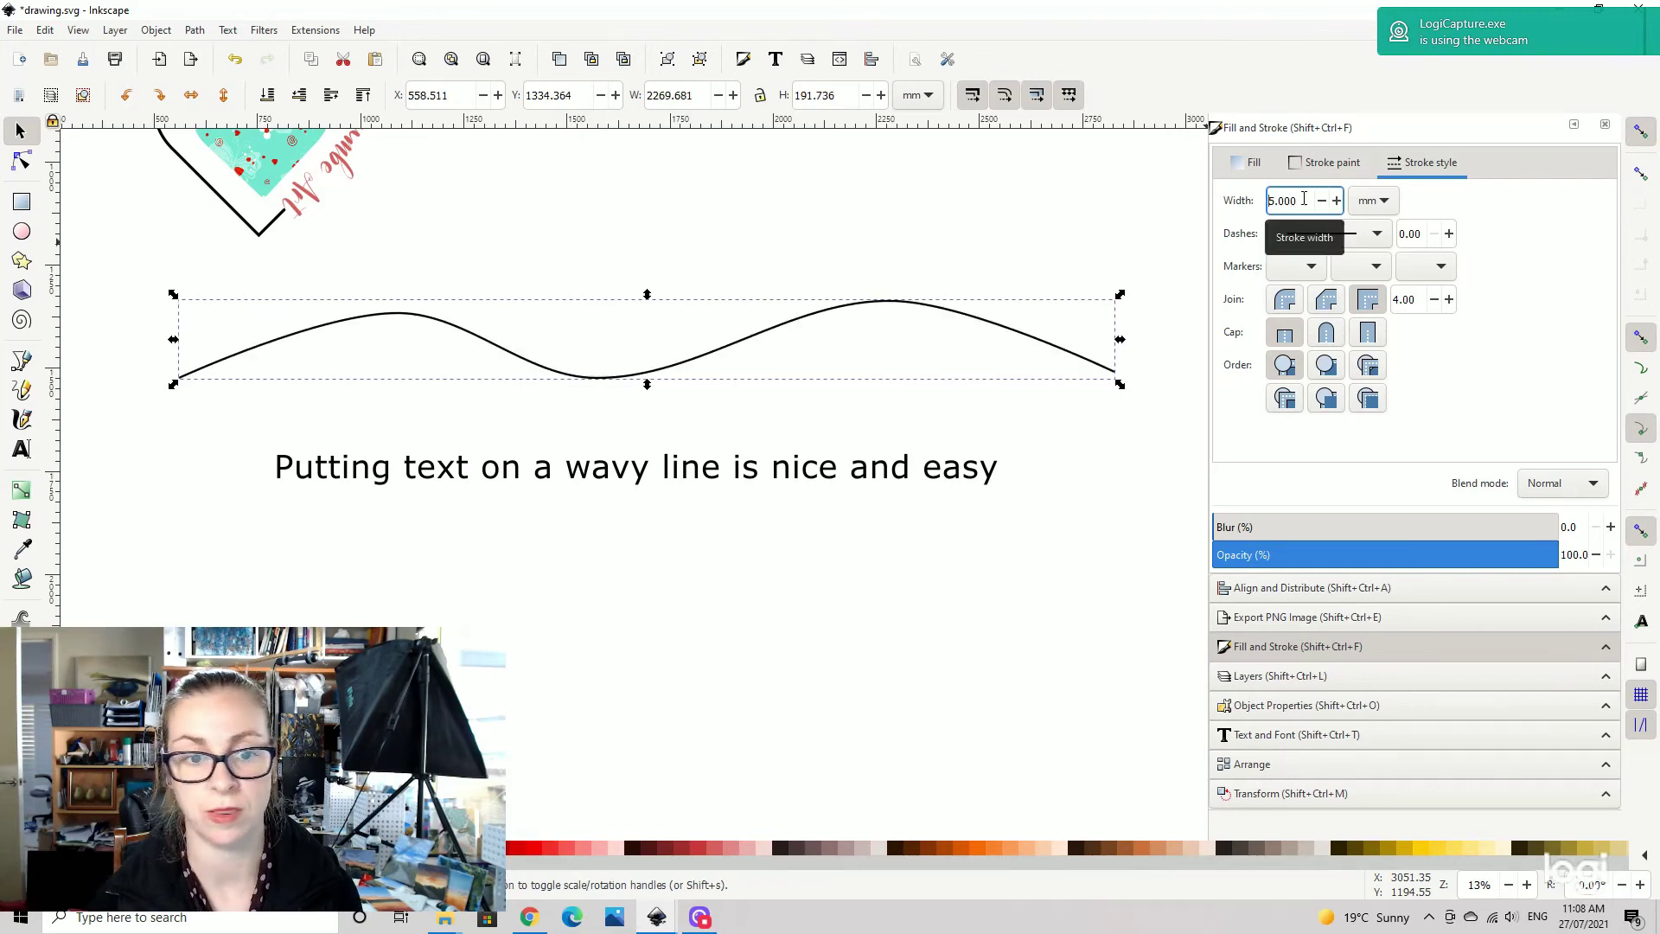
pyautogui.hotkey('ctrl', 'a')
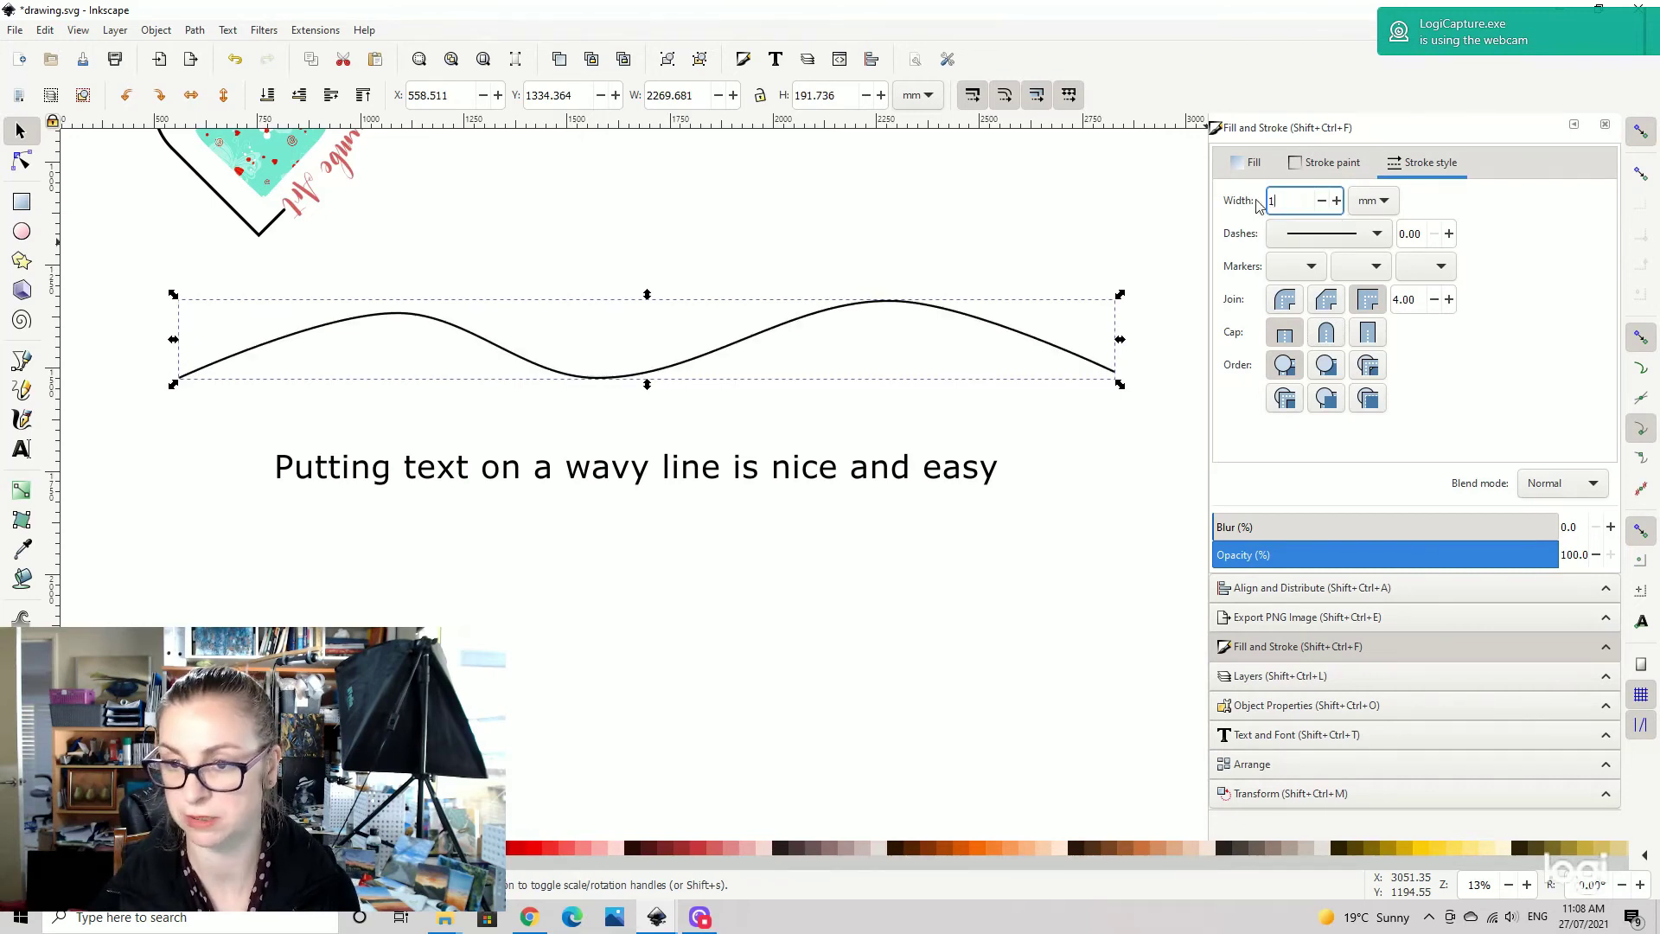
pyautogui.write('10')
pyautogui.press('Return')
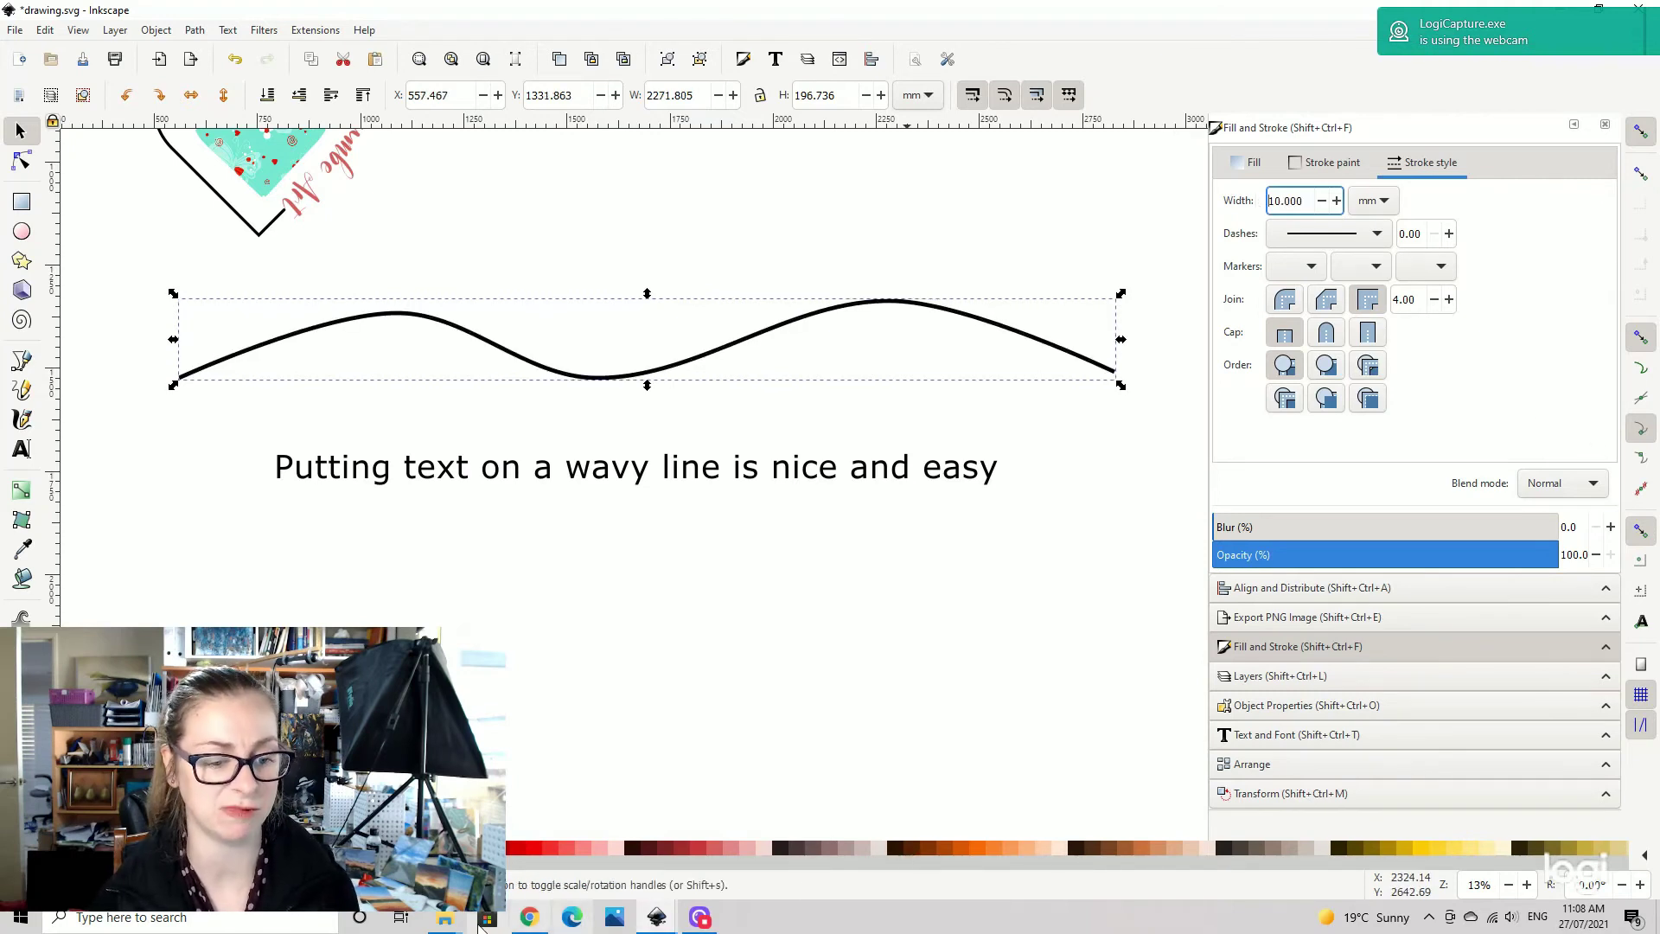
# - Mix a purple stroke colour for the wave using the CMYK sliders
pyautogui.click(389, 848)
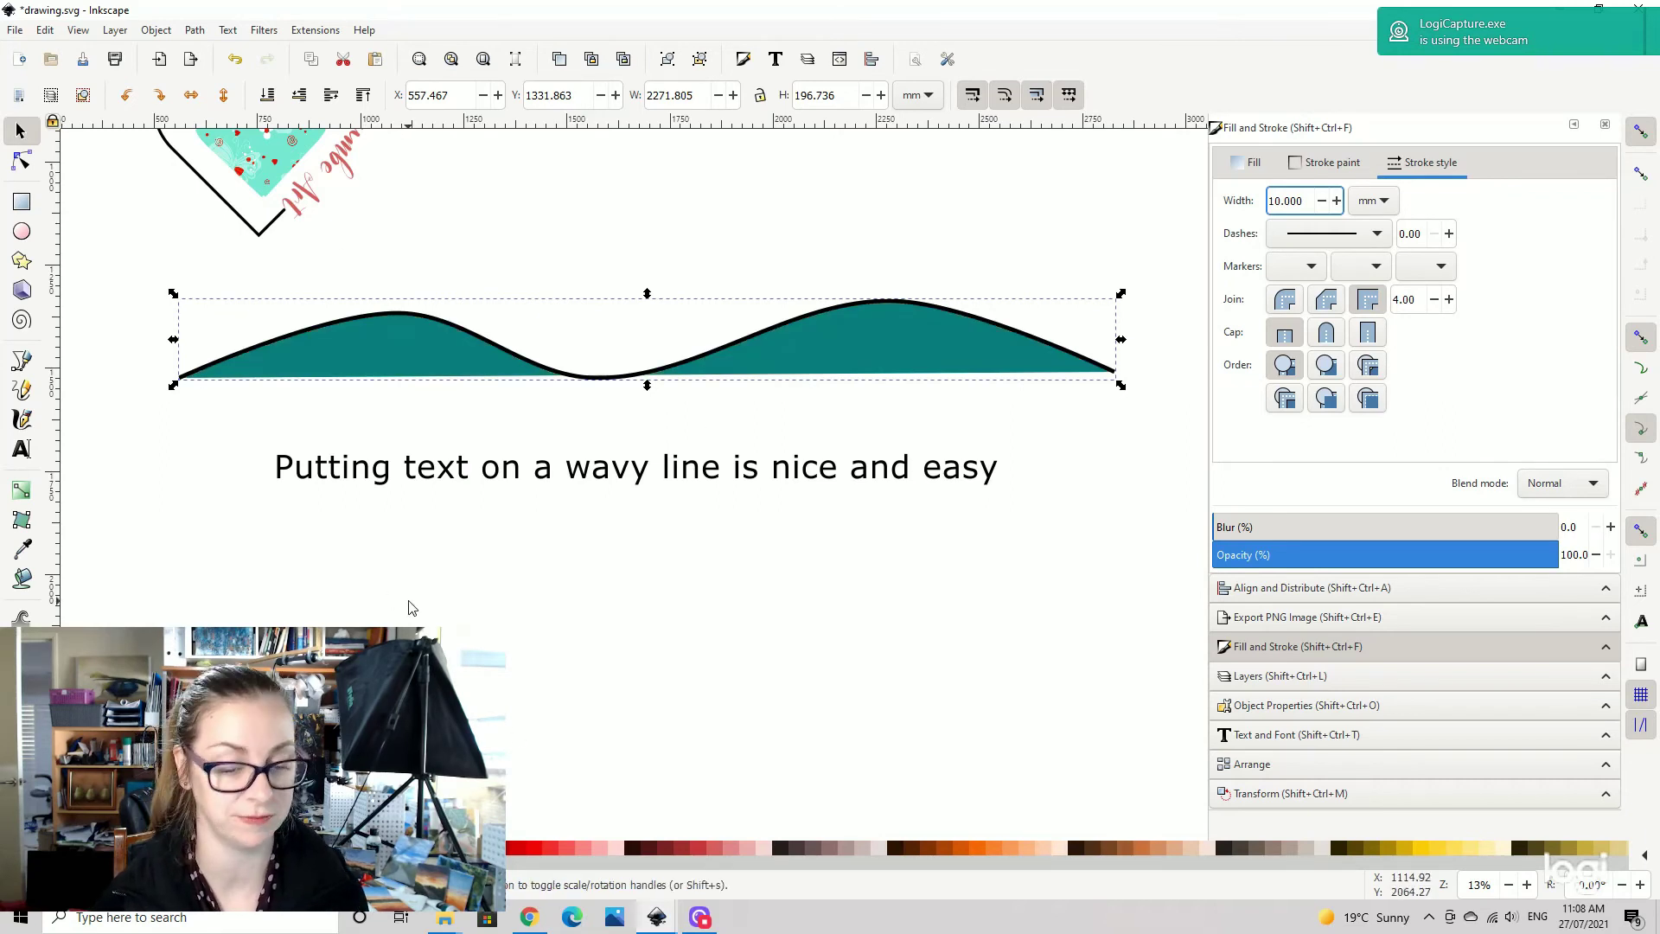
pyautogui.click(426, 327)
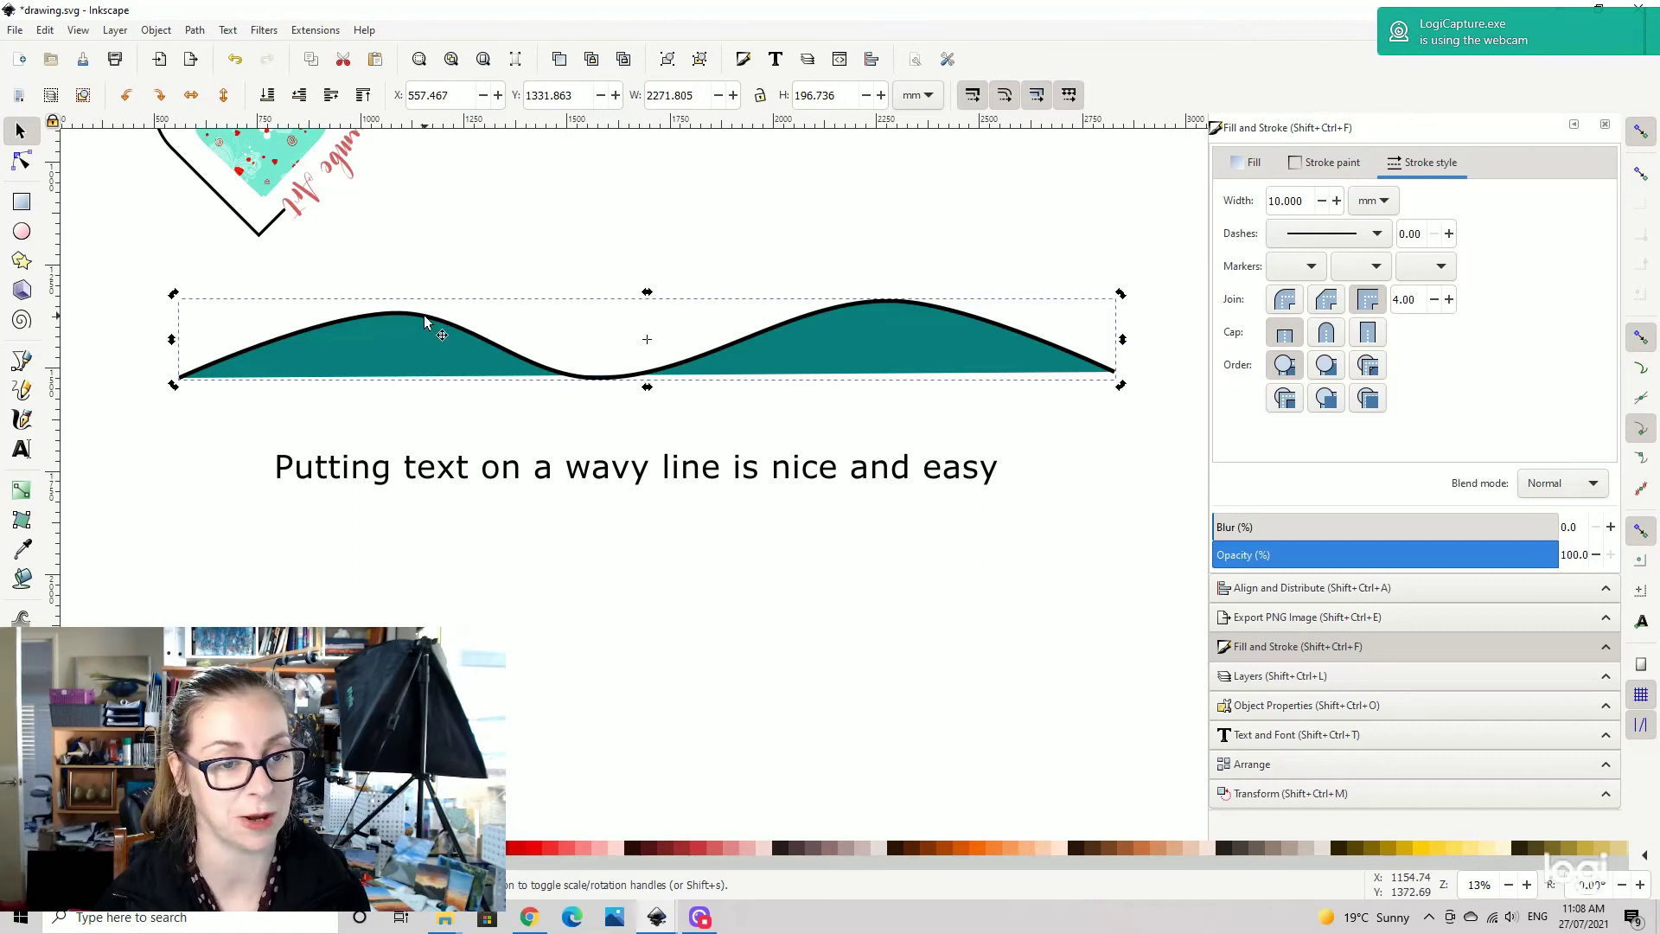
pyautogui.click(1332, 165)
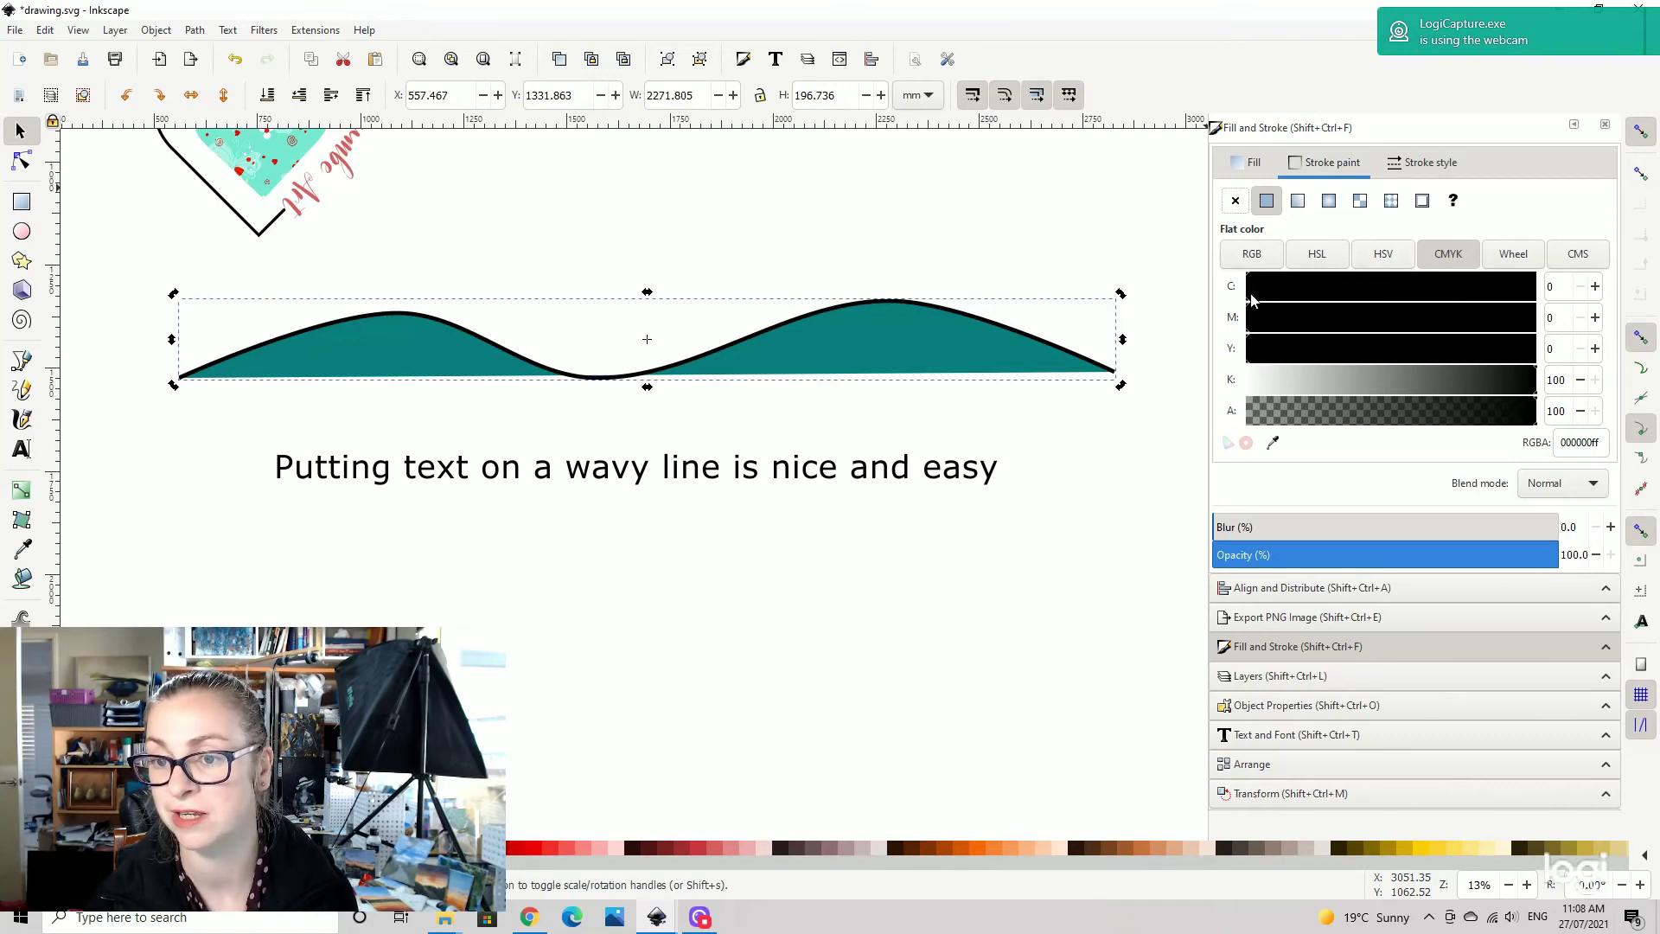
pyautogui.moveTo(1274, 296); pyautogui.dragTo(1424, 294)
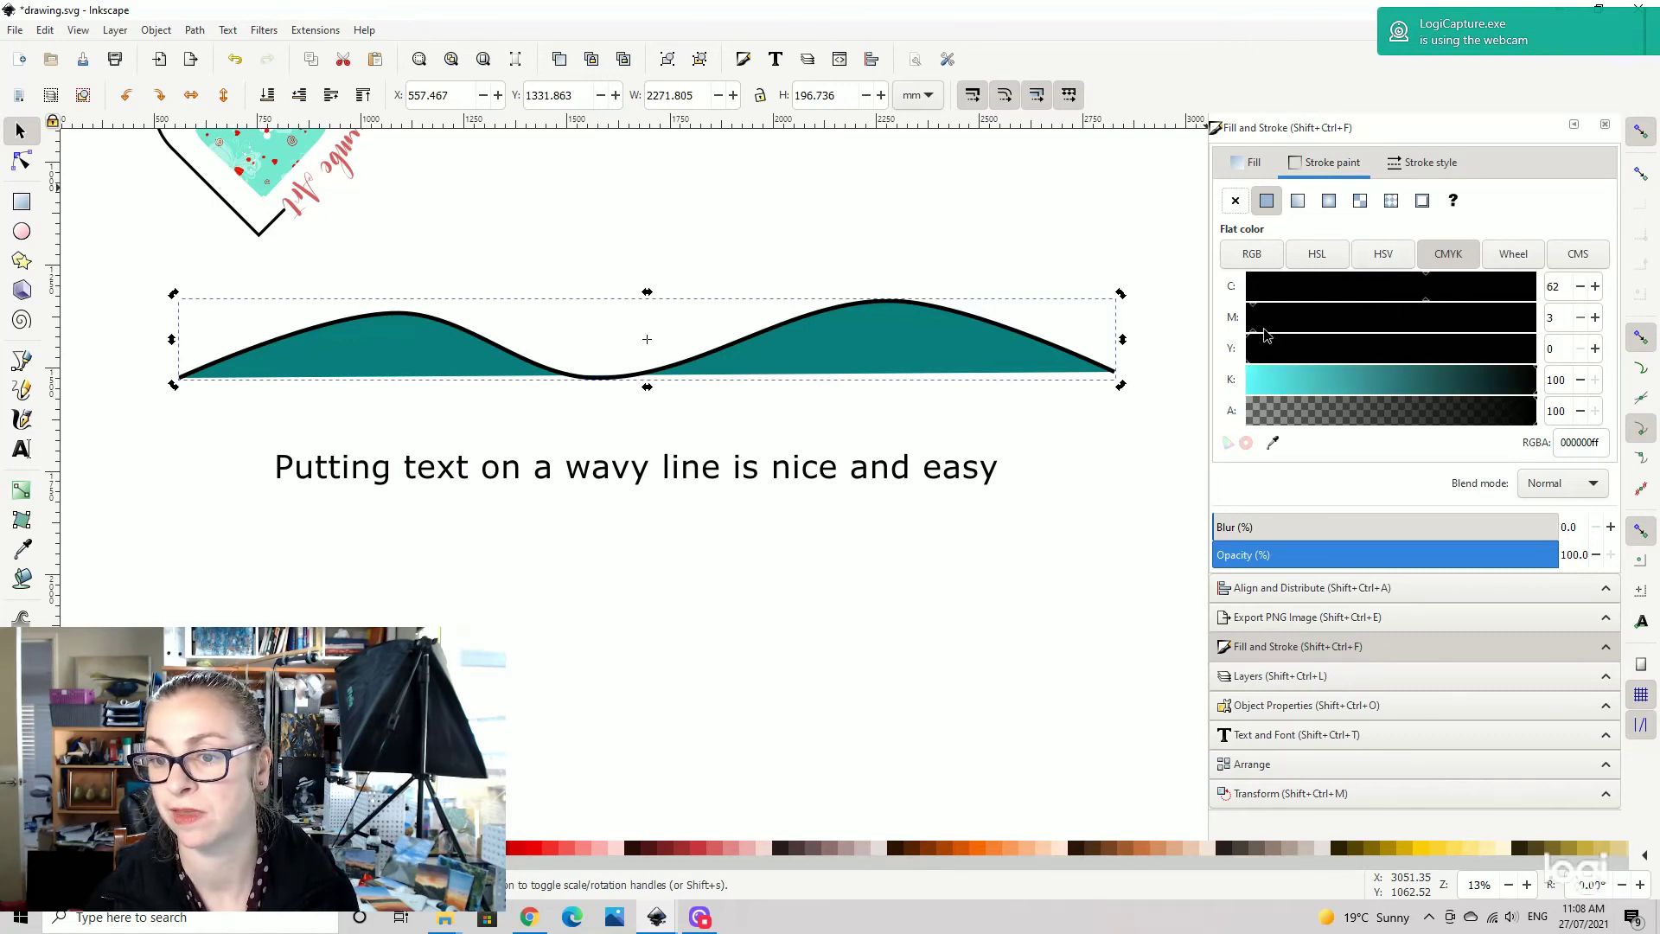
pyautogui.moveTo(1264, 335); pyautogui.dragTo(1400, 326)
pyautogui.moveTo(1256, 389)
pyautogui.mouseDown()
pyautogui.moveTo(1375, 386)
pyautogui.moveTo(1321, 389)
pyautogui.mouseUp()
pyautogui.moveTo(1426, 294); pyautogui.dragTo(1275, 285)
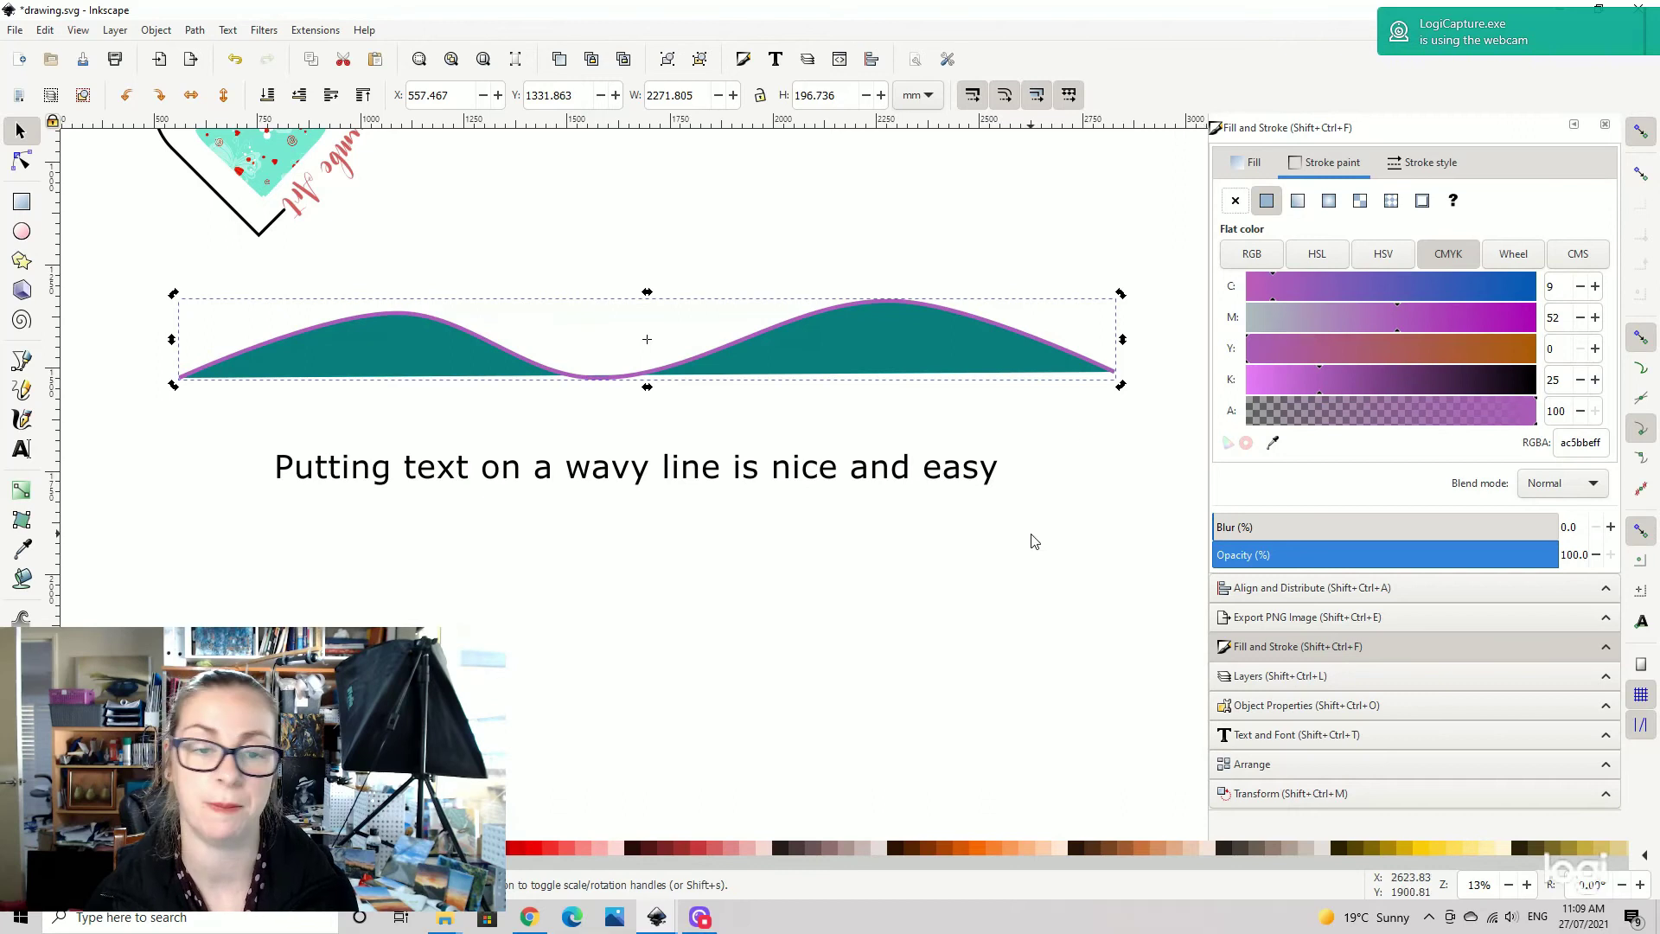
# - Remove the teal fill from the wave, leaving only its purple stroke
pyautogui.click(1081, 544)
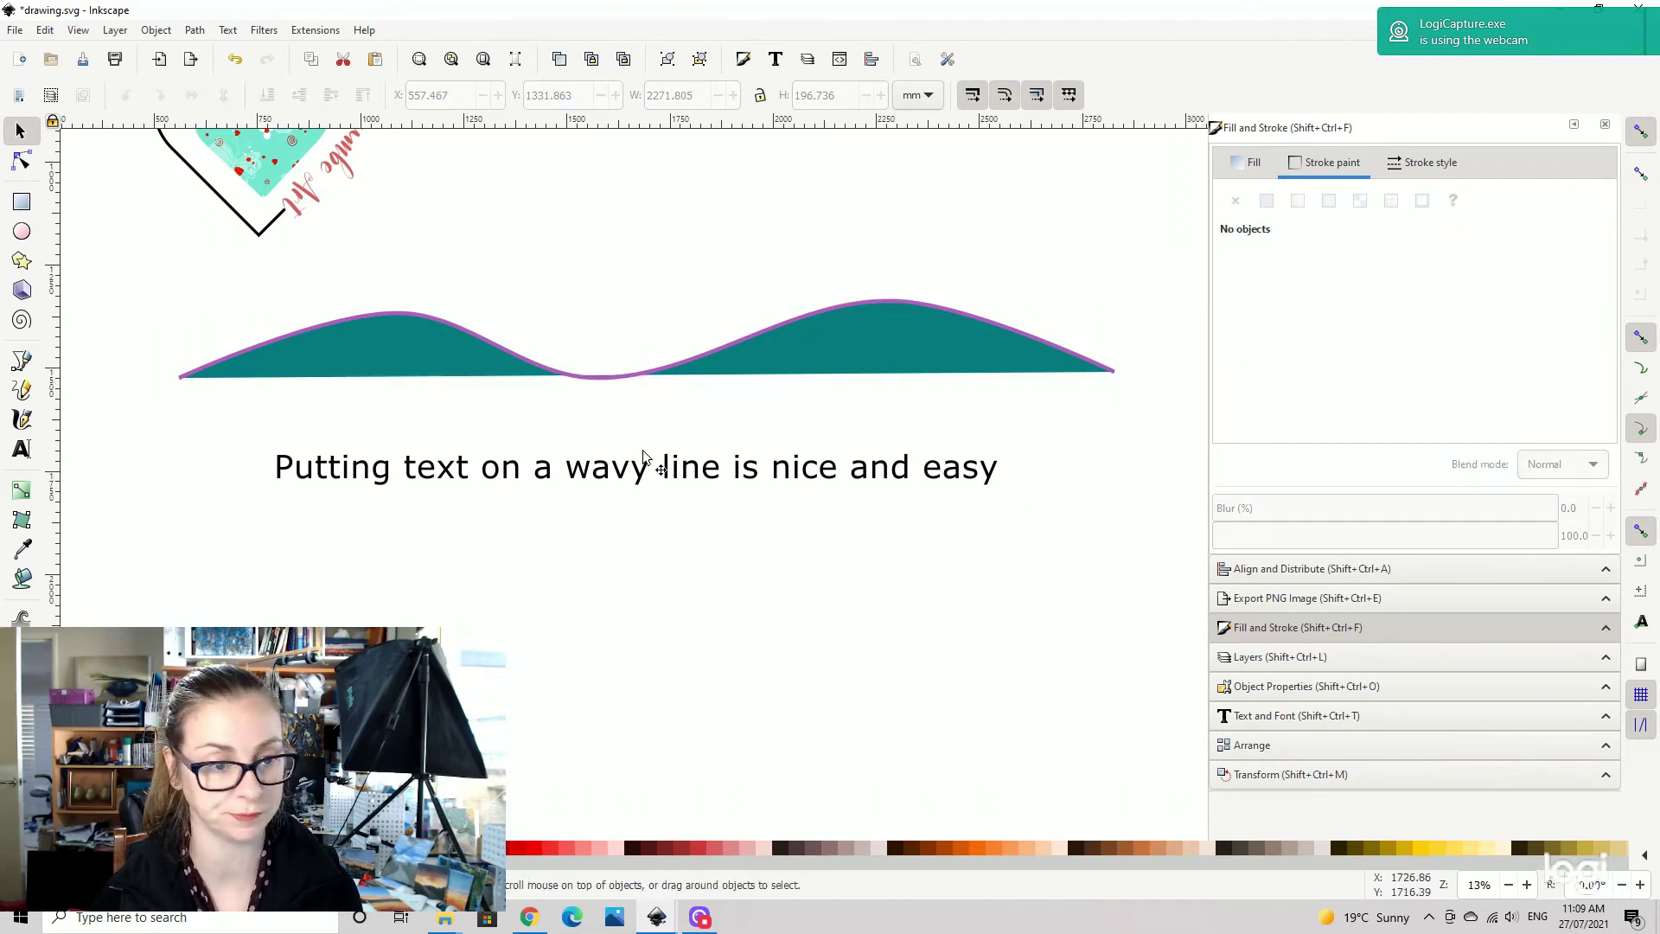
pyautogui.click(398, 349)
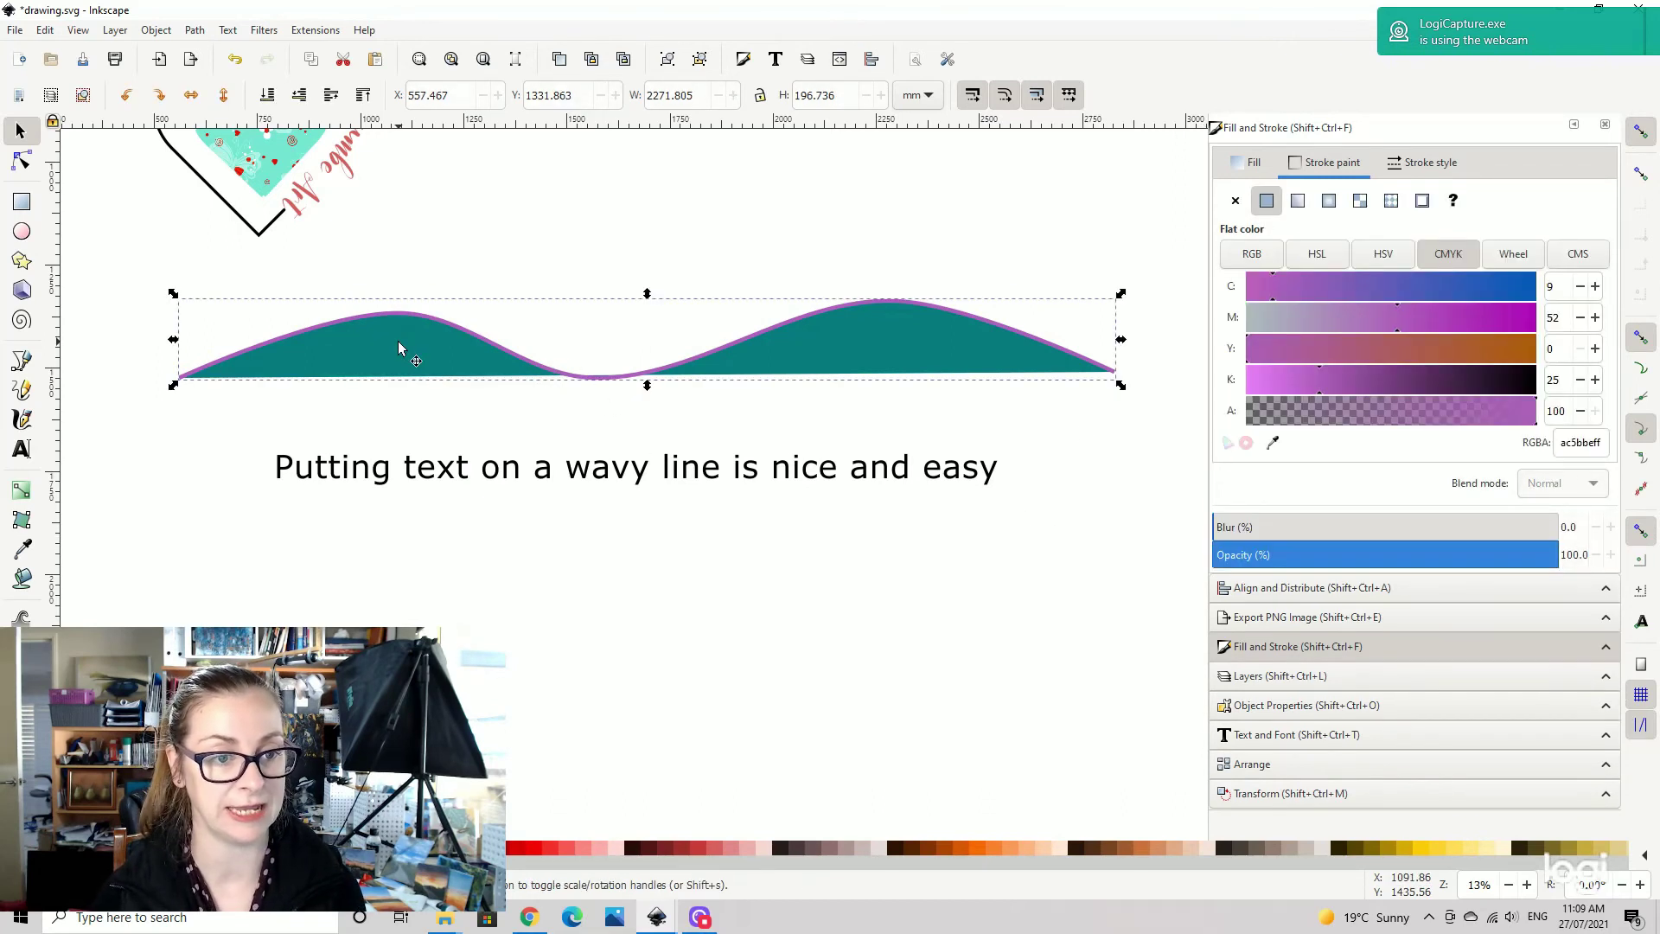
pyautogui.click(1251, 167)
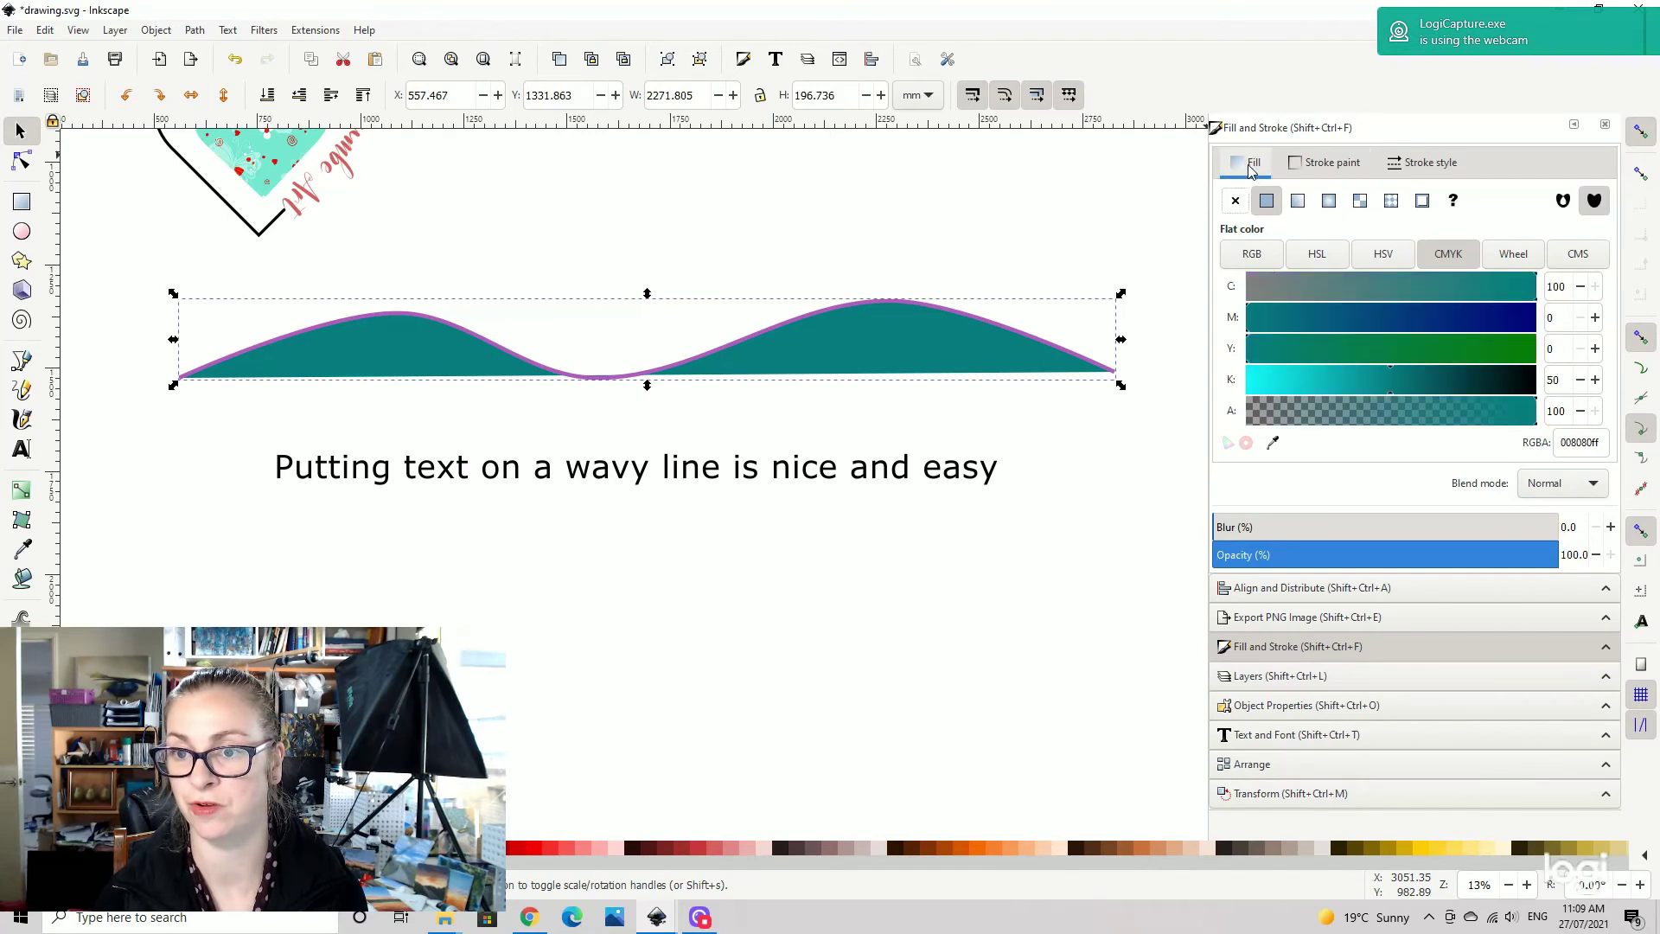
pyautogui.click(1235, 201)
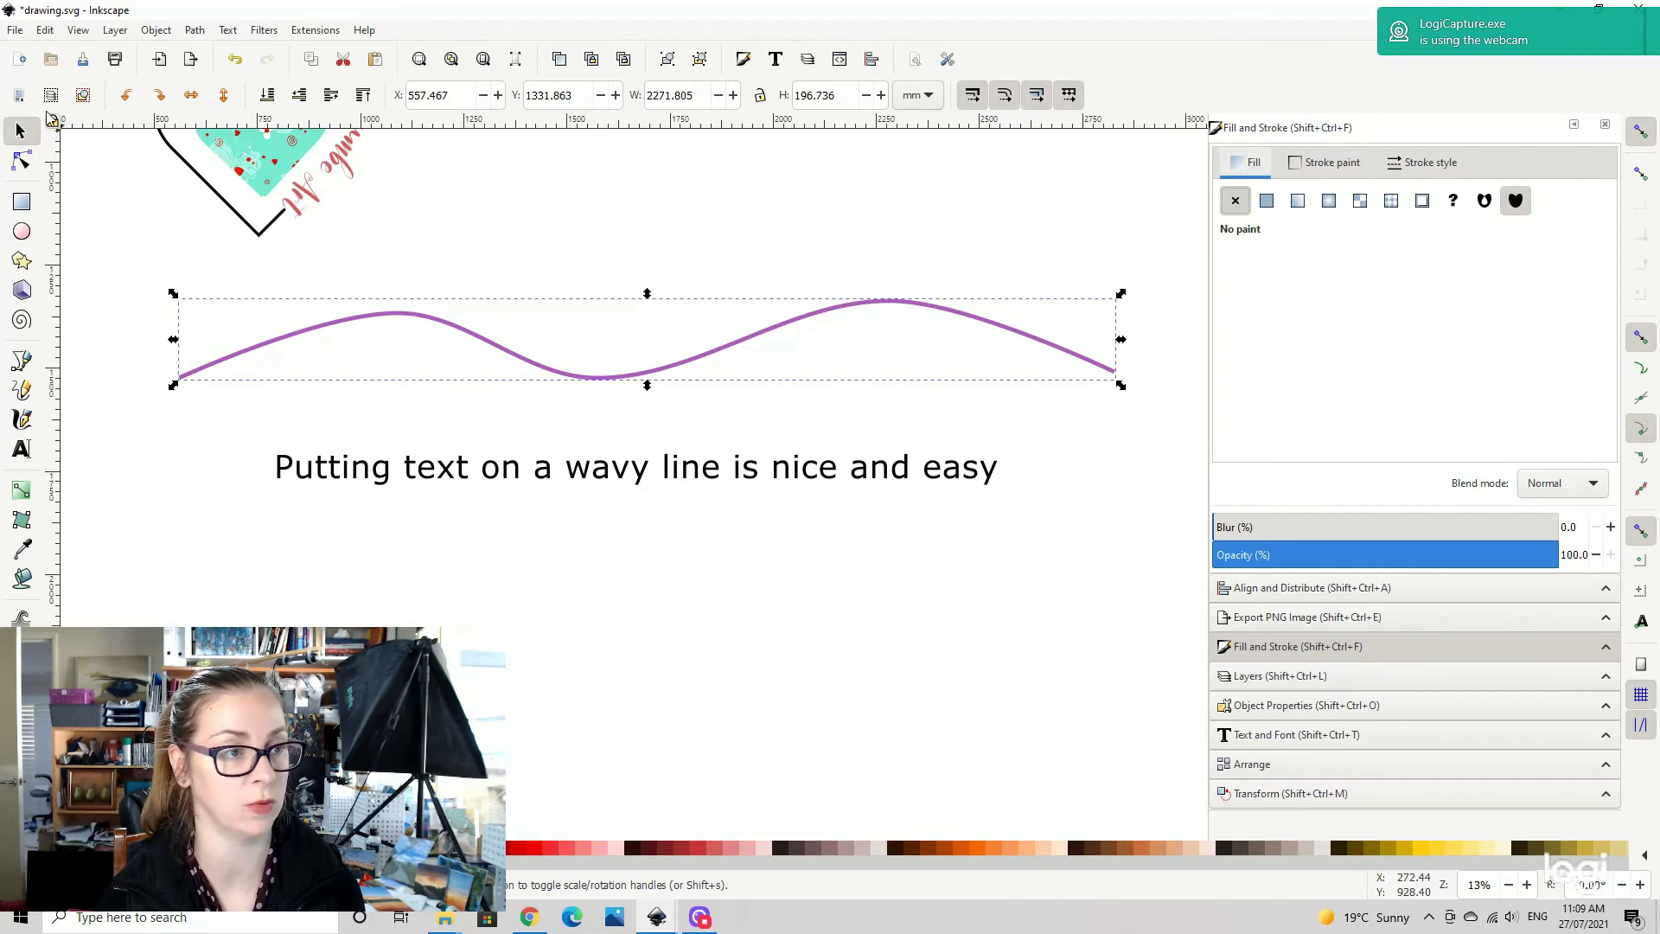
# - Change the sentence's font to Impact
pyautogui.click(430, 477)
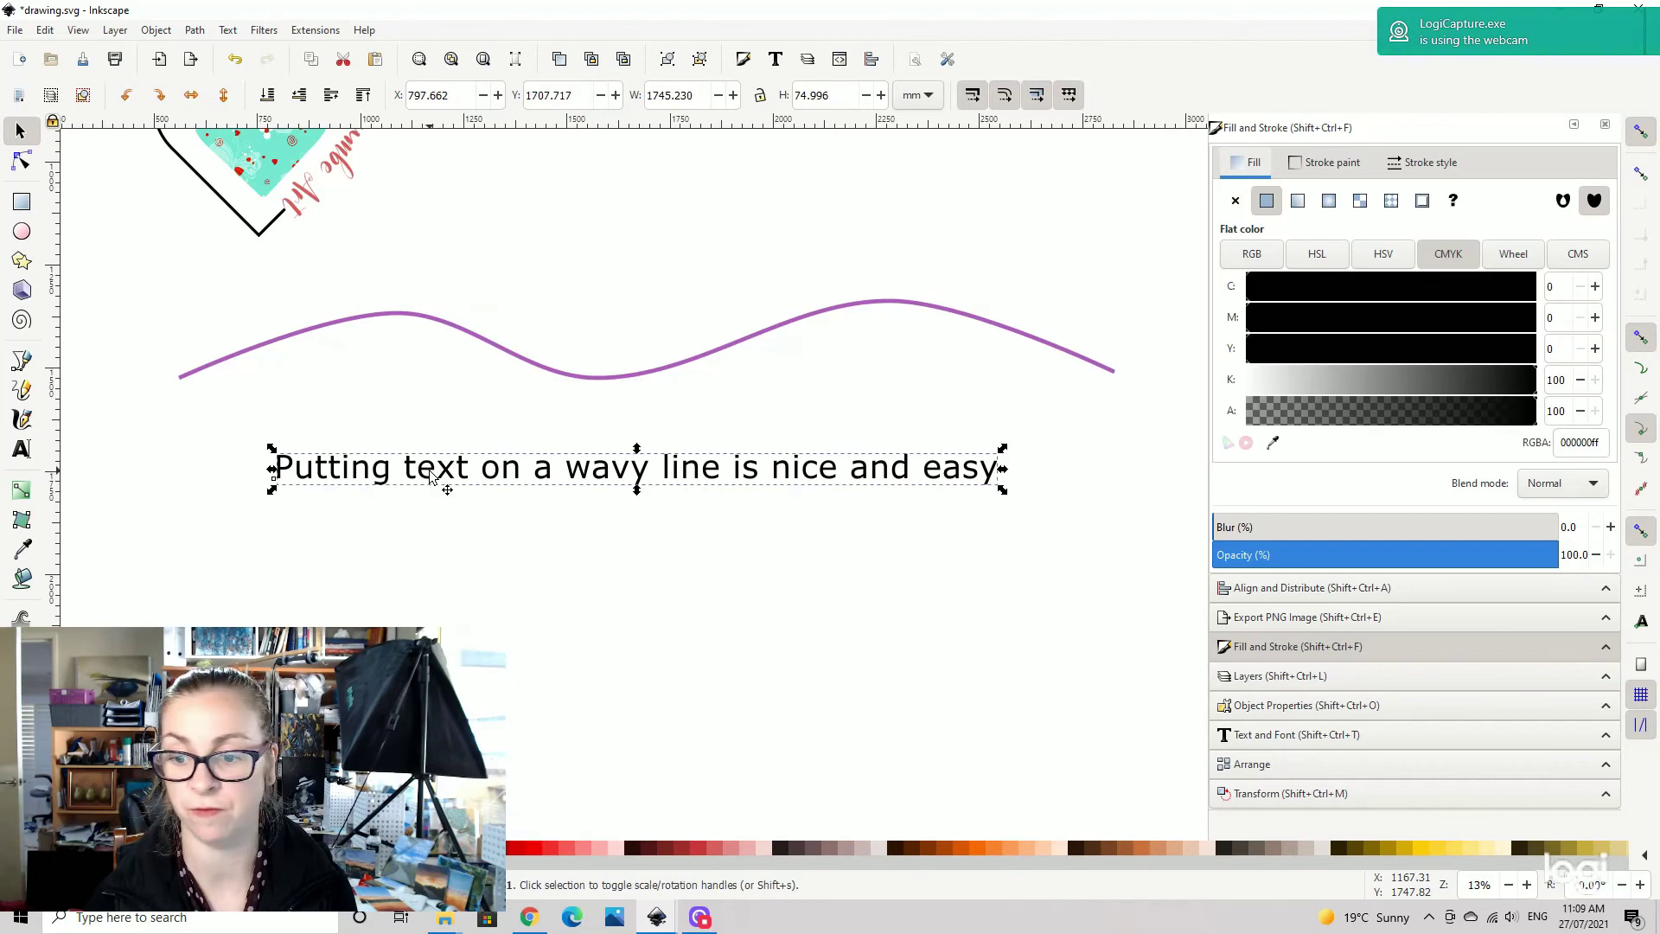
pyautogui.click(1264, 741)
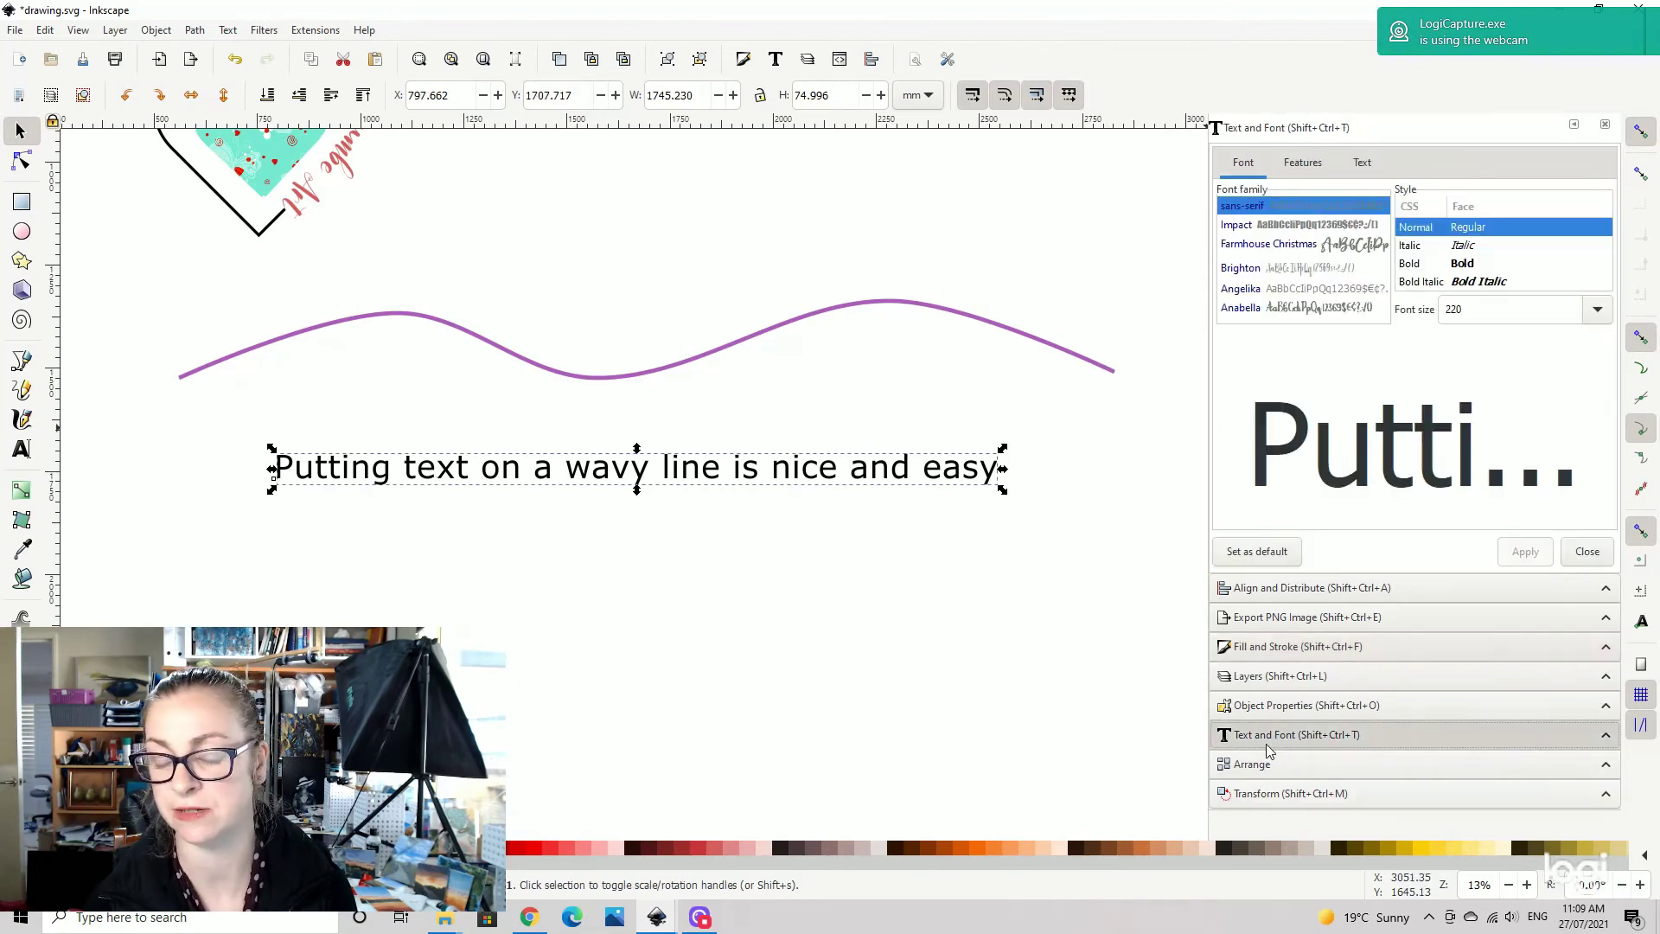
pyautogui.click(1294, 227)
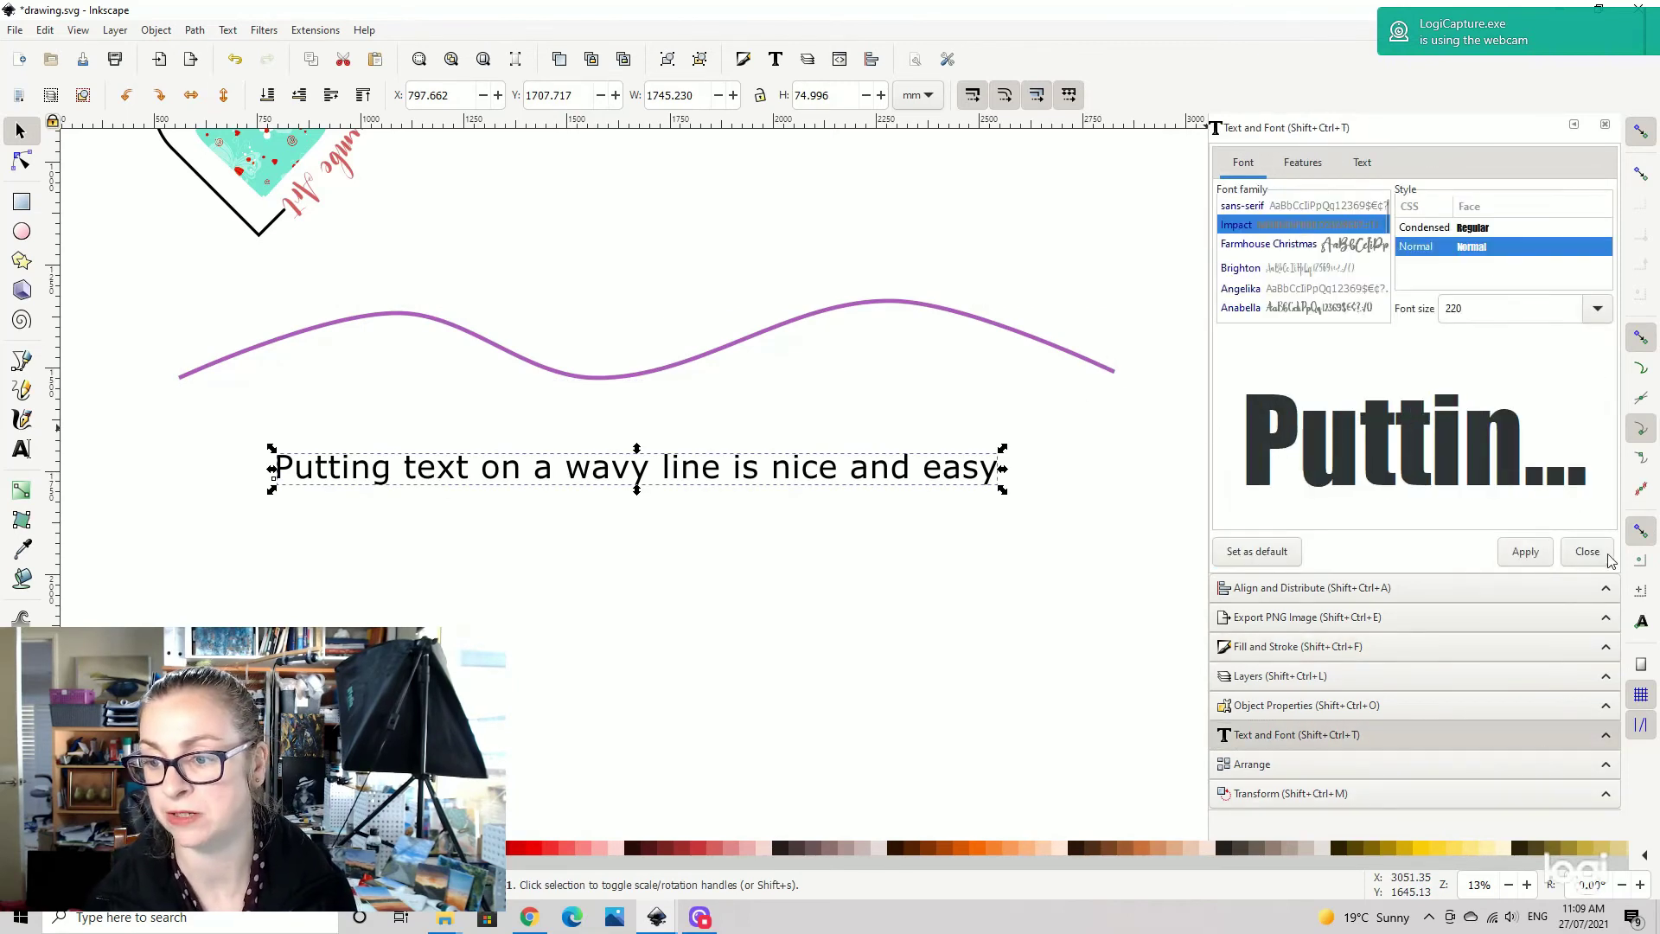
pyautogui.click(1524, 552)
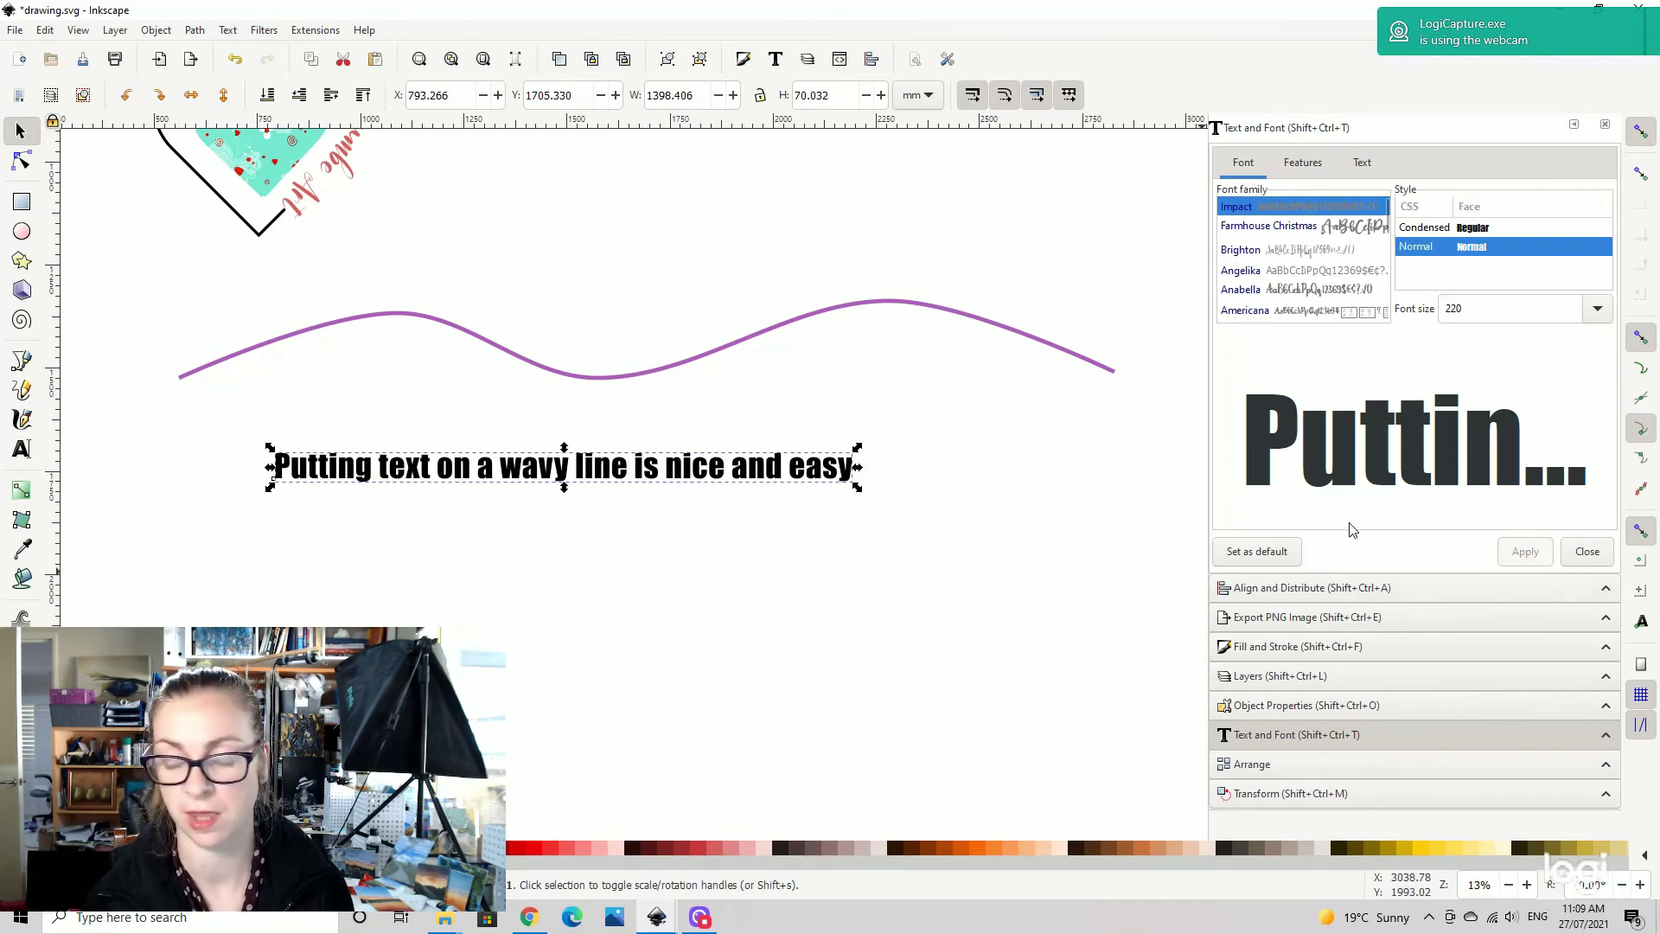
# - Widen the sentence's letter spacing to 10 and enlarge it to font size 250
pyautogui.doubleClick(683, 471)
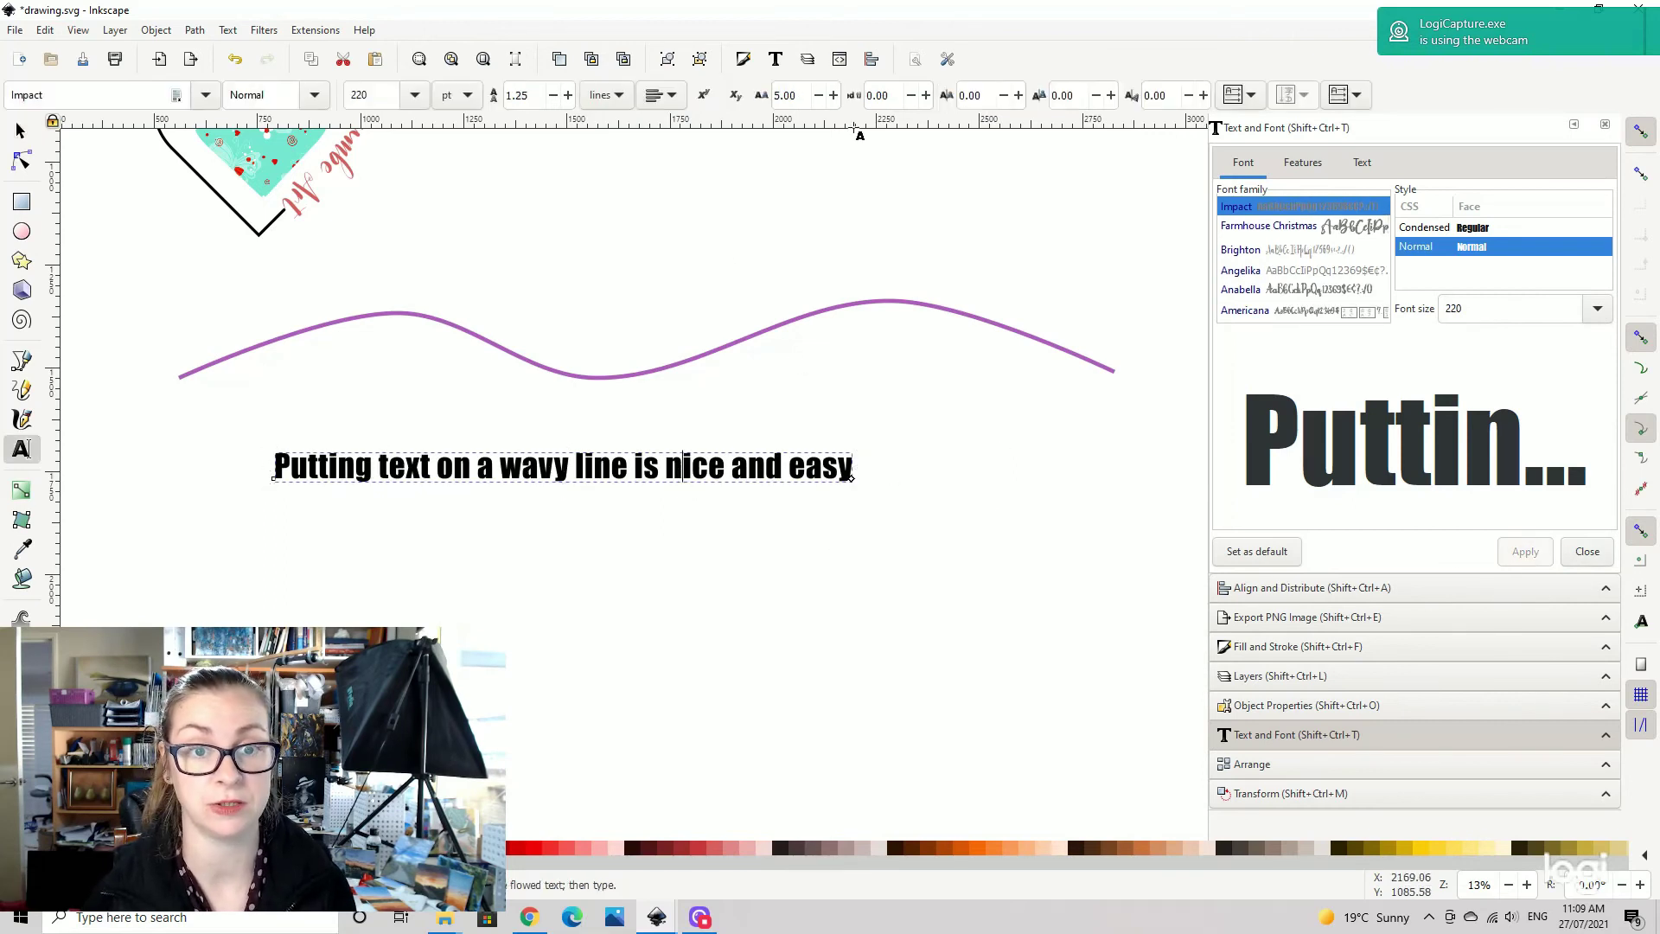
pyautogui.click(789, 95)
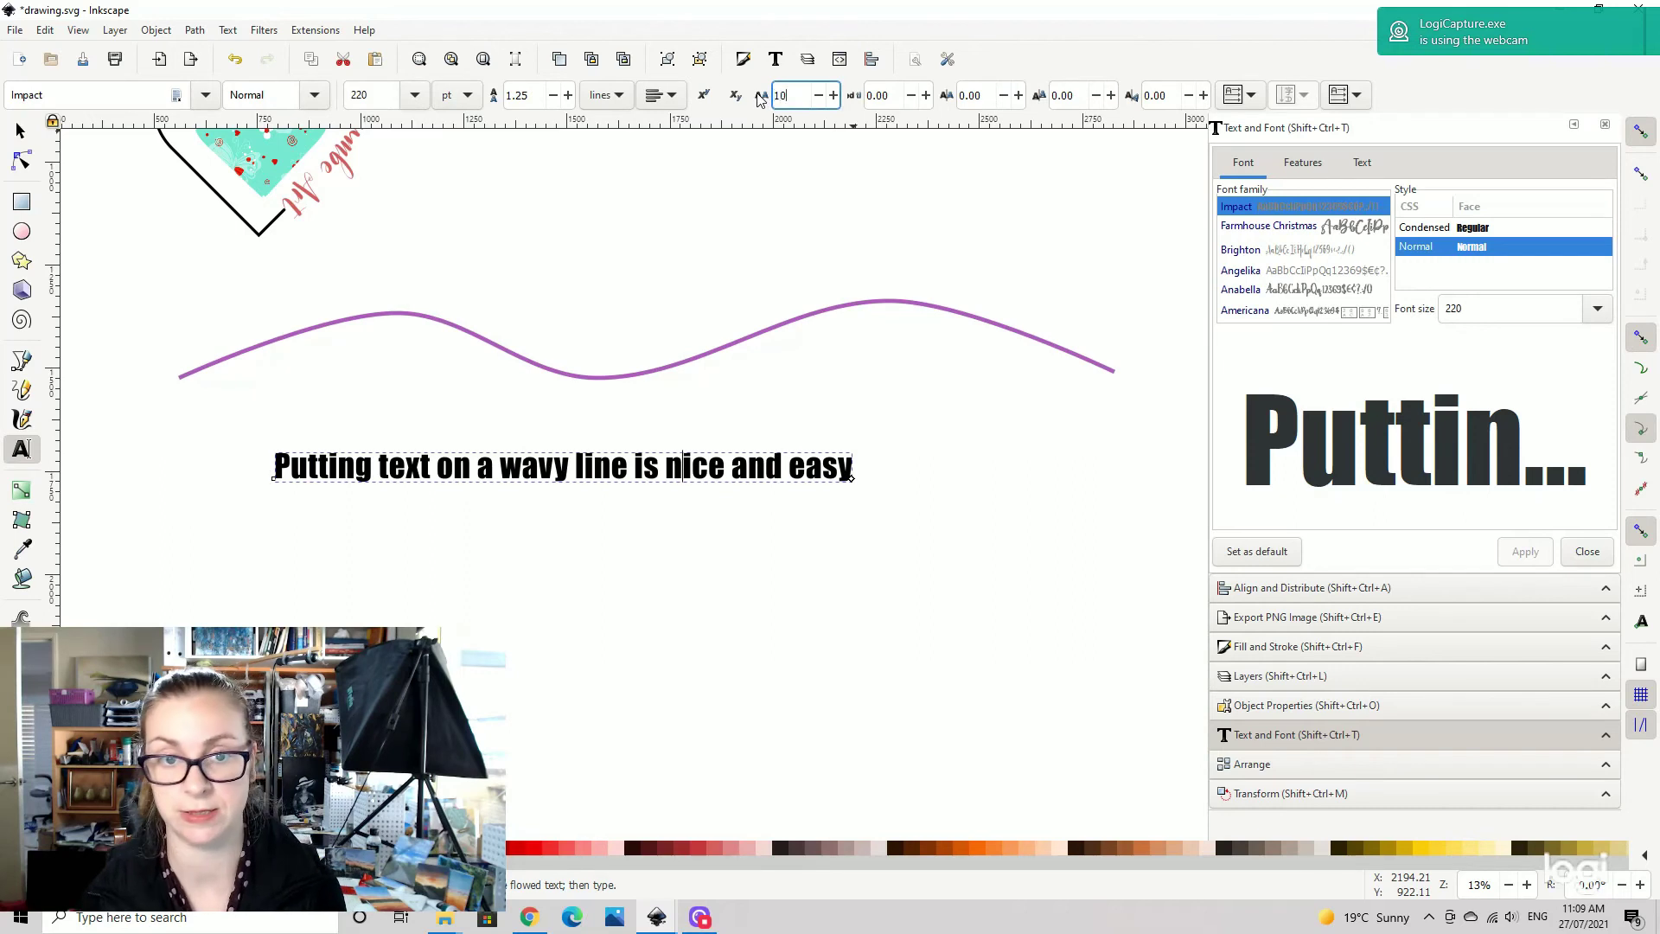
pyautogui.write('10')
pyautogui.press('Return')
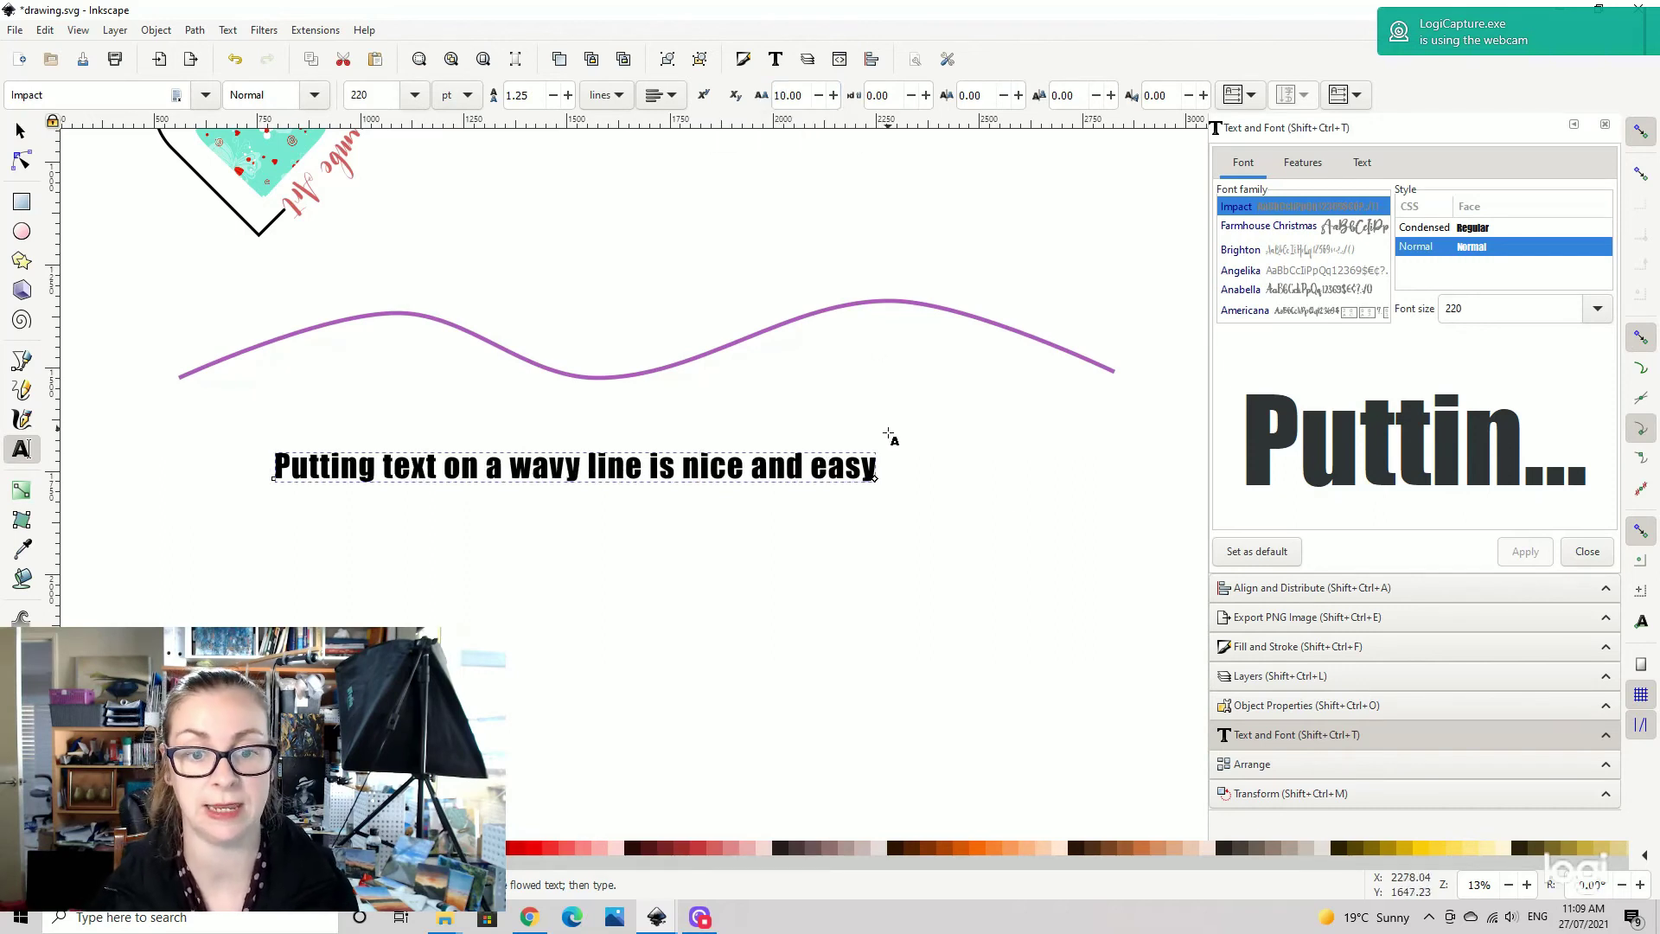
pyautogui.doubleClick(1484, 304)
pyautogui.write('250')
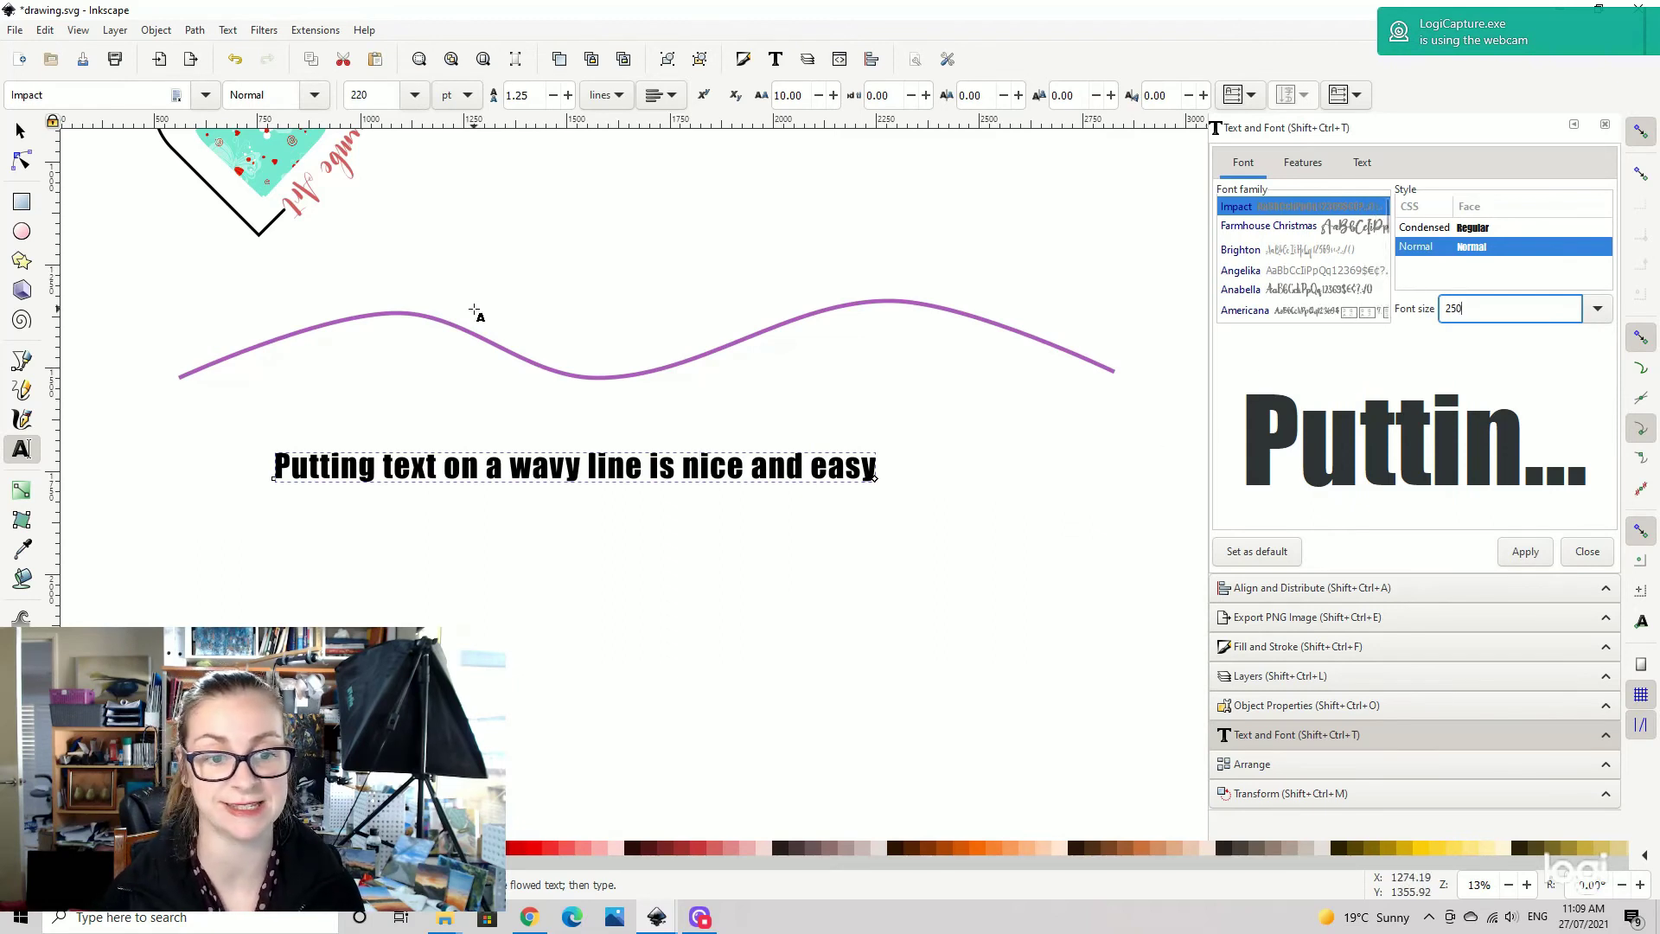
pyautogui.click(1525, 554)
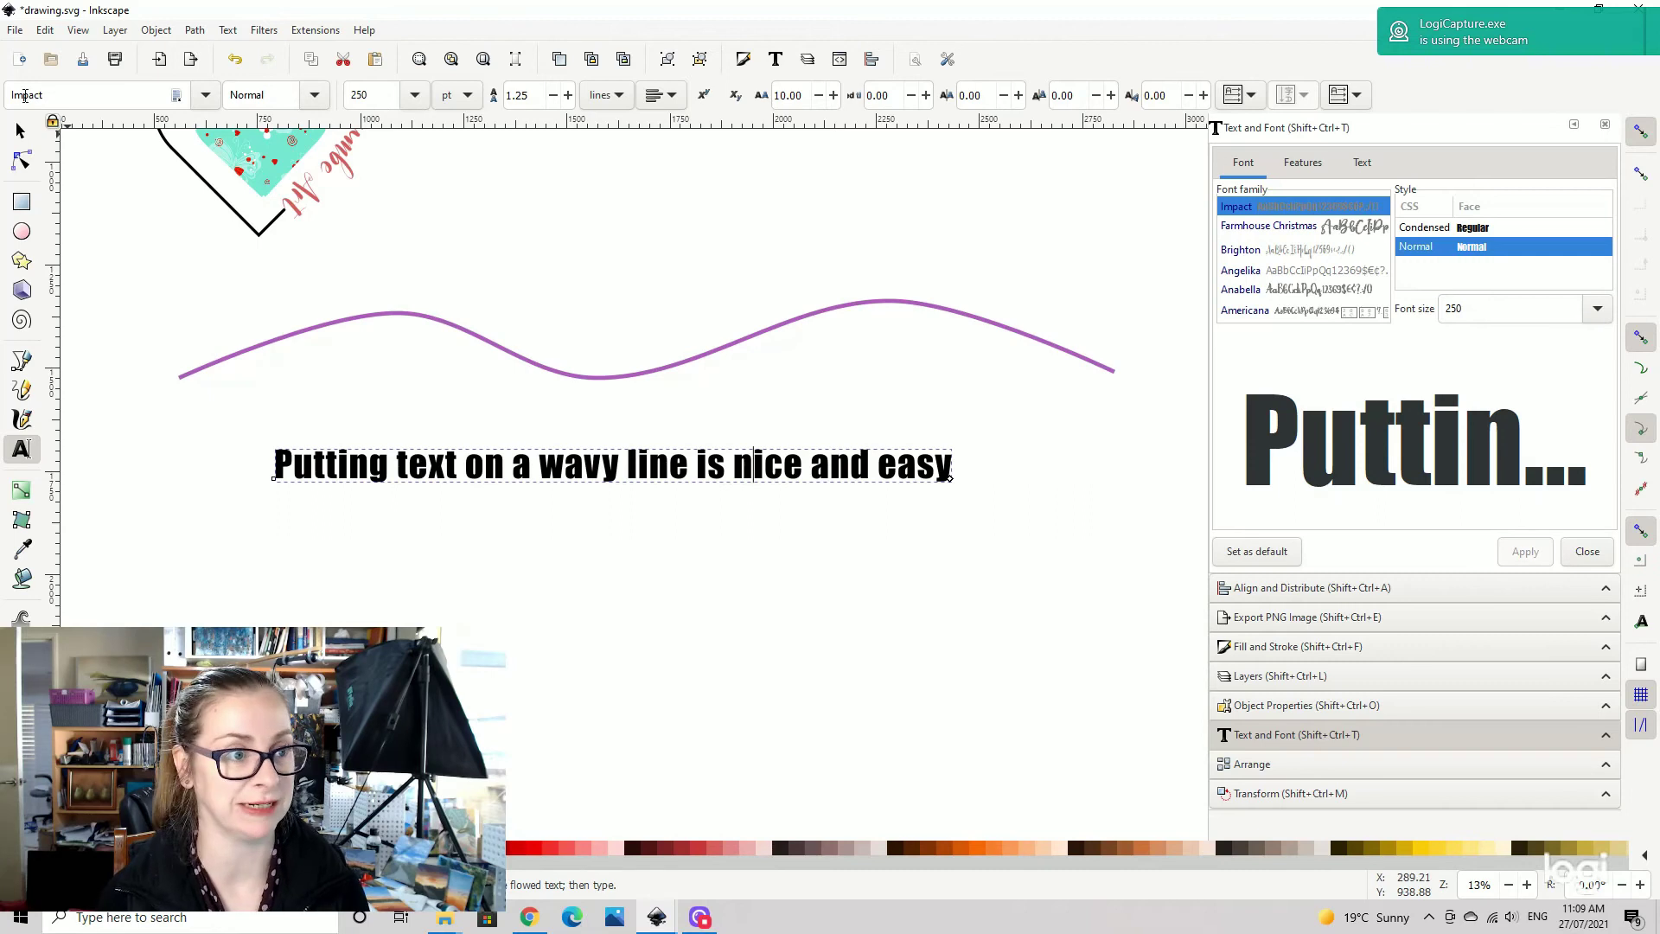
pyautogui.click(21, 131)
pyautogui.click(567, 493)
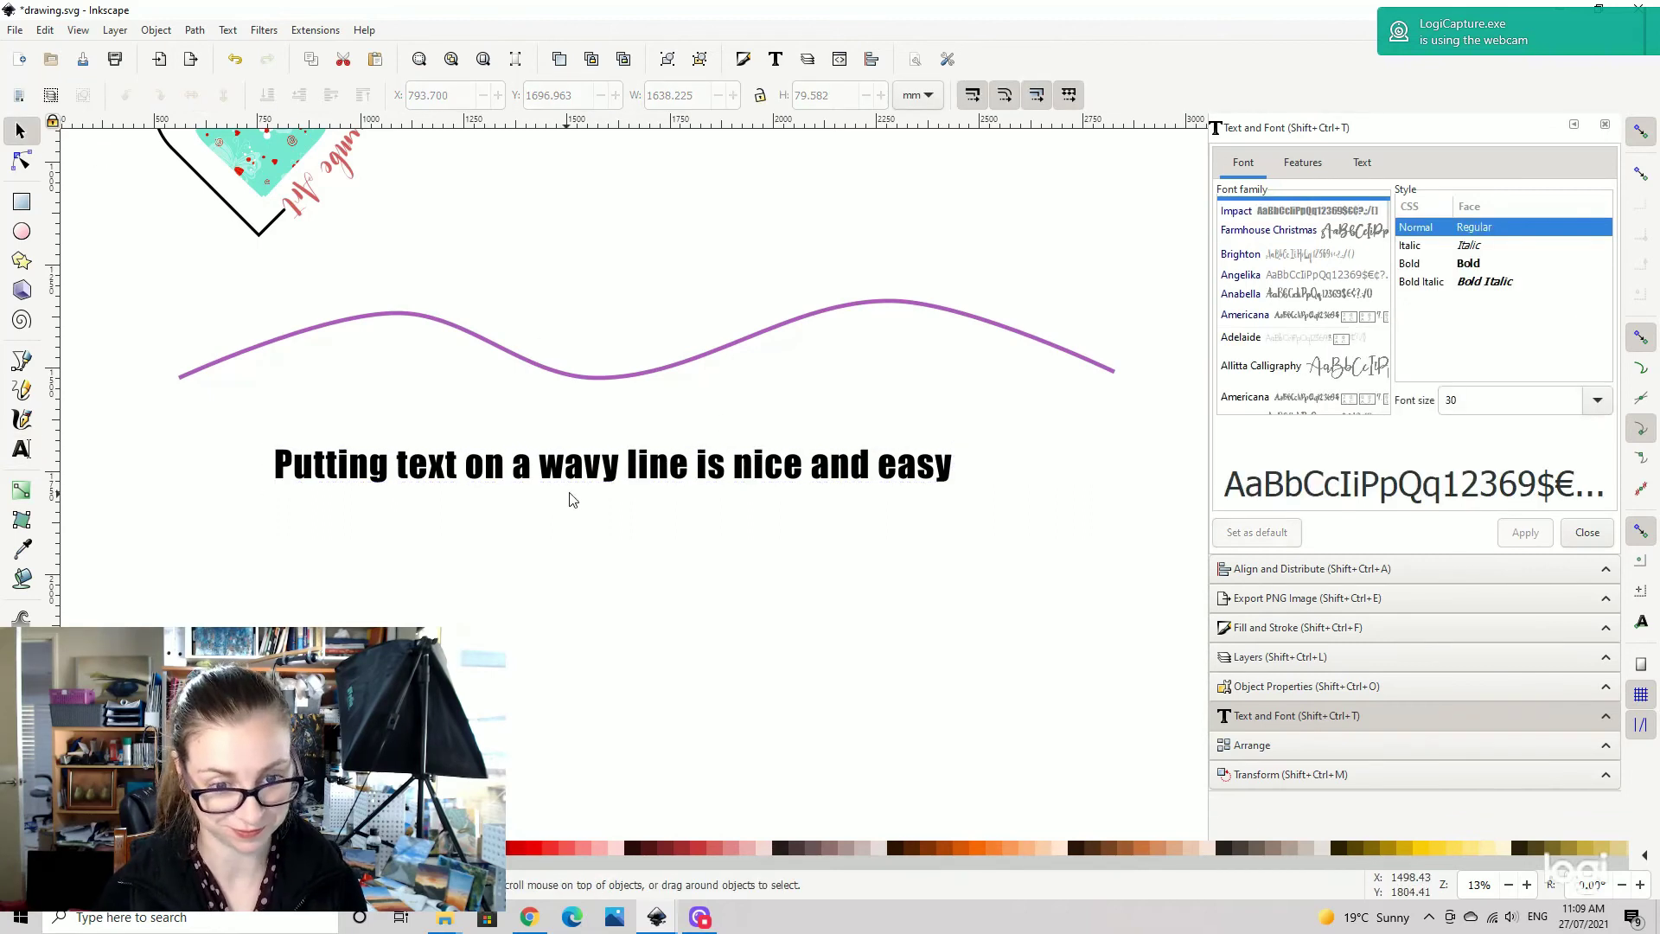
pyautogui.click(620, 477)
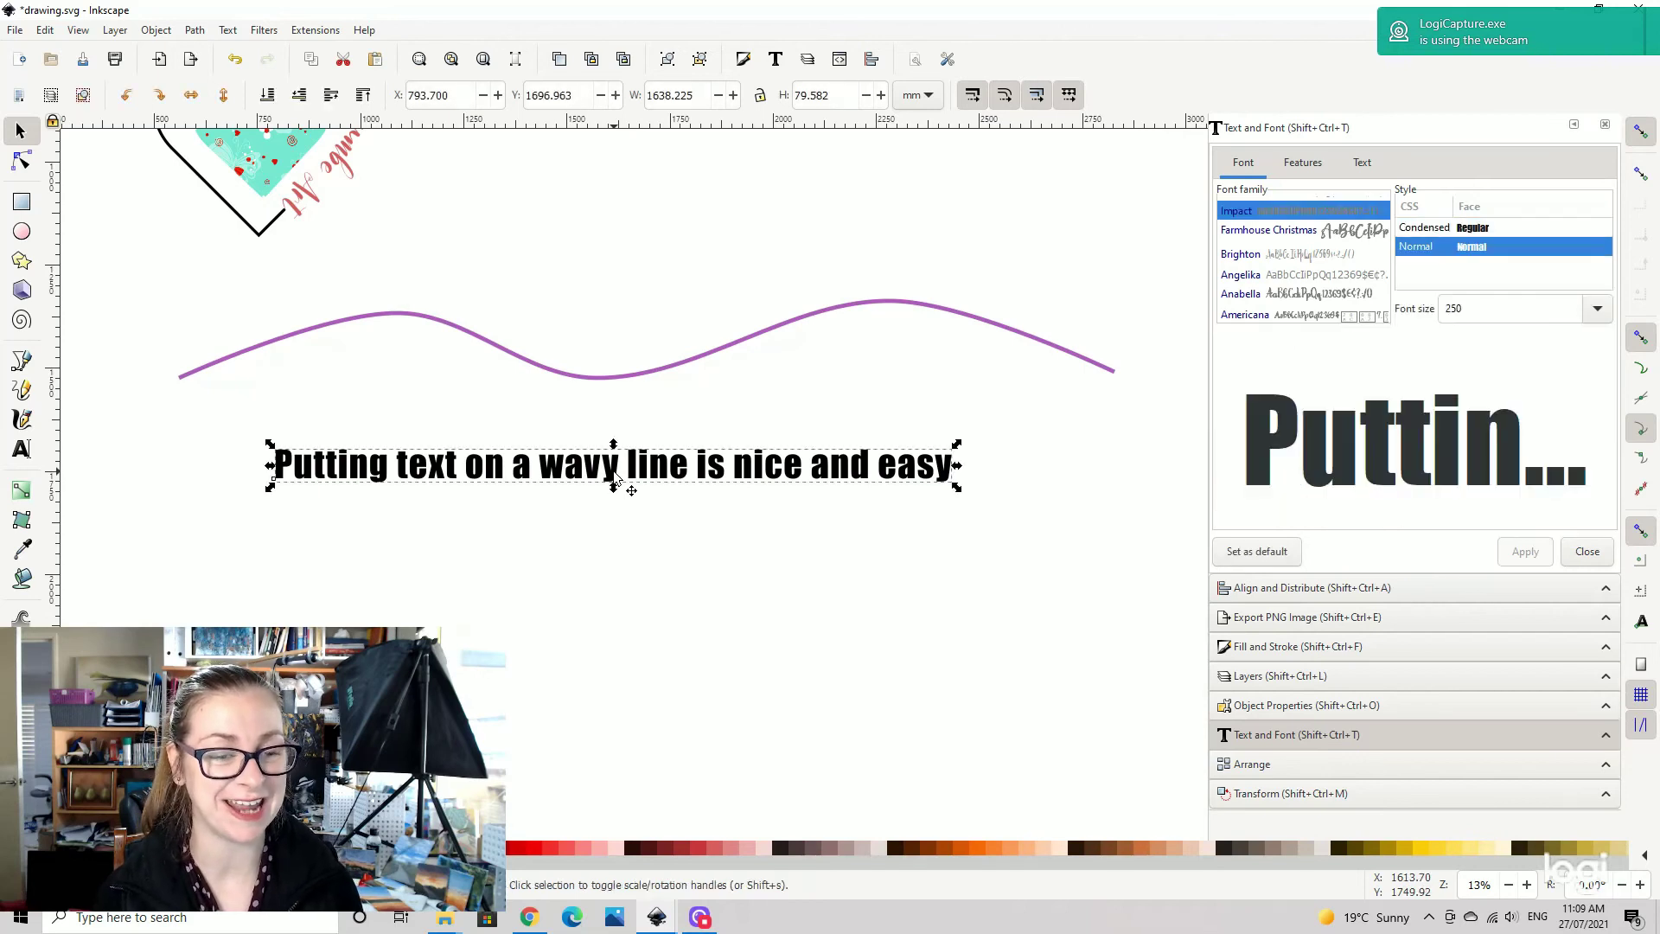
# - Put the sentence on the purple wavy path and enlarge it to font size 300
pyautogui.keyDown('shift'); pyautogui.click(633, 380); pyautogui.keyUp('shift')
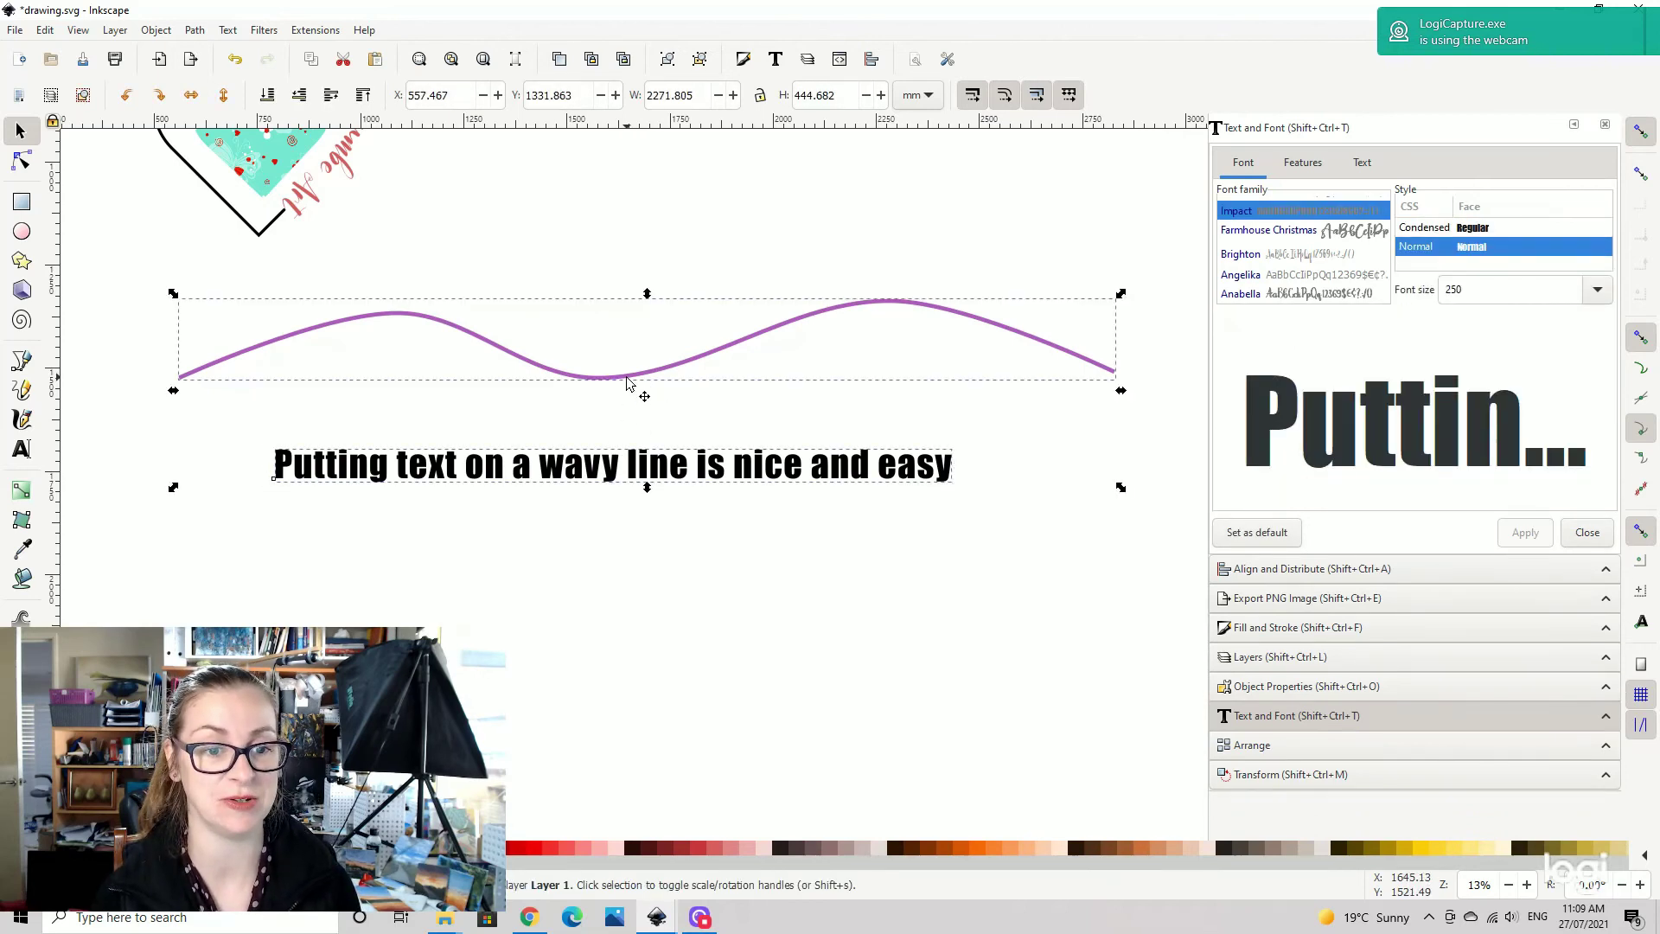
pyautogui.click(229, 31)
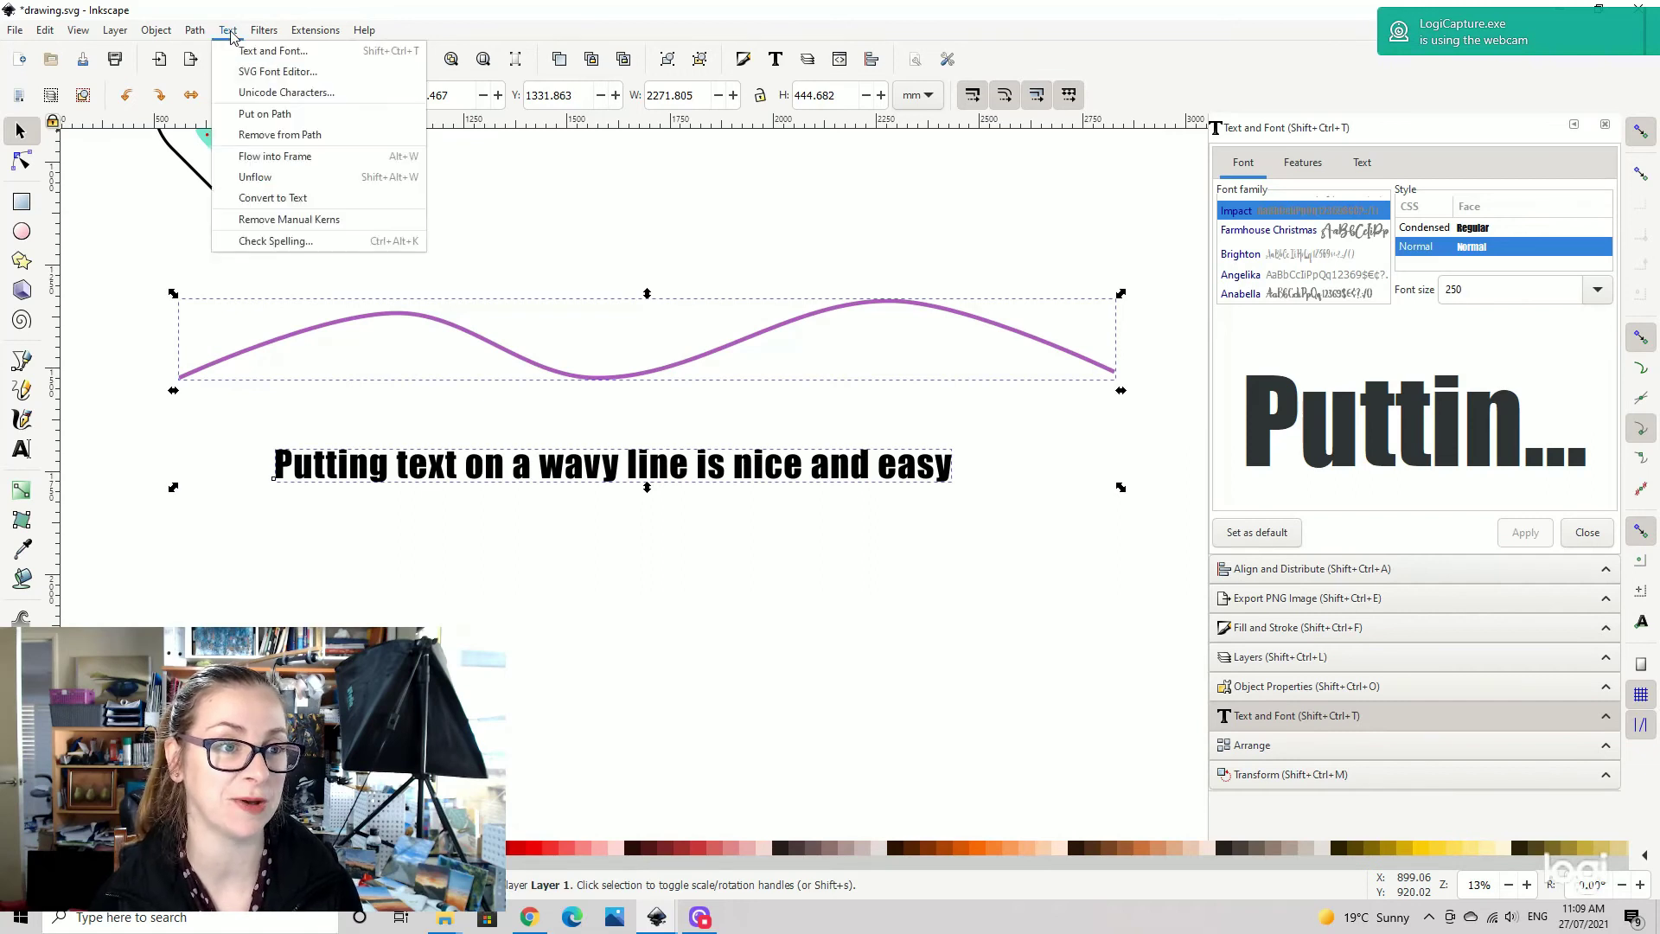
pyautogui.click(265, 113)
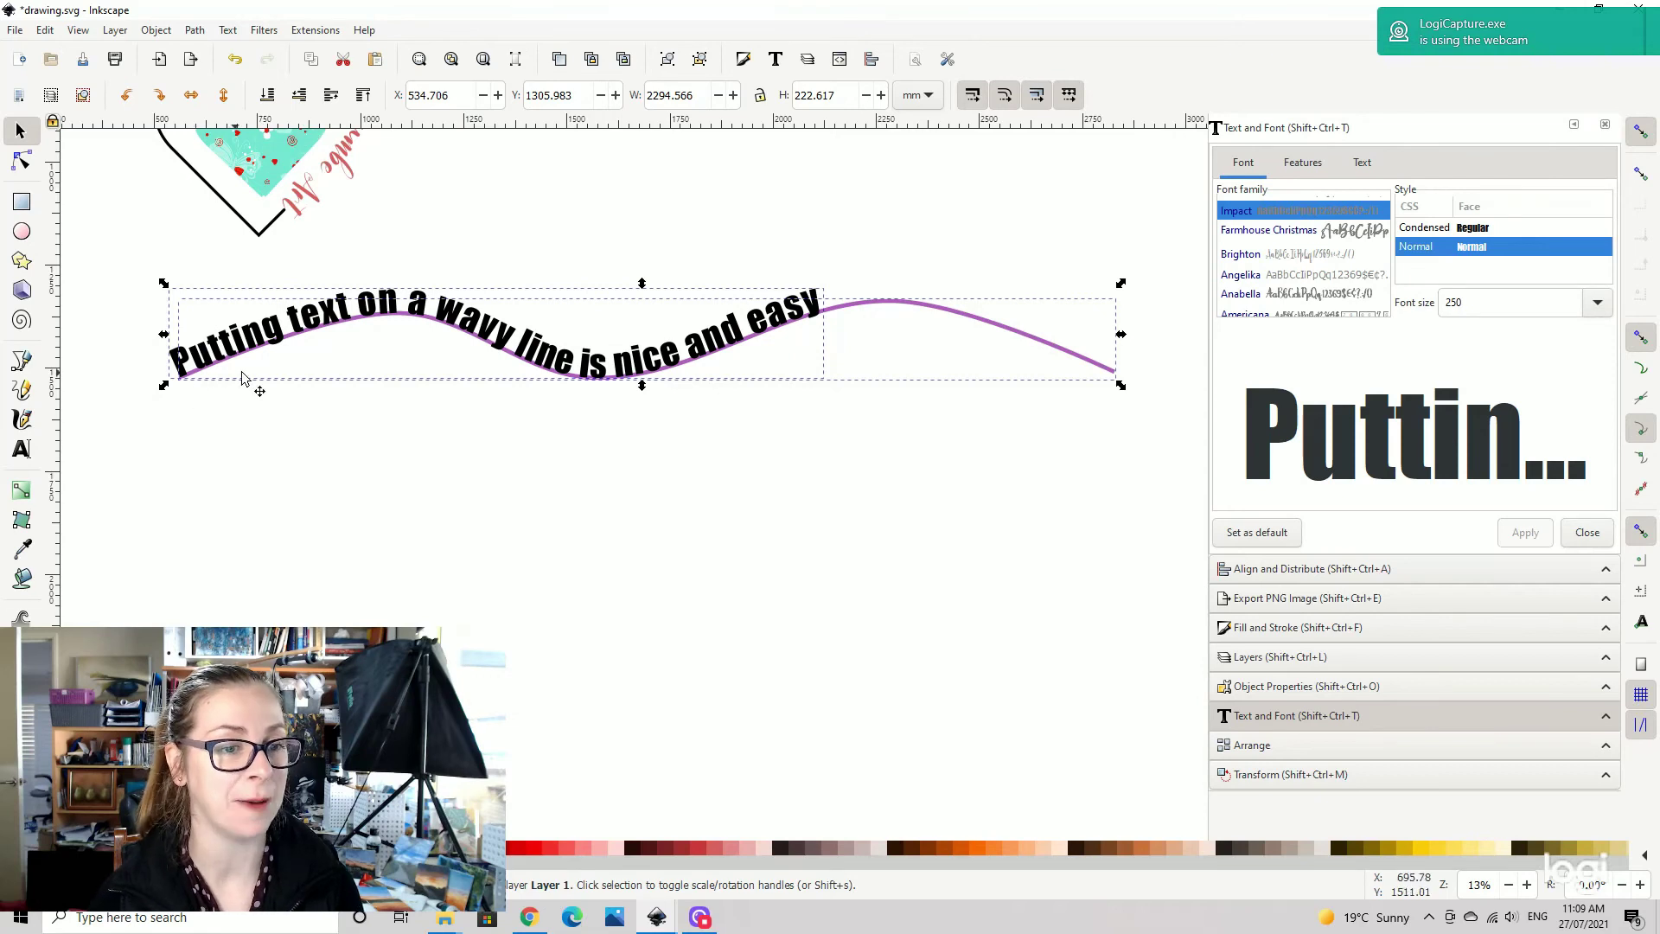
pyautogui.doubleClick(1455, 303)
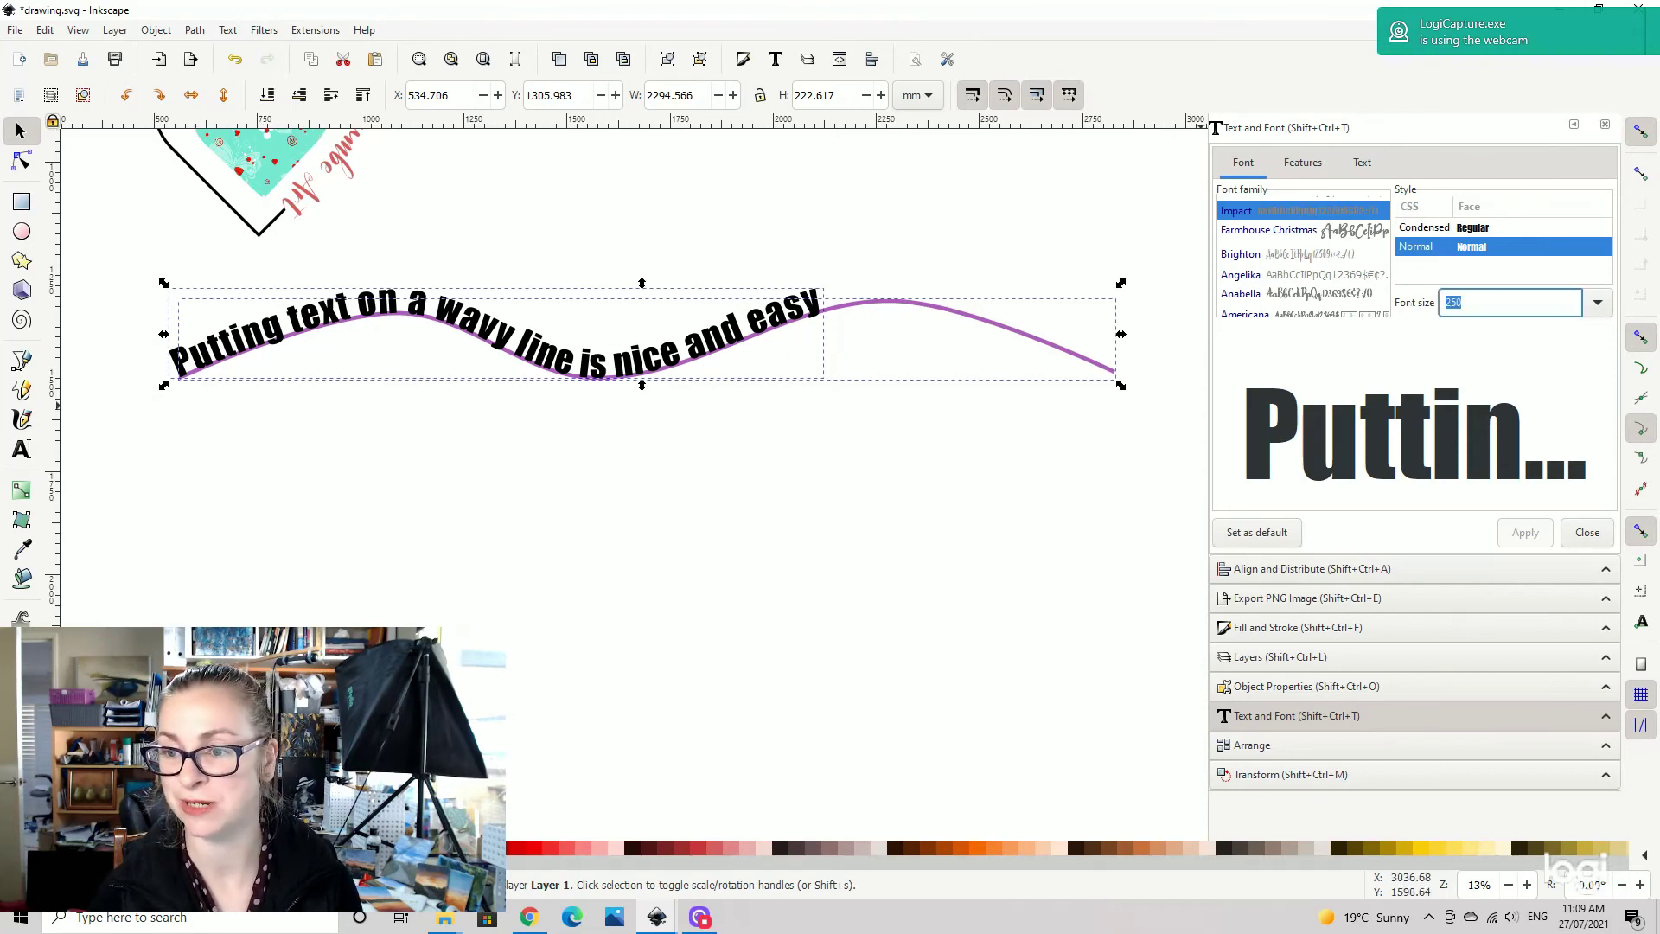
pyautogui.write('300')
pyautogui.click(1524, 534)
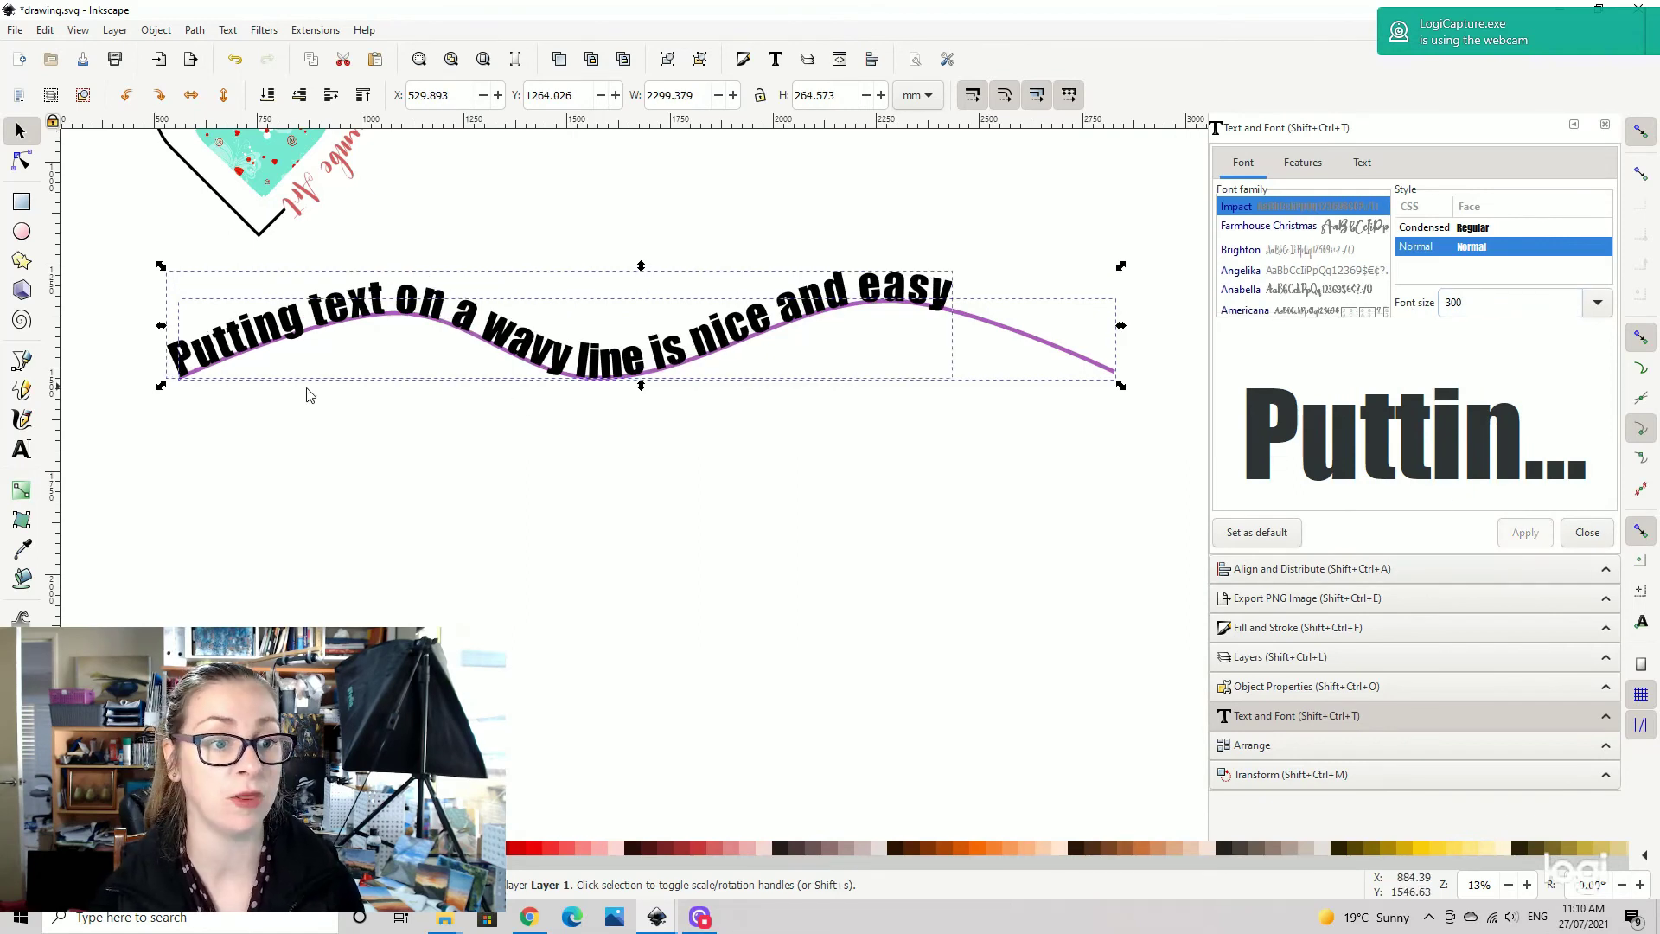
pyautogui.click(747, 337)
pyautogui.click(347, 325)
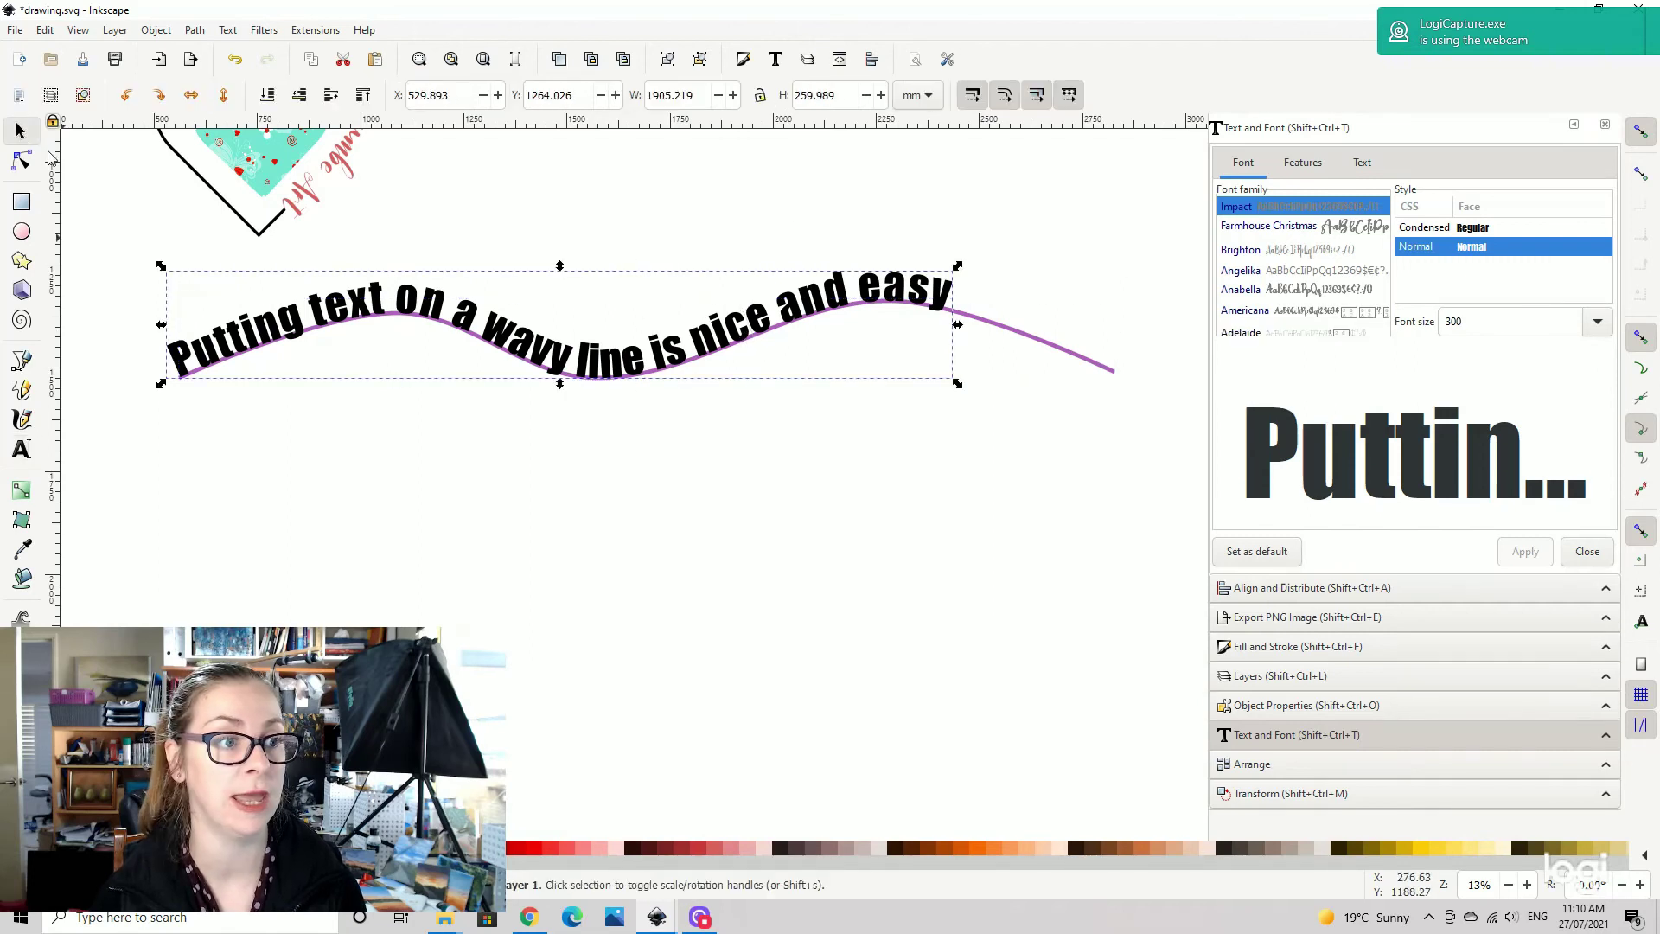
# - Increase the wavy text's word spacing stepwise to 10, 20, then 30
pyautogui.doubleClick(347, 325)
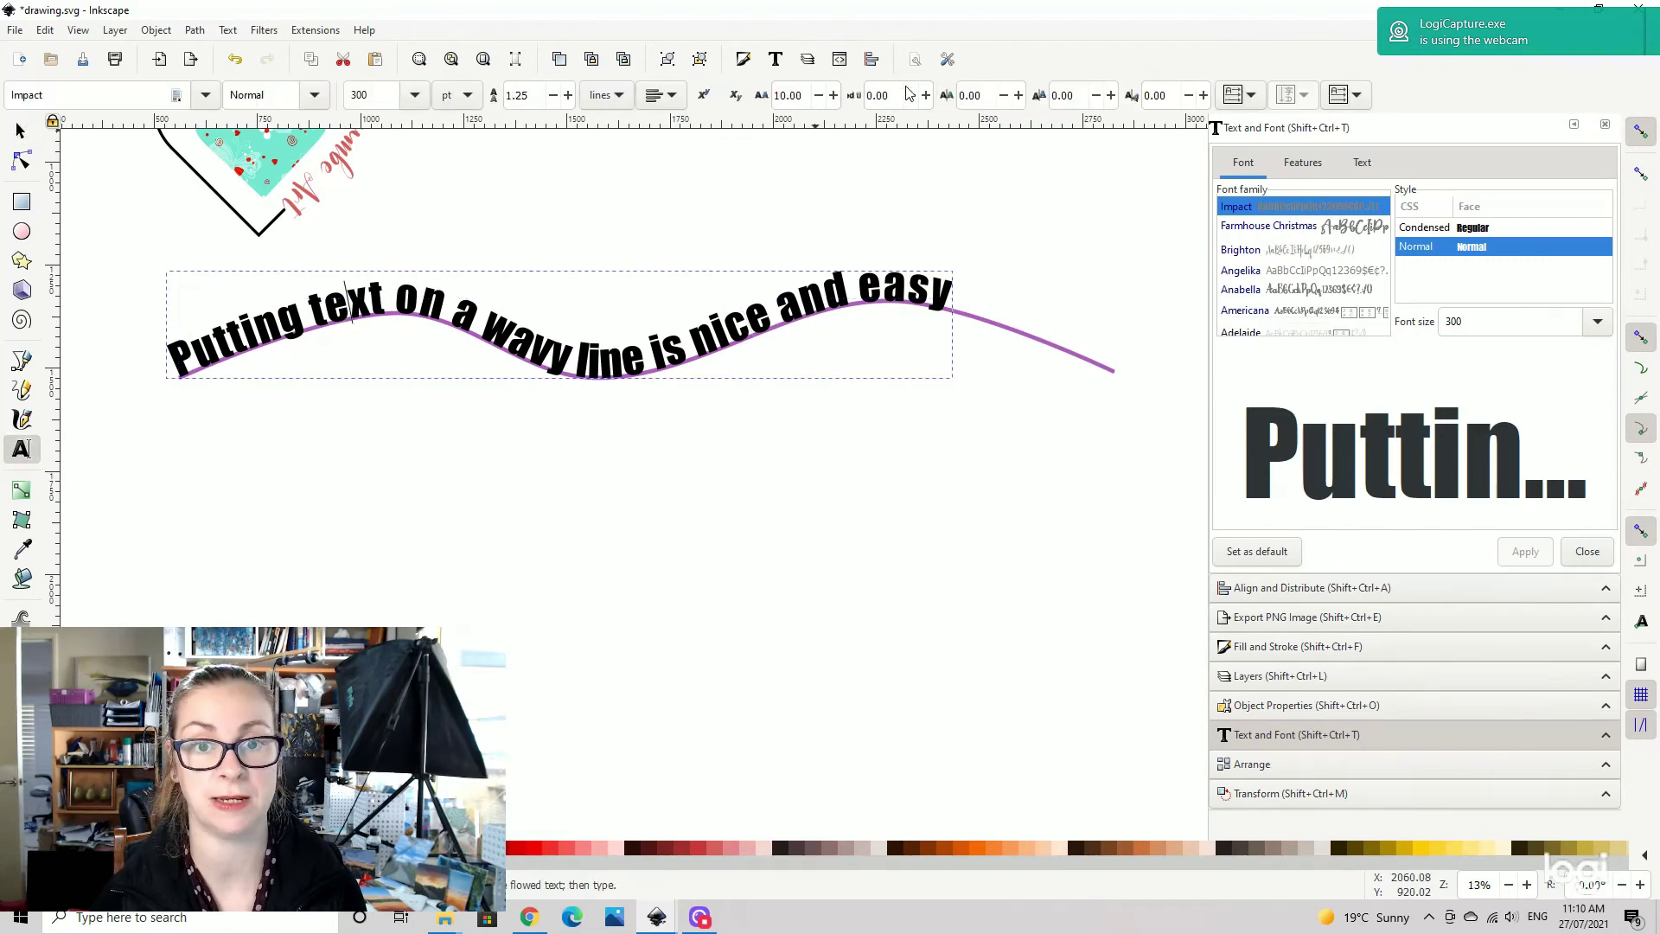
pyautogui.click(897, 95)
pyautogui.write('10')
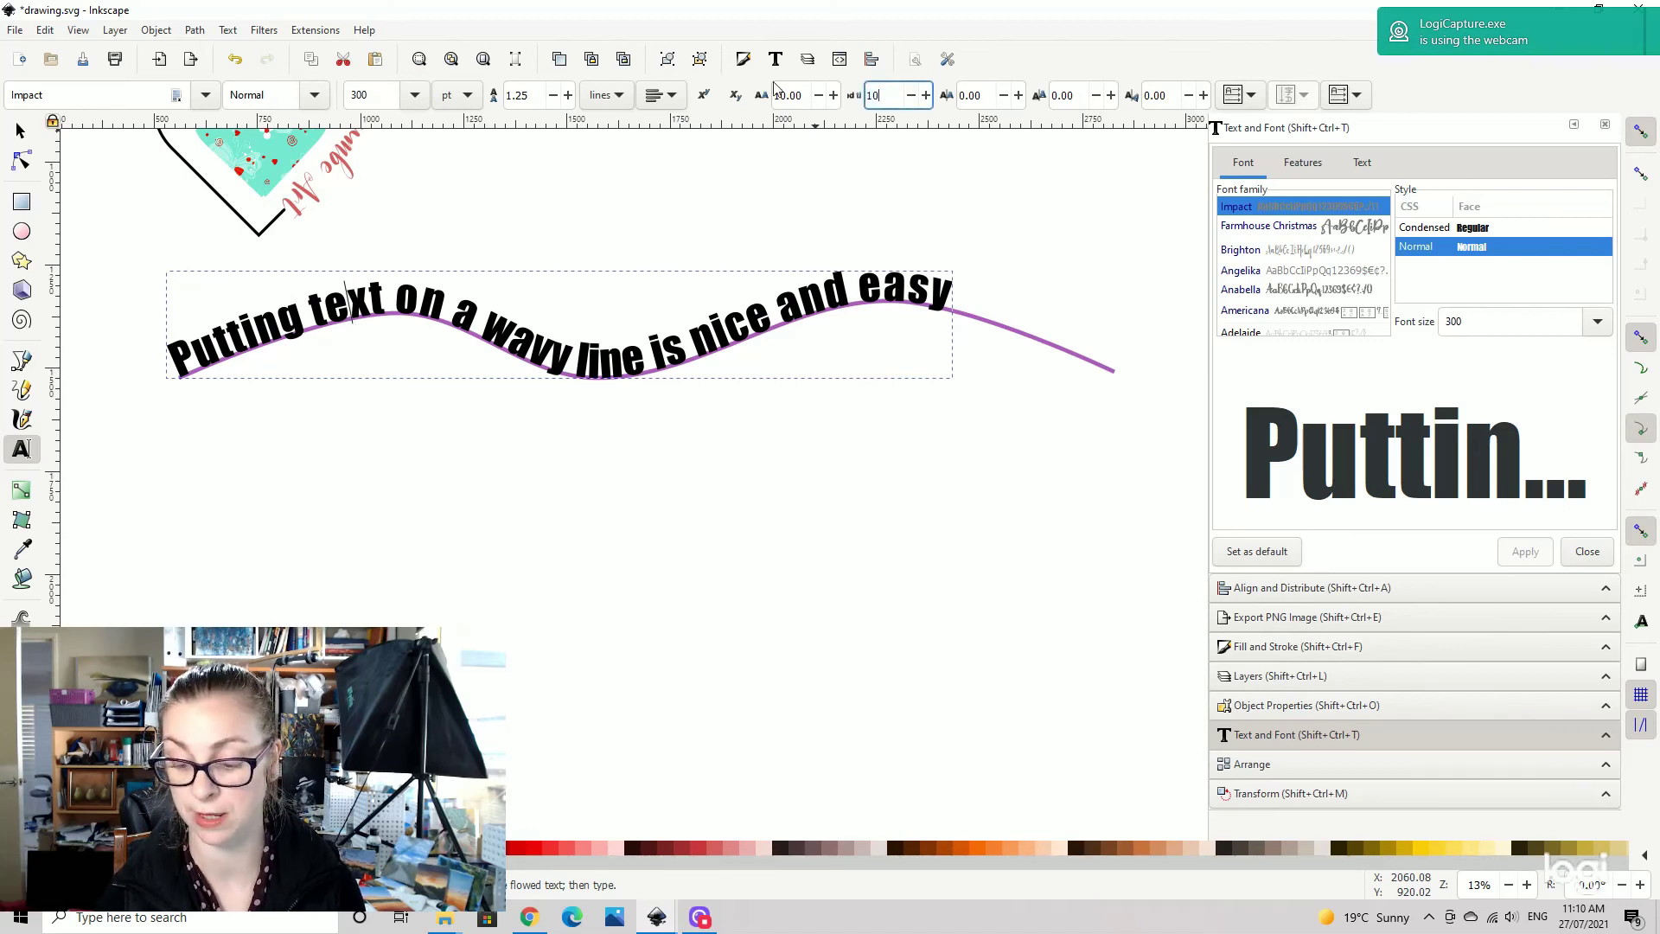
pyautogui.press('Return')
pyautogui.tripleClick(902, 95)
pyautogui.write('20')
pyautogui.press('Return')
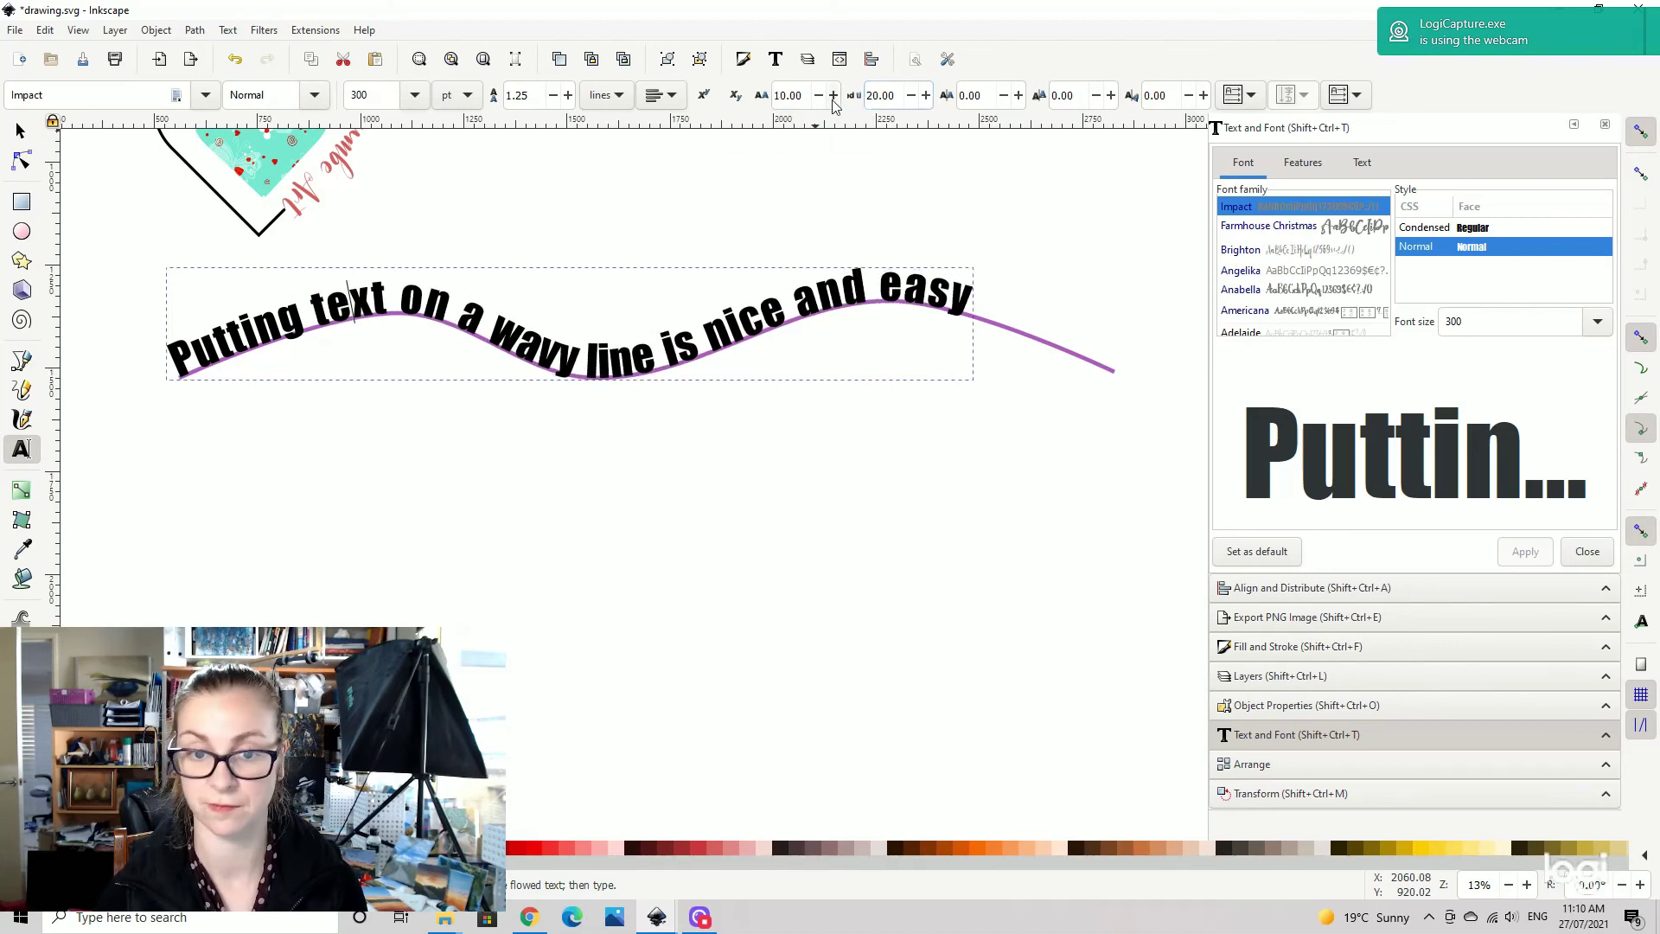
pyautogui.tripleClick(906, 95)
pyautogui.write('3')
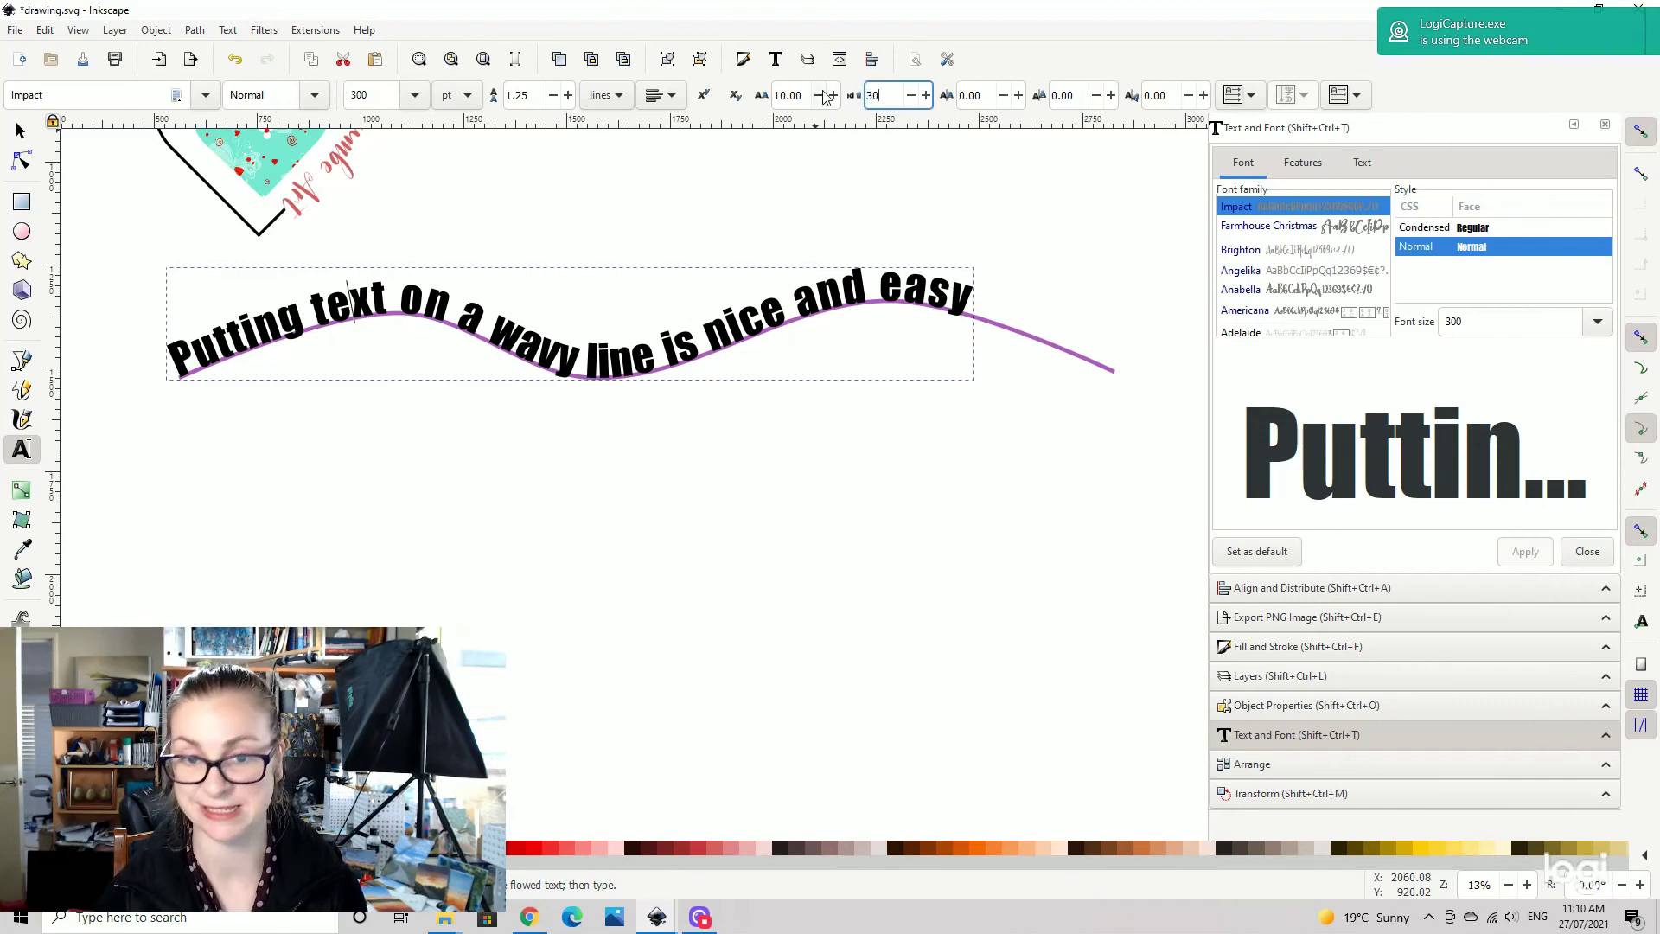
pyautogui.write('0')
pyautogui.press('Return')
# - Enlarge the wavy text to font size 330 and shift it further along the path
pyautogui.tripleClick(1461, 322)
pyautogui.write('330')
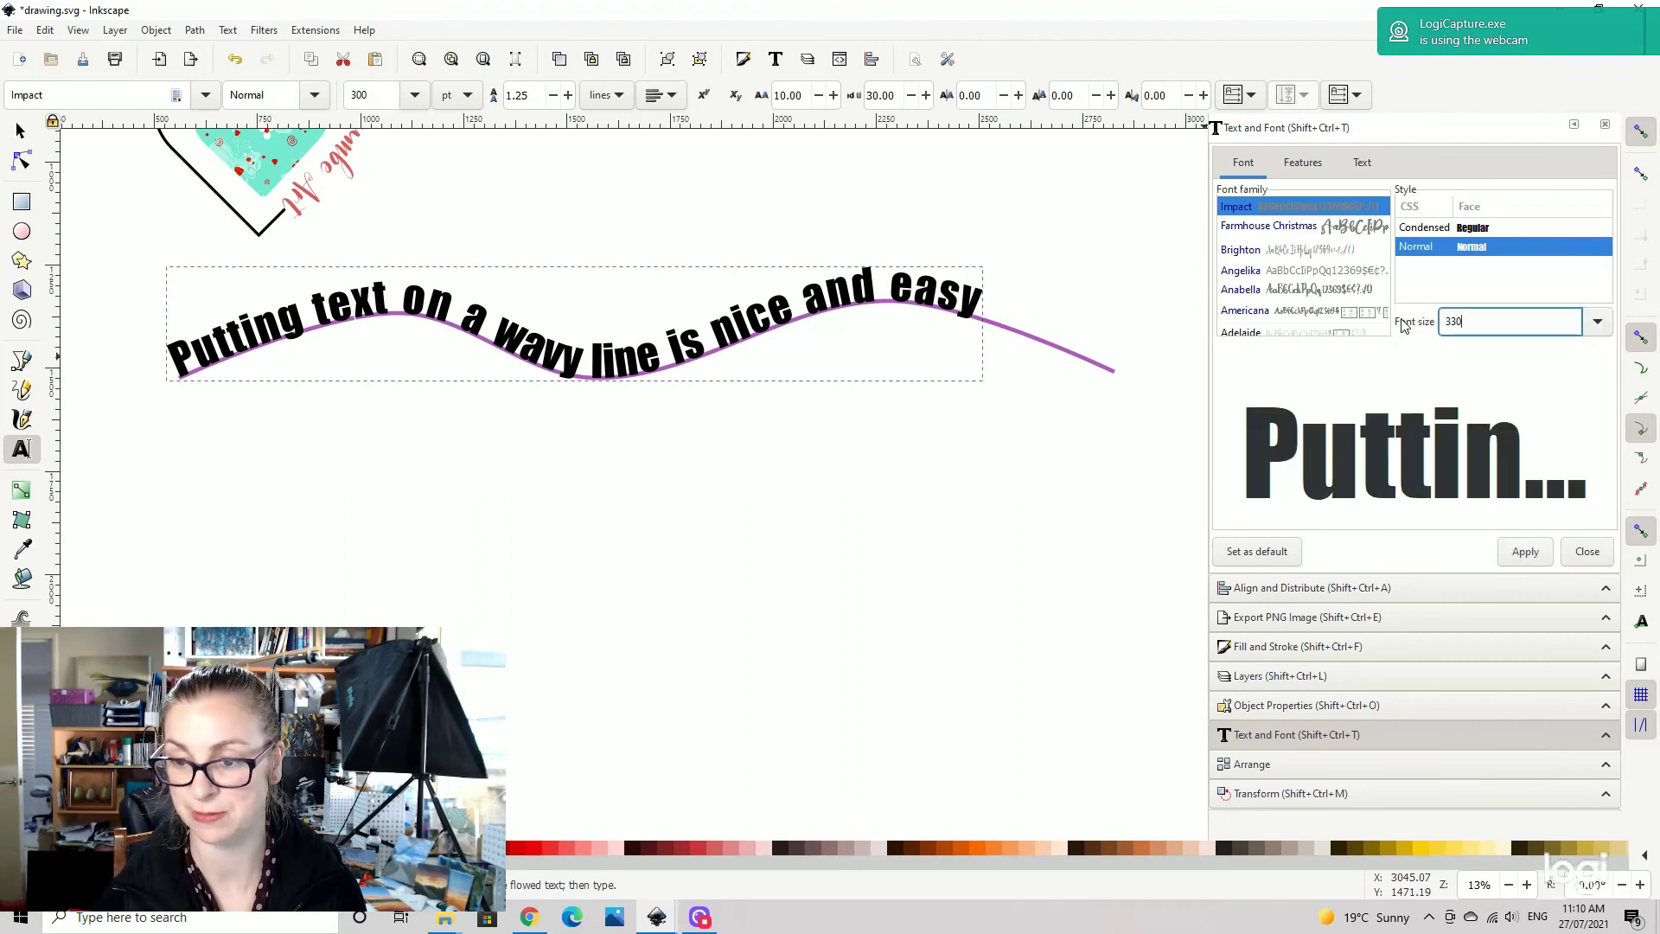
pyautogui.click(1543, 560)
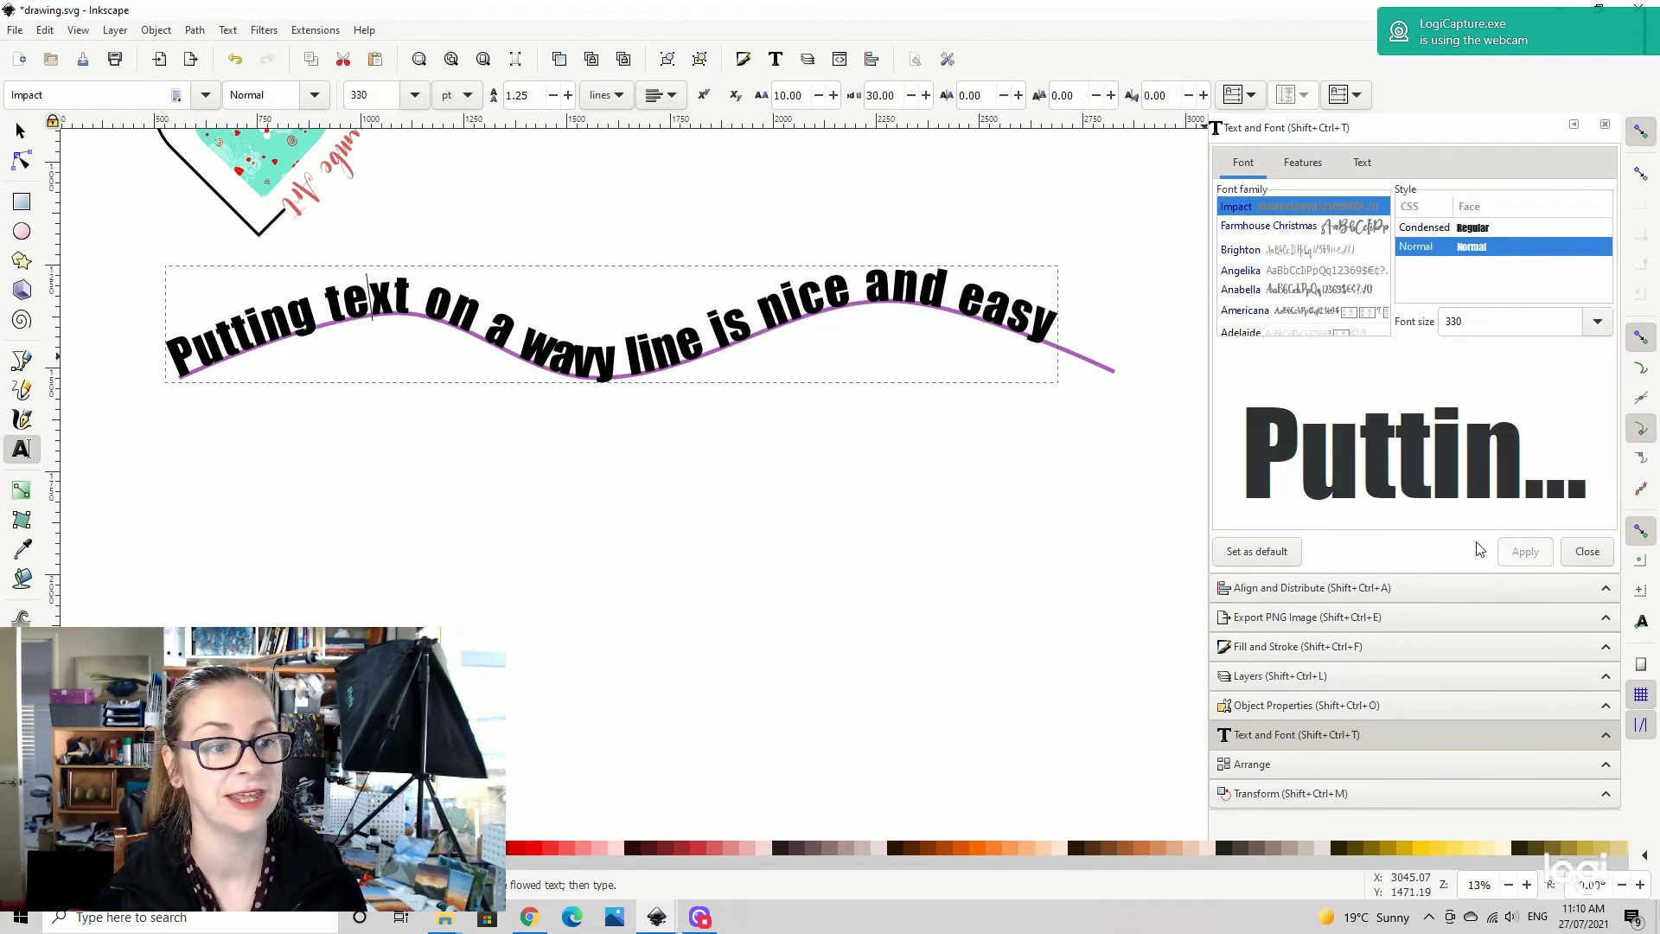
pyautogui.hotkey('alt', 'Right')
pyautogui.hotkey('alt', 'Right')
pyautogui.hotkey('alt', 'Right')
pyautogui.hotkey('alt', 'Right')
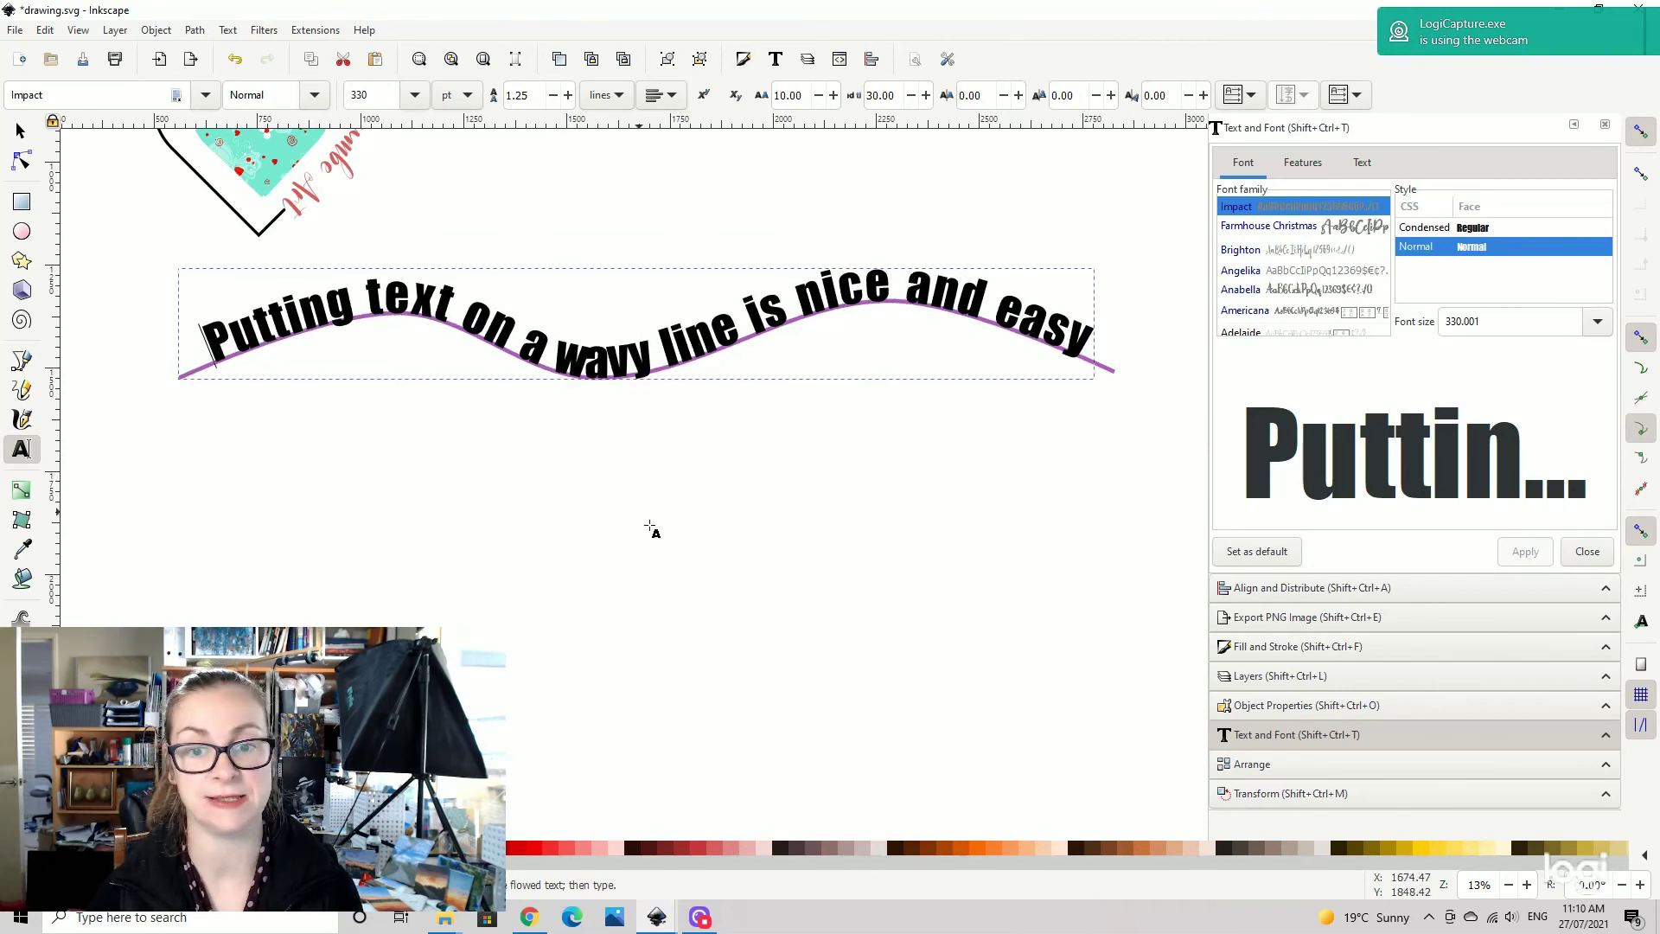
pyautogui.press('Escape')
pyautogui.click(698, 563)
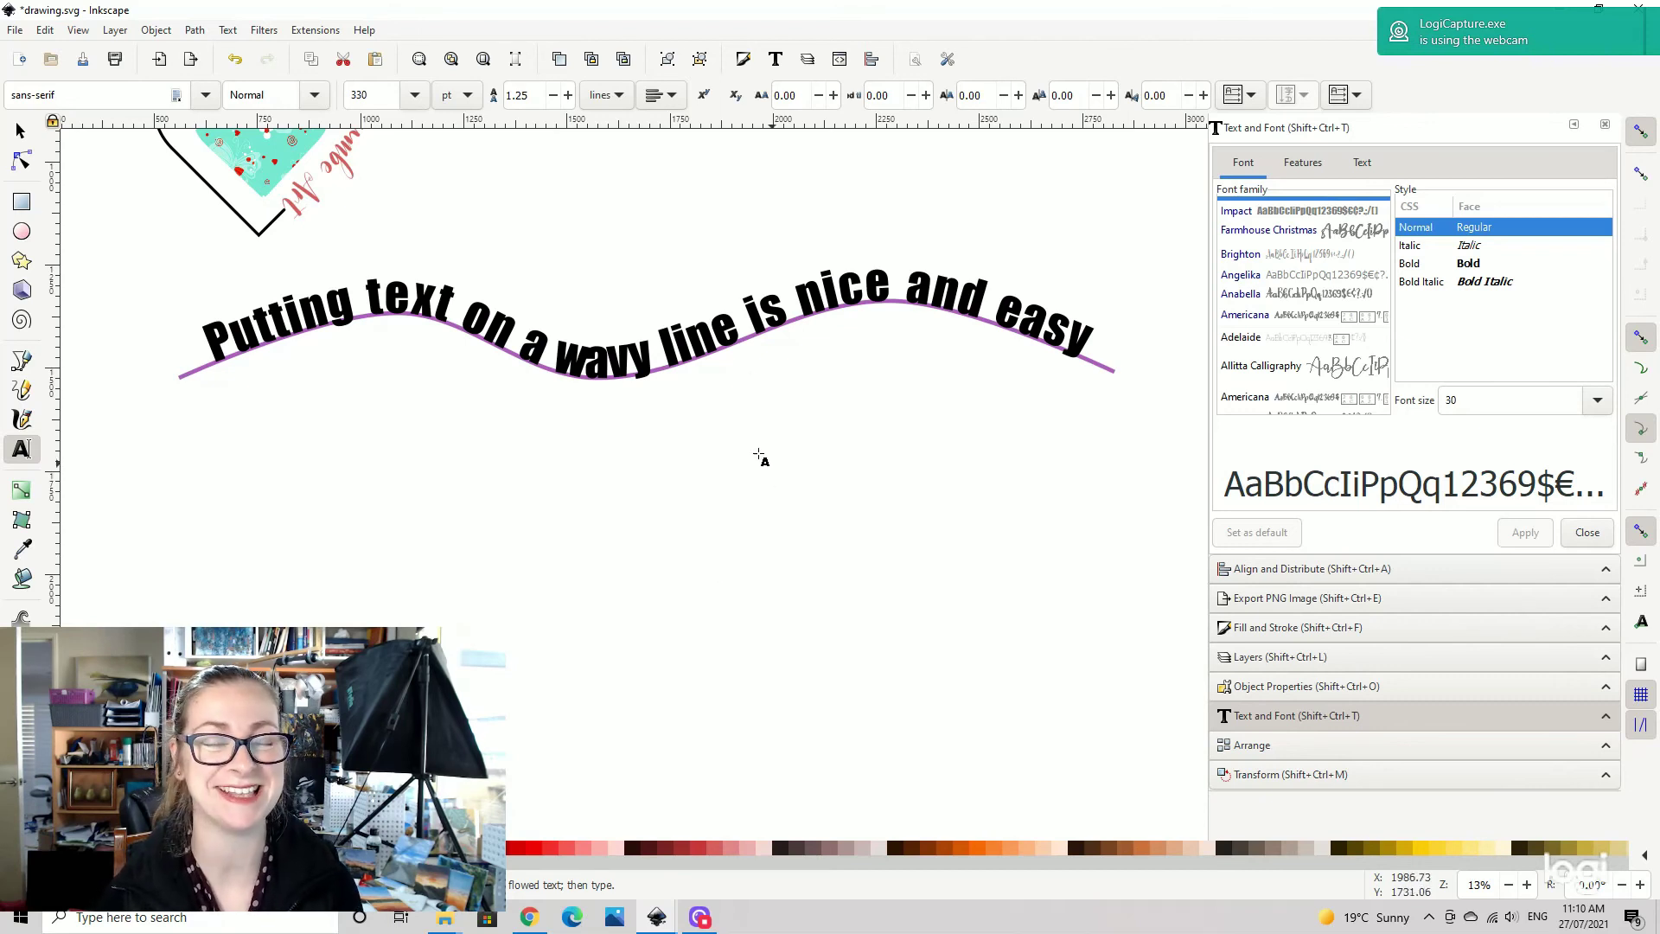
pyautogui.scroll(6, 692, 363)
pyautogui.hscroll(-5, 605, 432)
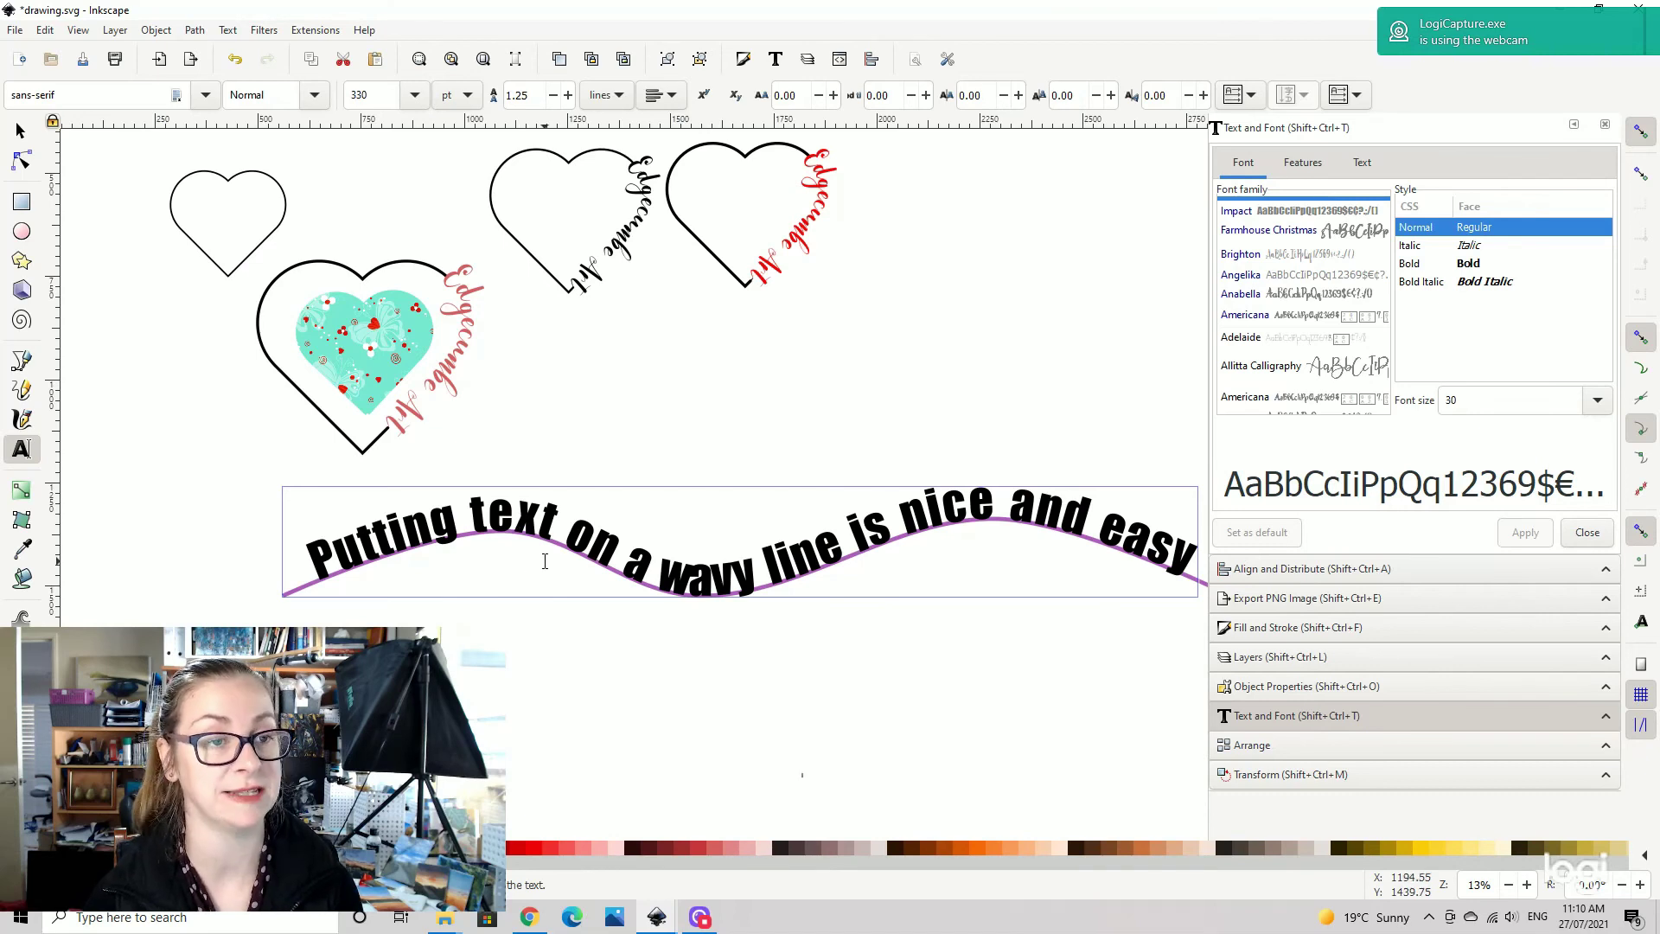
pyautogui.click(230, 33)
pyautogui.click(715, 373)
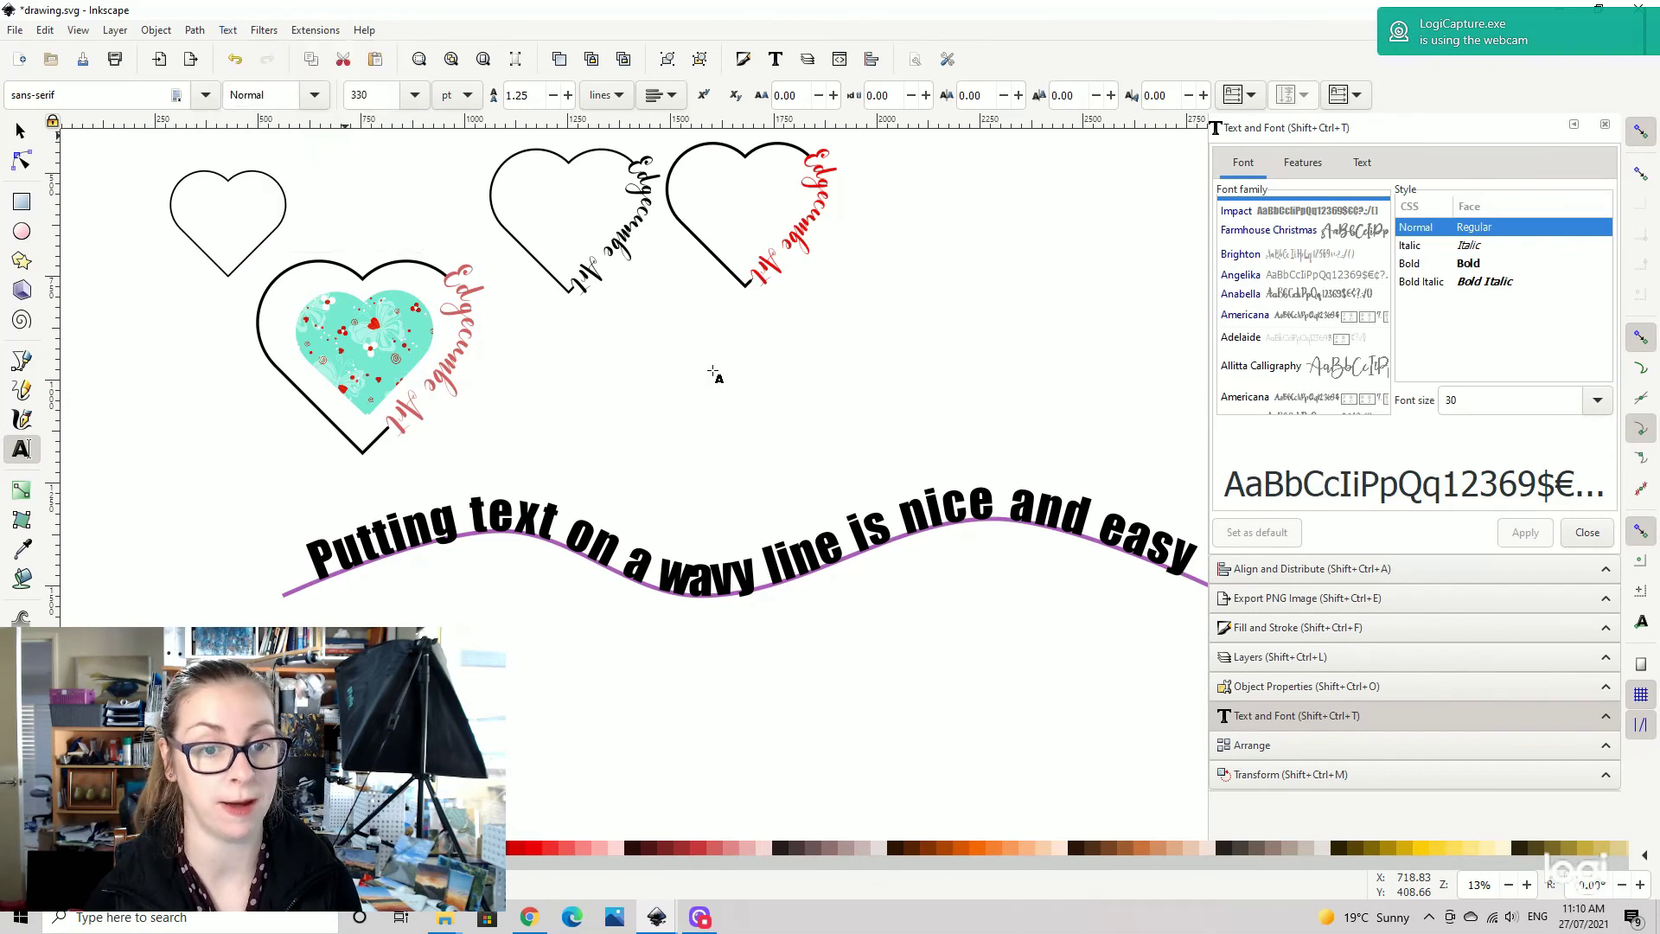
pyautogui.click(21, 131)
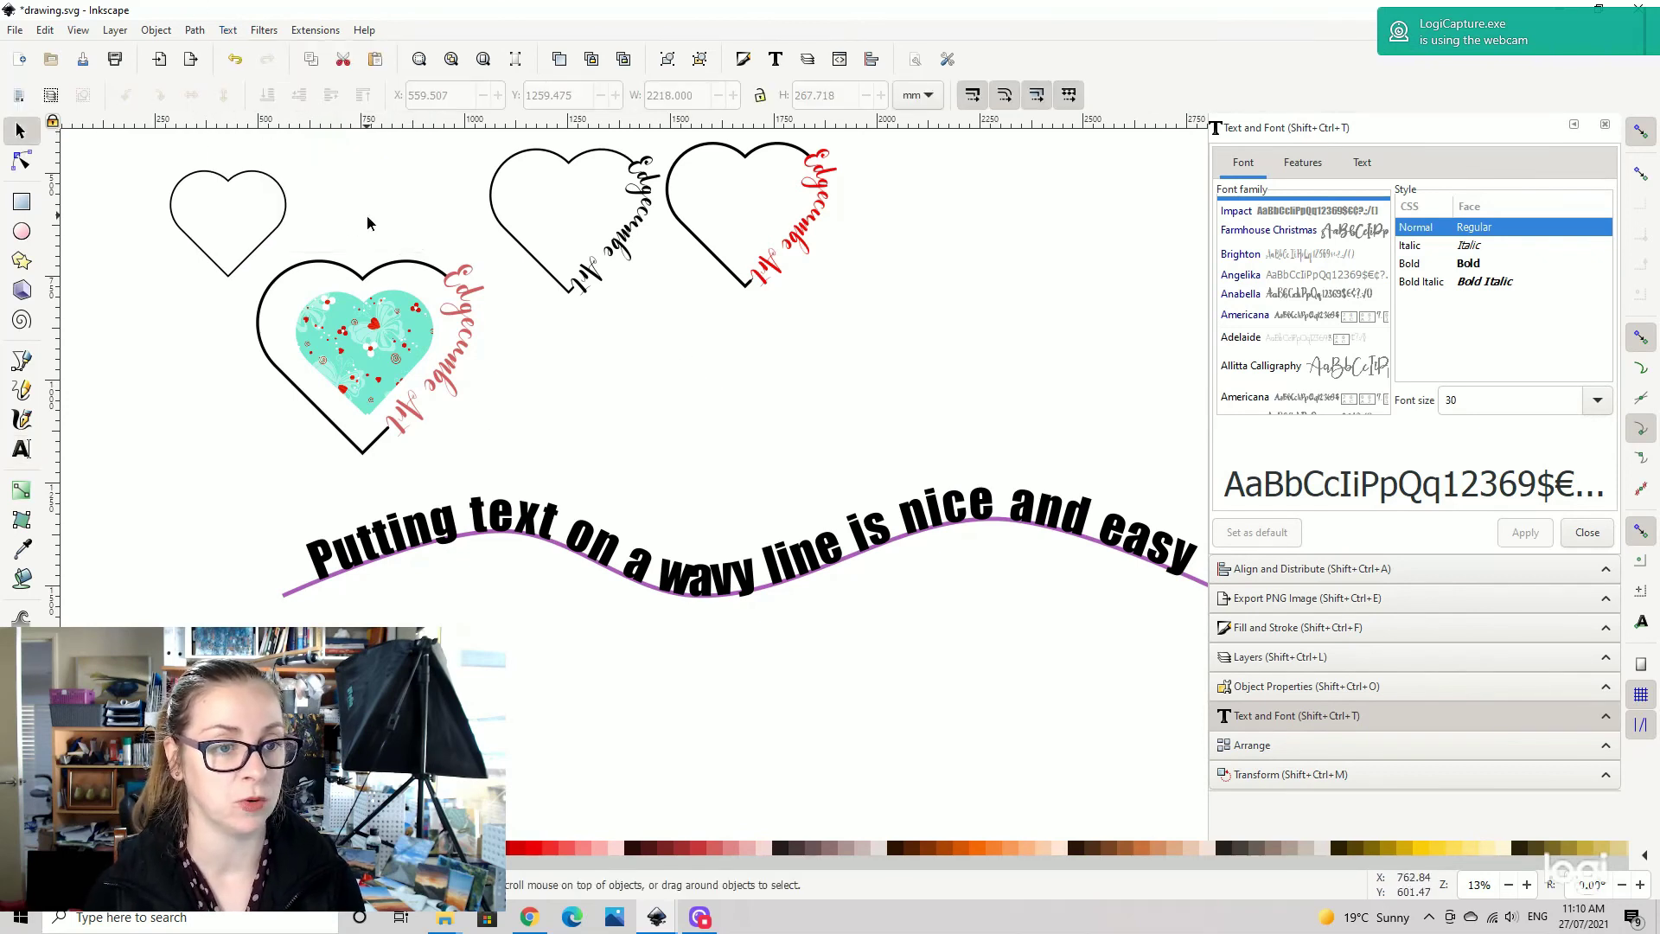
pyautogui.hscroll(-3, 481, 266)
pyautogui.scroll(1, 482, 266)
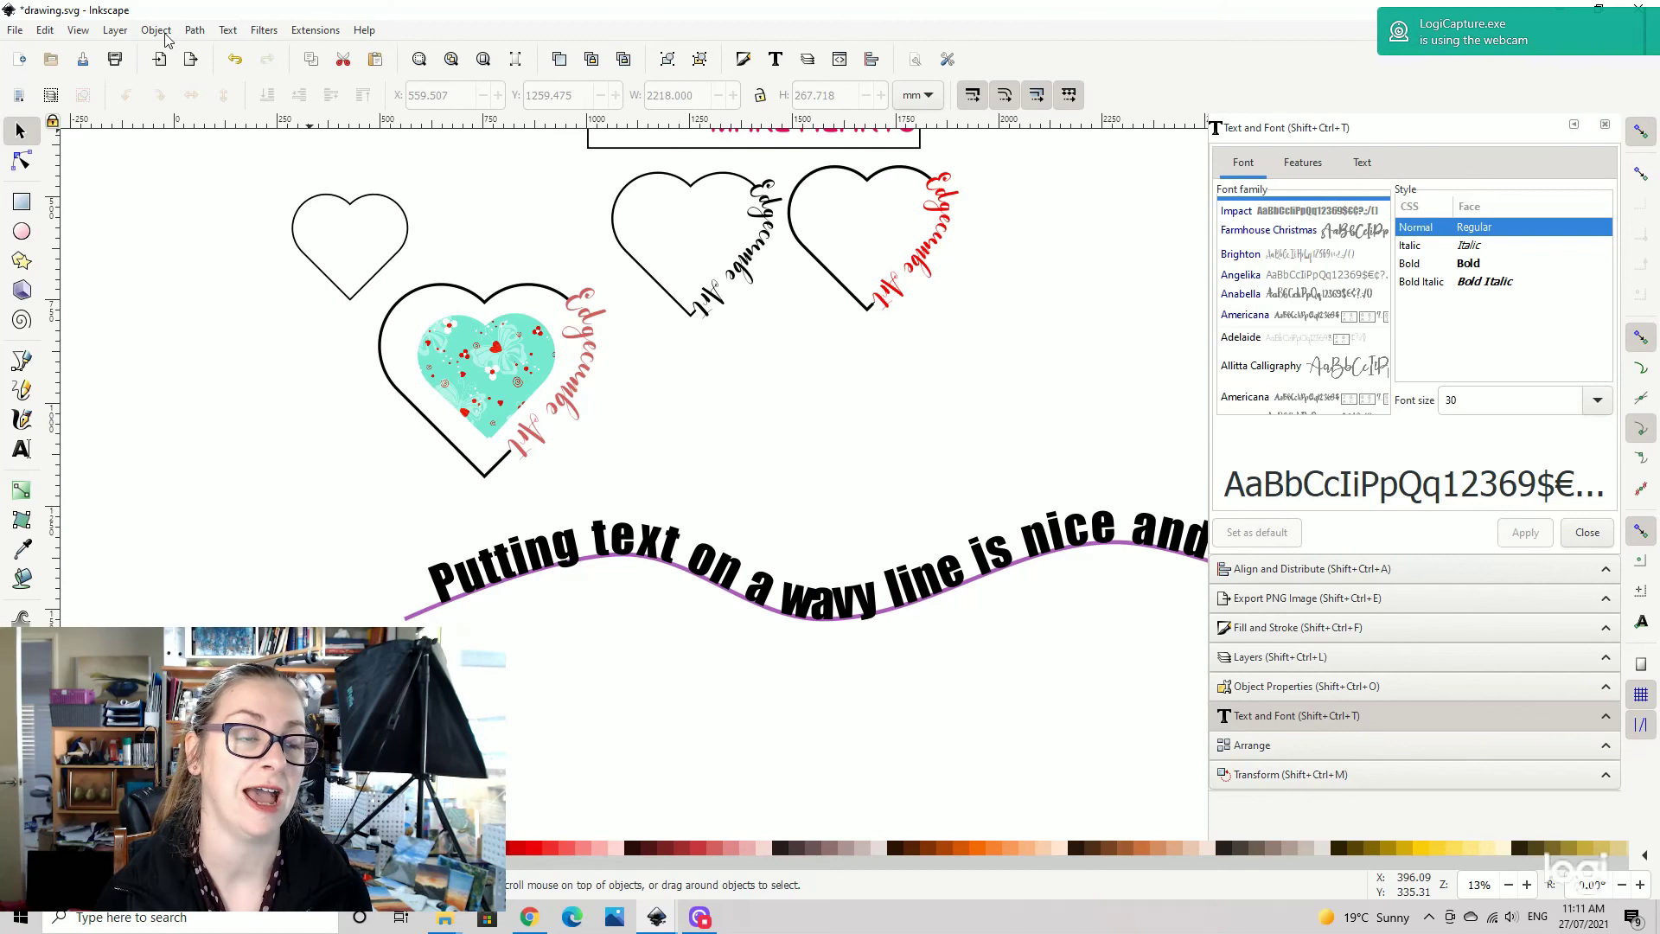
pyautogui.click(191, 35)
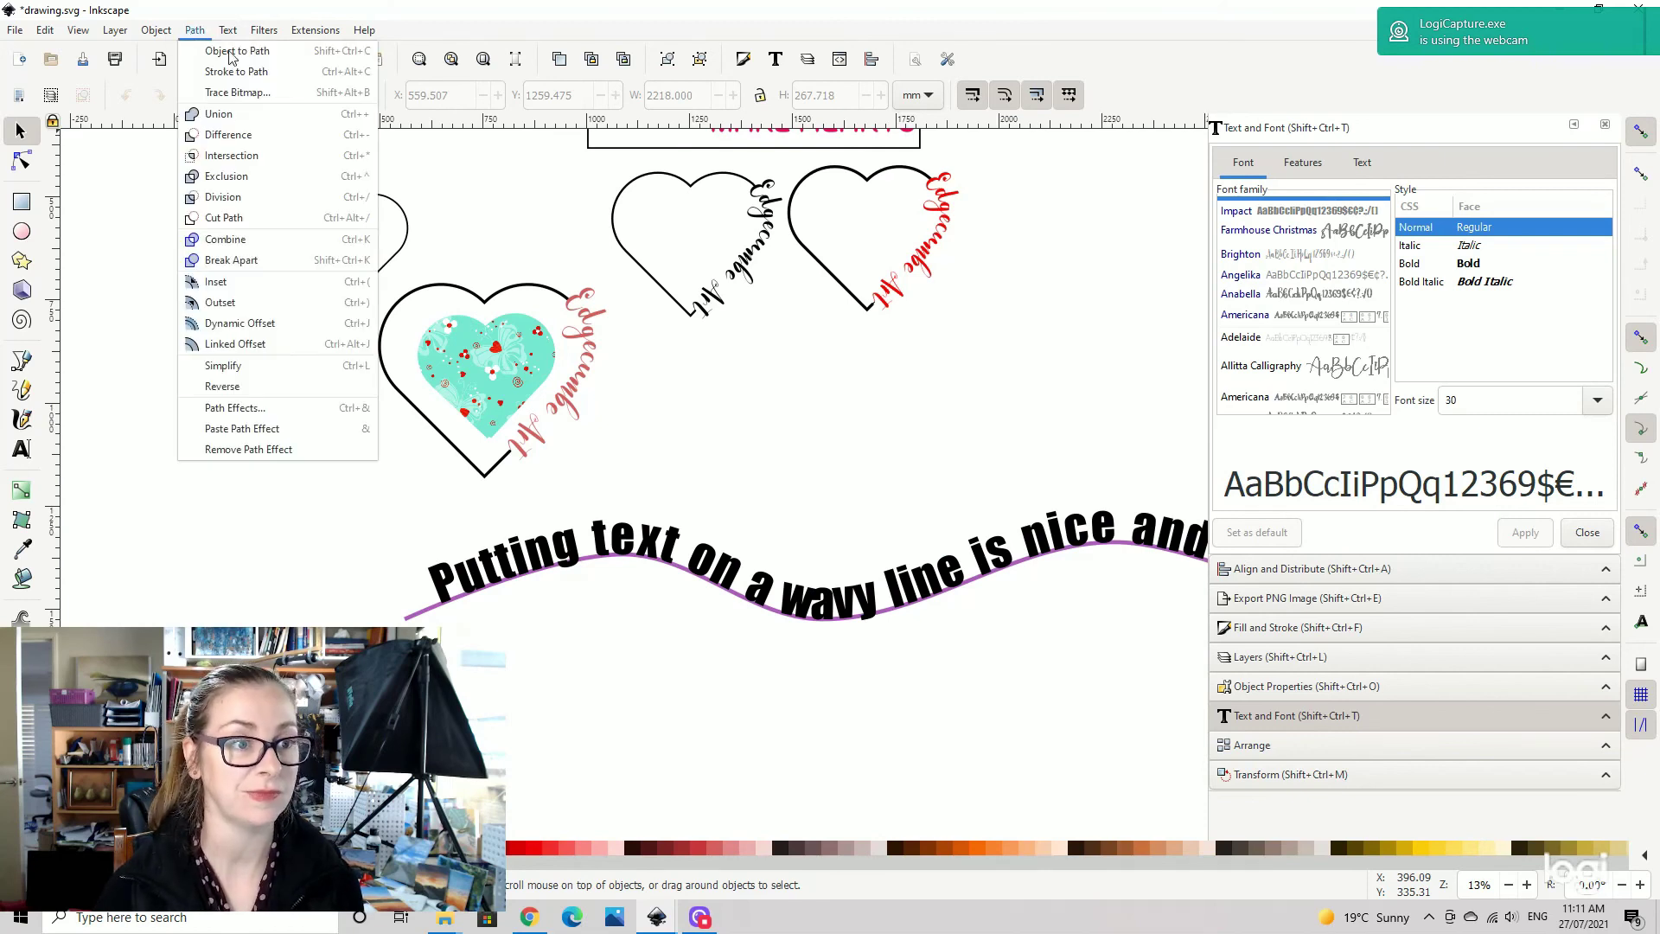
pyautogui.click(871, 432)
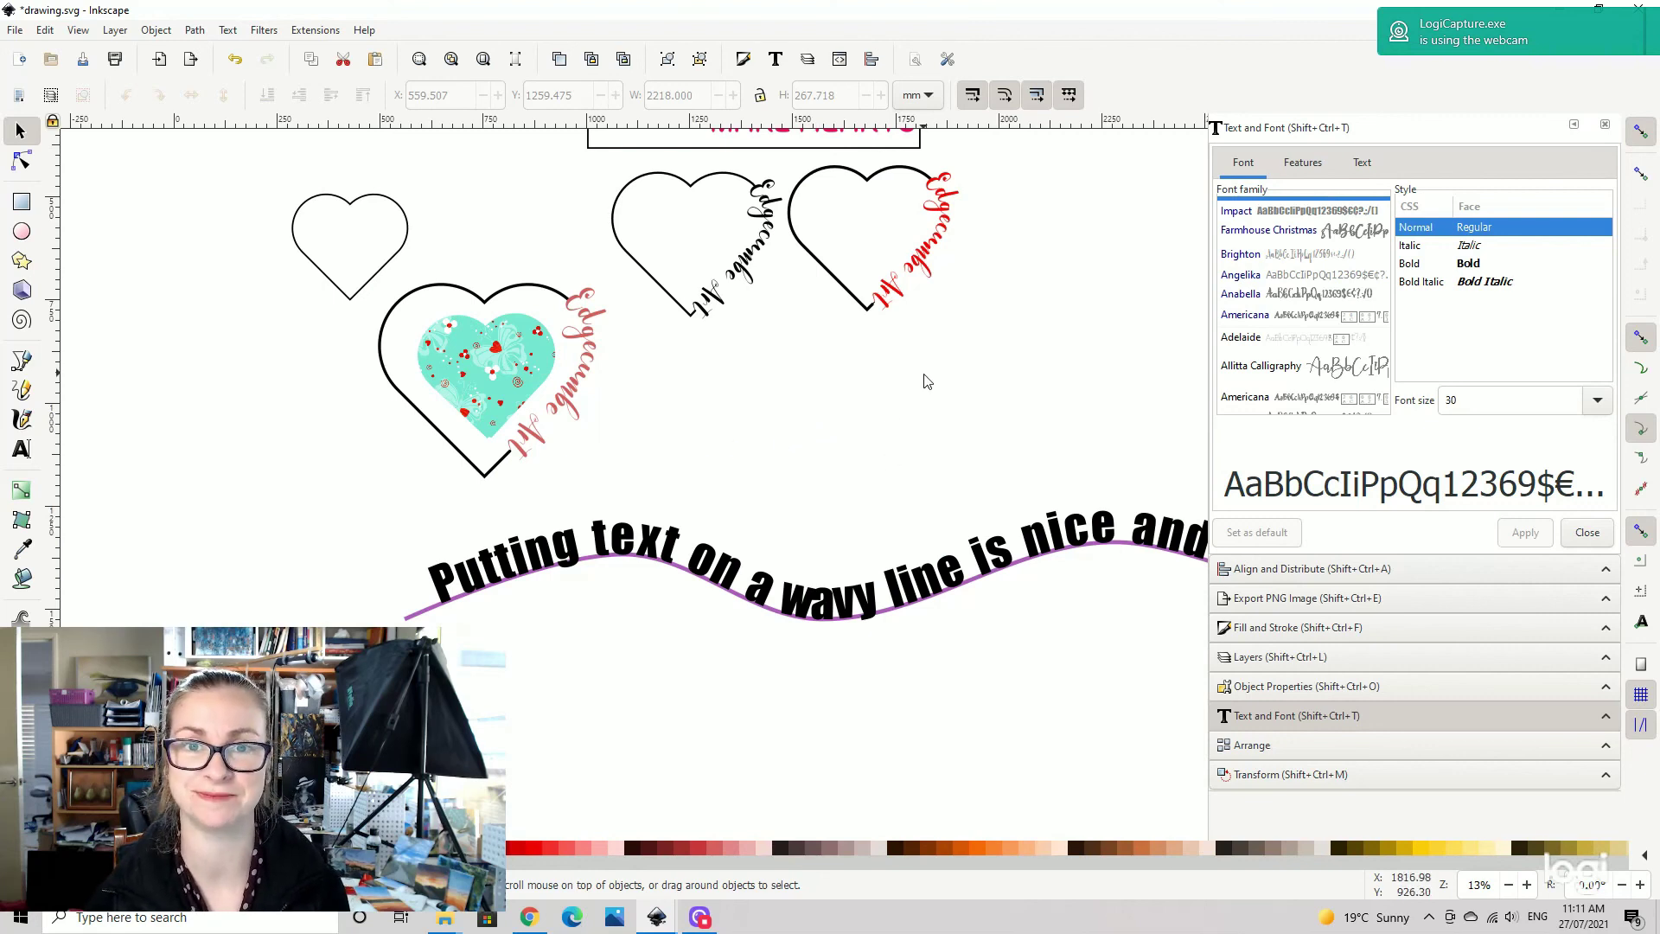
pyautogui.scroll(7, 927, 381)
pyautogui.hscroll(3, 927, 381)
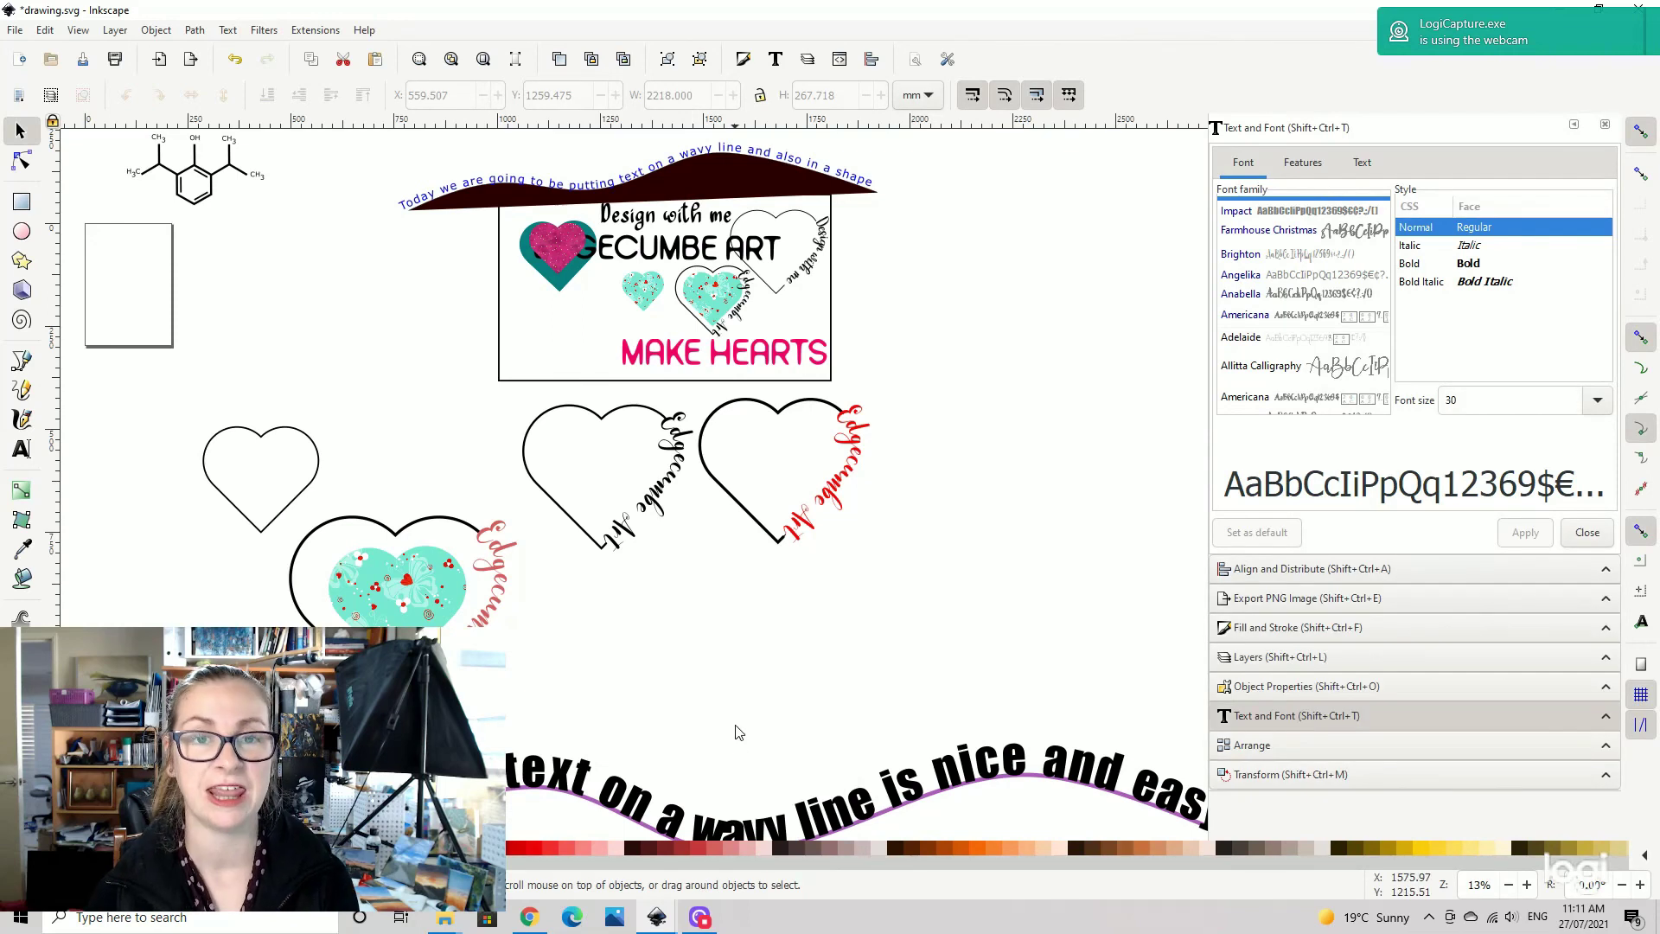
pyautogui.click(657, 916)
# - Bring up the HATS for redbubble.svg window and frame the FLY HIGH dancer silhouette
pyautogui.click(529, 844)
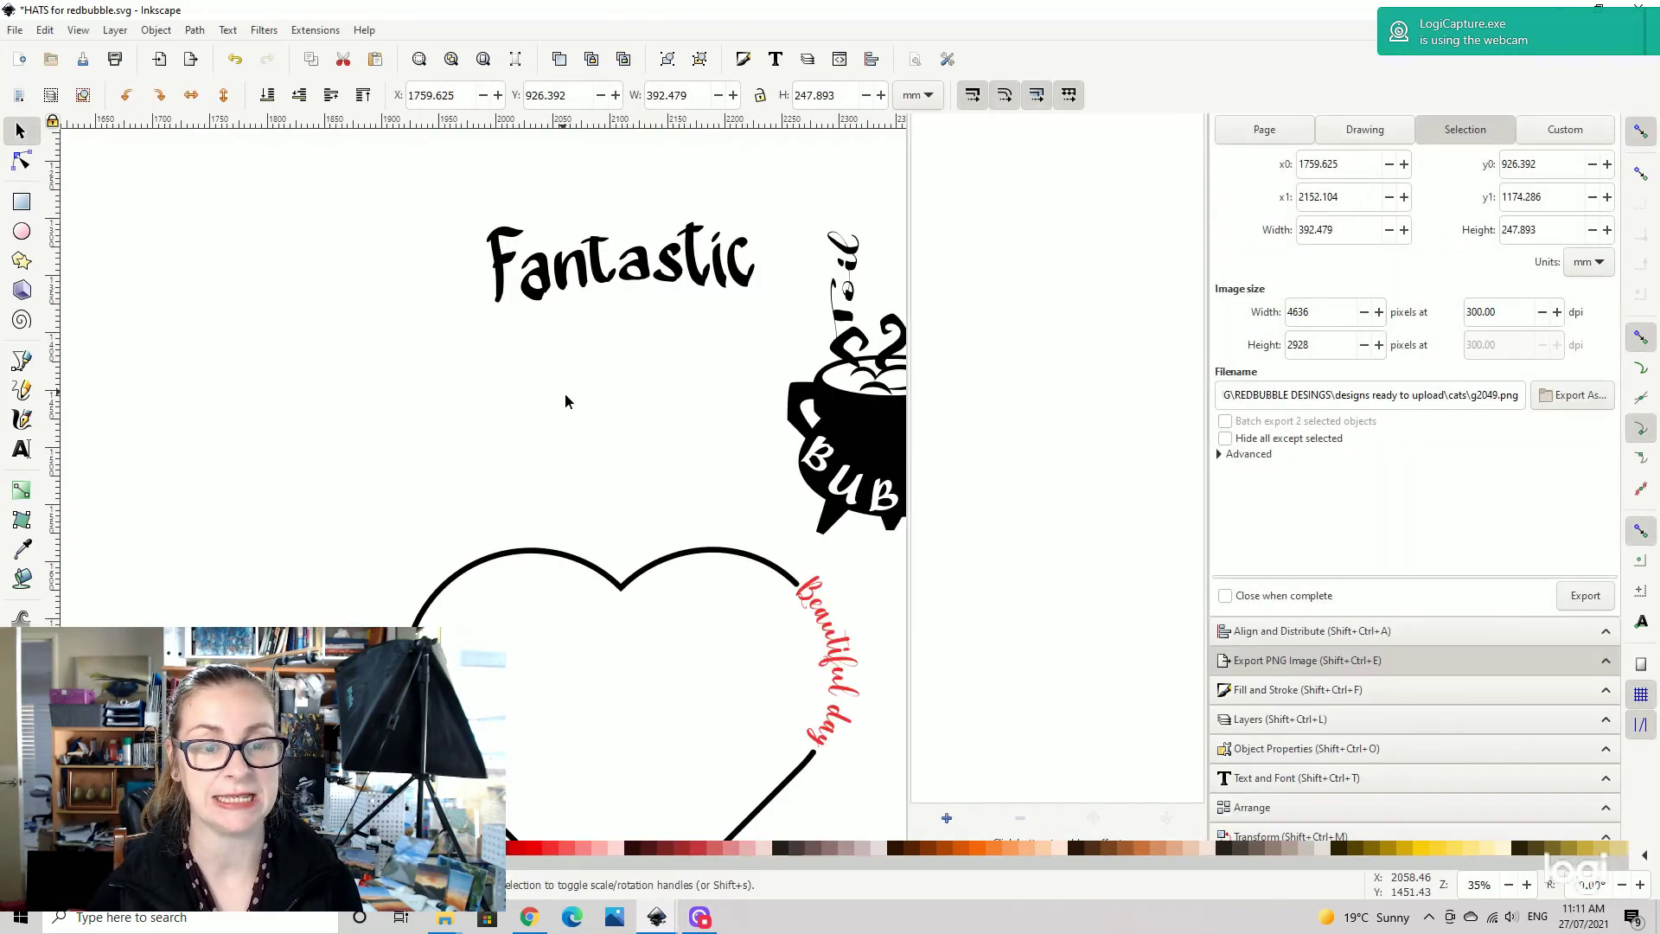
pyautogui.scroll(10, 563, 396)
pyautogui.hscroll(-8, 562, 396)
pyautogui.hscroll(3, 772, 637)
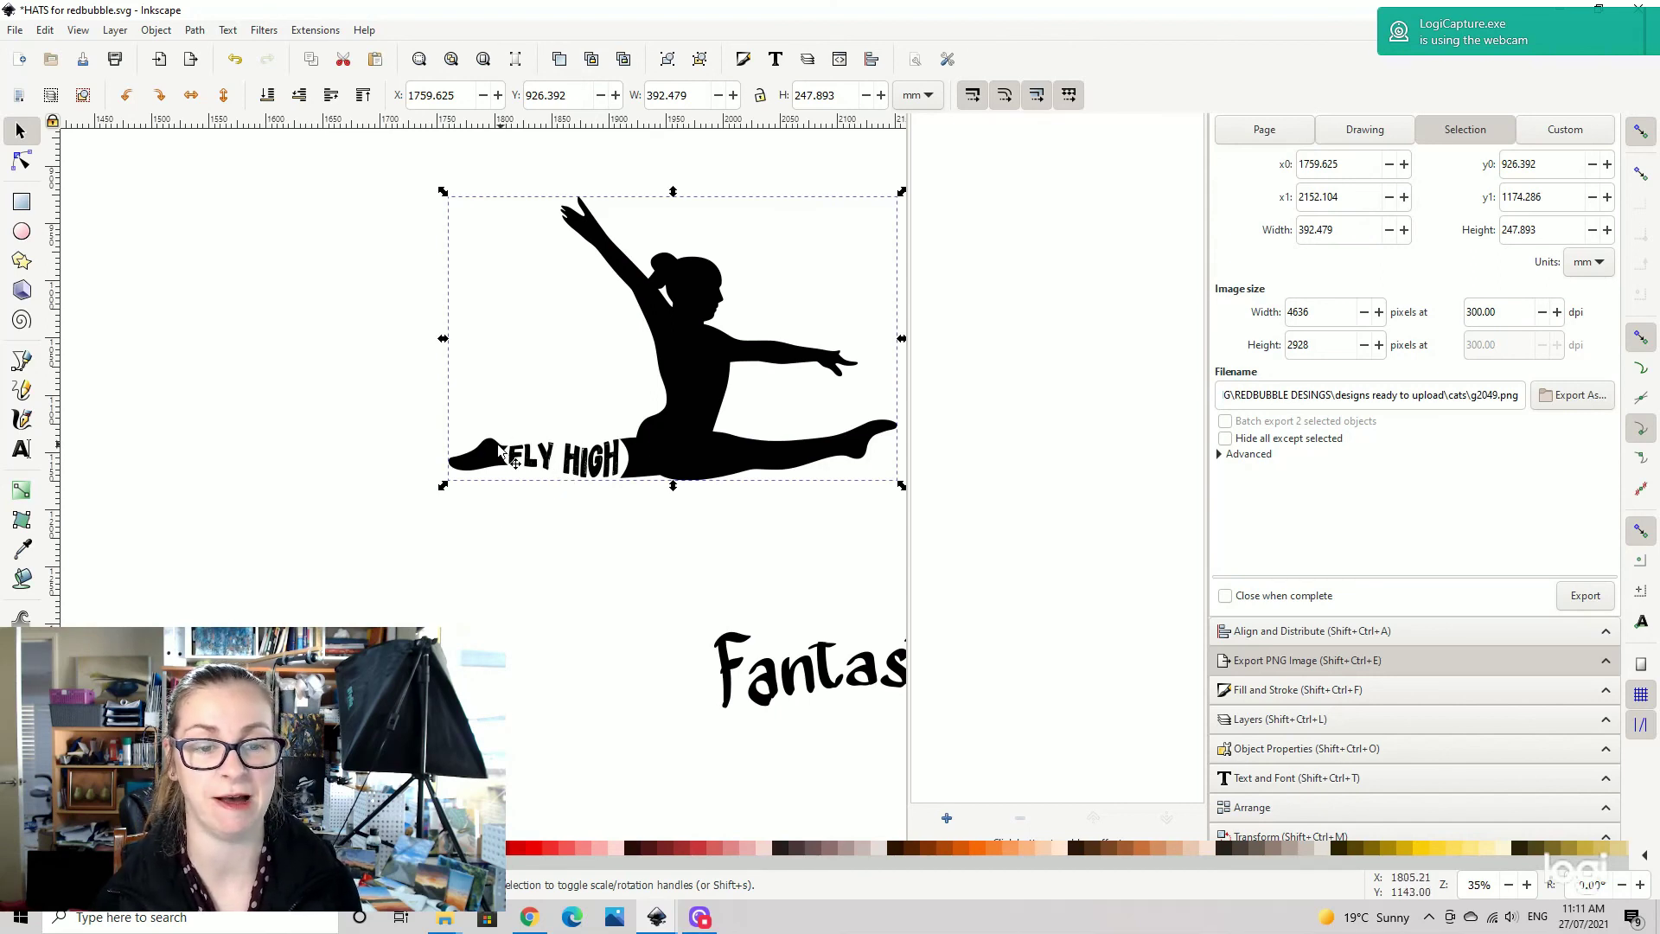
pyautogui.scroll(4, 568, 490)
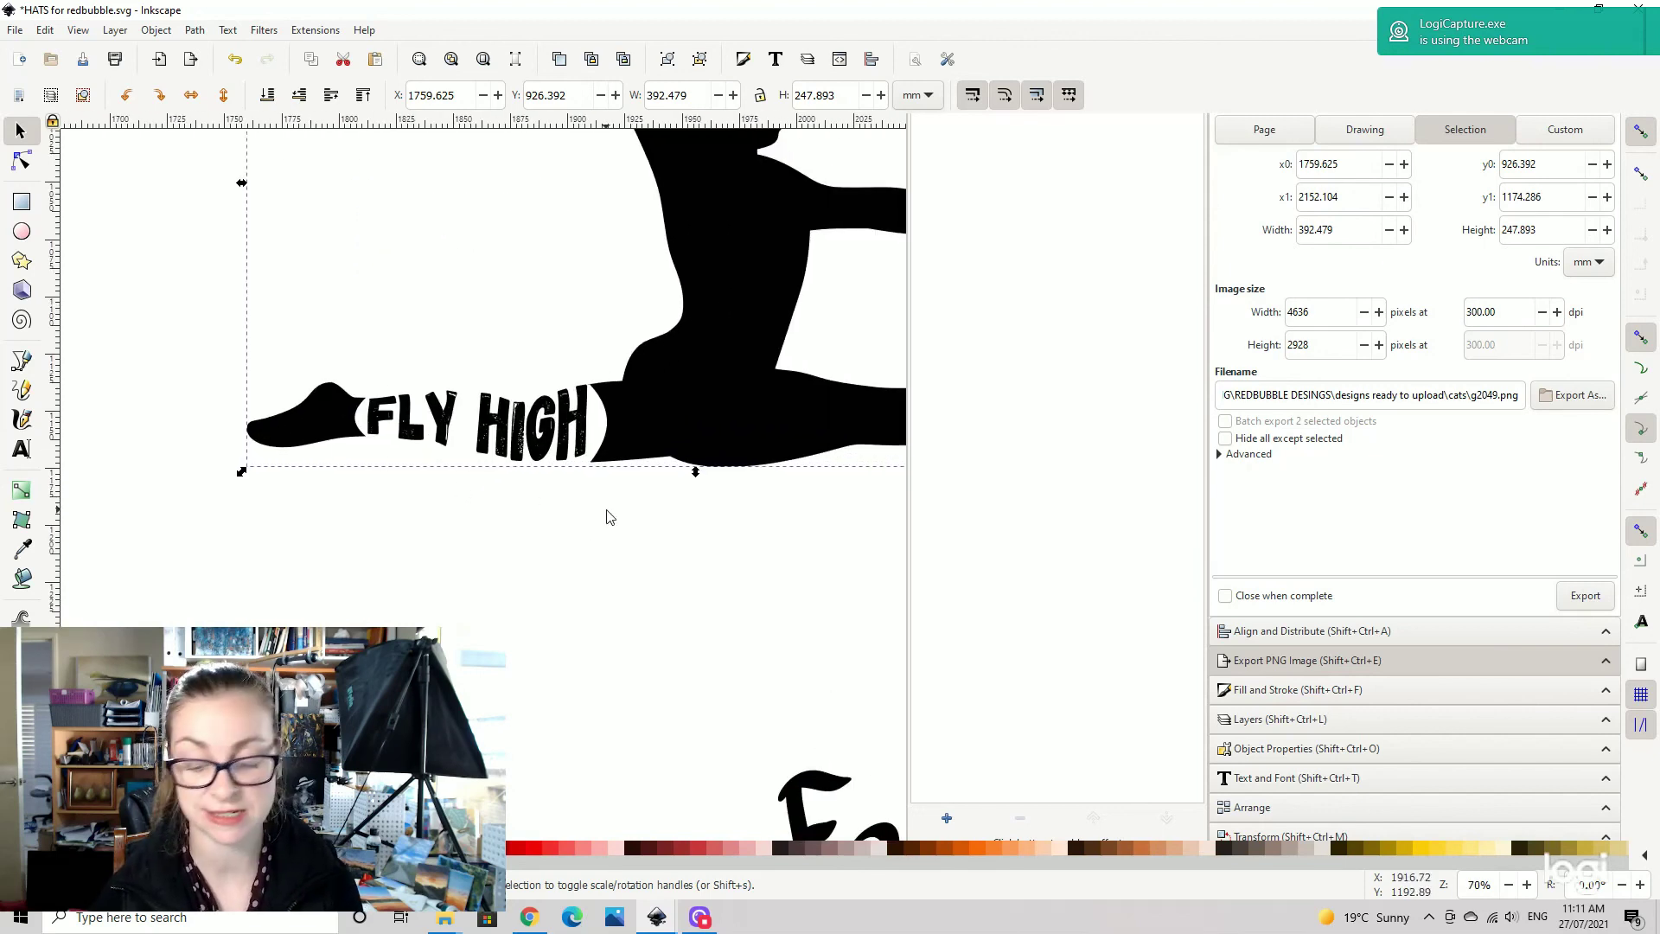
pyautogui.press('-')
pyautogui.press('-')
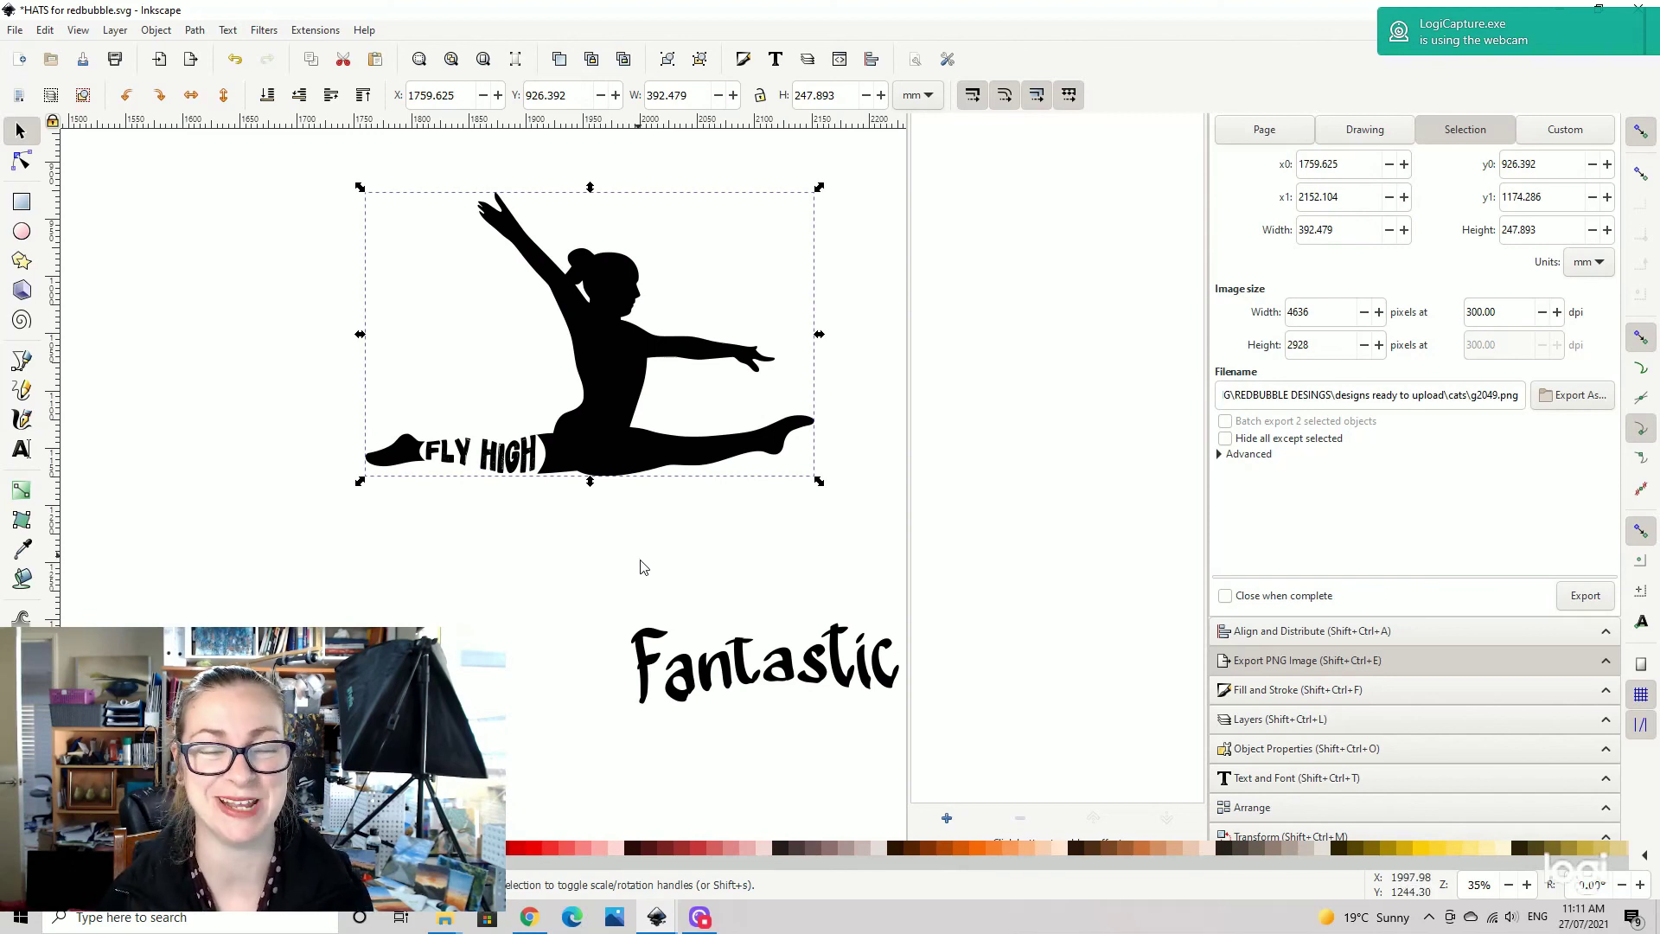
pyautogui.scroll(-2, 714, 574)
pyautogui.hscroll(3, 714, 574)
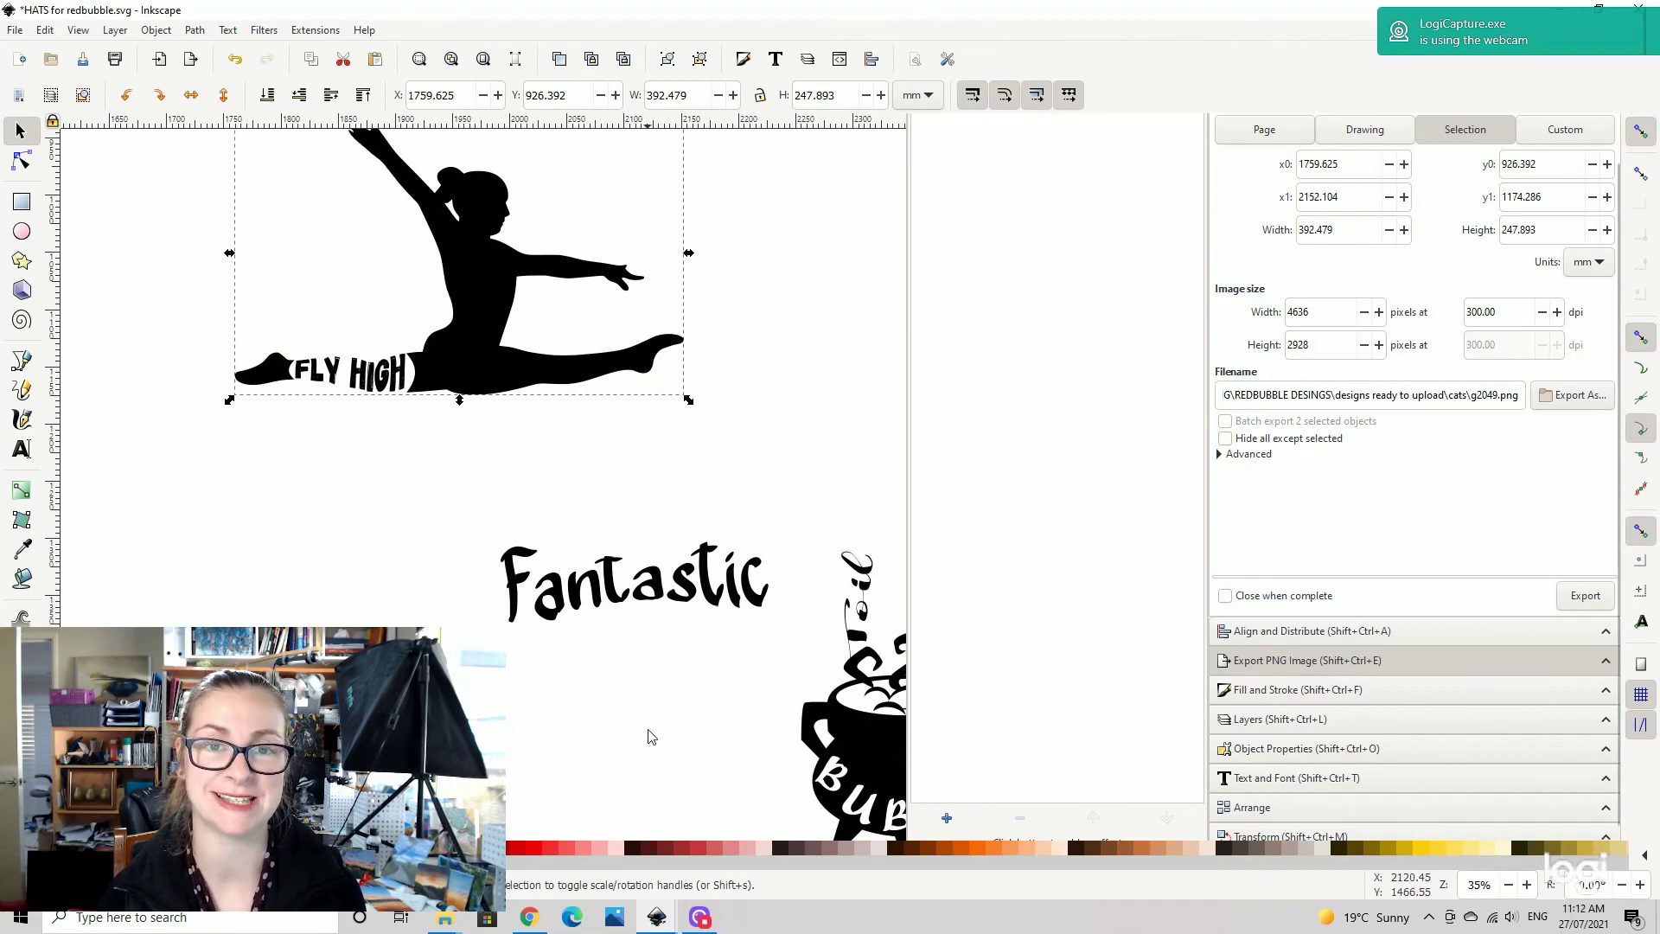
pyautogui.hscroll(-3, 294, 484)
pyautogui.scroll(2, 363, 519)
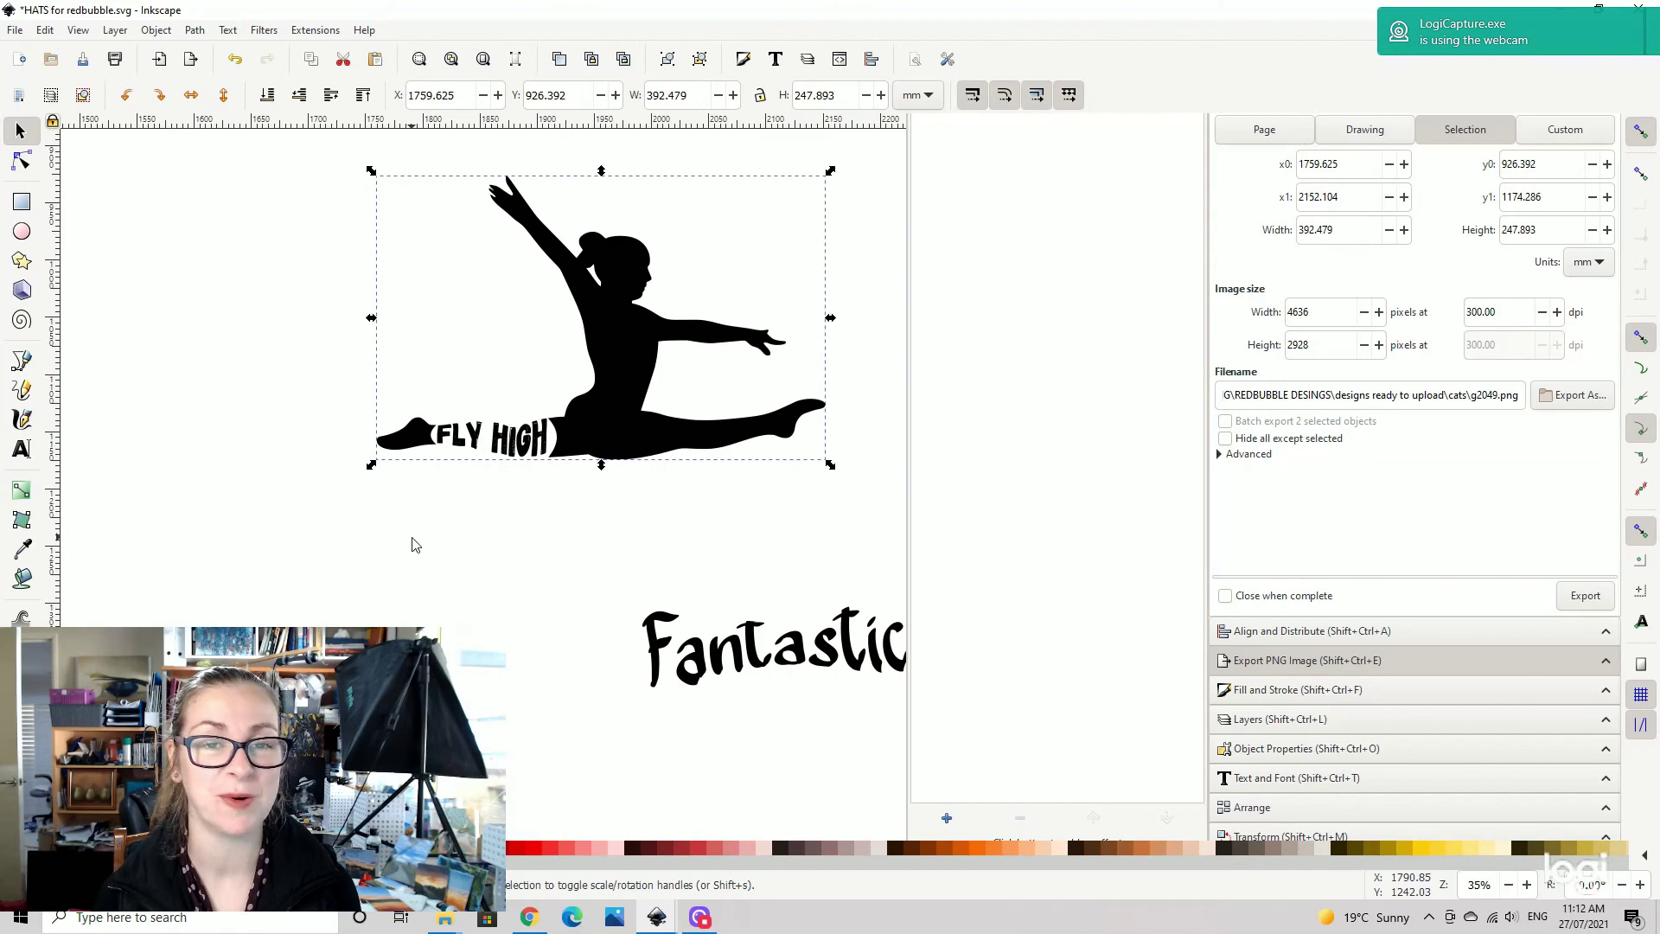